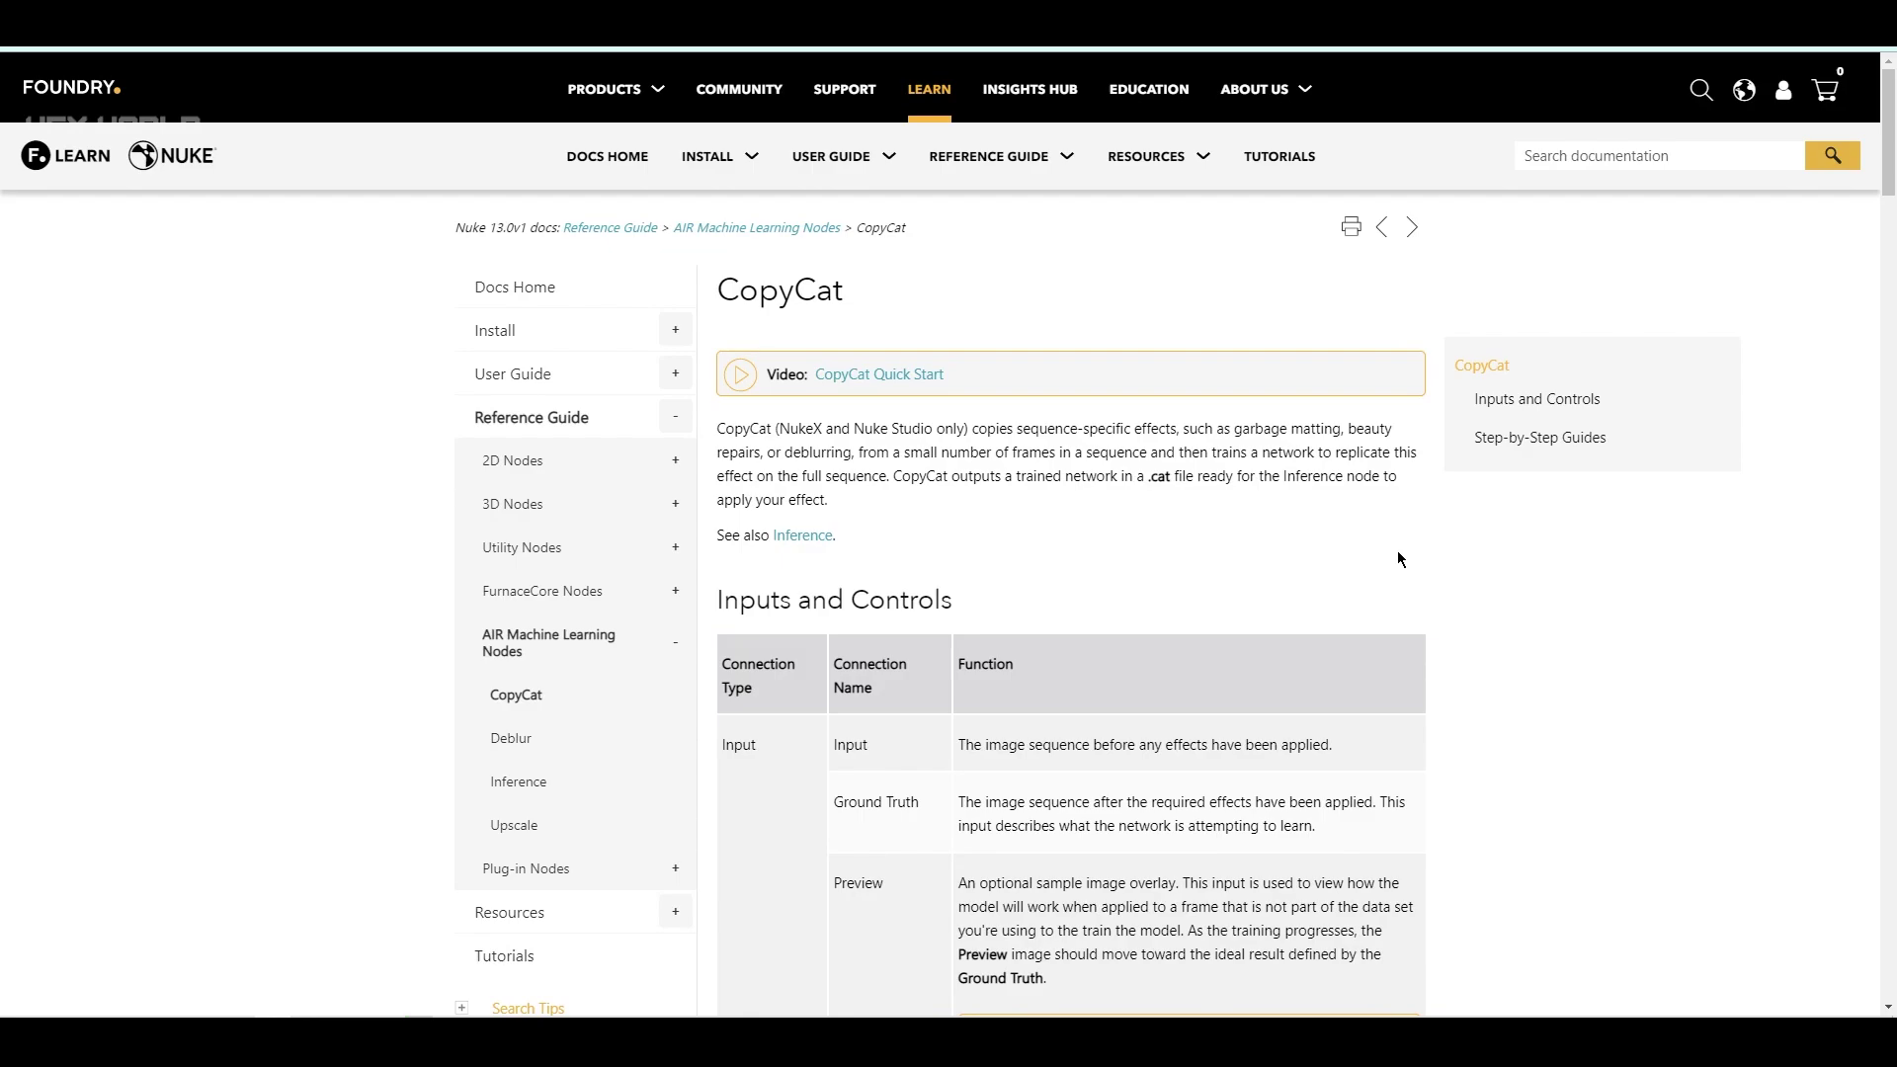
Read the introductory paragraph of the CopyCat documentation describing what the node does.
{"action": "left_click_drag", "start_coordinate": [718, 429], "coordinate": [835, 508]}
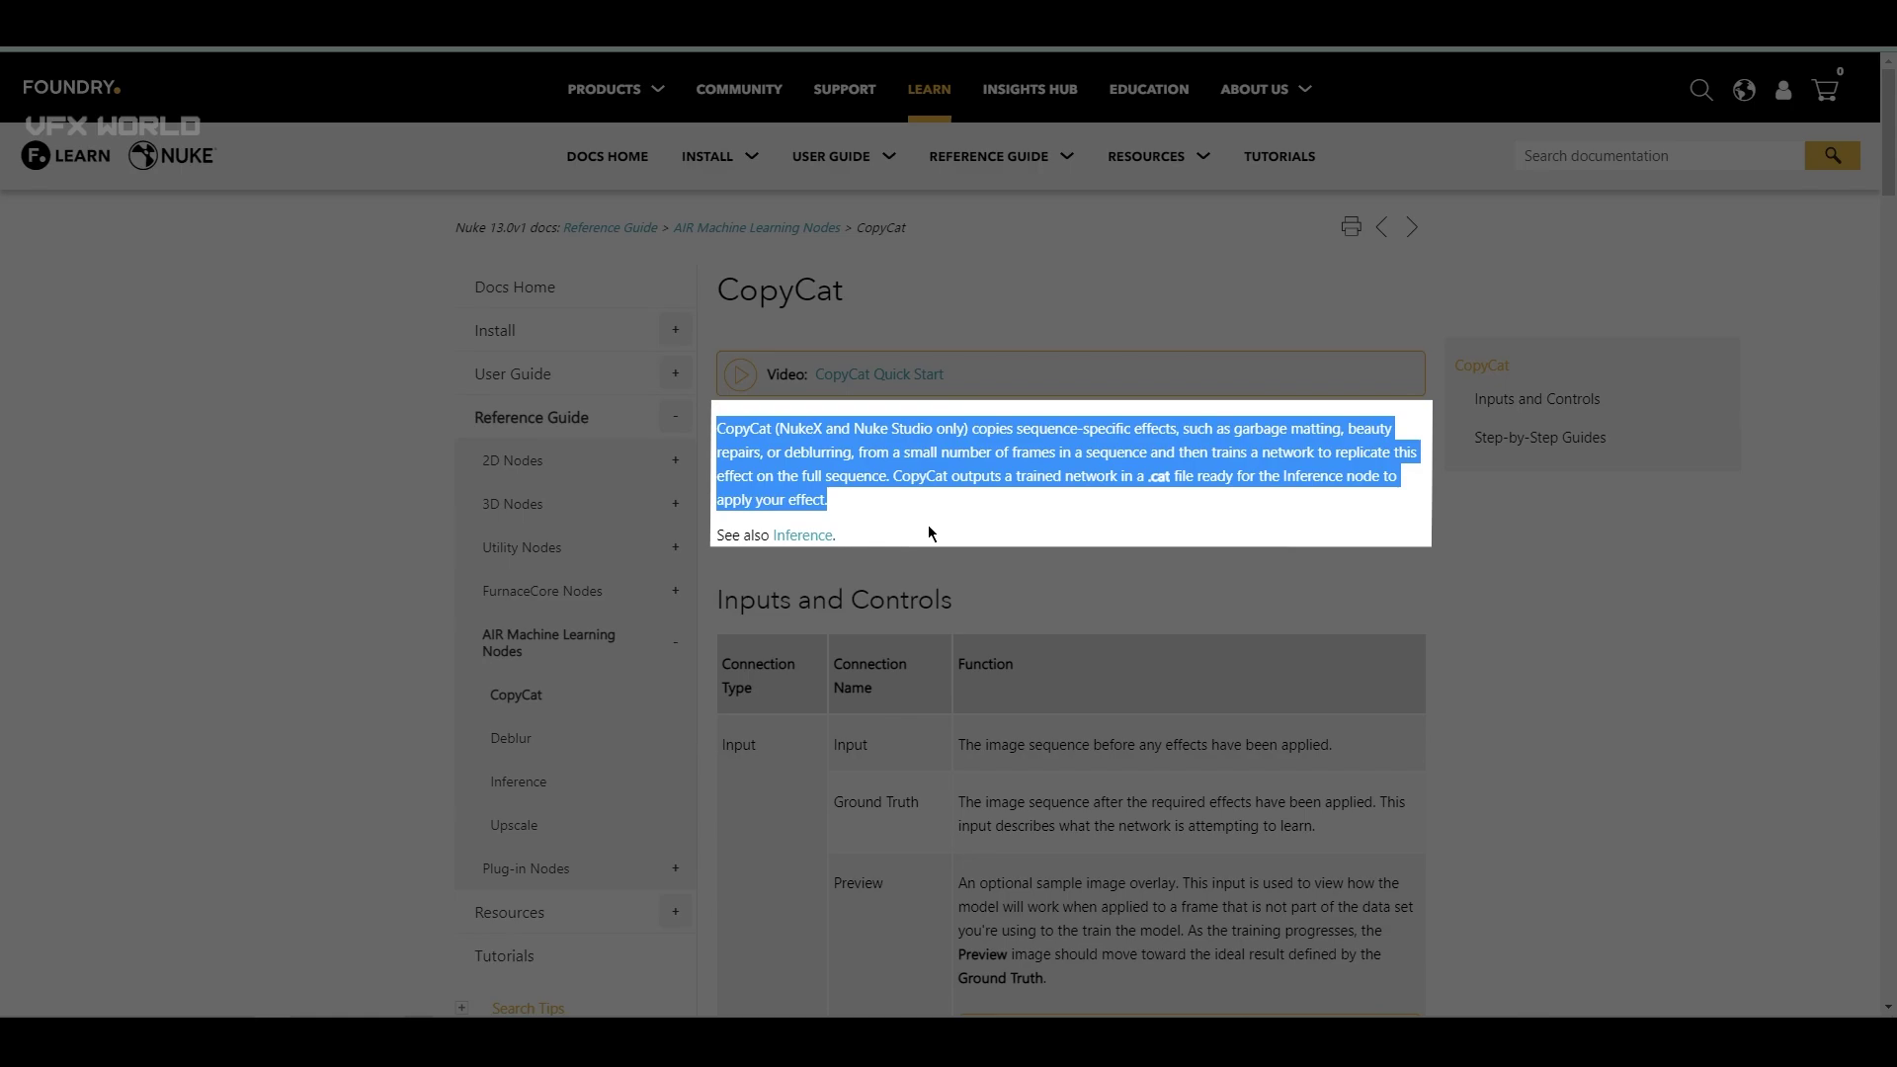
{"action": "left_click", "coordinate": [927, 524]}
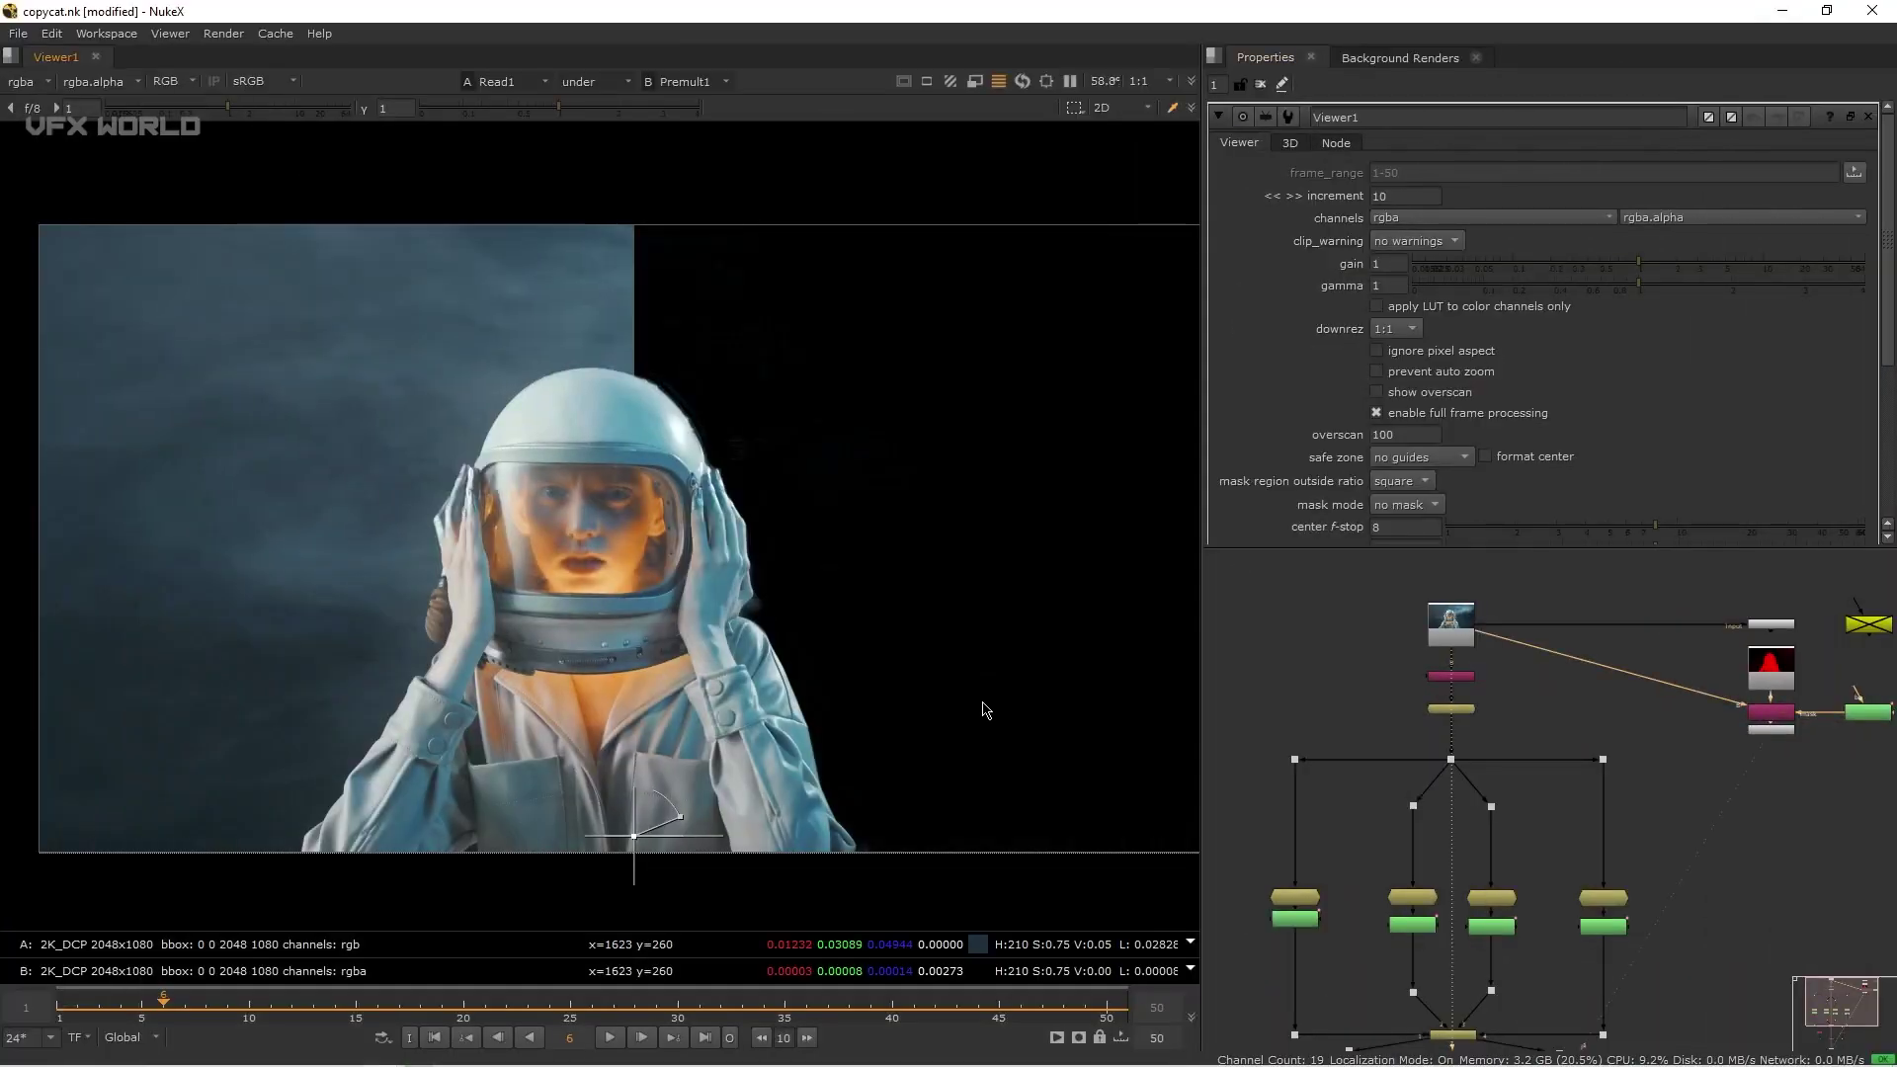
Move the viewer's wipe to the plate's right edge to compare the extracted astronaut with the original footage.
{"action": "left_click_drag", "start_coordinate": [633, 830], "coordinate": [1158, 764]}
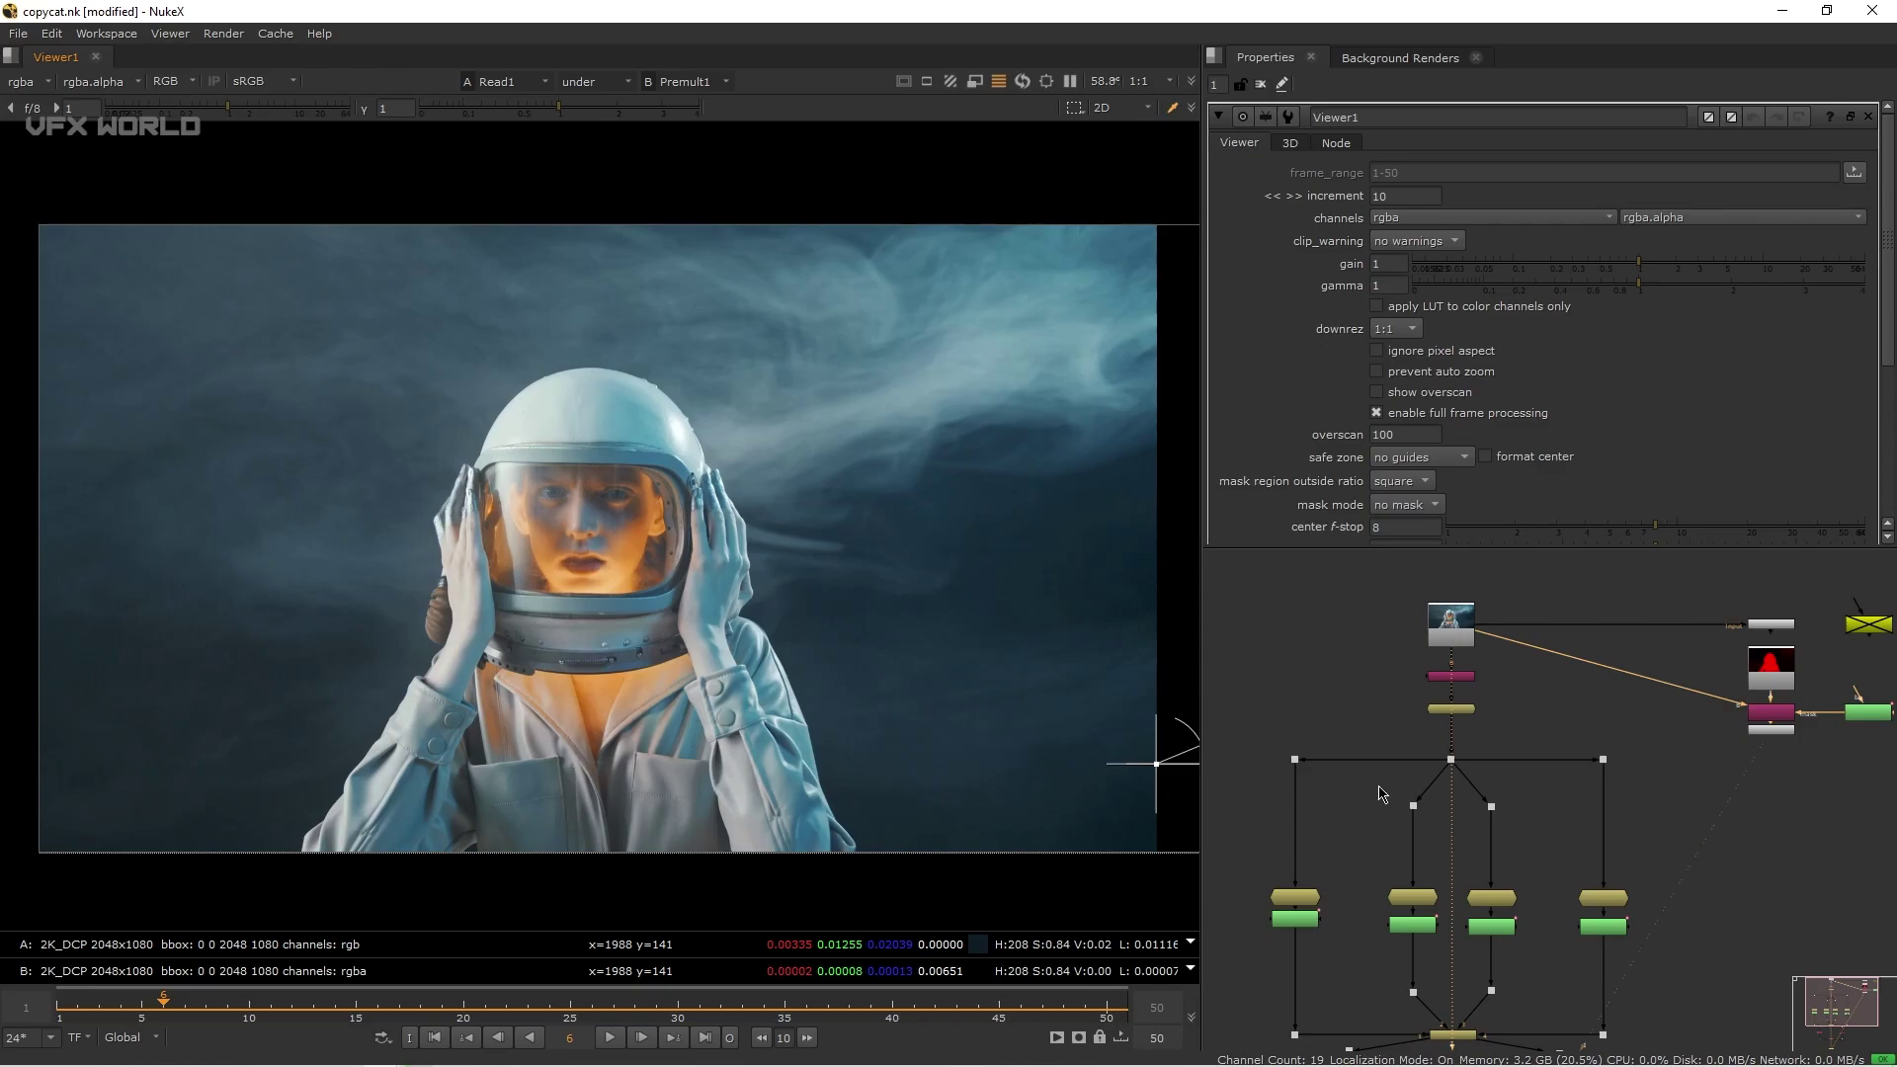
Duplicate the astronaut footage's Read1 node and place the copy in the empty area beside the existing node tree.
{"action": "key", "text": "space"}
{"action": "key", "text": "f"}
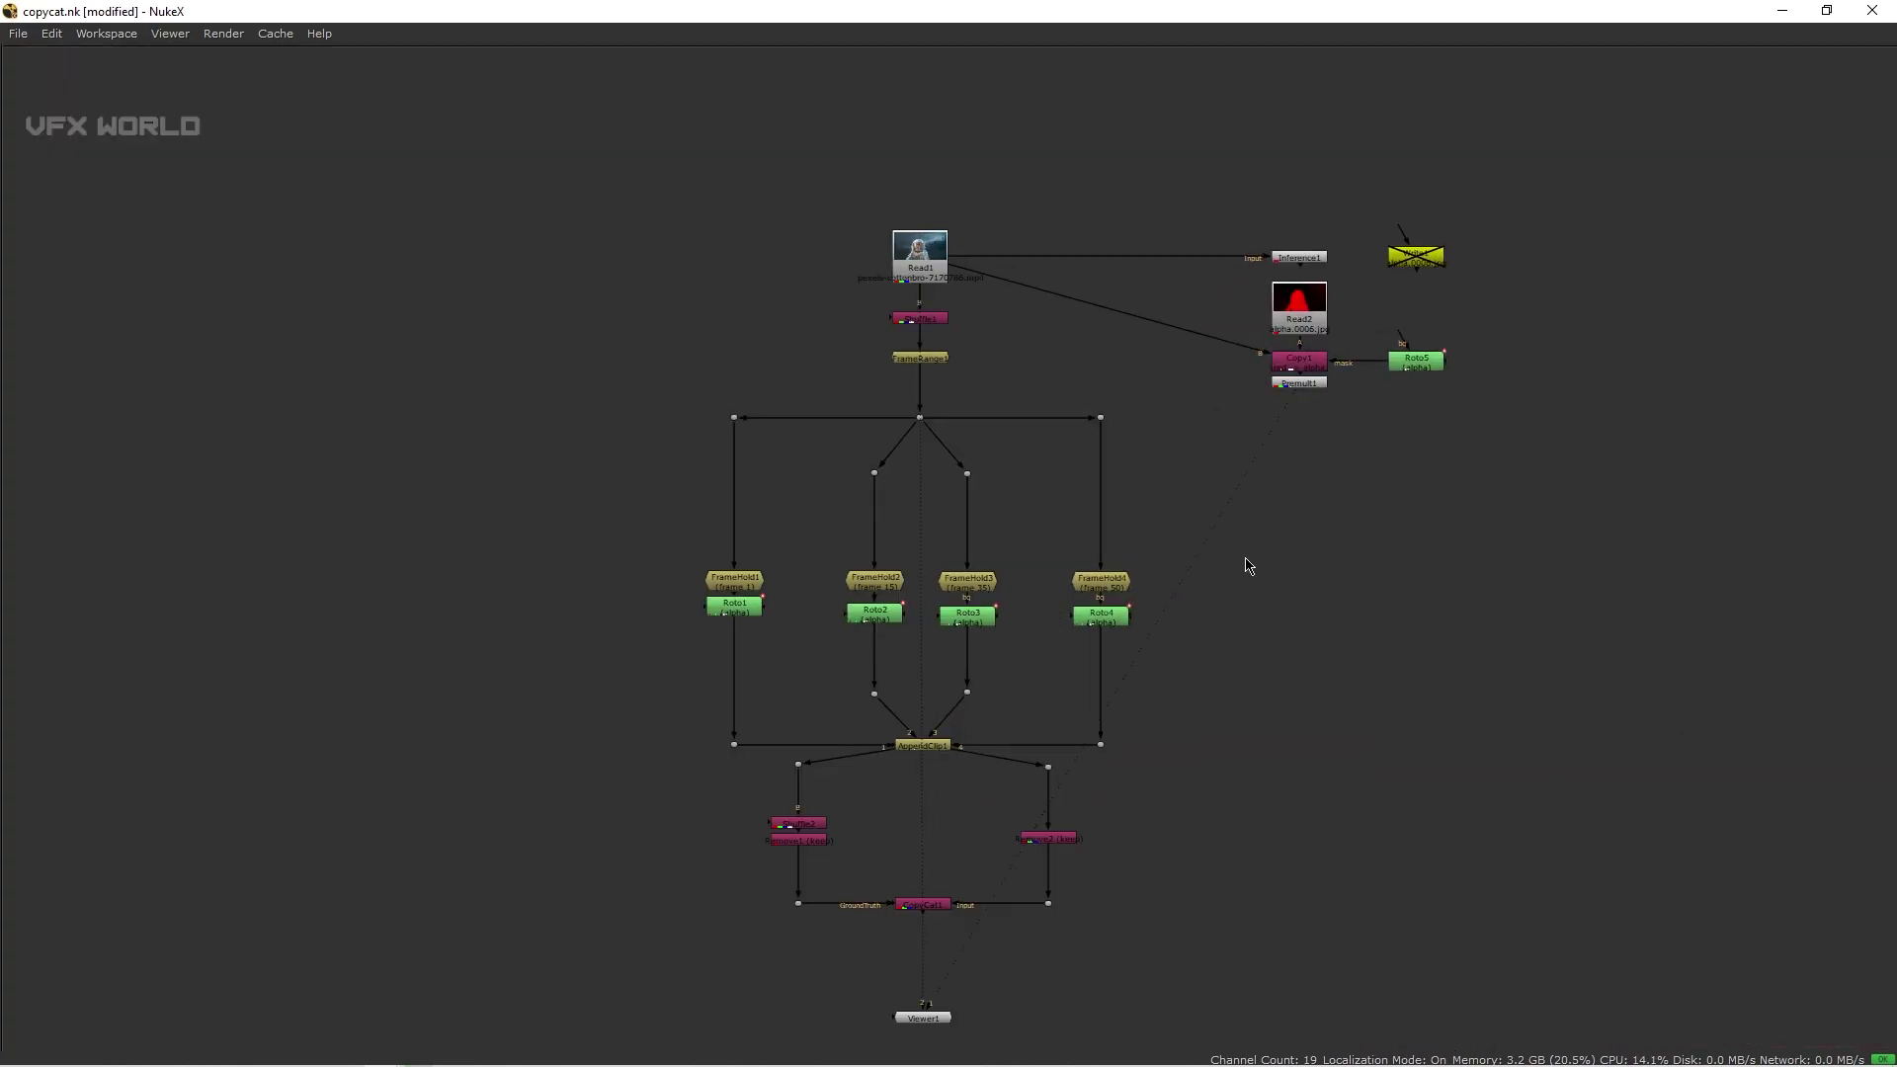
{"action": "middle_click_drag", "start_coordinate": [1247, 499], "coordinate": [633, 541]}
{"action": "left_click", "coordinate": [318, 284]}
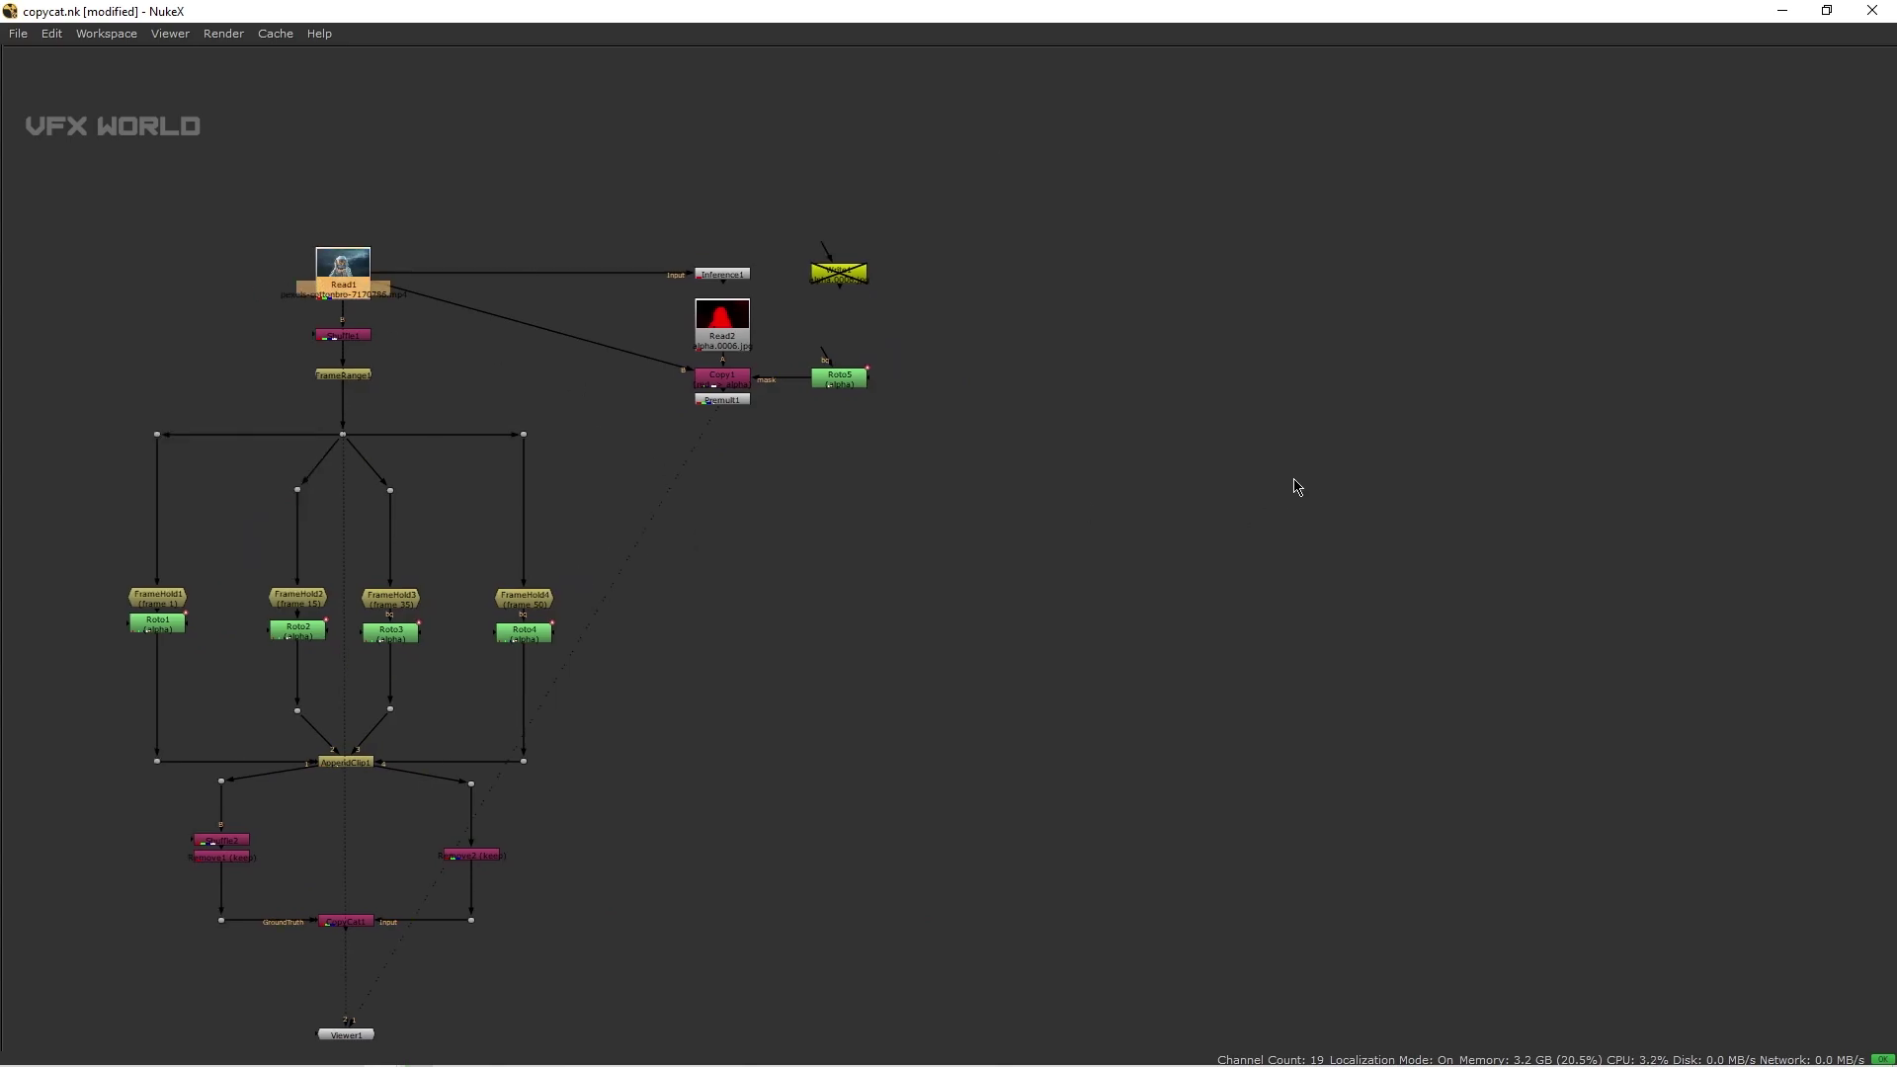
{"action": "key", "text": "ctrl+c"}
{"action": "key", "text": "ctrl+v"}
{"action": "left_click_drag", "start_coordinate": [1289, 489], "coordinate": [1442, 286]}
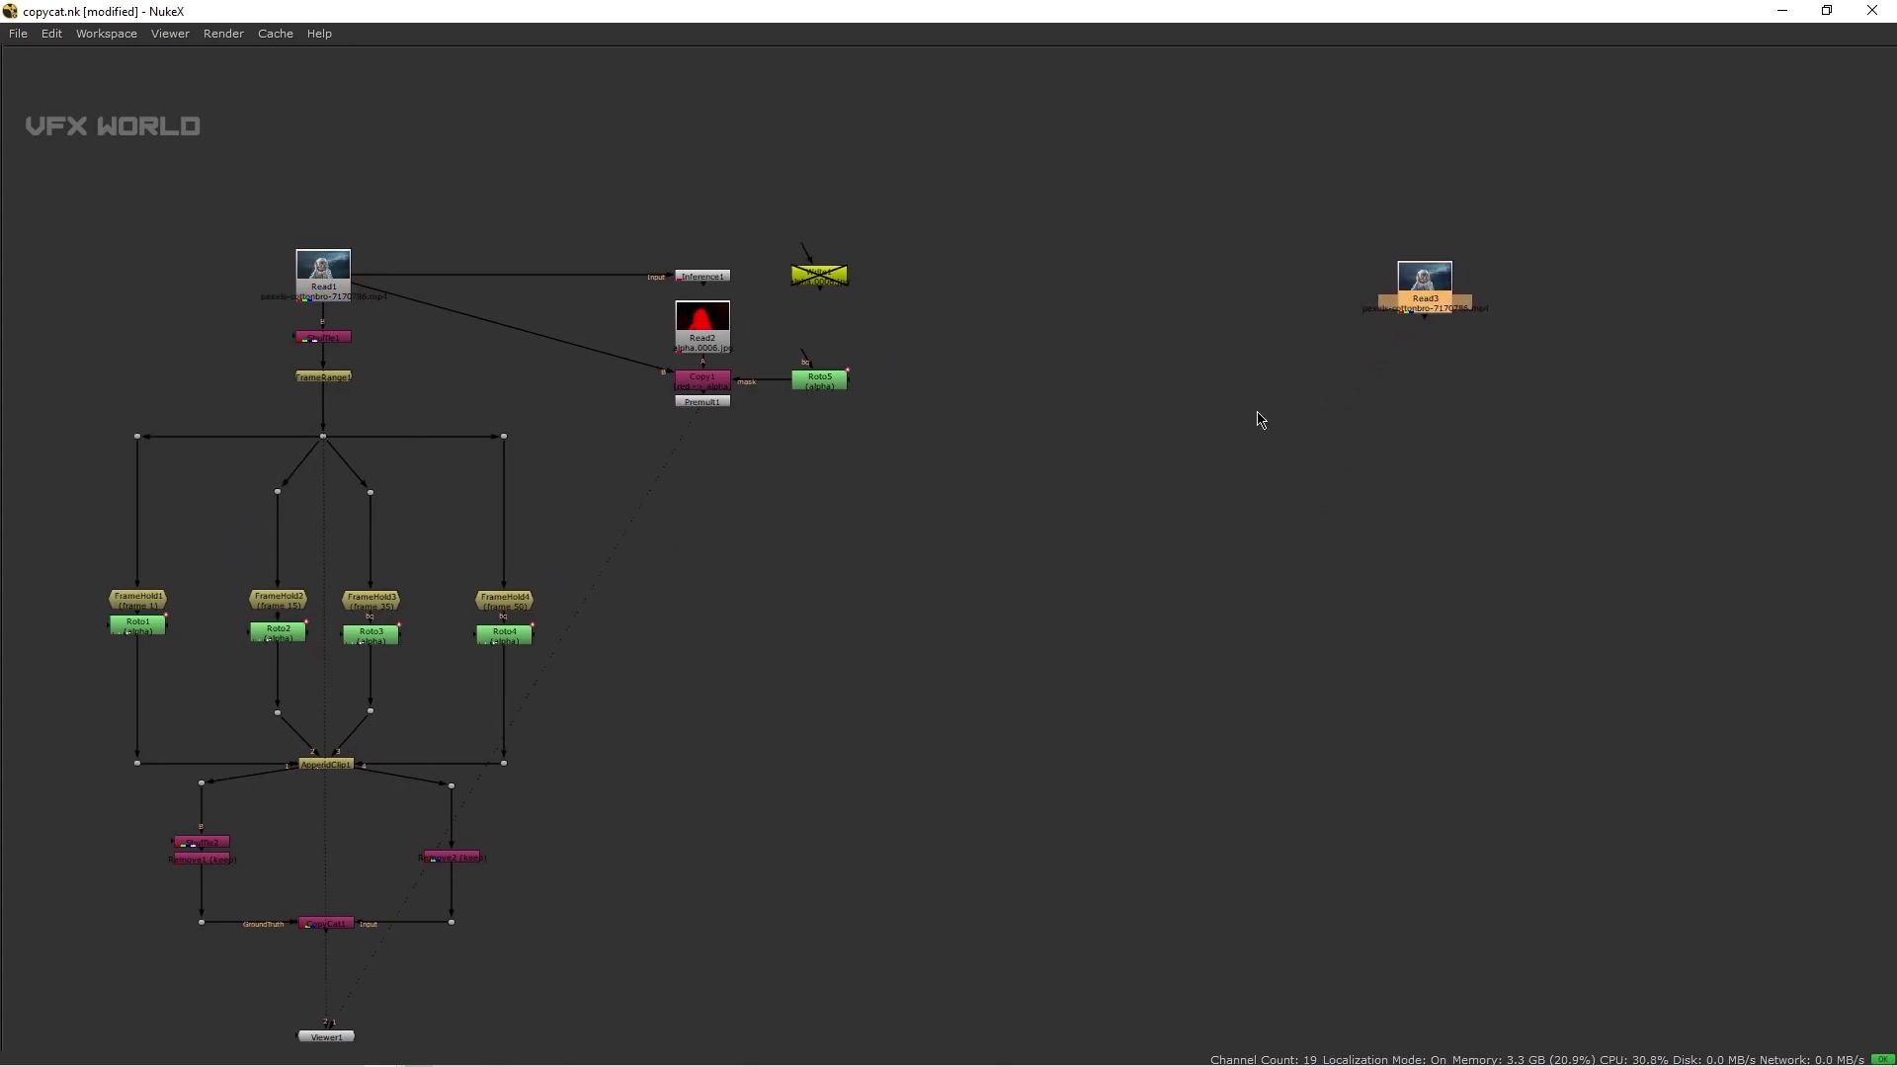
View the duplicated Read node, play through the astronaut clip, and return to the first frame.
{"action": "middle_click_drag", "start_coordinate": [1260, 420], "coordinate": [771, 432]}
{"action": "scroll", "coordinate": [919, 326], "scroll_direction": "up", "scroll_amount": 3}
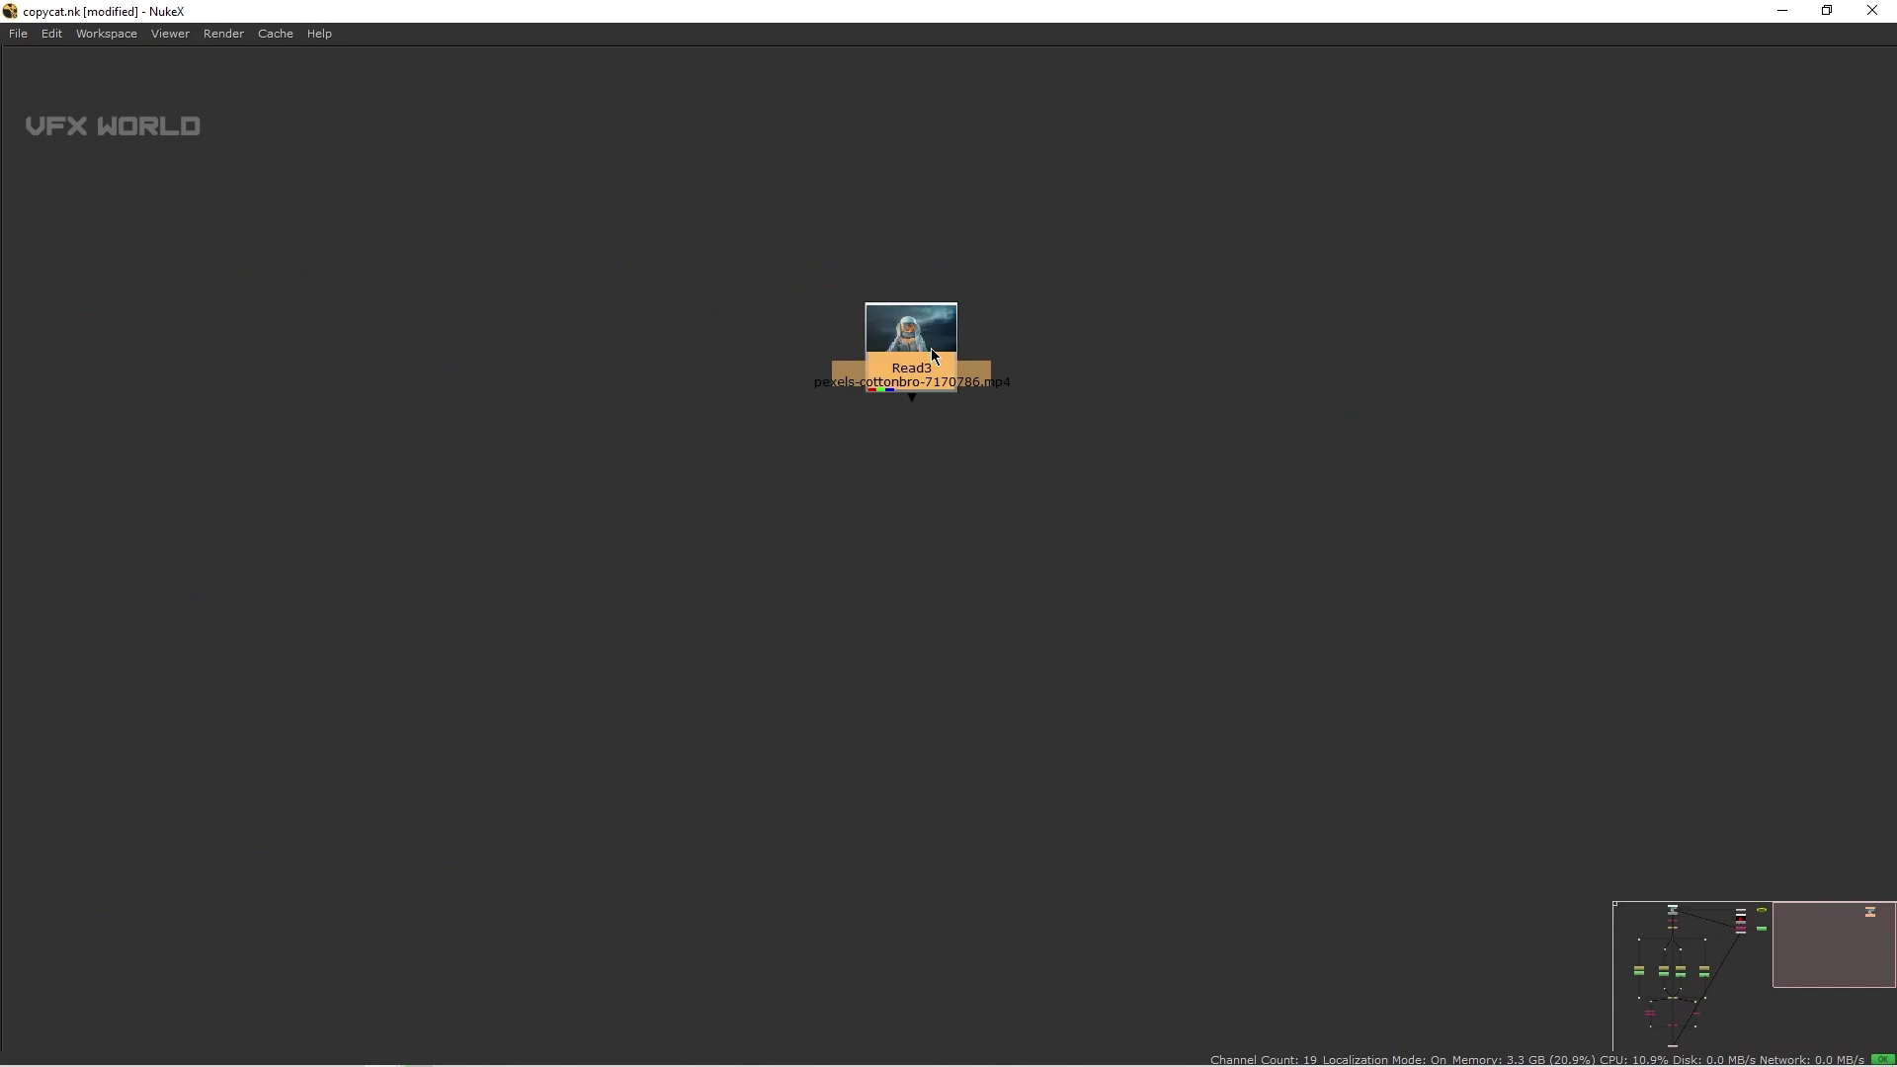
{"action": "key", "text": "1"}
{"action": "left_click", "coordinate": [924, 588]}
{"action": "key", "text": "space"}
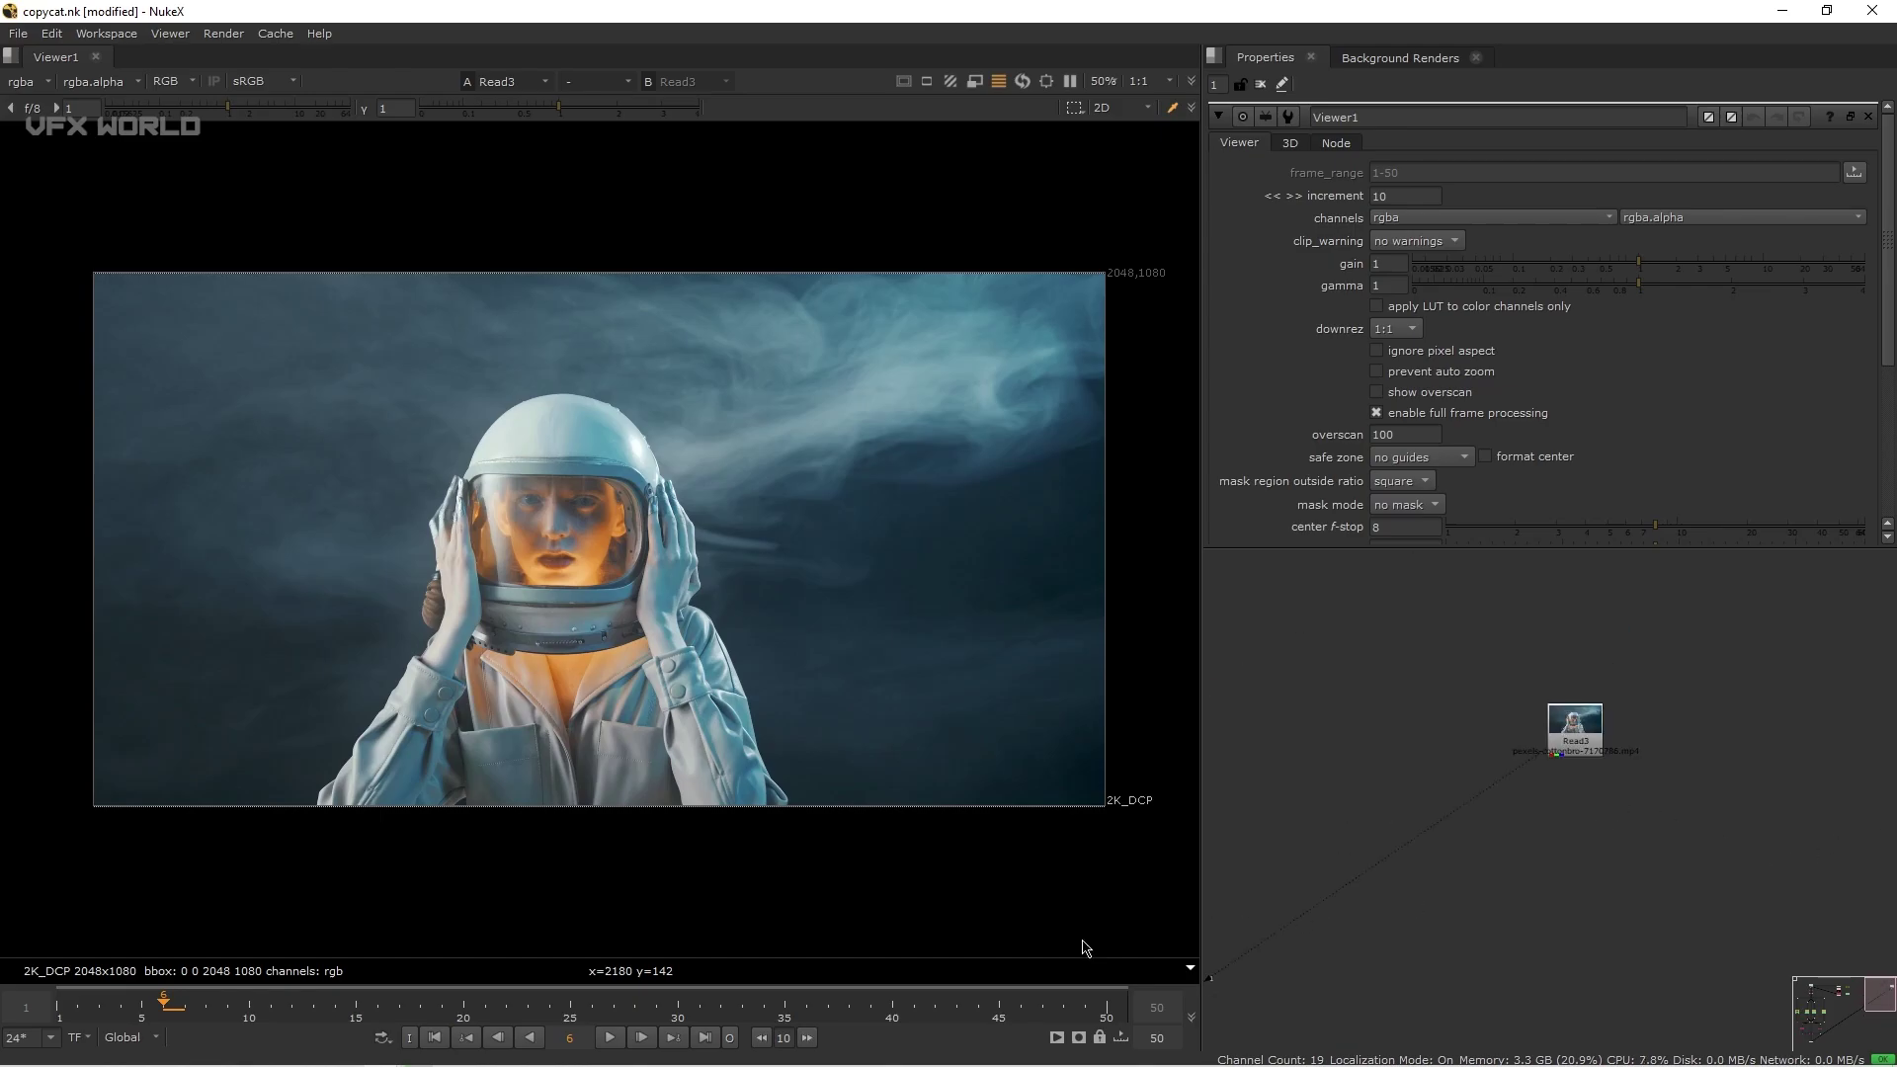
{"action": "left_click", "coordinate": [611, 1038]}
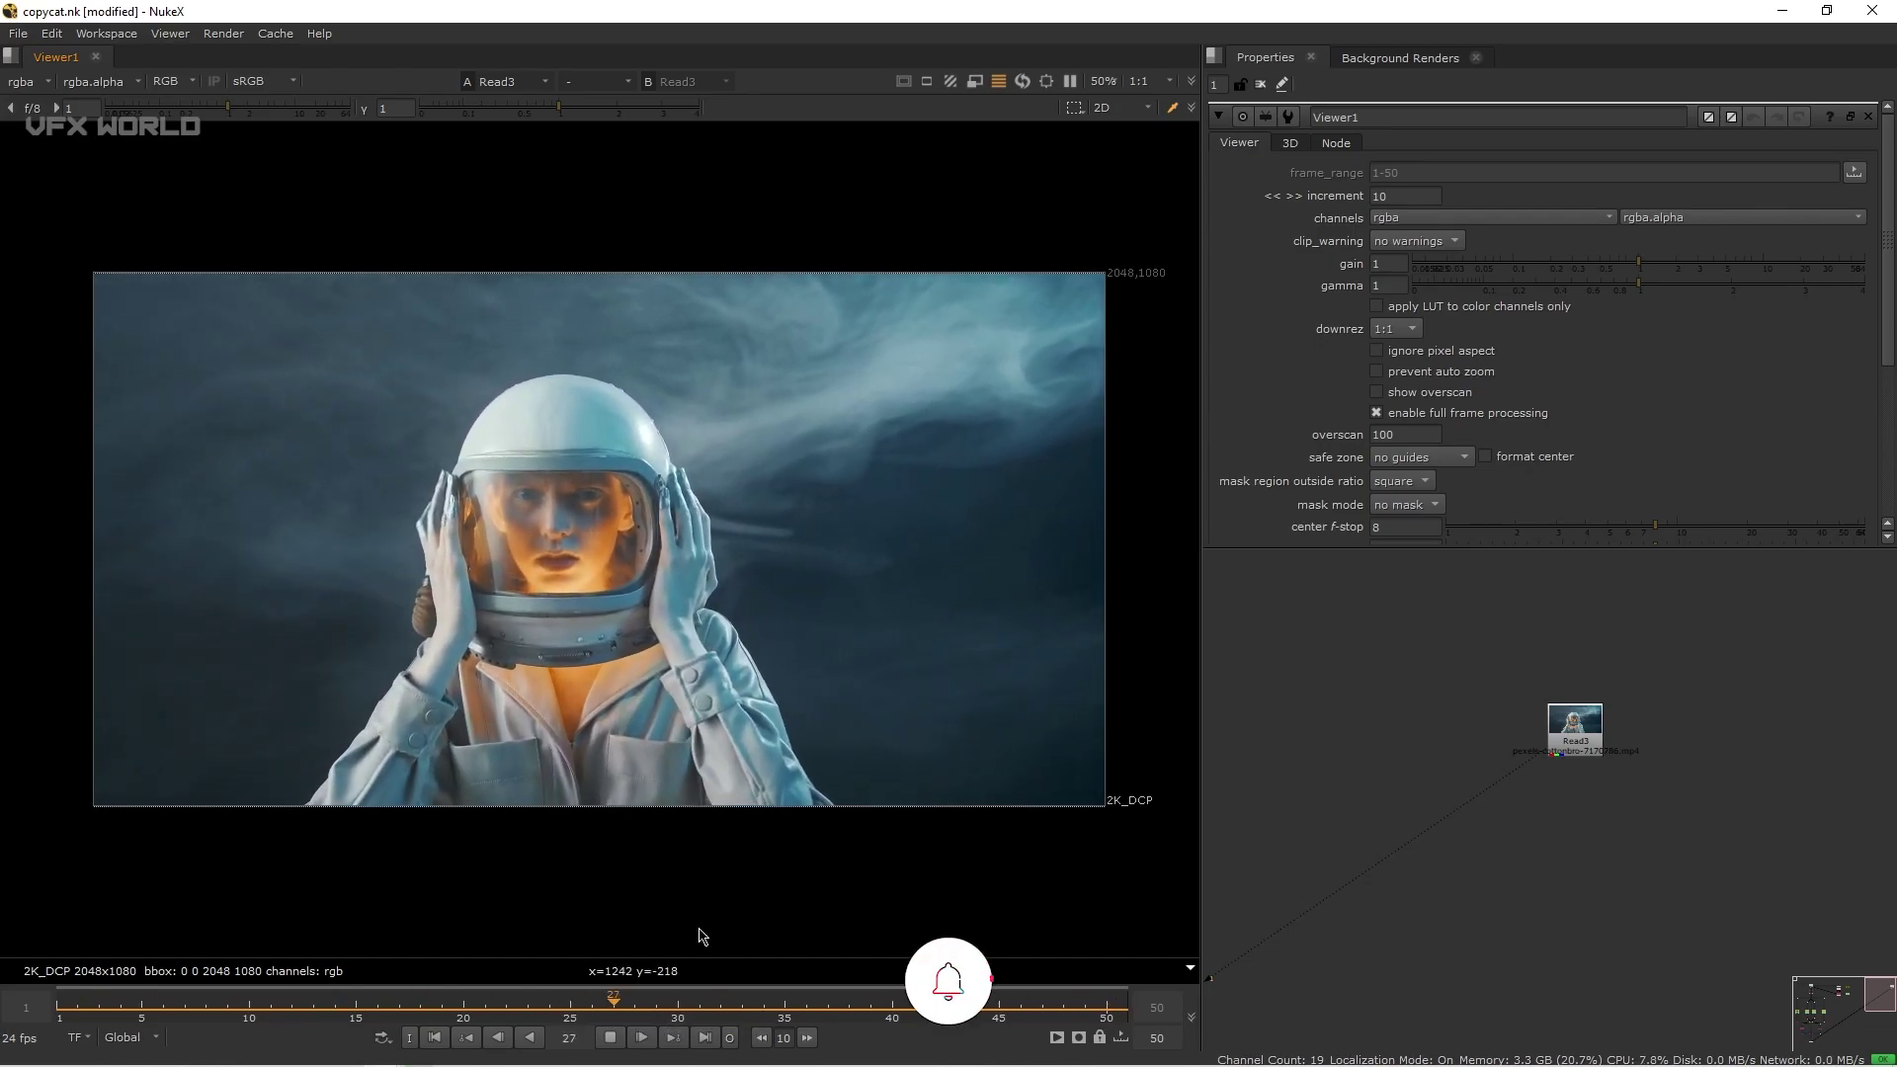
{"action": "left_click", "coordinate": [610, 1039]}
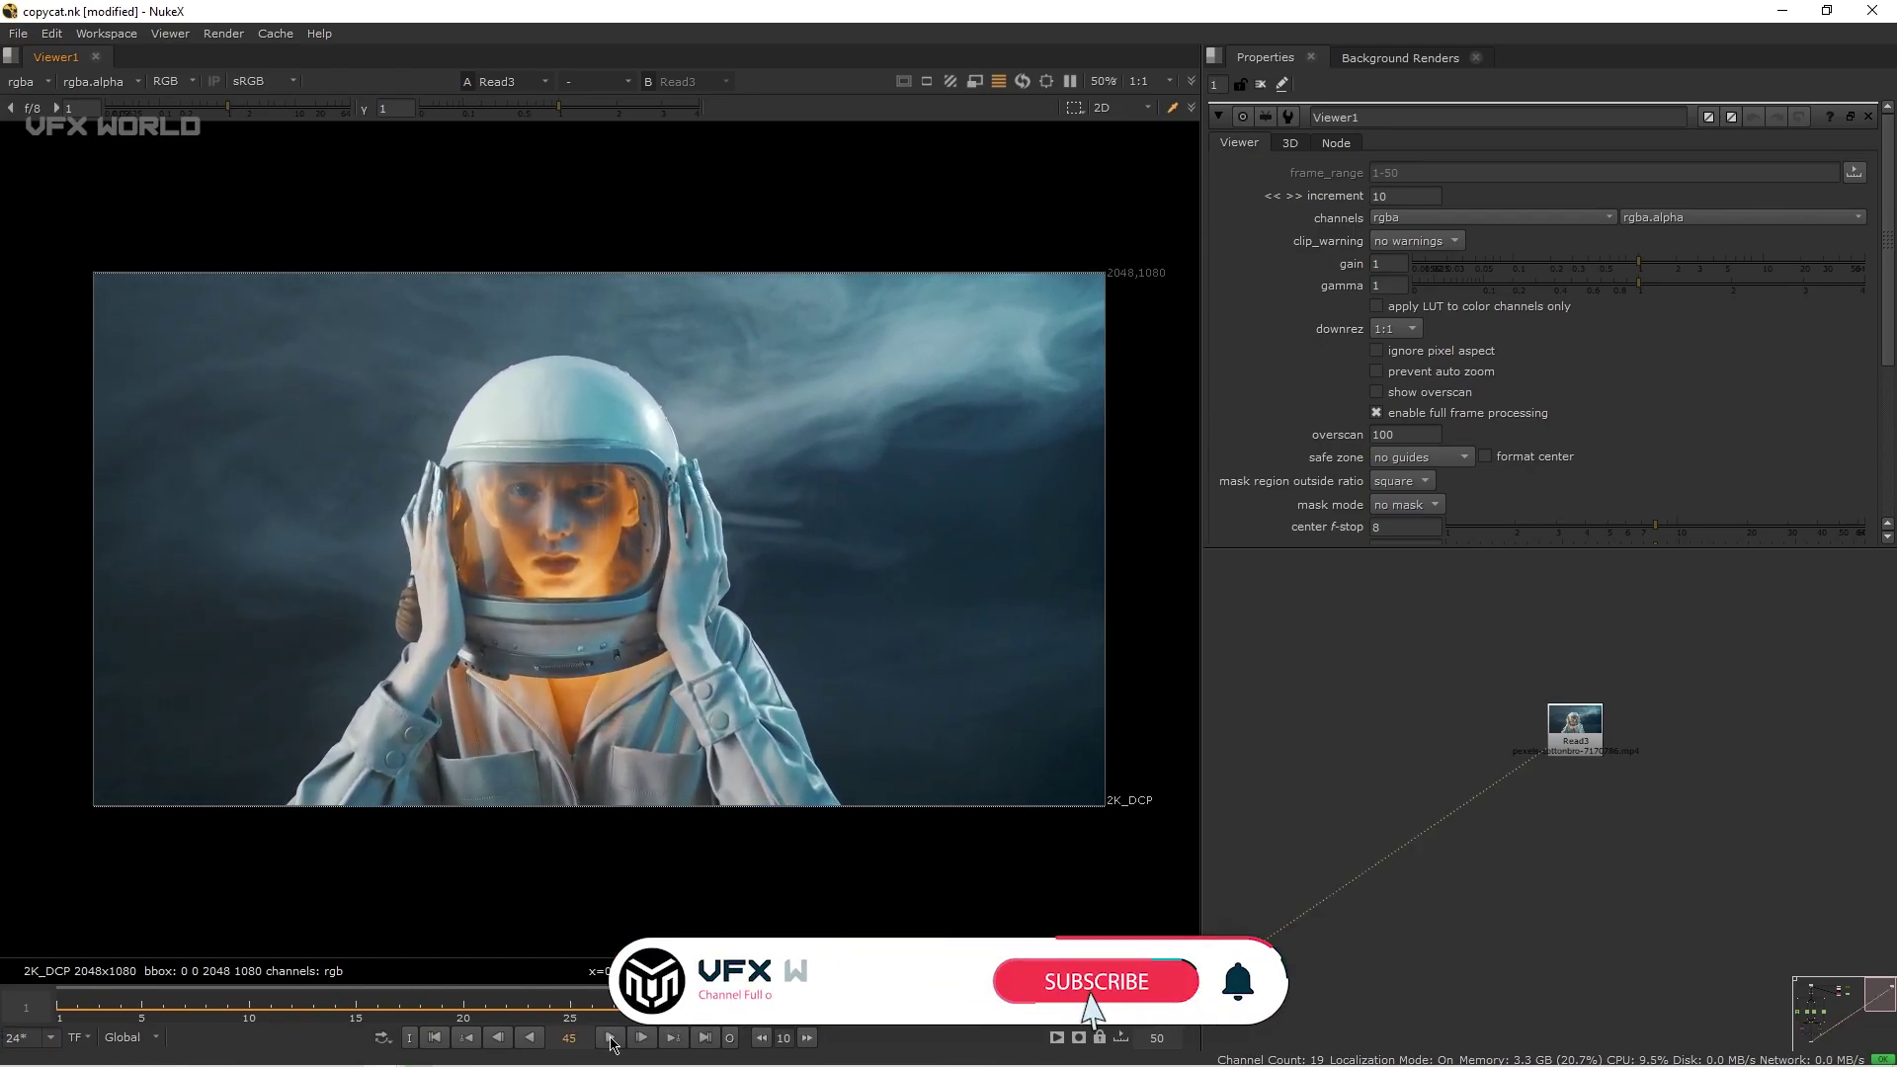
{"action": "left_click", "coordinate": [435, 1039]}
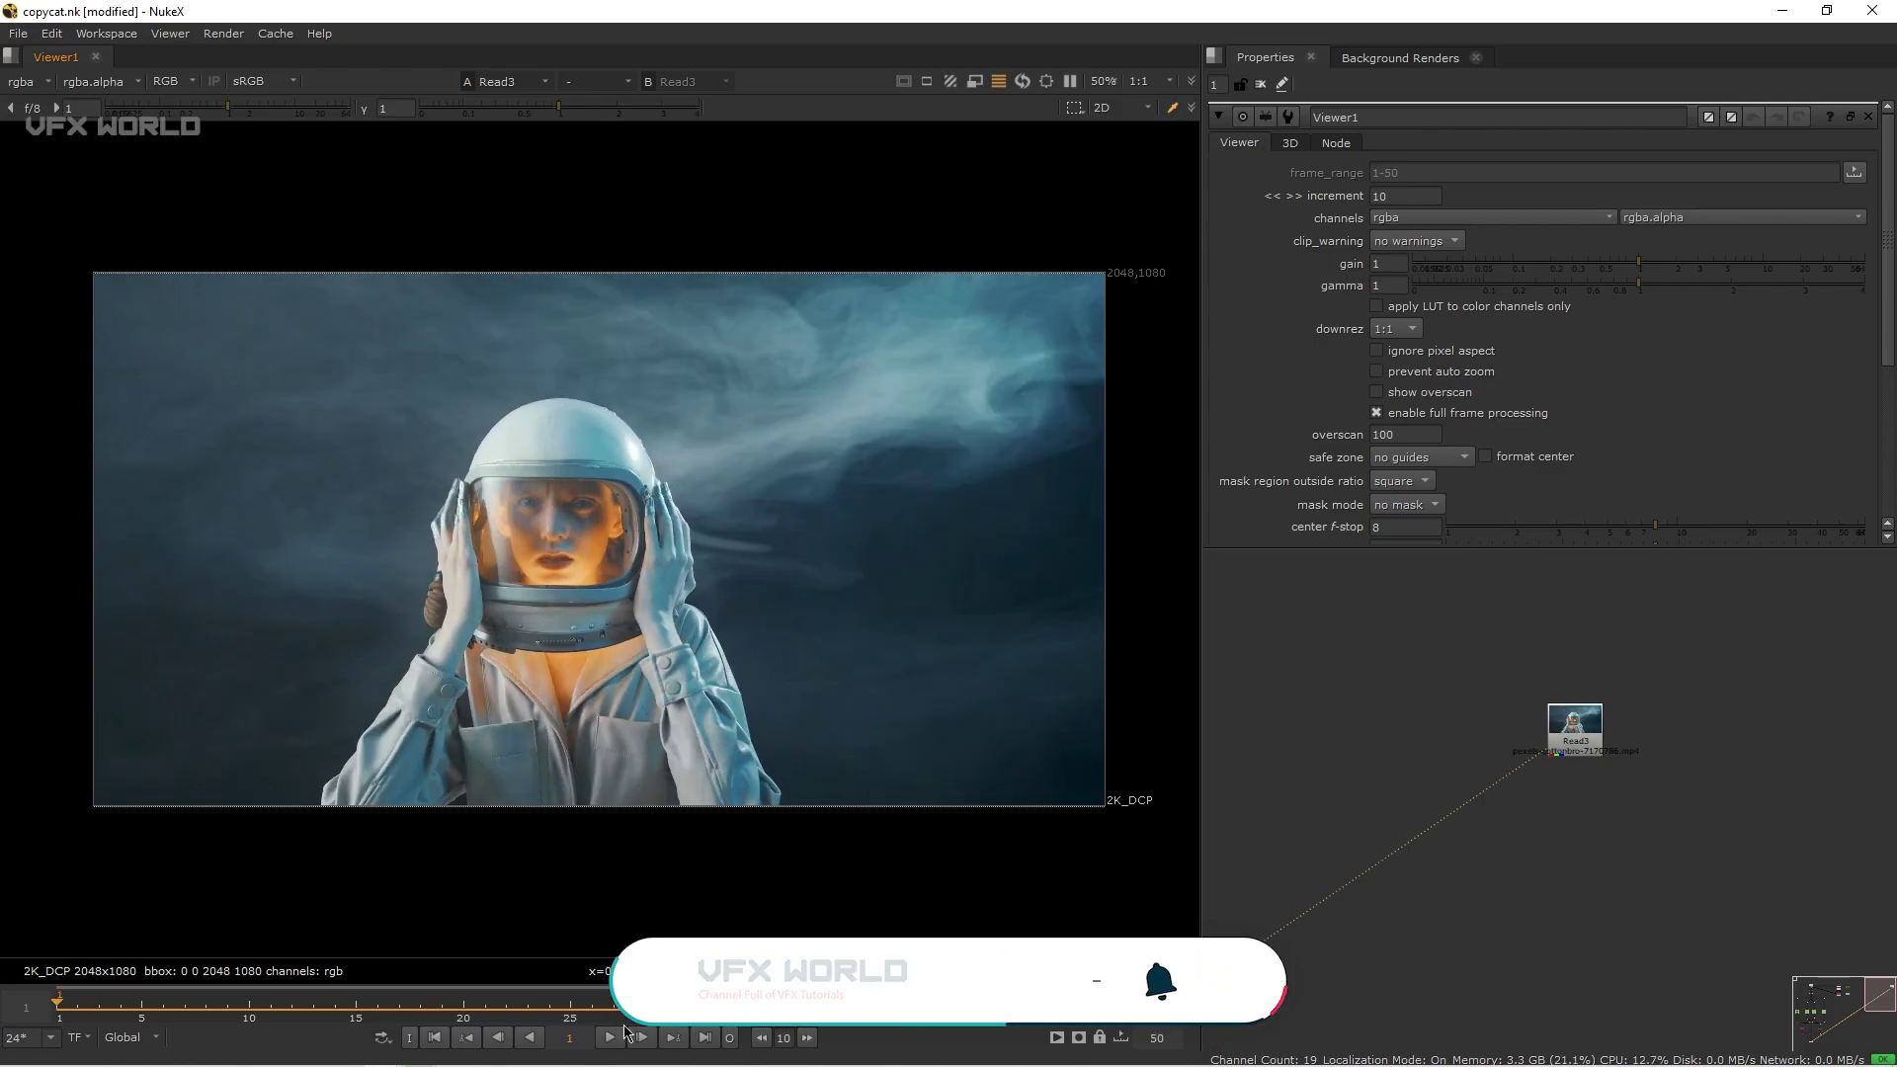
Add a FrameRange node directly below the Read3 node and connect it to the footage.
{"action": "left_click_drag", "start_coordinate": [1573, 734], "coordinate": [1551, 655]}
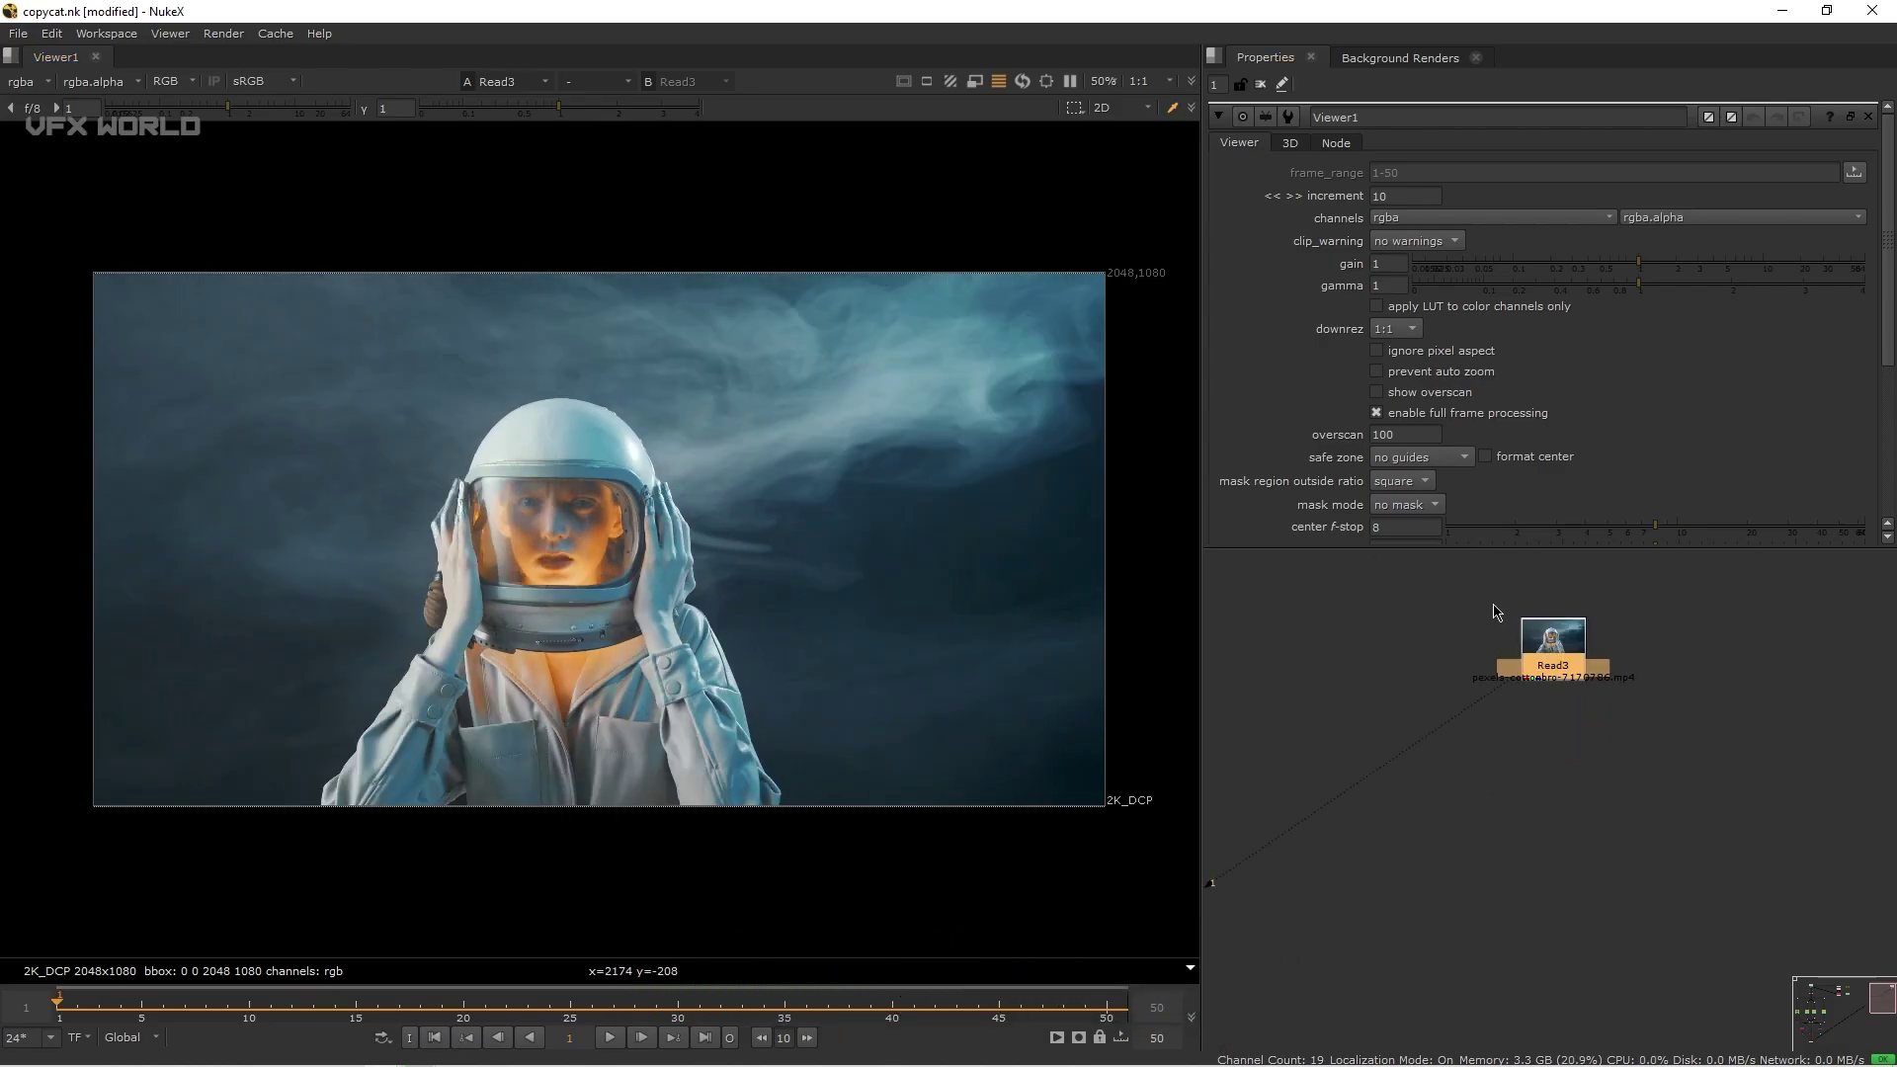
{"action": "scroll", "coordinate": [1539, 417], "scroll_direction": "down", "scroll_amount": 3}
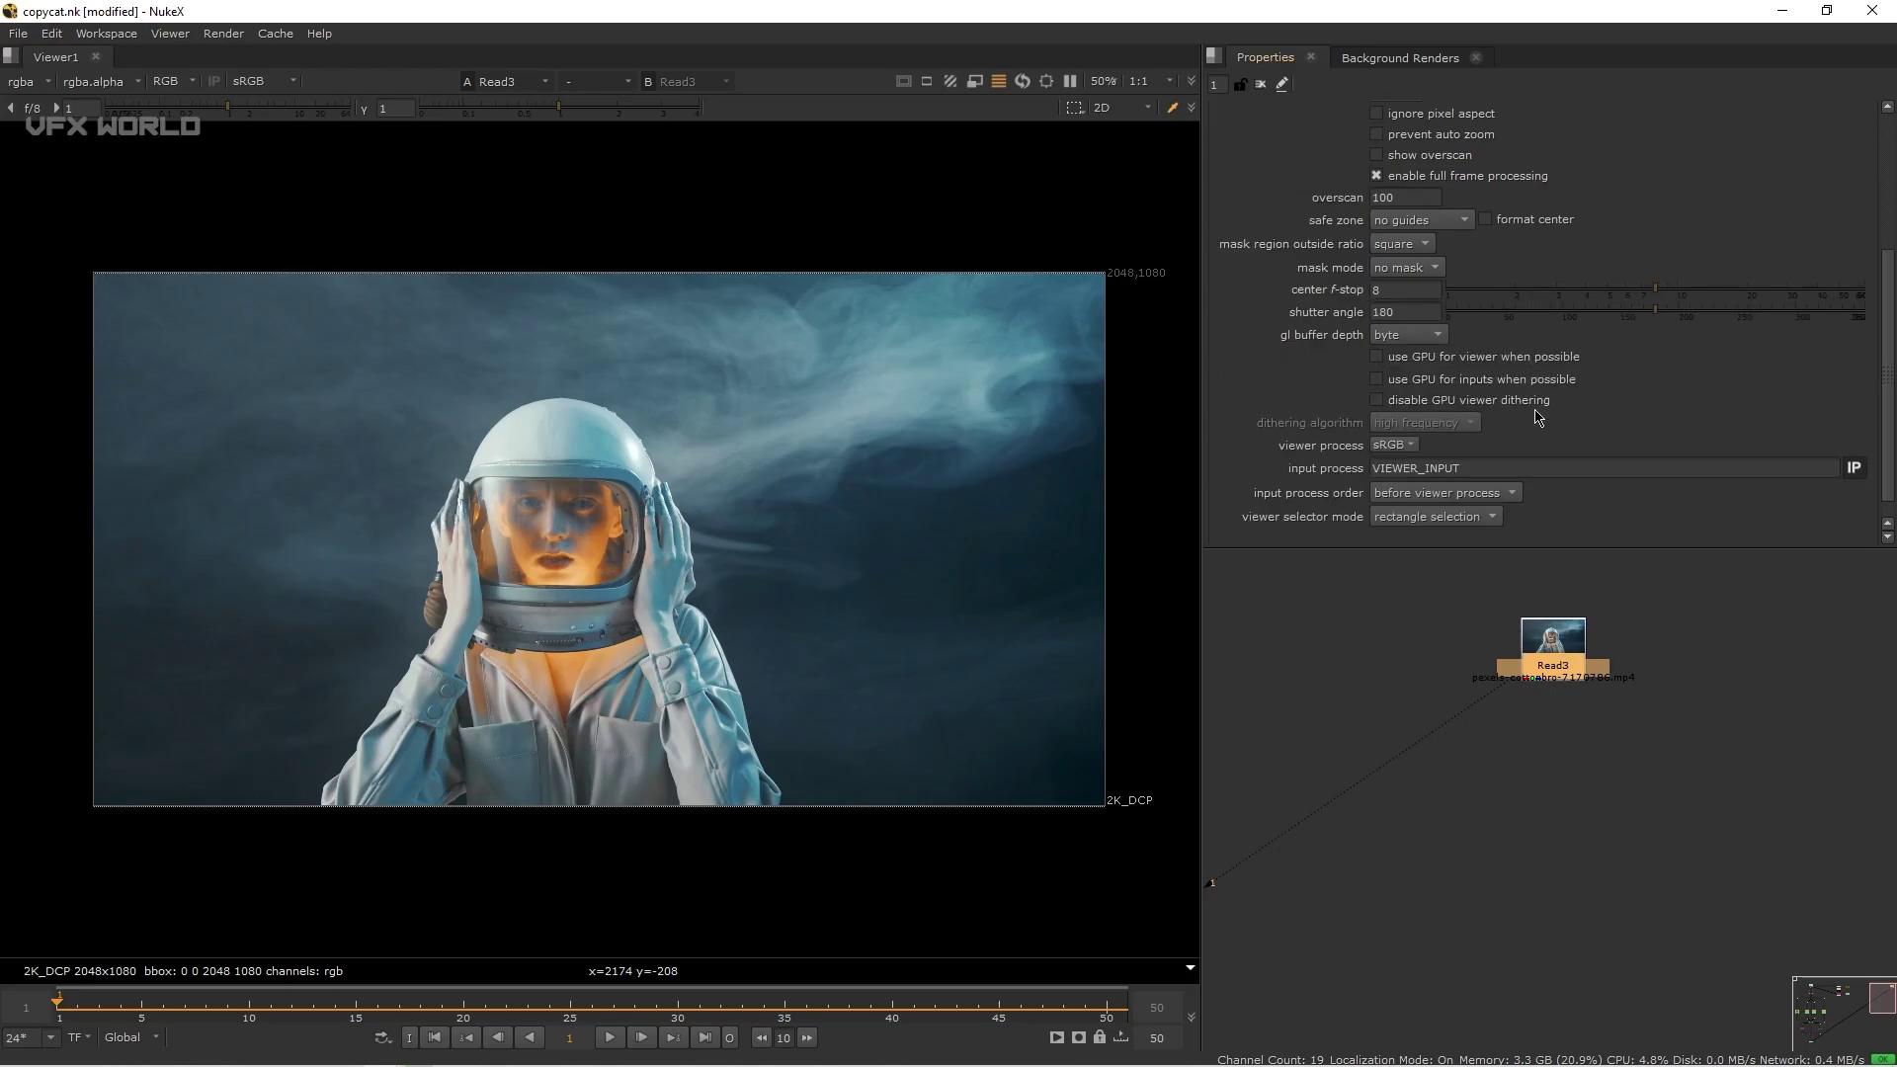
{"action": "left_click", "coordinate": [1589, 751]}
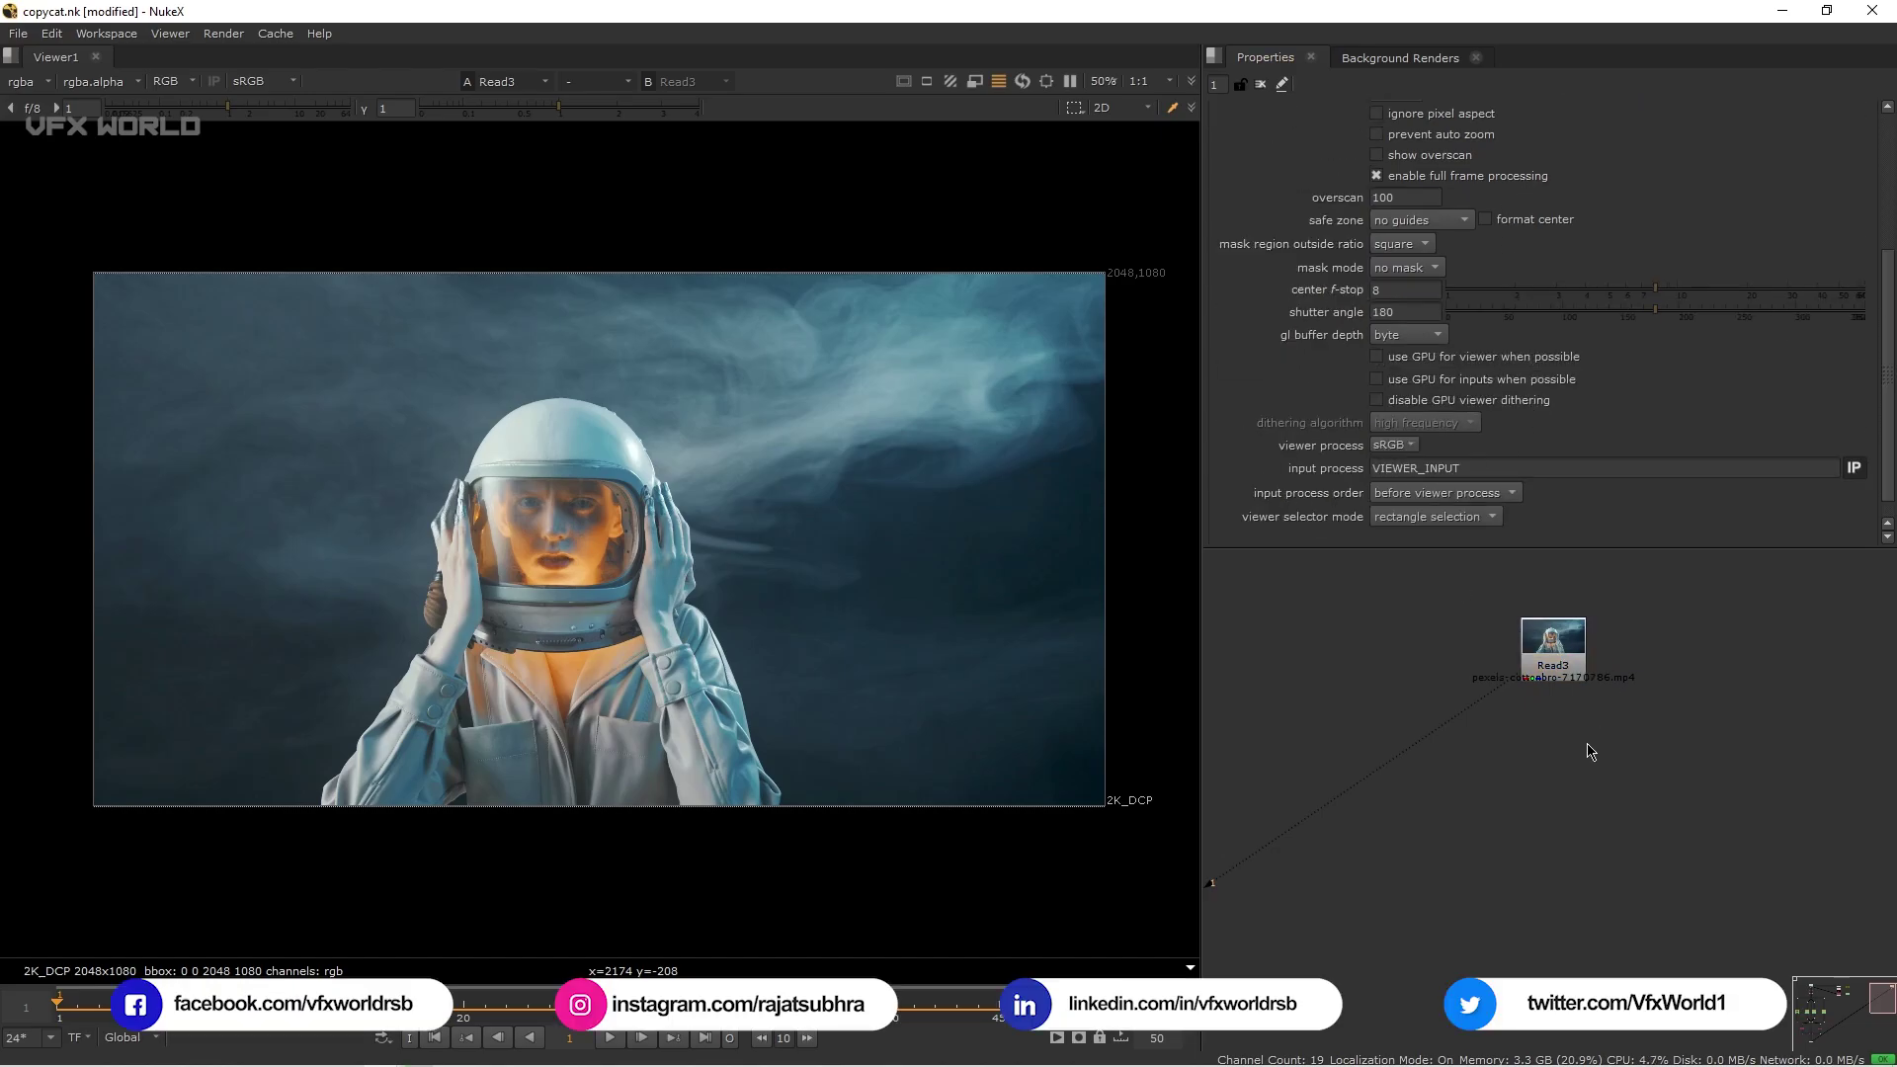
{"action": "key", "text": "Tab"}
{"action": "type", "text": "fr"}
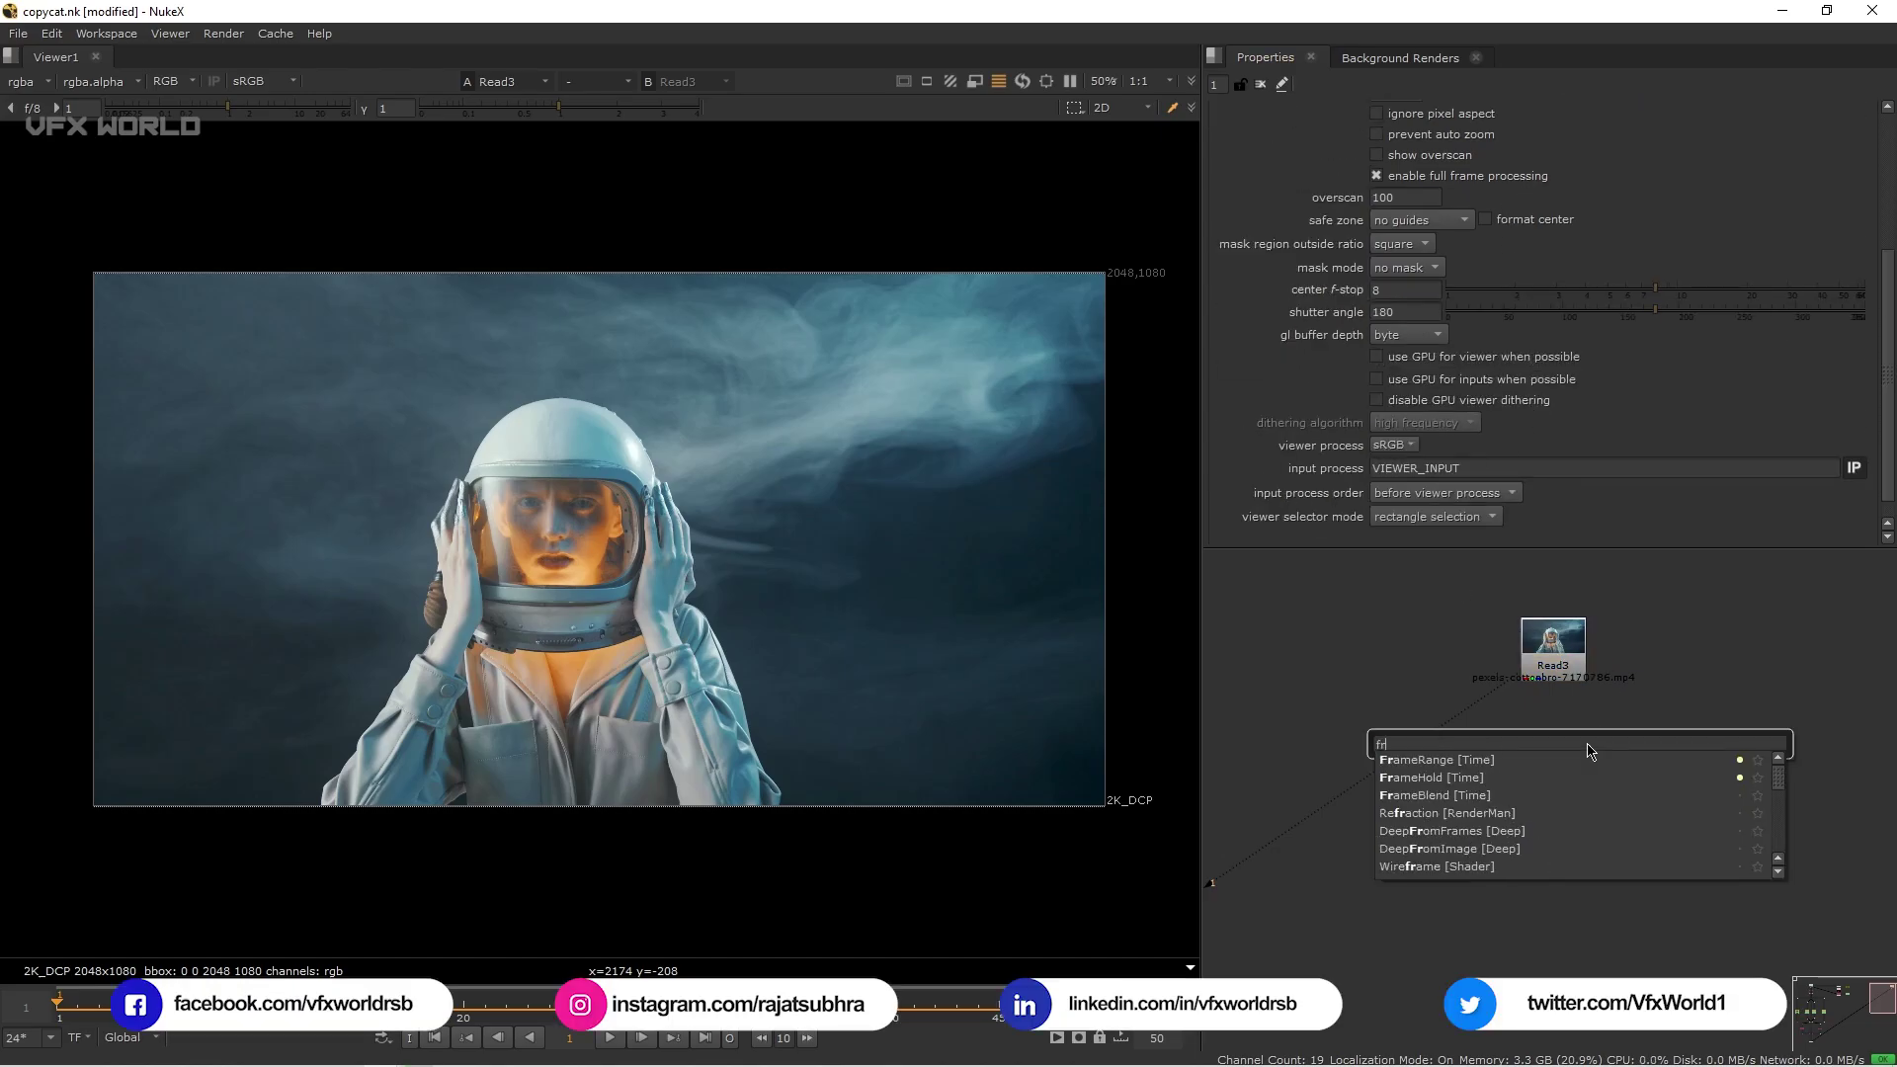
{"action": "type", "text": "ame ra"}
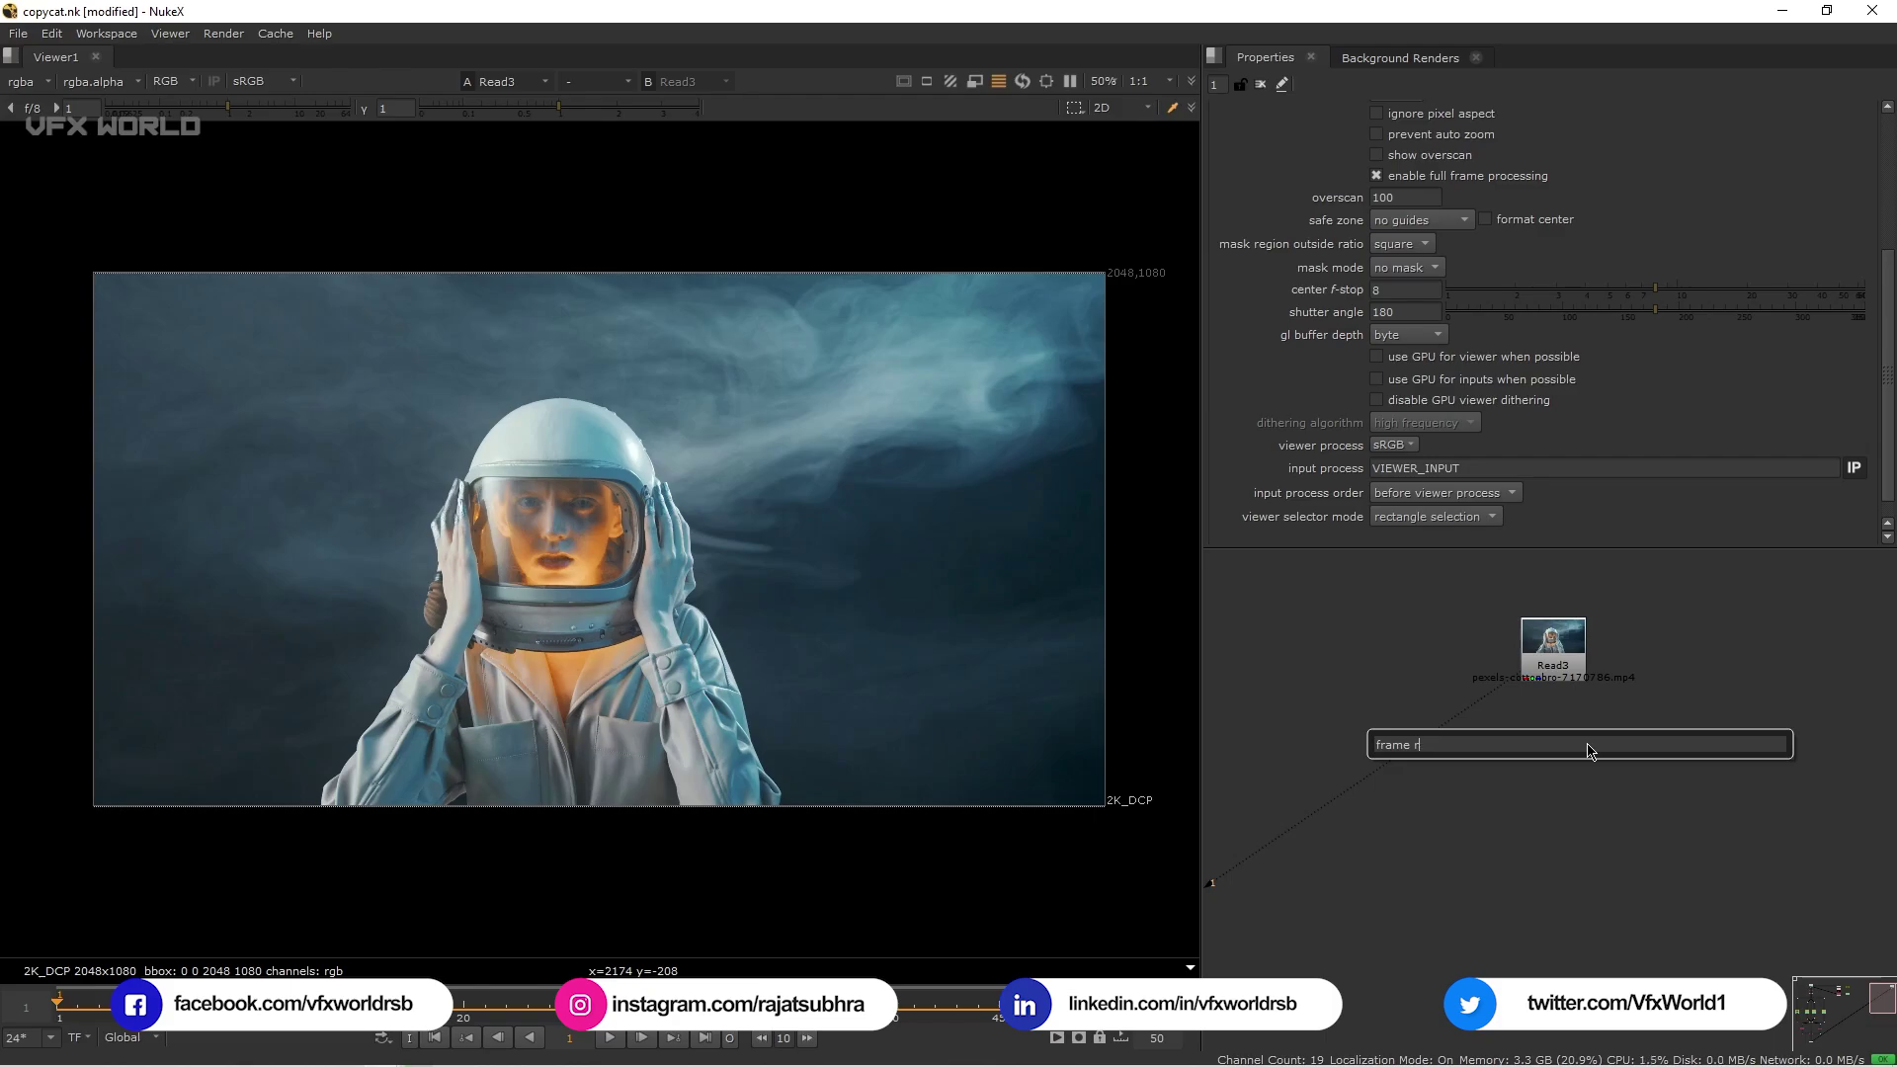
{"action": "key", "text": "BackSpace"}
{"action": "key", "text": "BackSpace"}
{"action": "key", "text": "Return"}
{"action": "mouse_move", "coordinate": [1588, 747]}
{"action": "left_mouse_down"}
{"action": "mouse_move", "coordinate": [1467, 716]}
{"action": "mouse_move", "coordinate": [1561, 726]}
{"action": "left_mouse_up"}
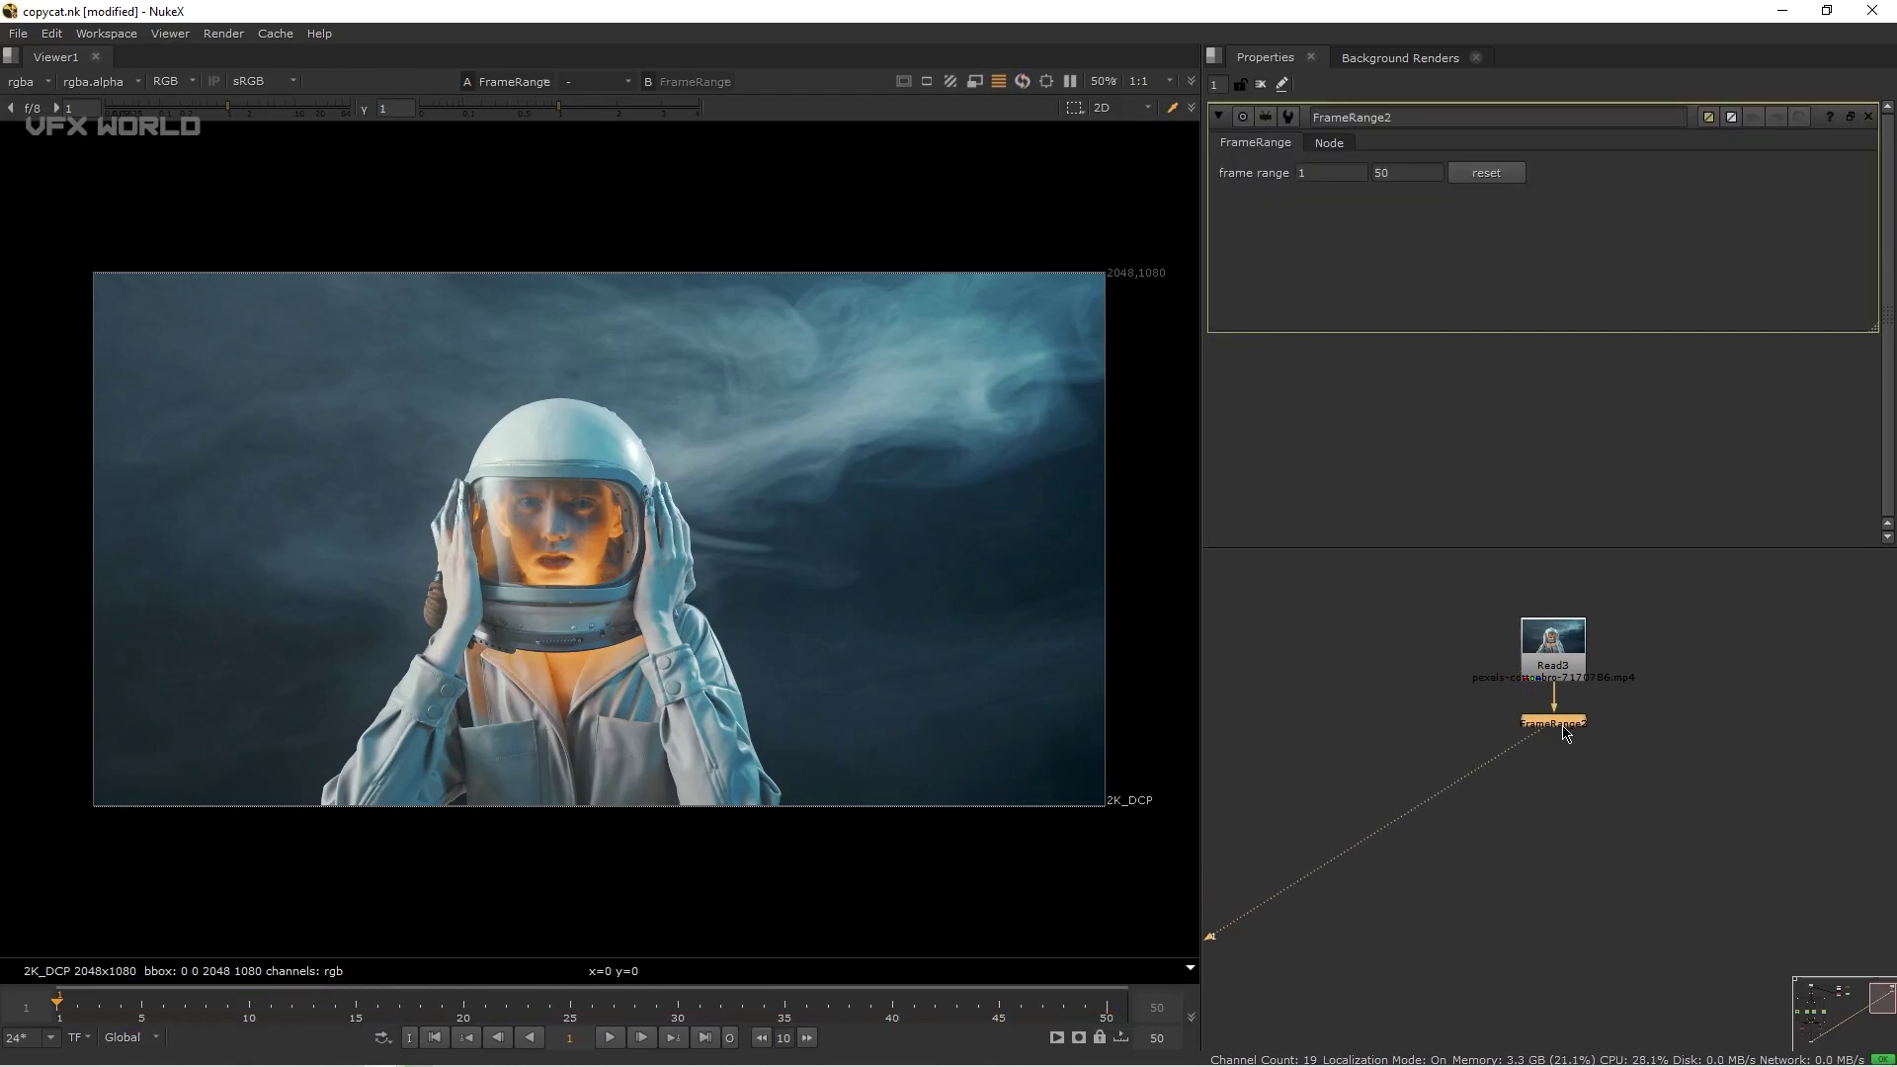
Set the end of the FrameRange node's range to 1 and move the node closer to the Read node.
{"action": "double_click", "coordinate": [1398, 173]}
{"action": "left_click", "coordinate": [1388, 793]}
{"action": "left_click_drag", "start_coordinate": [1554, 728], "coordinate": [1554, 714]}
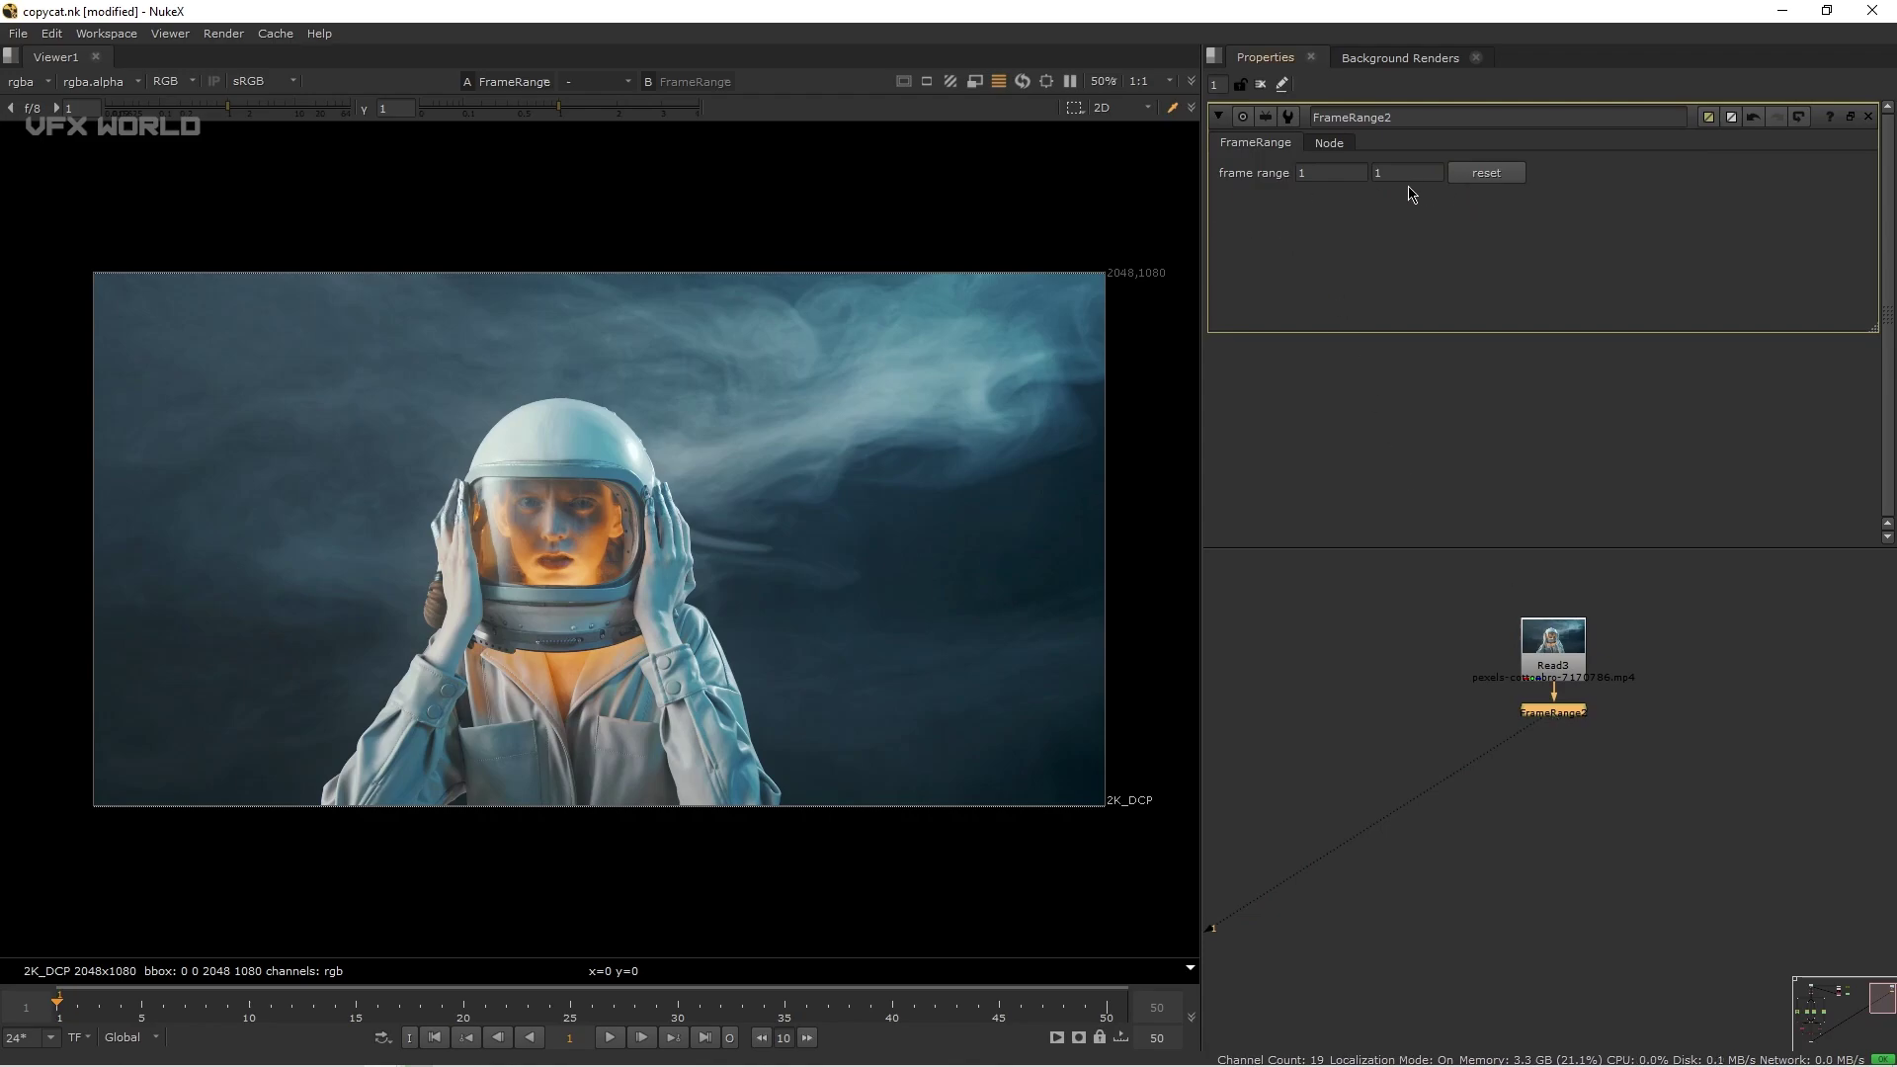
{"action": "left_click", "coordinate": [1589, 776]}
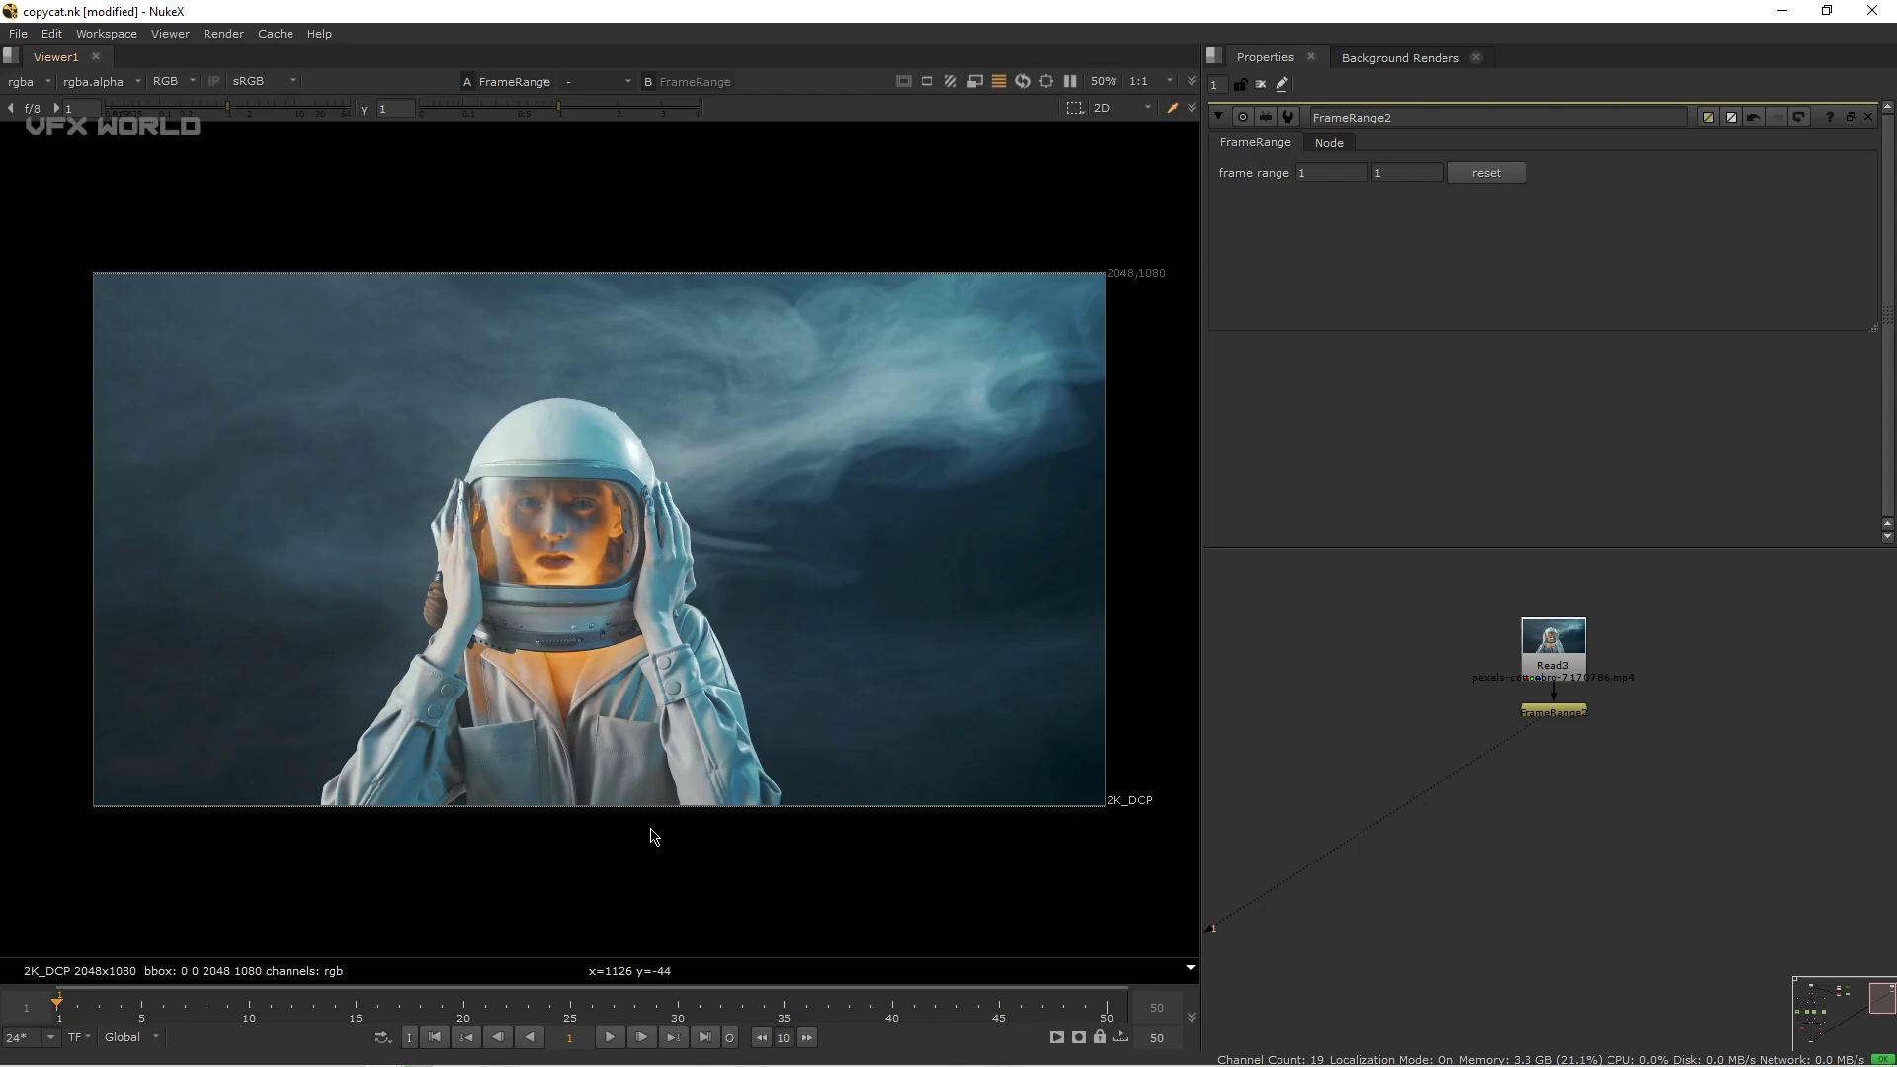
Play the clip through the FrameRange node and return to the first frame.
{"action": "left_click", "coordinate": [610, 1037]}
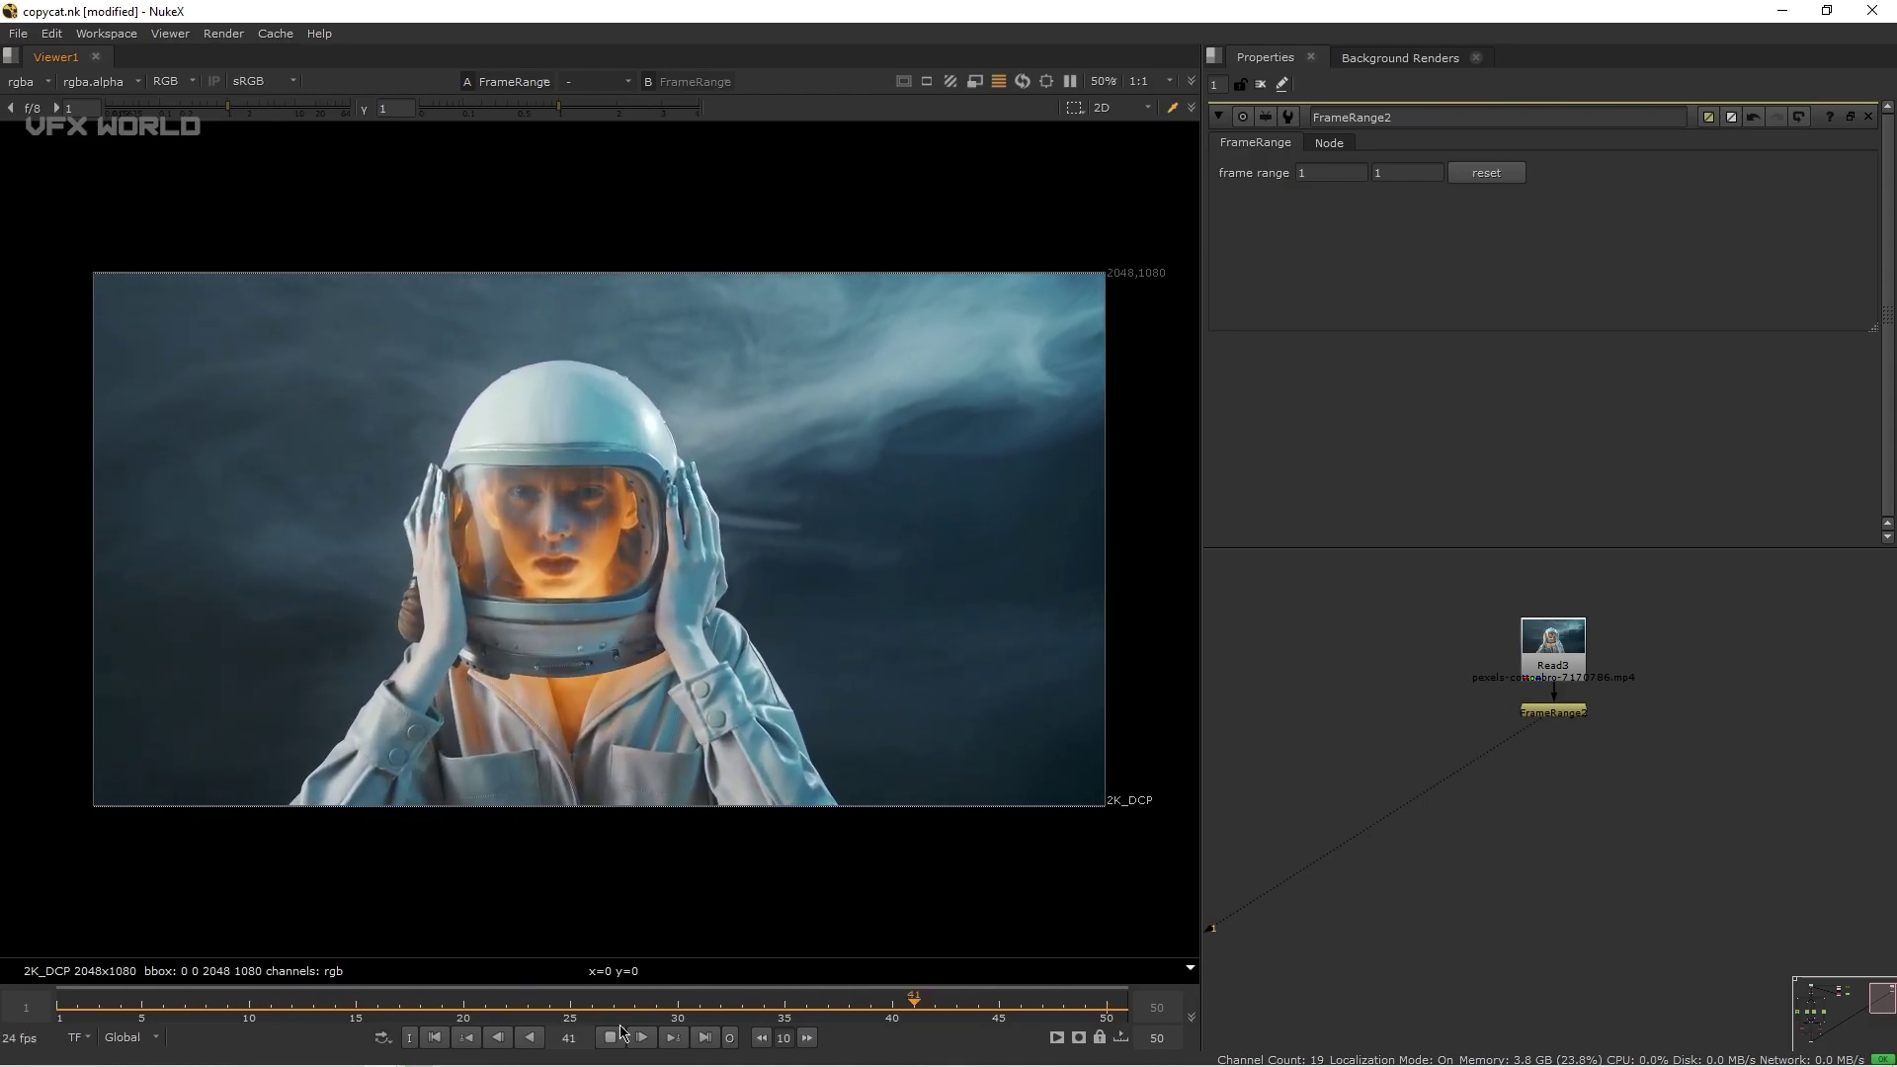
{"action": "left_click", "coordinate": [612, 1031]}
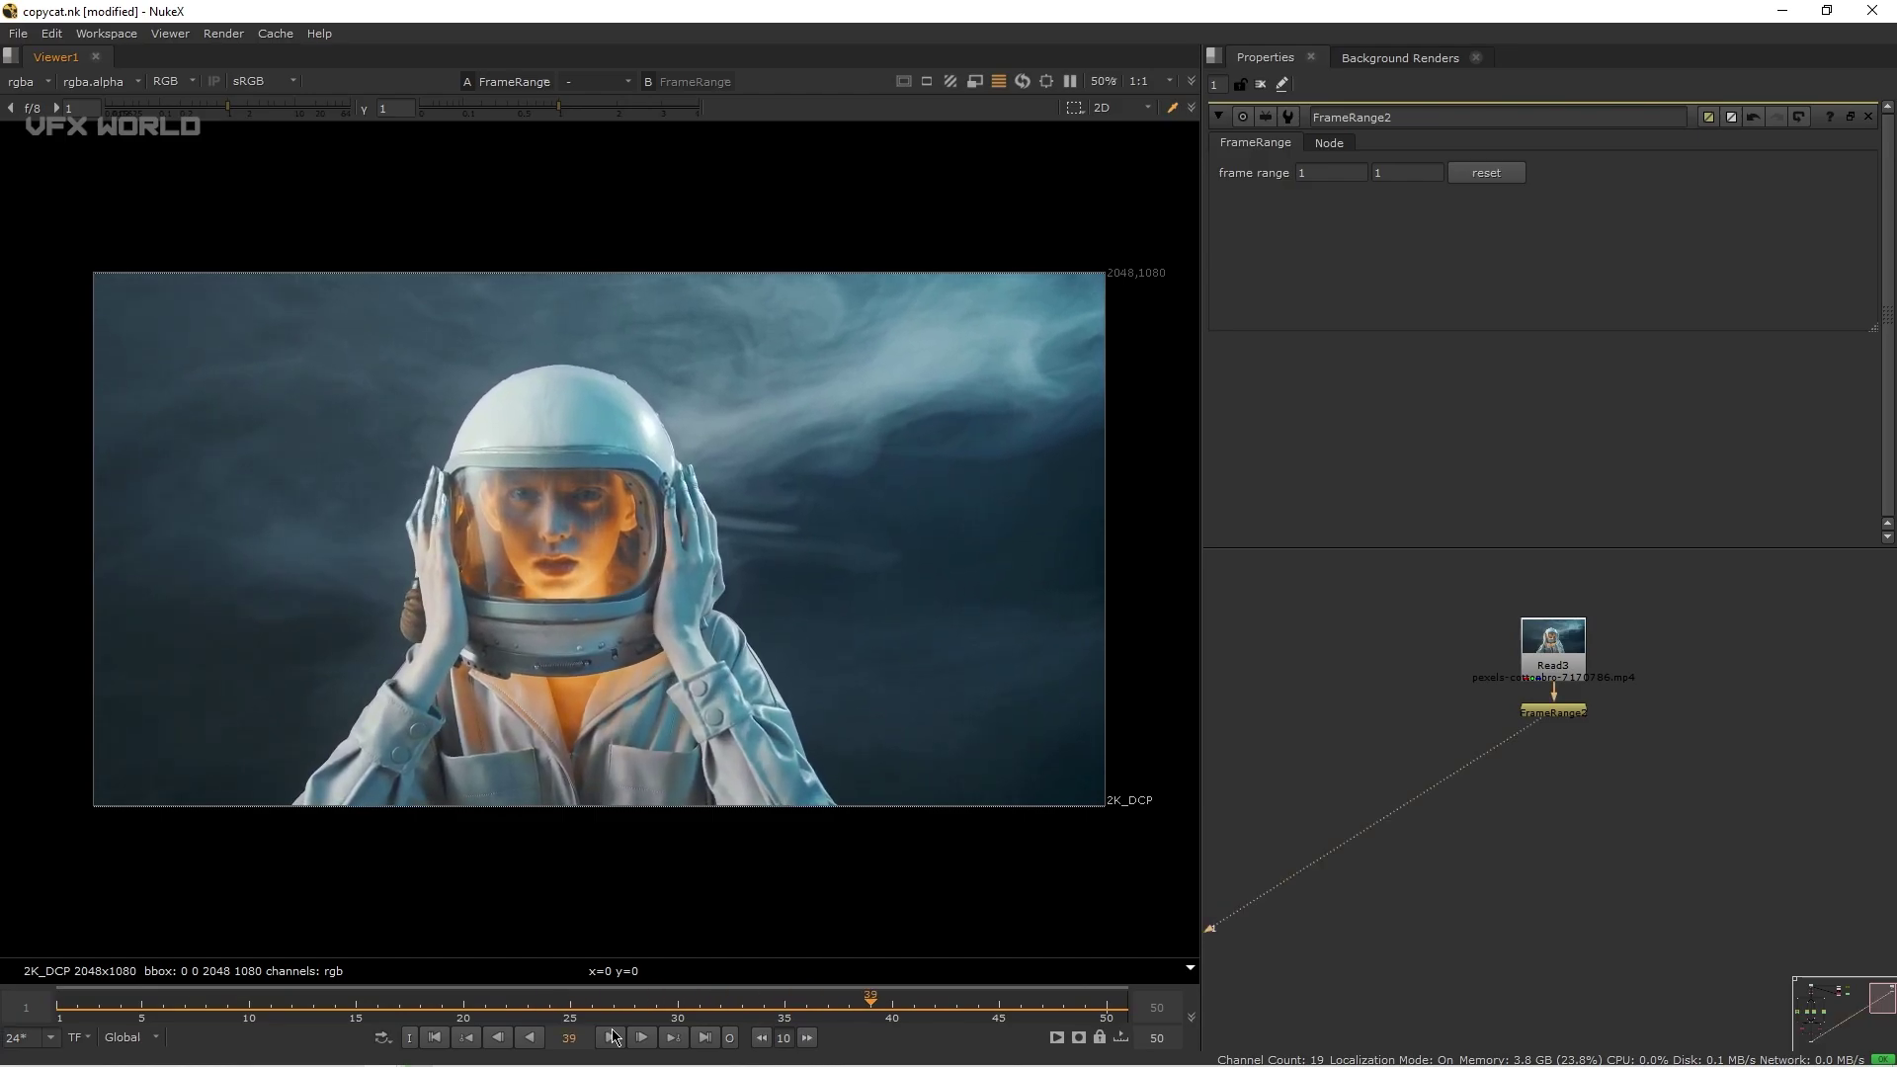
{"action": "left_click", "coordinate": [439, 1033]}
Add a FrameHold node below and left of the FrameRange node, routing its connection through a right-angled Dot.
{"action": "middle_click_drag", "start_coordinate": [1522, 818], "coordinate": [1547, 779]}
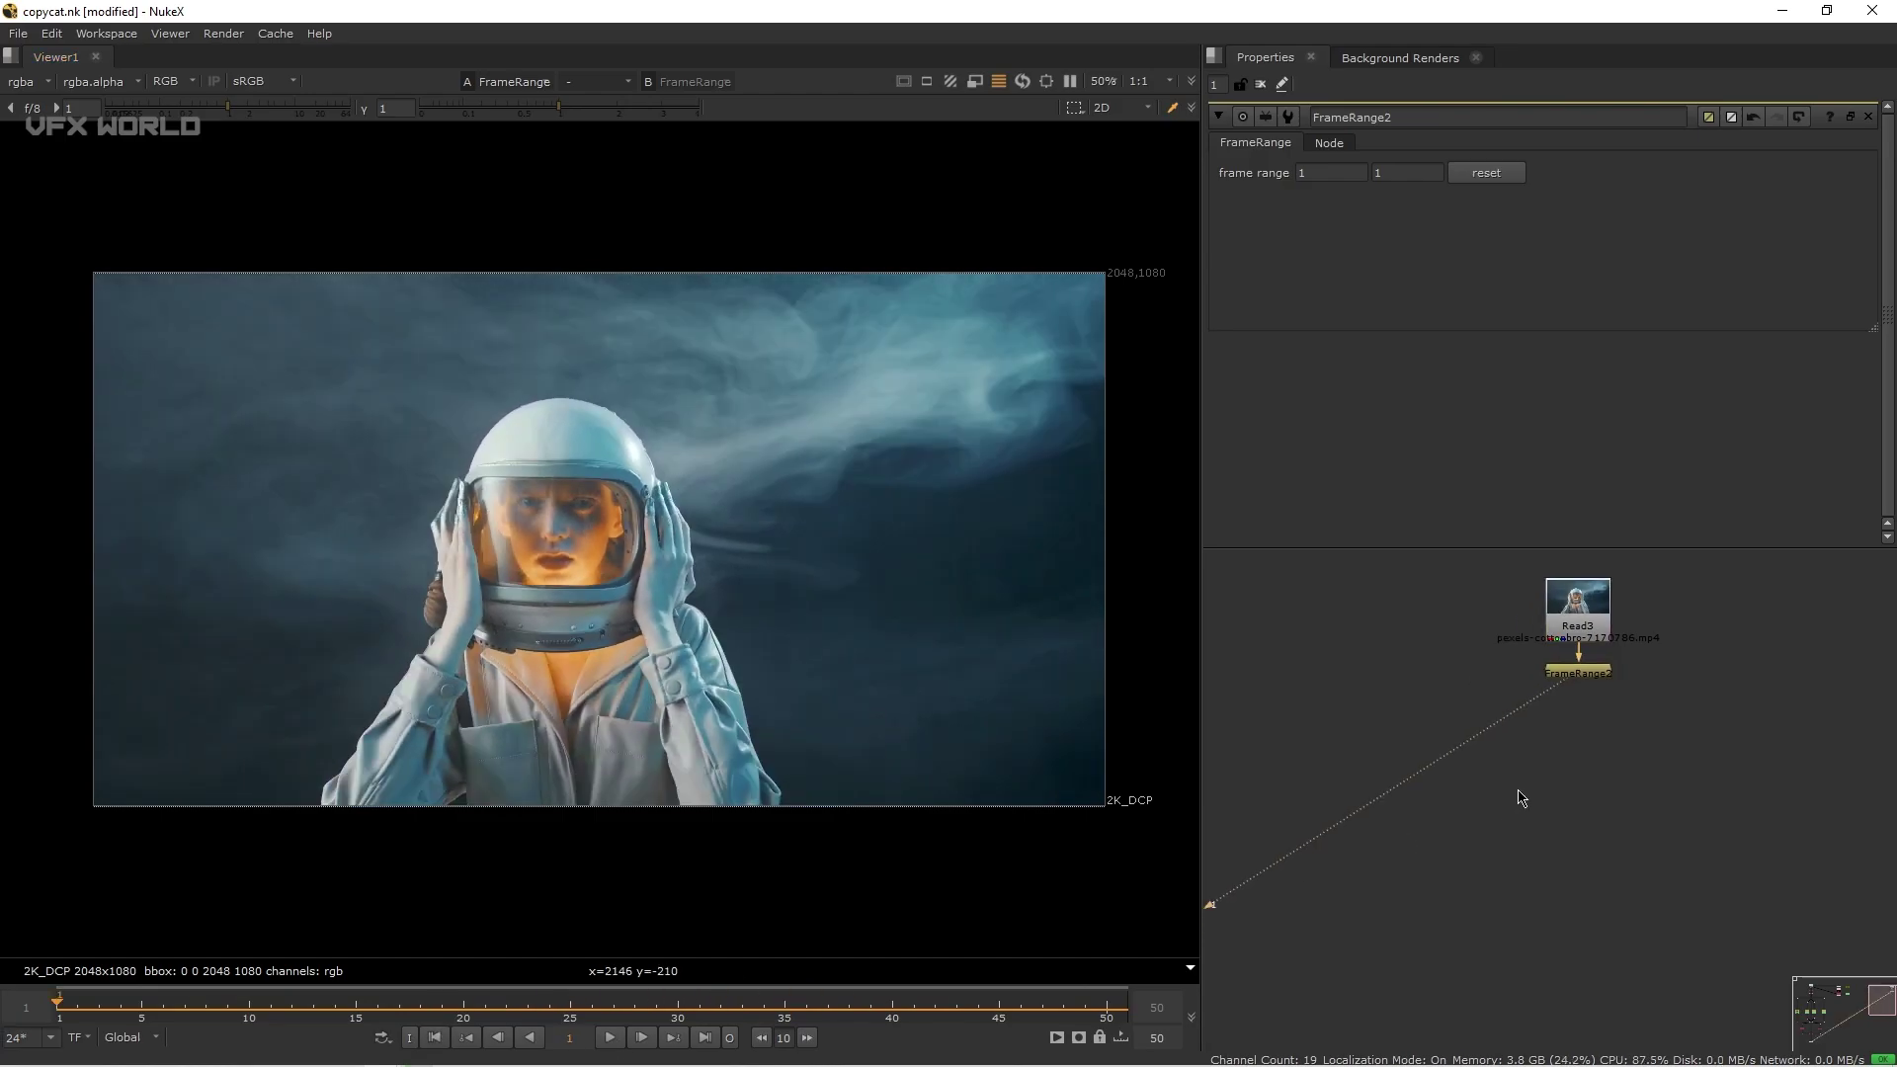
{"action": "key", "text": "Tab"}
{"action": "type", "text": "frame"}
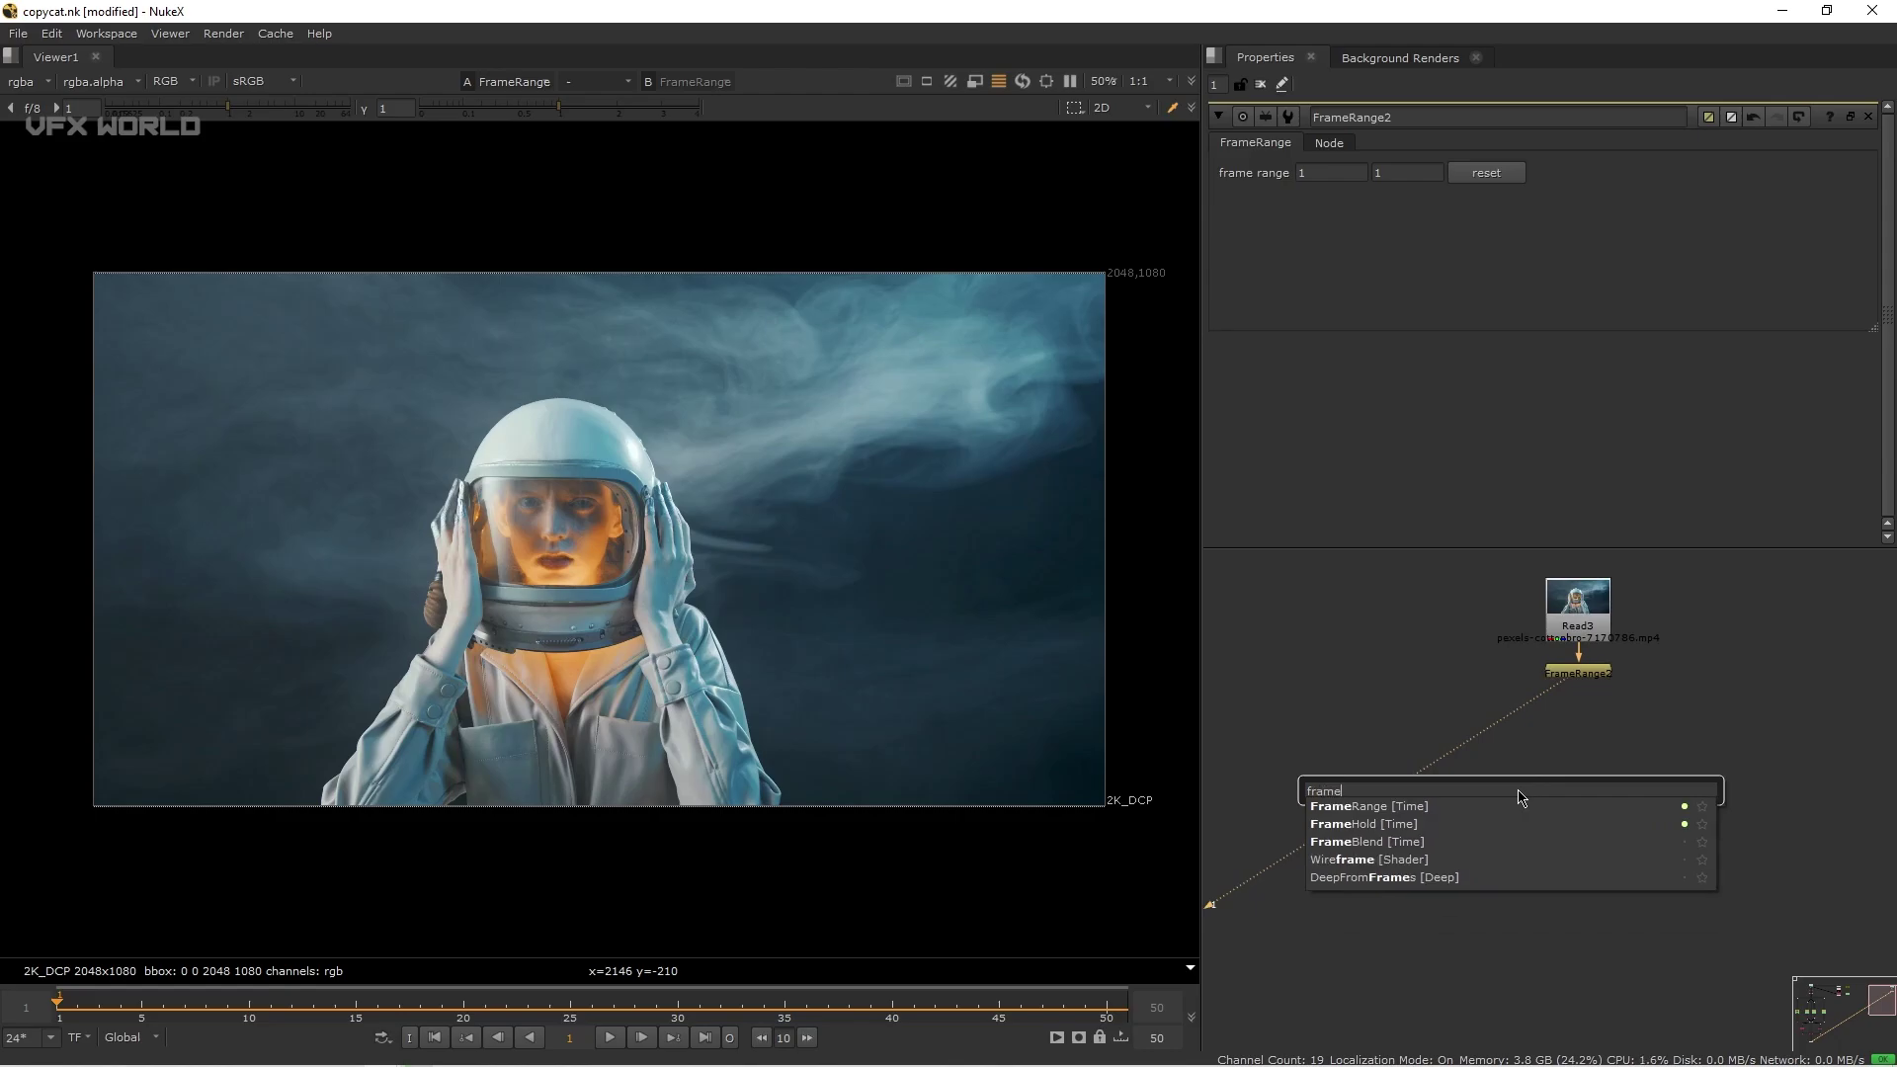
{"action": "left_click", "coordinate": [1413, 824]}
{"action": "left_click_drag", "start_coordinate": [1511, 807], "coordinate": [1318, 803]}
{"action": "left_click_drag", "start_coordinate": [1453, 729], "coordinate": [1318, 672], "text": "ctrl"}
{"action": "left_click_drag", "start_coordinate": [1546, 622], "coordinate": [1567, 570]}
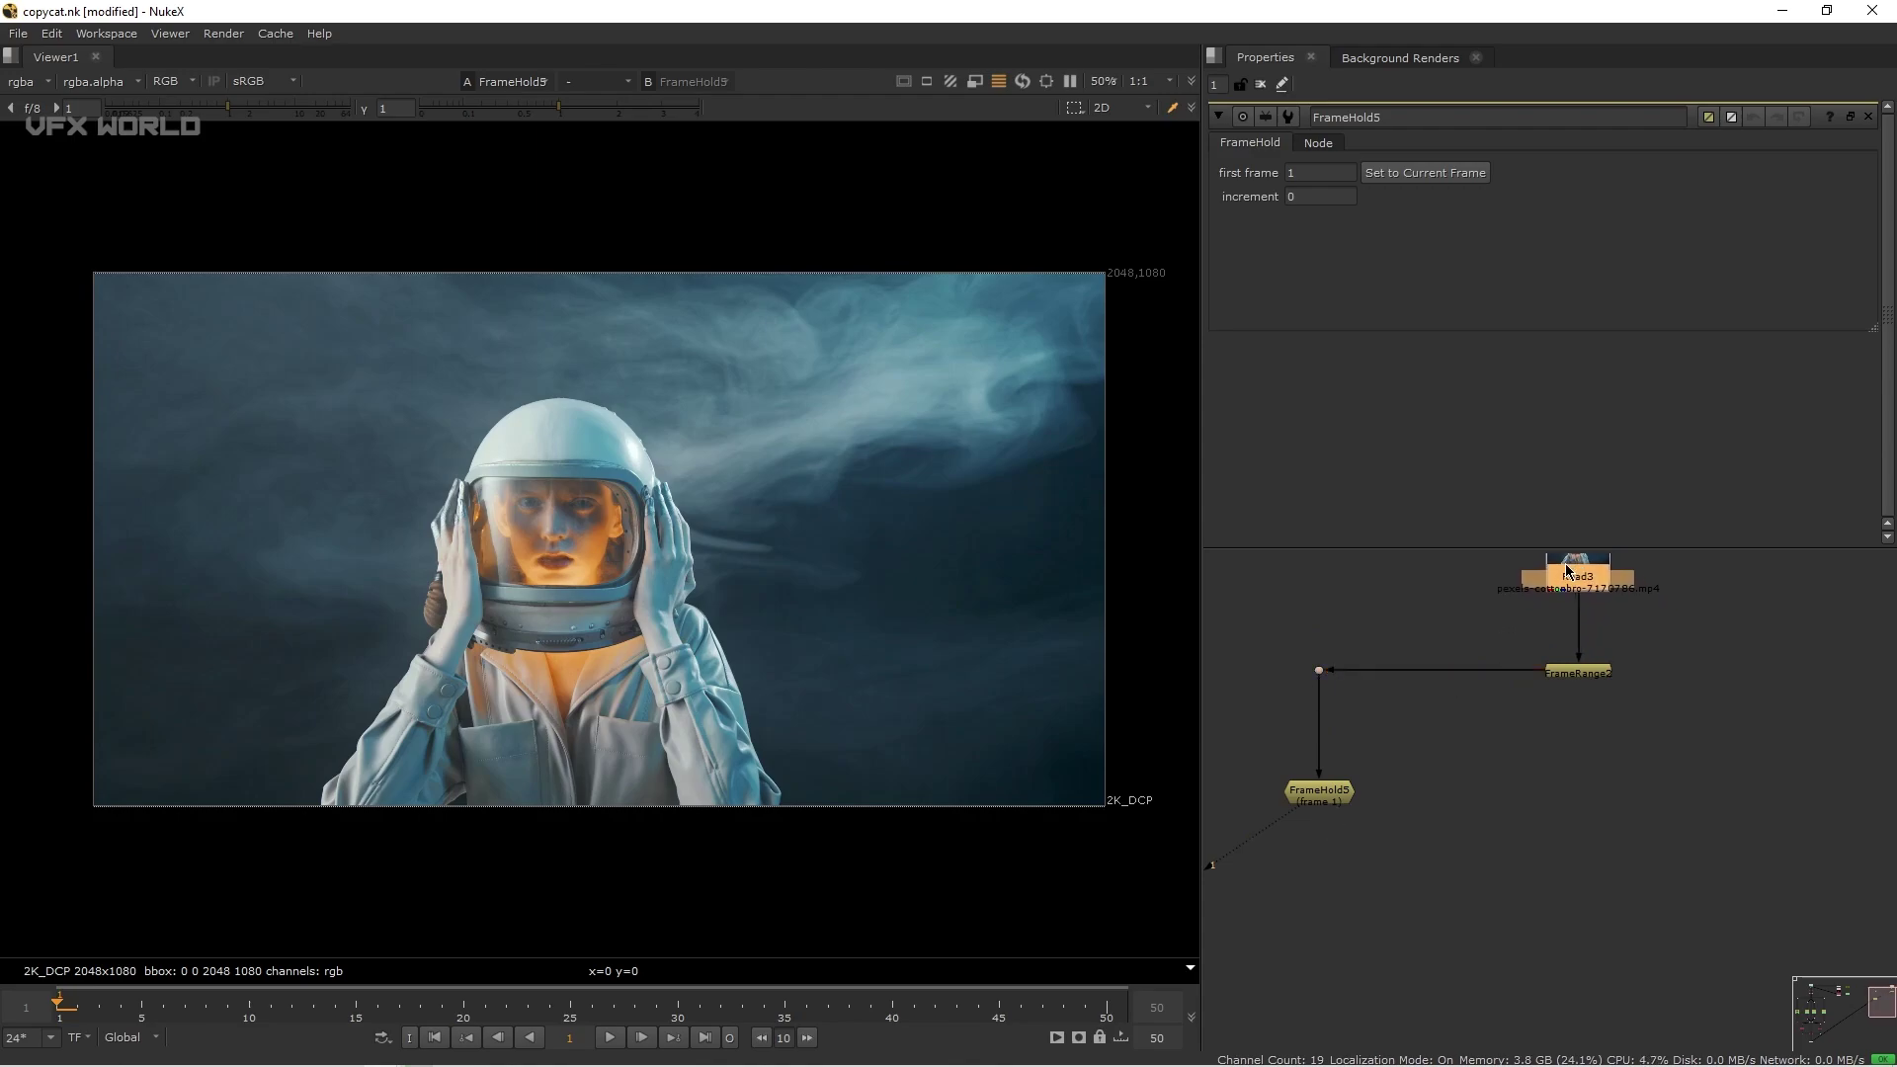
Paste a second FrameHold node, connect it to the FrameRange node, and set its first frame to 15.
{"action": "left_click", "coordinate": [1311, 798]}
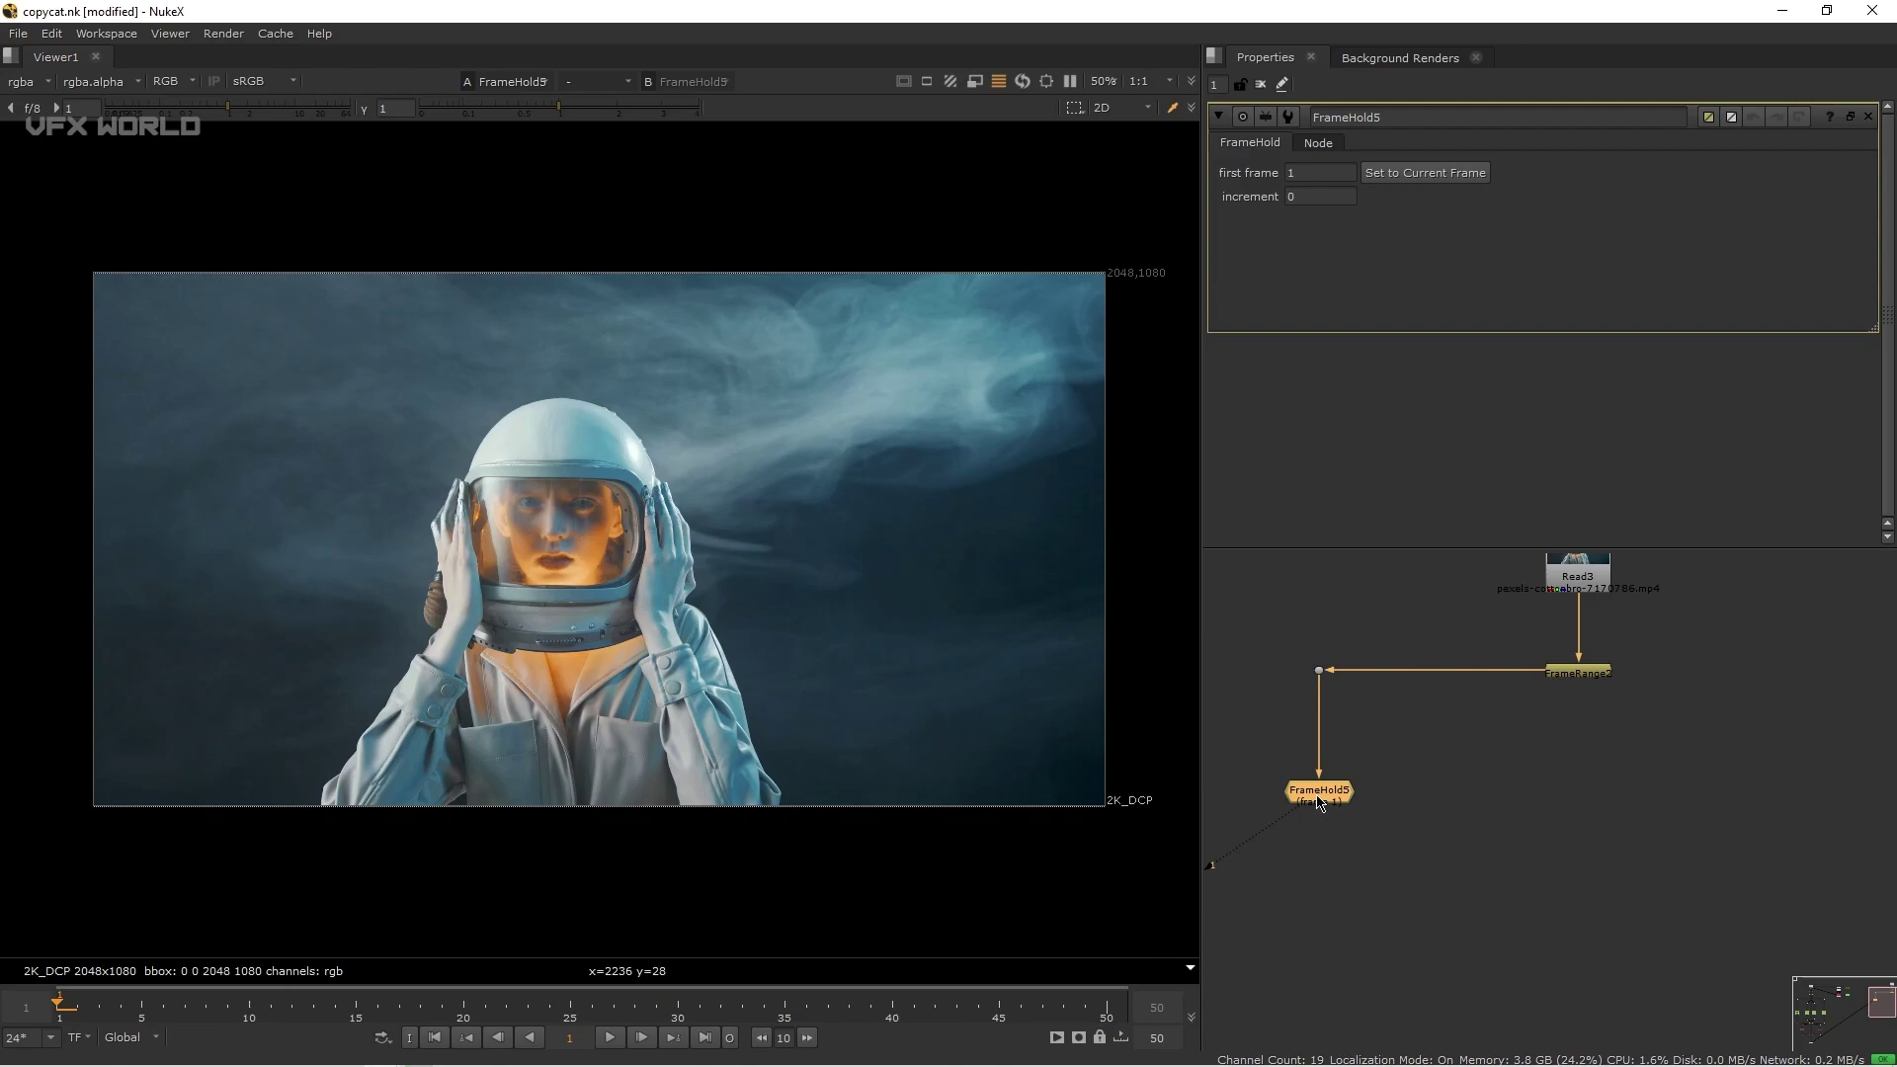
{"action": "left_click", "coordinate": [1478, 777]}
{"action": "key", "text": "ctrl+v"}
{"action": "left_click_drag", "start_coordinate": [1485, 778], "coordinate": [1573, 674]}
{"action": "left_click_drag", "start_coordinate": [1575, 797], "coordinate": [1509, 796]}
{"action": "double_click", "coordinate": [1496, 791]}
{"action": "double_click", "coordinate": [1319, 174]}
{"action": "key", "text": "Return"}
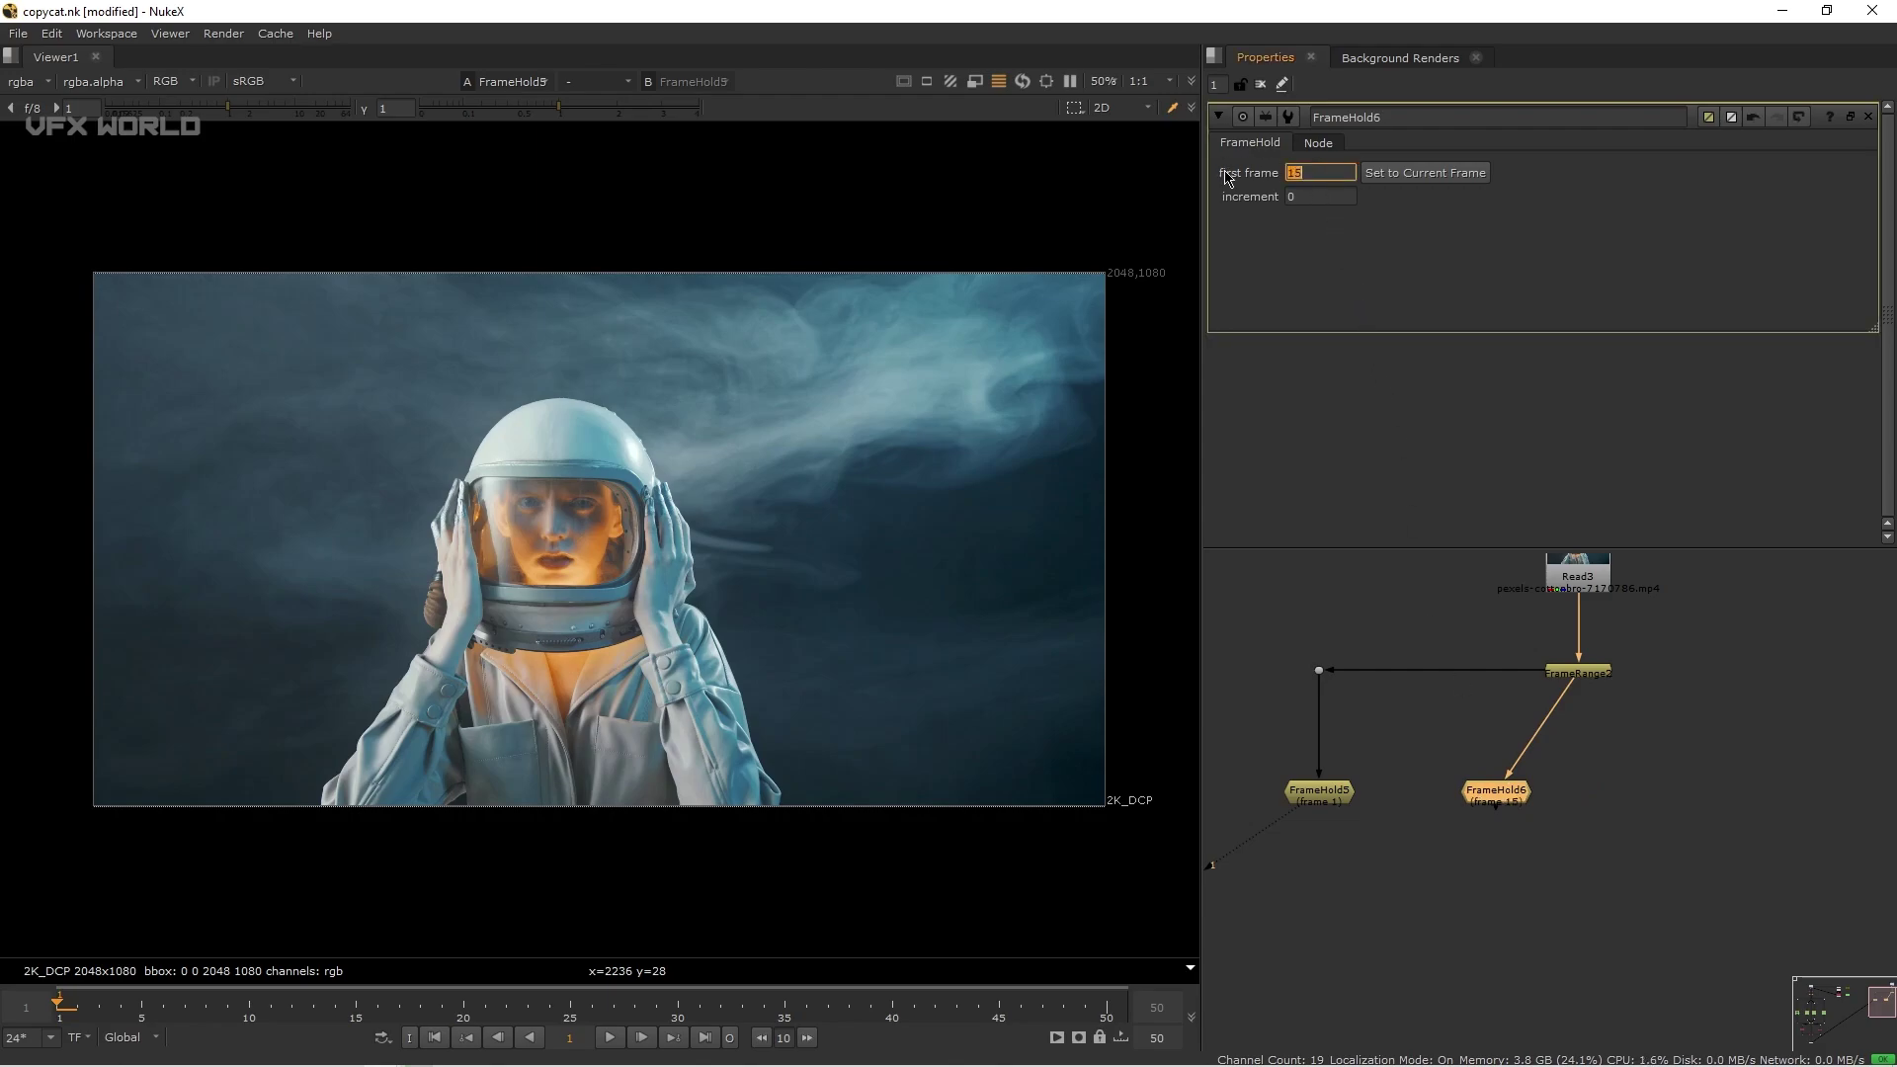
Paste a third FrameHold node, connect it to the FrameRange node, and set its first frame to 35.
{"action": "left_click", "coordinate": [1625, 900]}
{"action": "key", "text": "ctrl+v"}
{"action": "left_click_drag", "start_coordinate": [1670, 803], "coordinate": [1595, 682]}
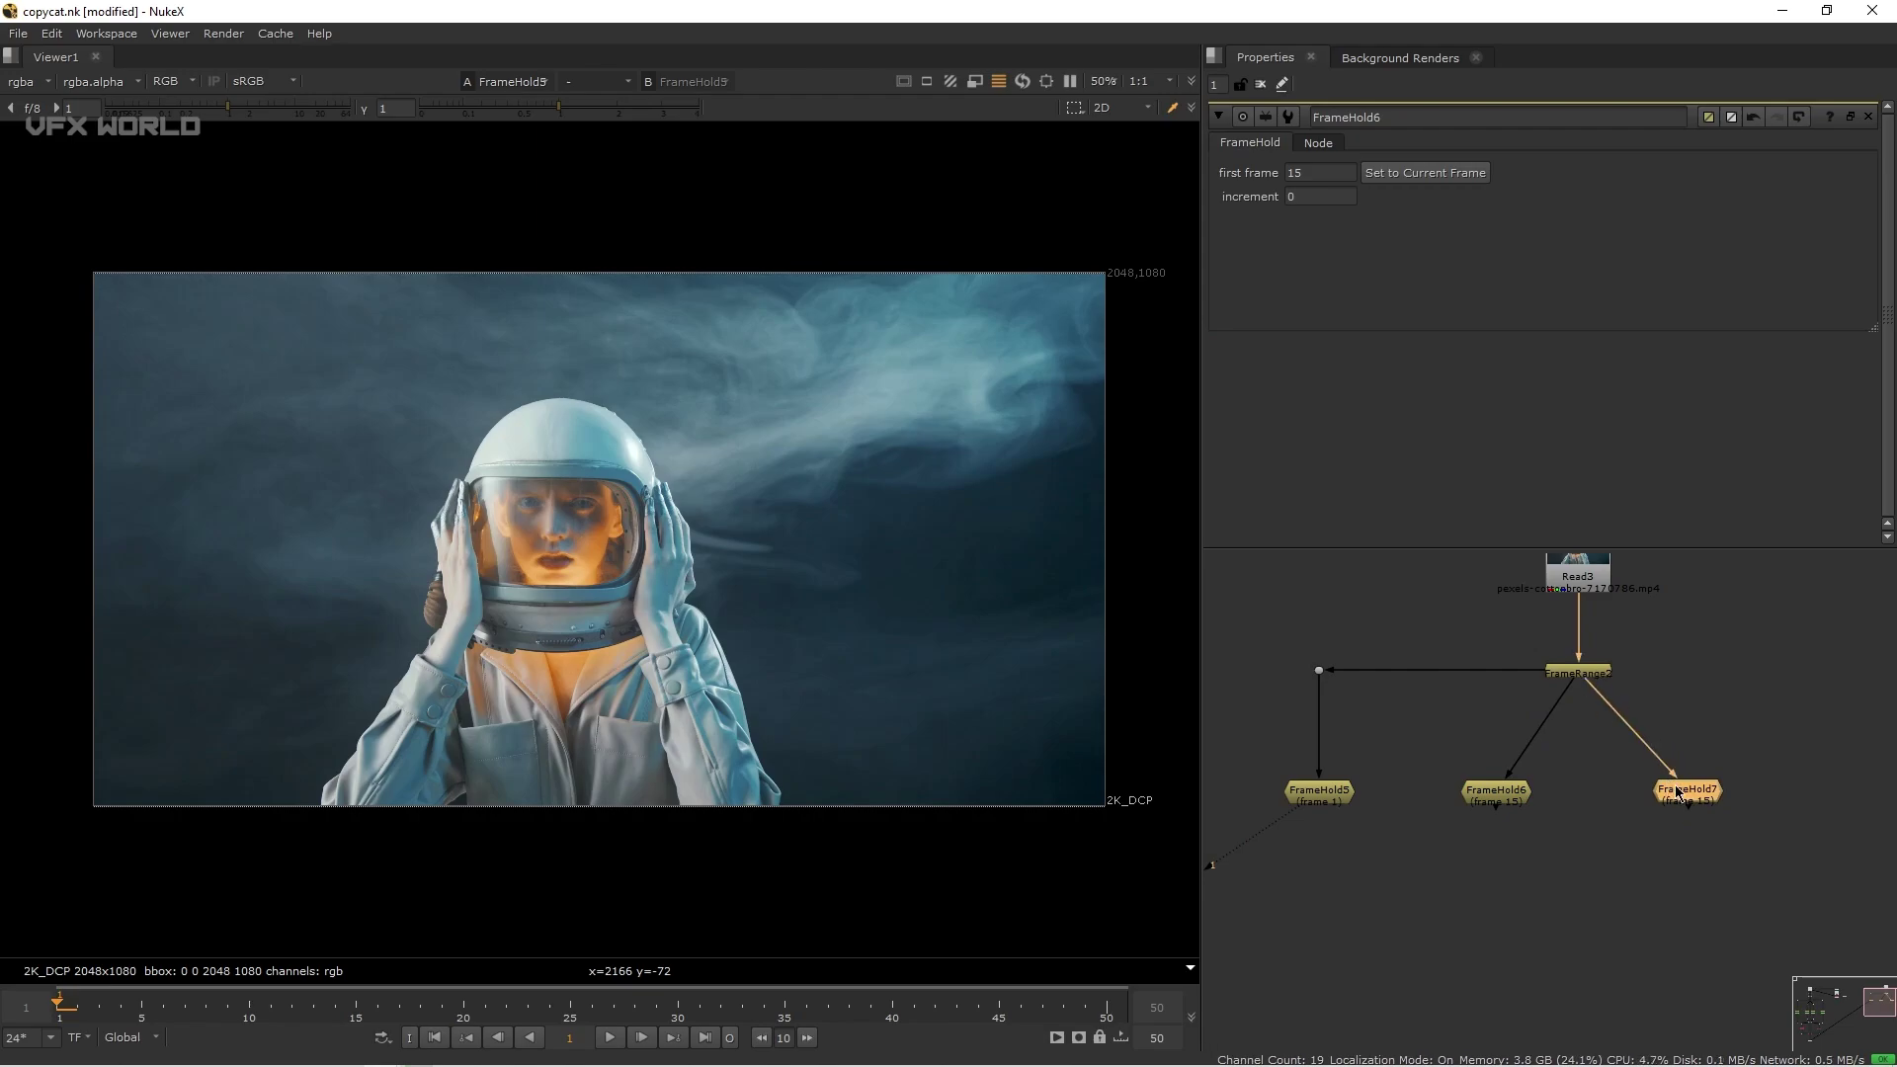
{"action": "left_click_drag", "start_coordinate": [1315, 174], "coordinate": [1231, 181]}
{"action": "type", "text": "35"}
Paste a fourth FrameHold node, connect it to the FrameRange node through a right-angled Dot, and set its first frame to 50.
{"action": "left_click", "coordinate": [1853, 756]}
{"action": "key", "text": "ctrl+v"}
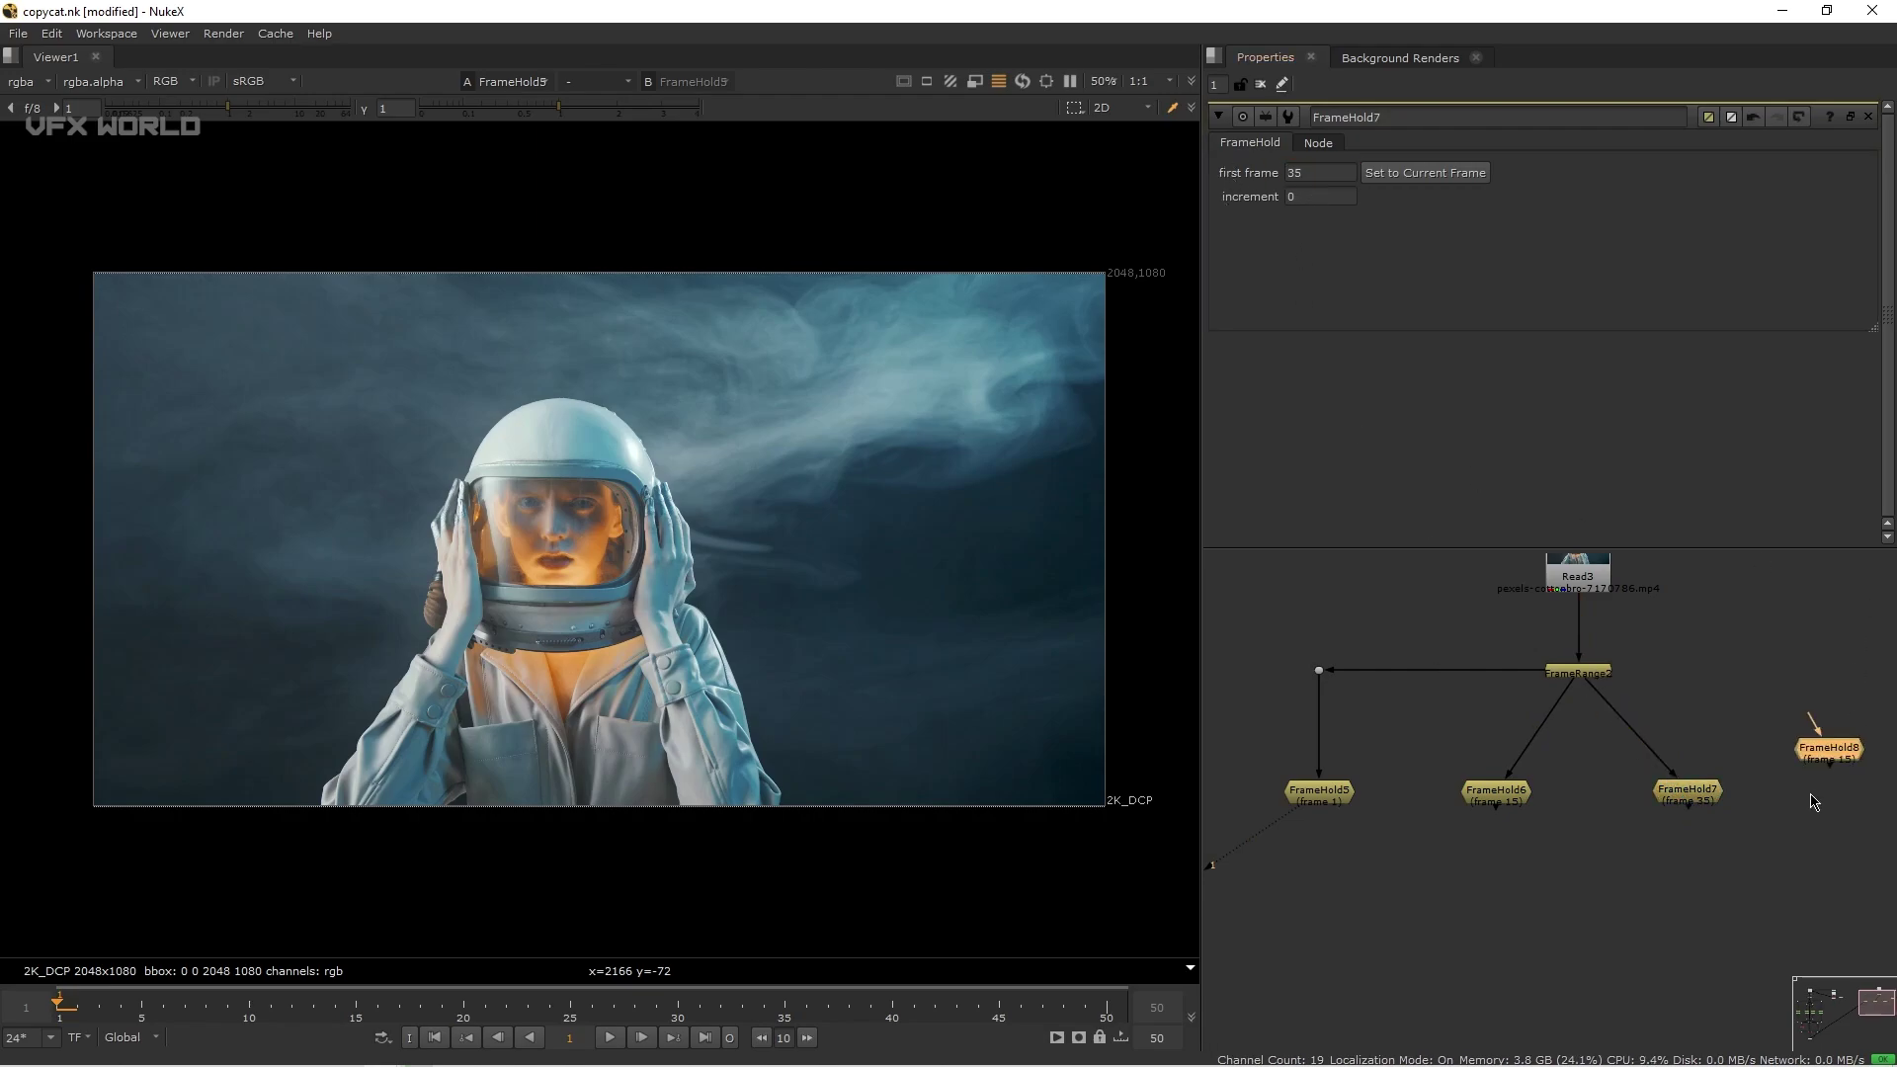
{"action": "middle_click_drag", "start_coordinate": [1810, 794], "coordinate": [1597, 823]}
{"action": "left_click_drag", "start_coordinate": [1628, 769], "coordinate": [1387, 708]}
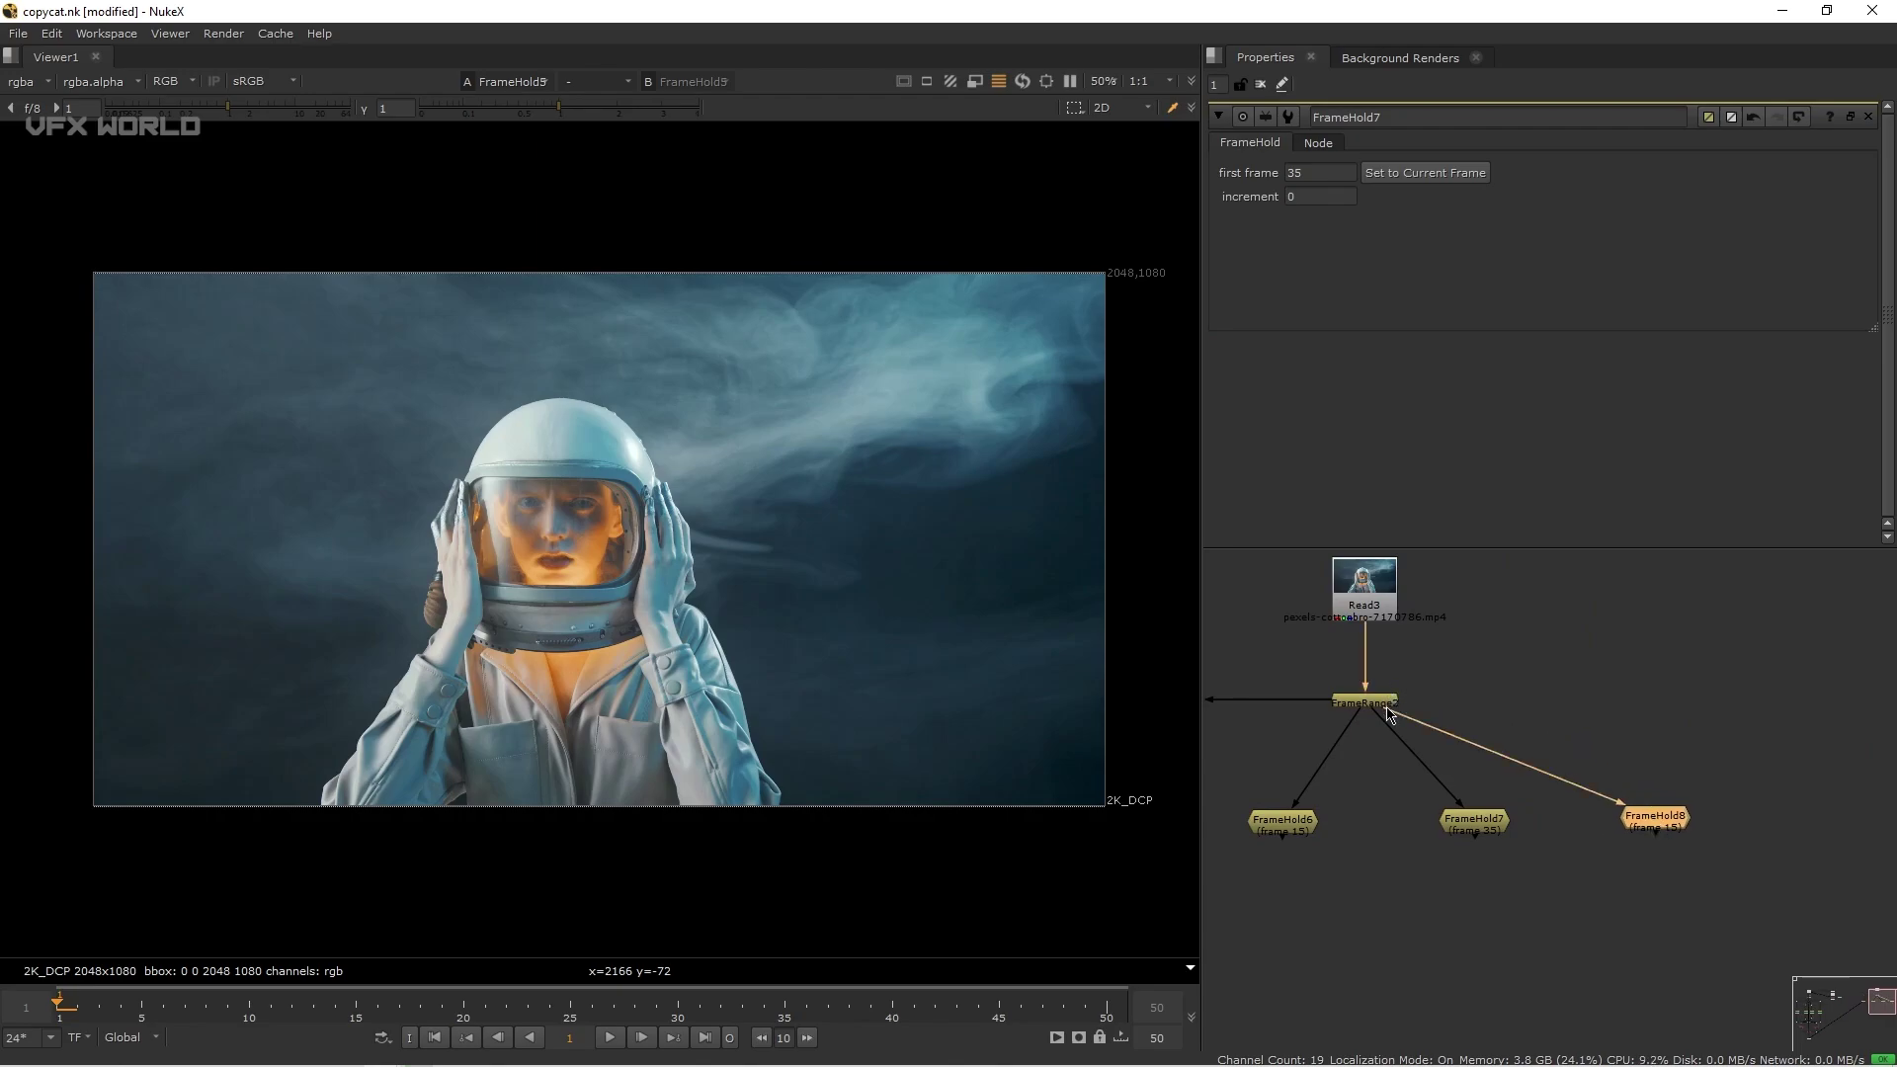
{"action": "left_click_drag", "start_coordinate": [1513, 759], "coordinate": [1658, 703], "text": "ctrl"}
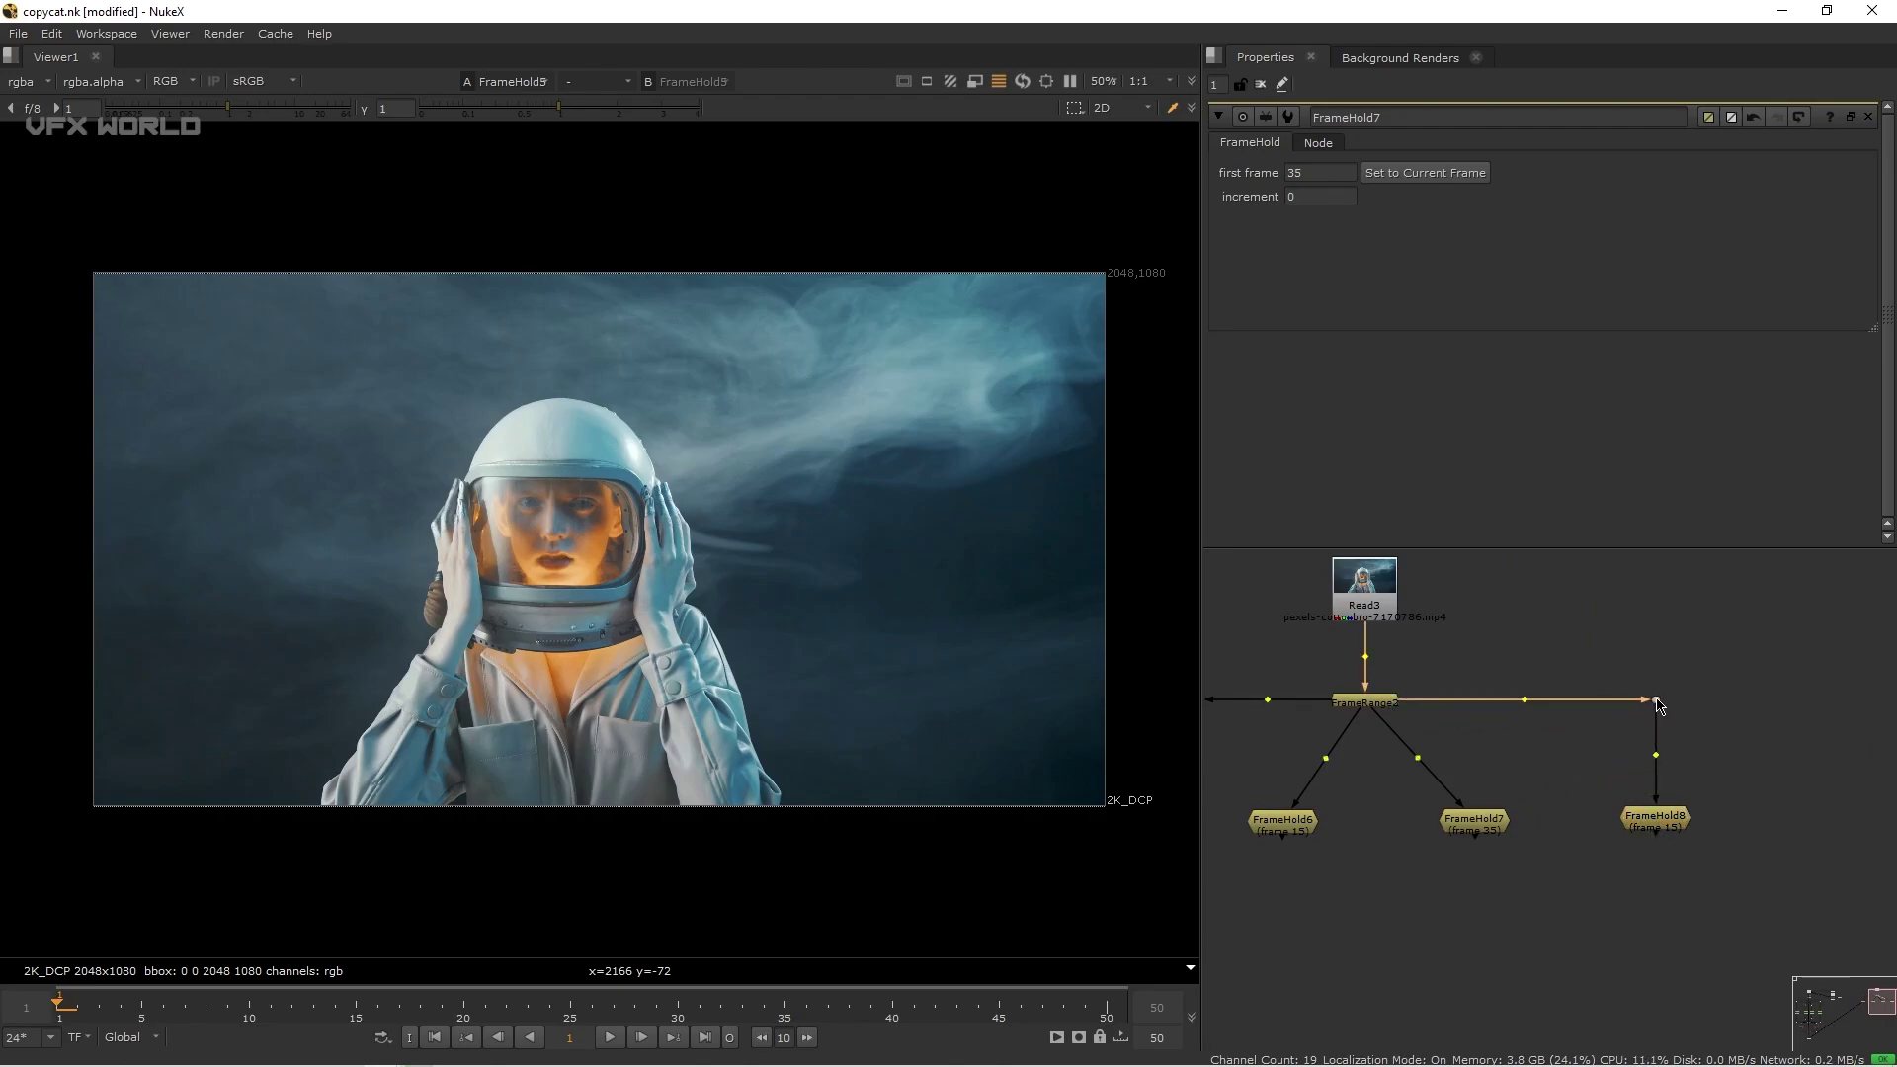
{"action": "double_click", "coordinate": [1674, 832]}
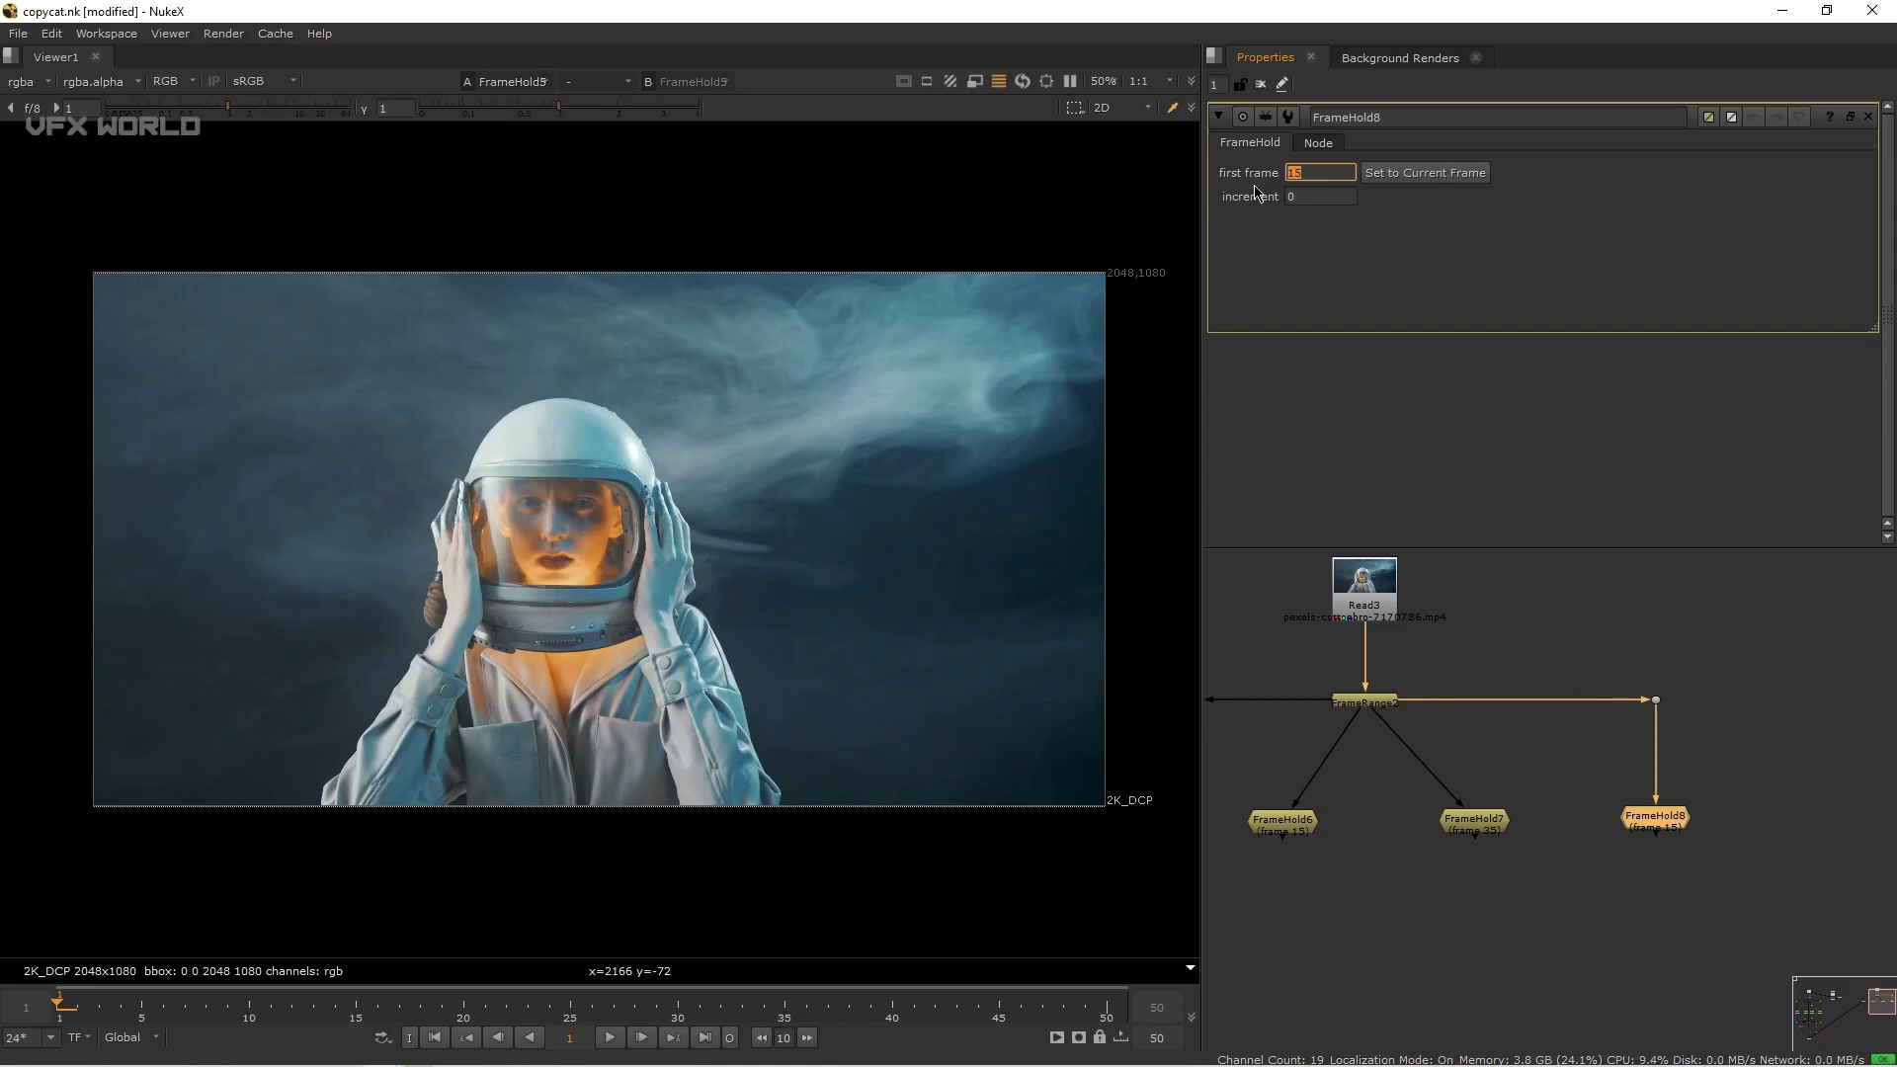
{"action": "type", "text": "50"}
{"action": "key", "text": "Return"}
View each of the four FrameHold nodes in turn to check their held frames.
{"action": "scroll", "coordinate": [1559, 669], "scroll_direction": "down", "scroll_amount": 2}
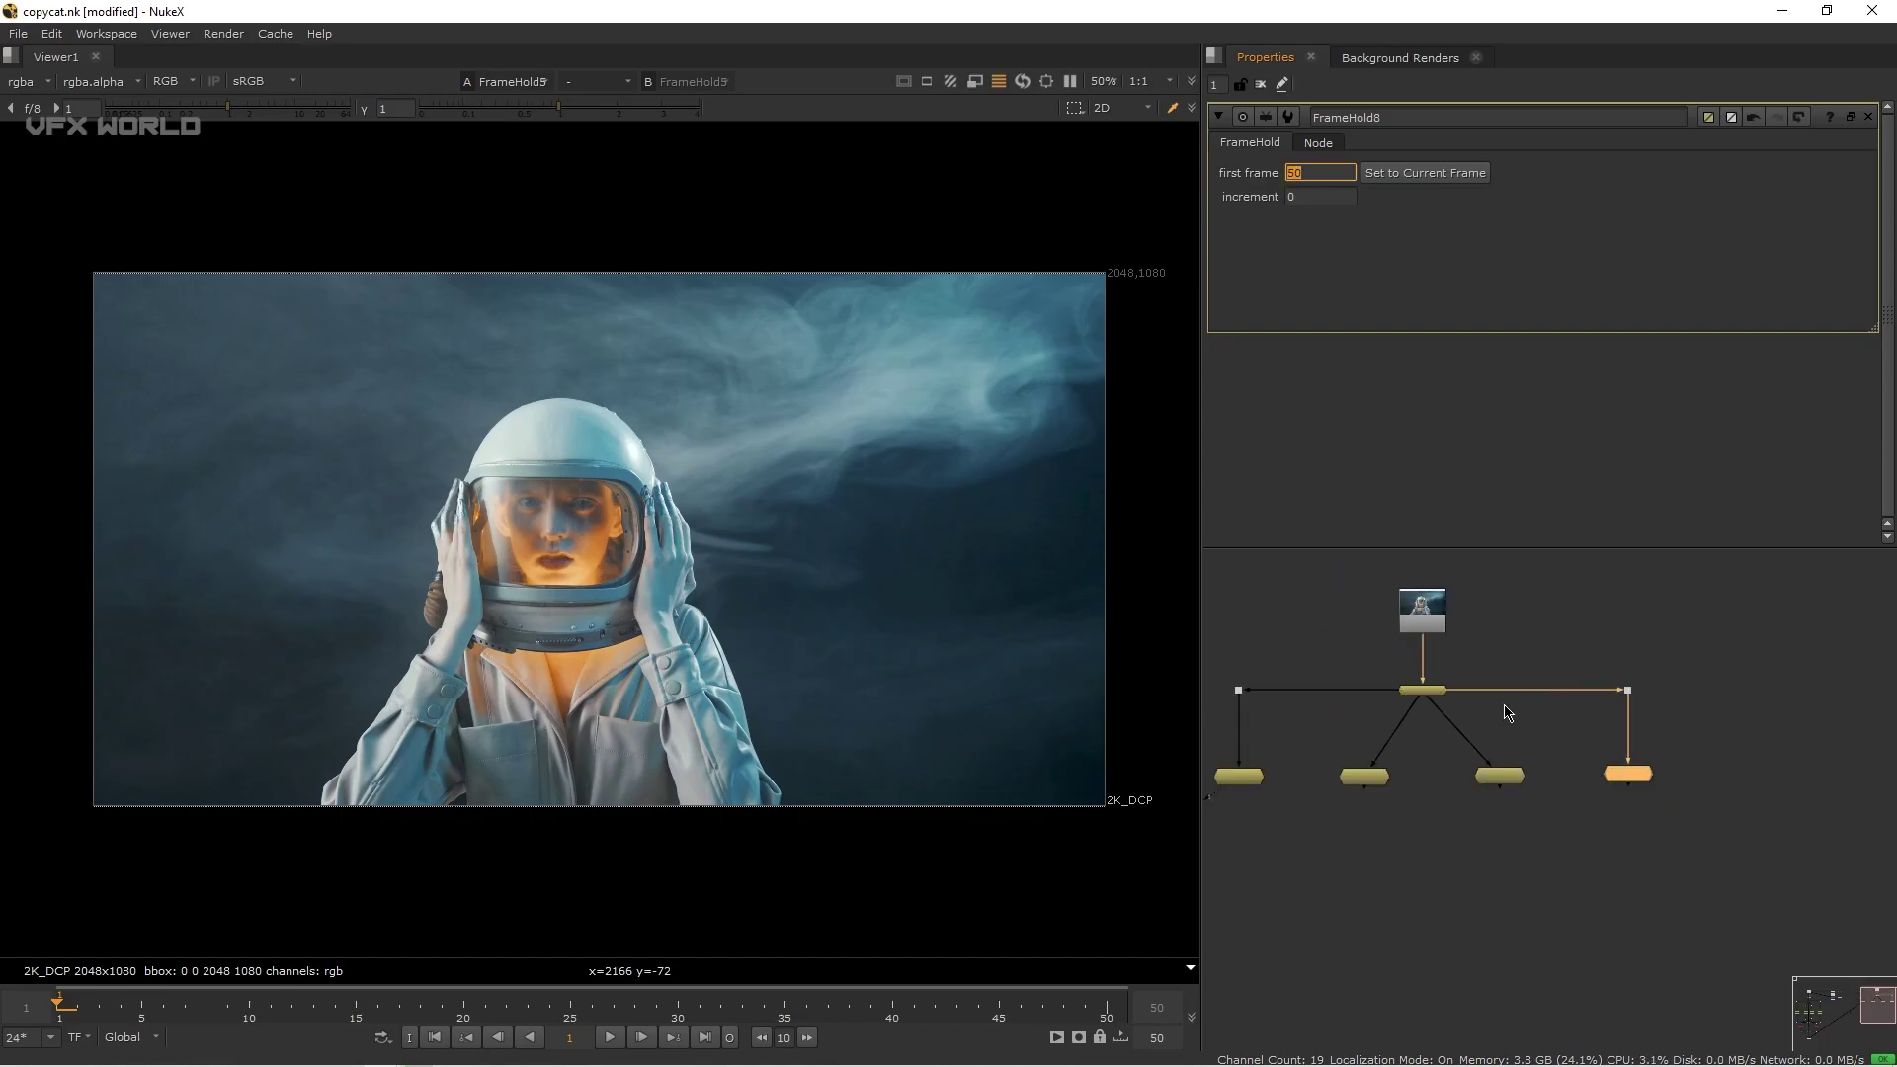
{"action": "middle_click_drag", "start_coordinate": [1411, 762], "coordinate": [1466, 792]}
{"action": "left_click", "coordinate": [1302, 807]}
{"action": "key", "text": "1"}
{"action": "left_click", "coordinate": [1420, 808]}
{"action": "key", "text": "1"}
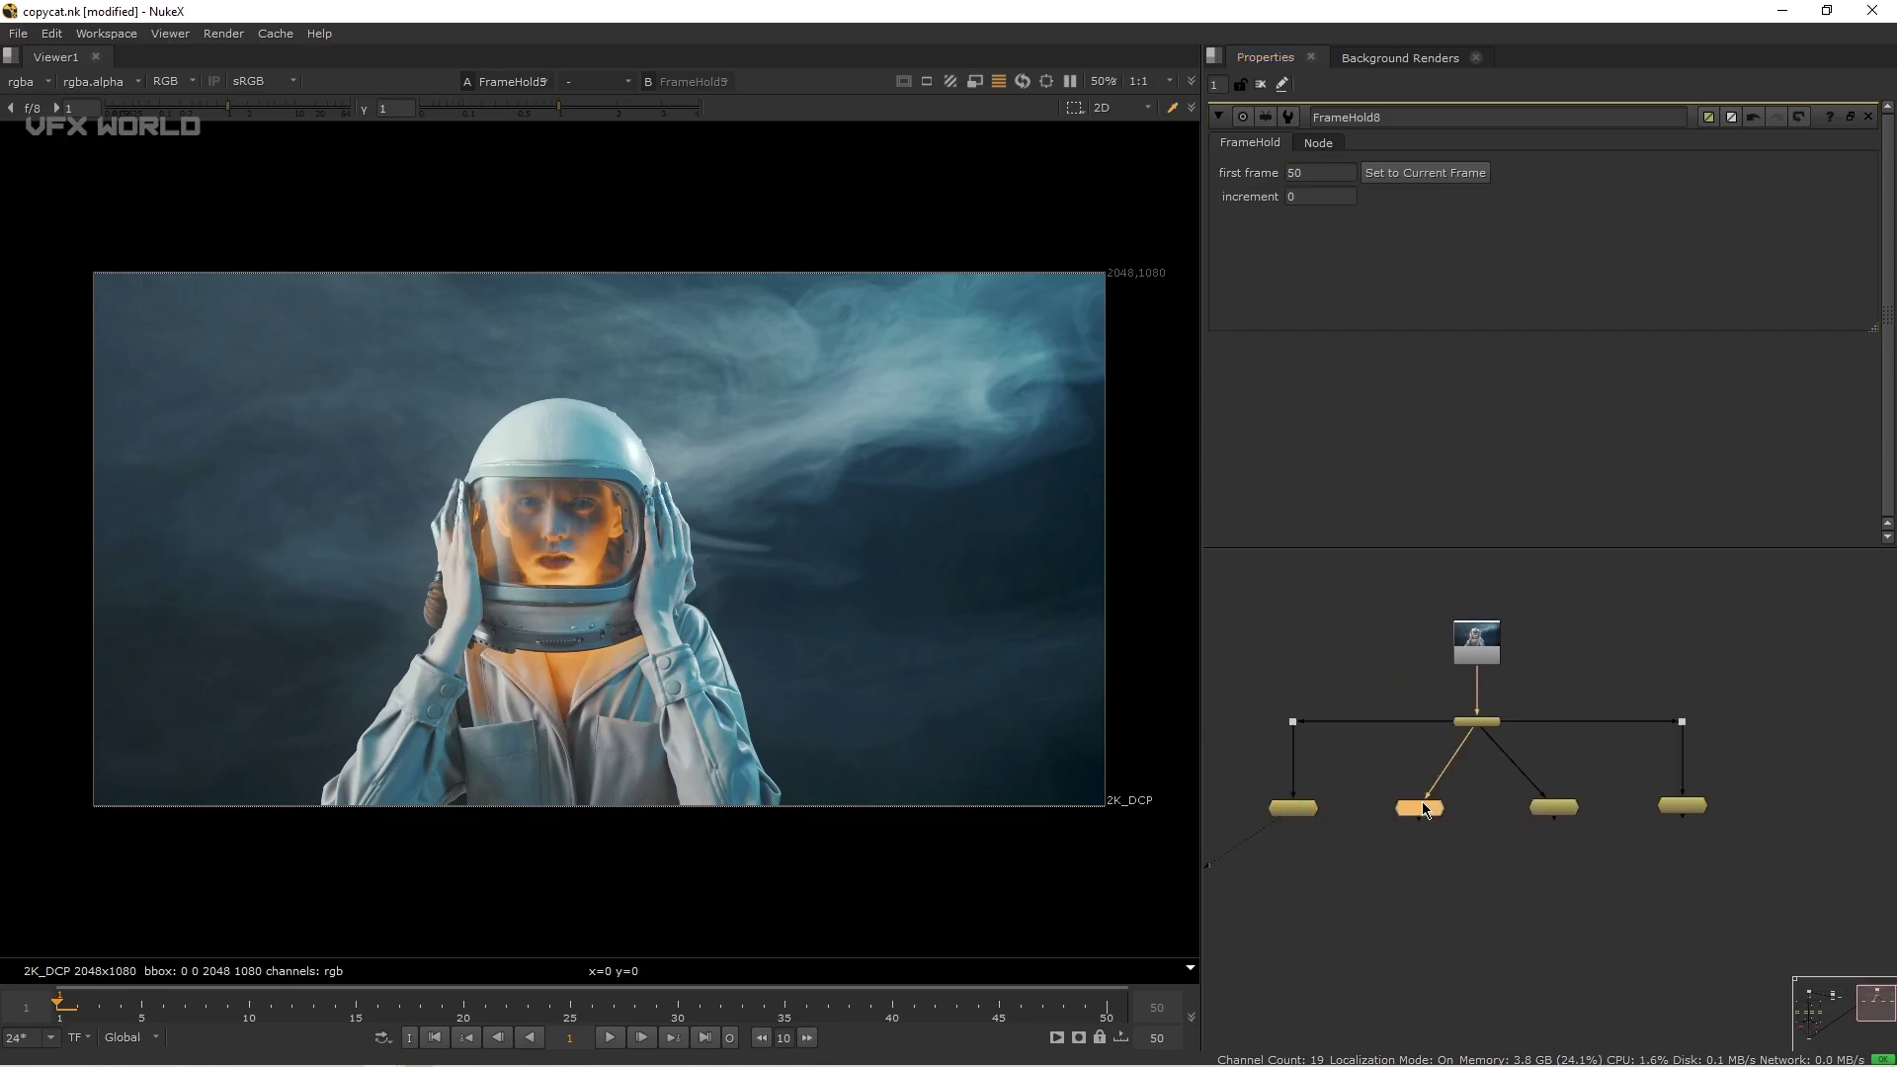
{"action": "left_click", "coordinate": [1552, 808]}
{"action": "key", "text": "1"}
{"action": "left_click", "coordinate": [1697, 808]}
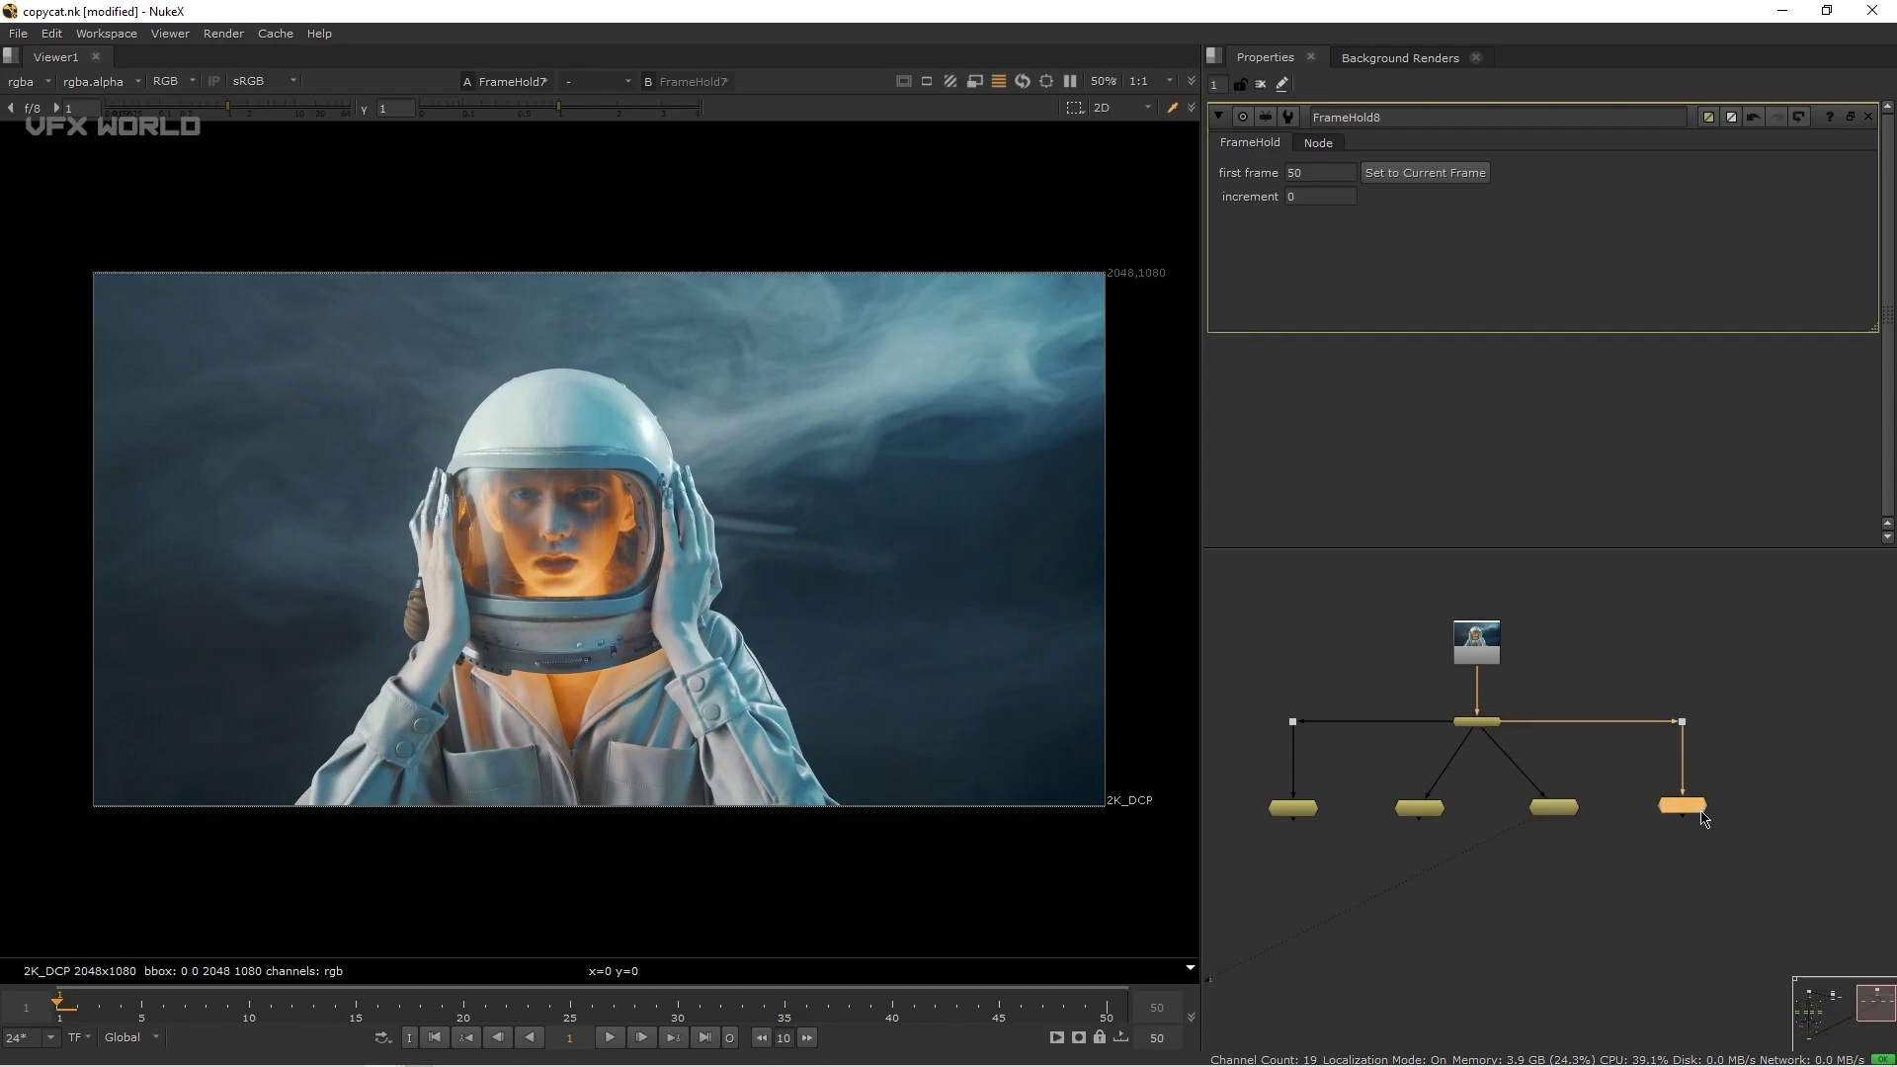
{"action": "key", "text": "1"}
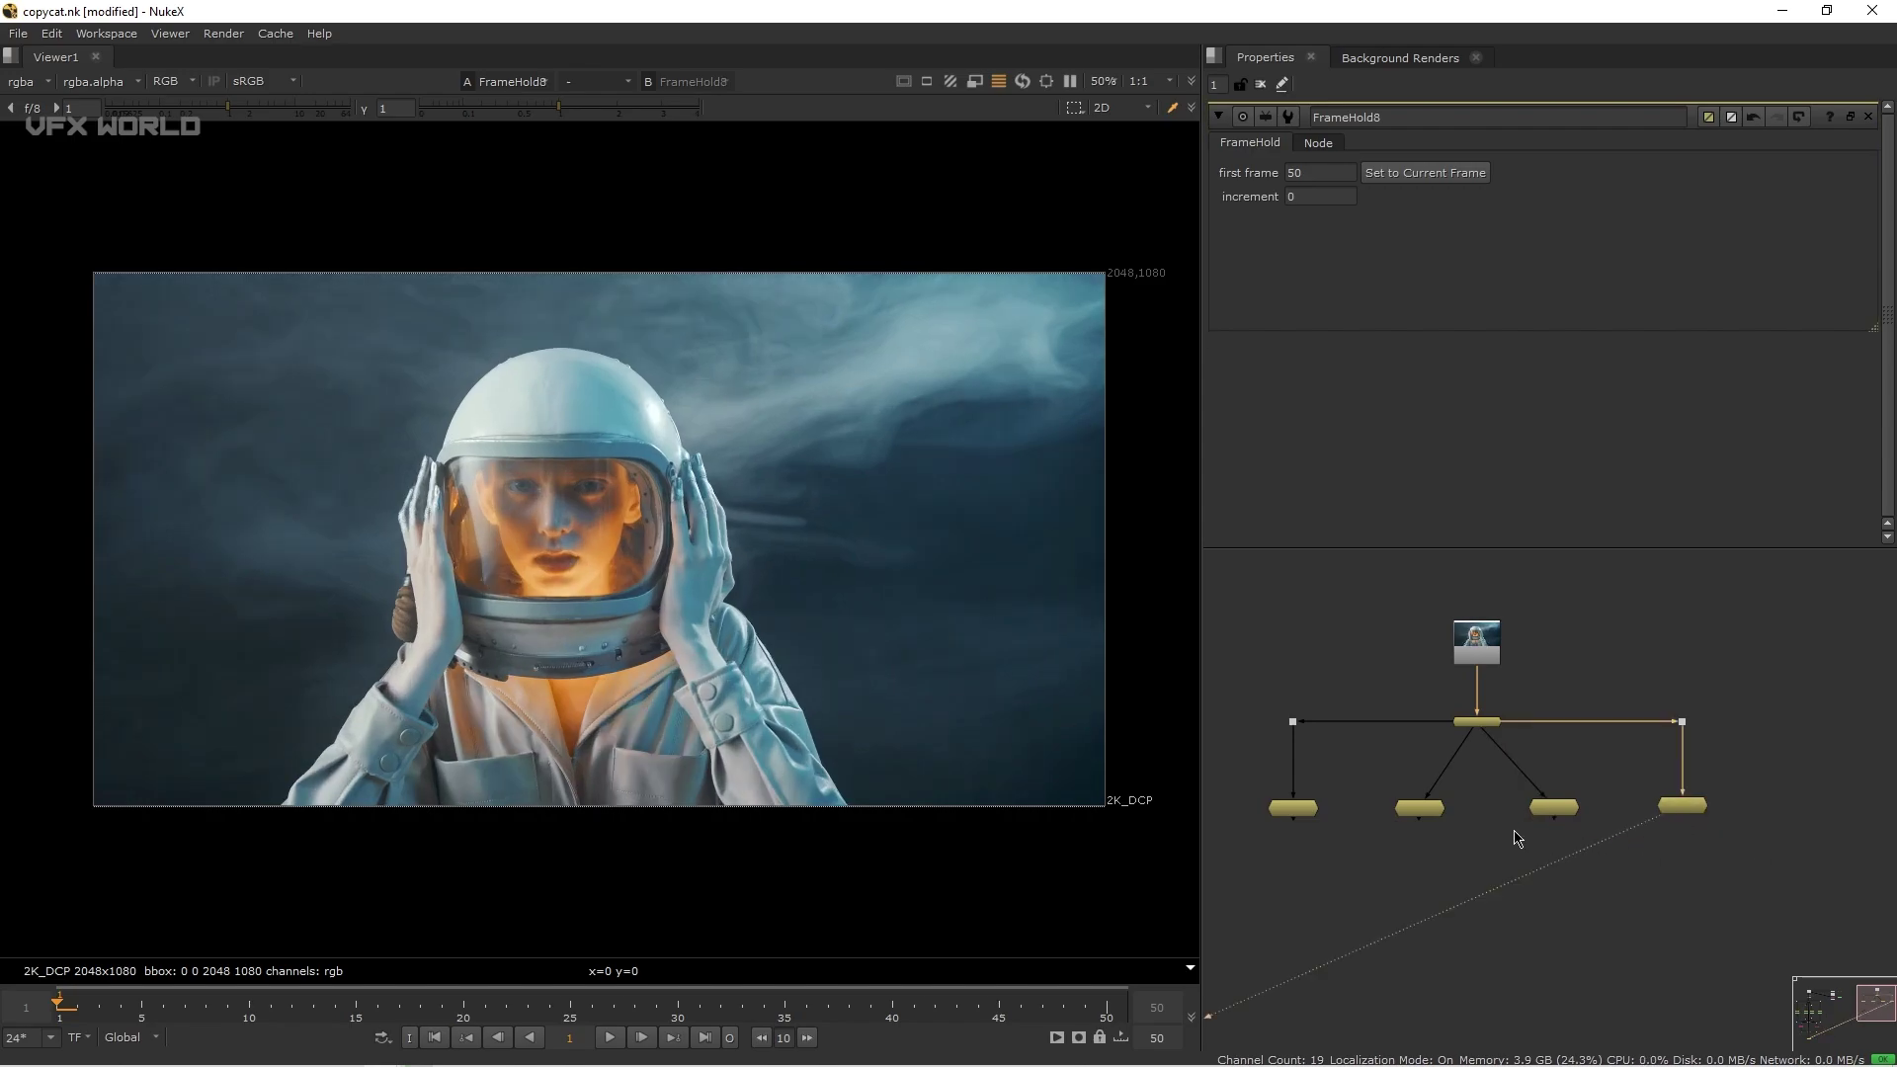
{"action": "left_click", "coordinate": [1417, 810]}
{"action": "left_click", "coordinate": [1543, 809]}
{"action": "middle_click_drag", "start_coordinate": [1468, 862], "coordinate": [1579, 724]}
{"action": "scroll", "coordinate": [1461, 885], "scroll_direction": "down", "scroll_amount": 3}
{"action": "scroll", "coordinate": [1580, 726], "scroll_direction": "down", "scroll_amount": 5}
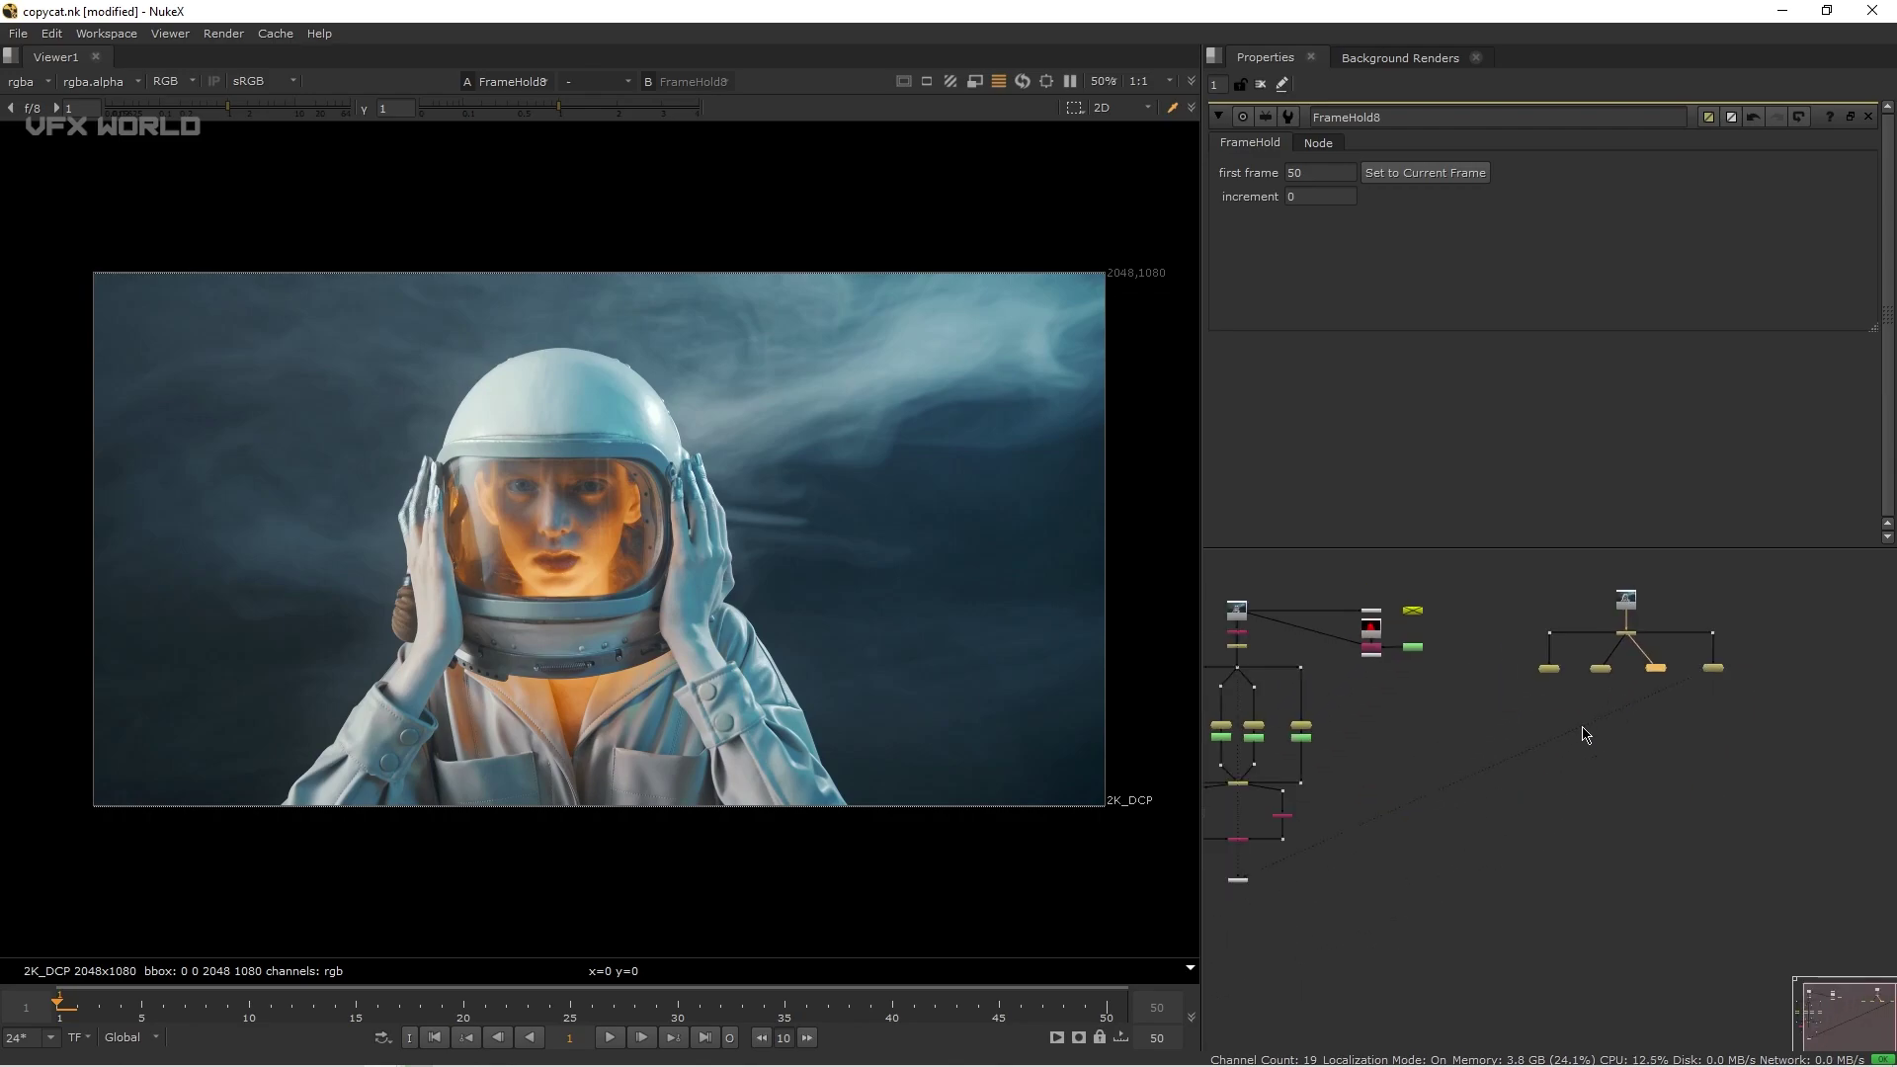
{"action": "scroll", "coordinate": [1529, 745], "scroll_direction": "up", "scroll_amount": 4}
{"action": "middle_click_drag", "start_coordinate": [1697, 703], "coordinate": [1376, 885]}
{"action": "scroll", "coordinate": [1376, 885], "scroll_direction": "up", "scroll_amount": 3}
{"action": "middle_click_drag", "start_coordinate": [1436, 781], "coordinate": [1571, 859]}
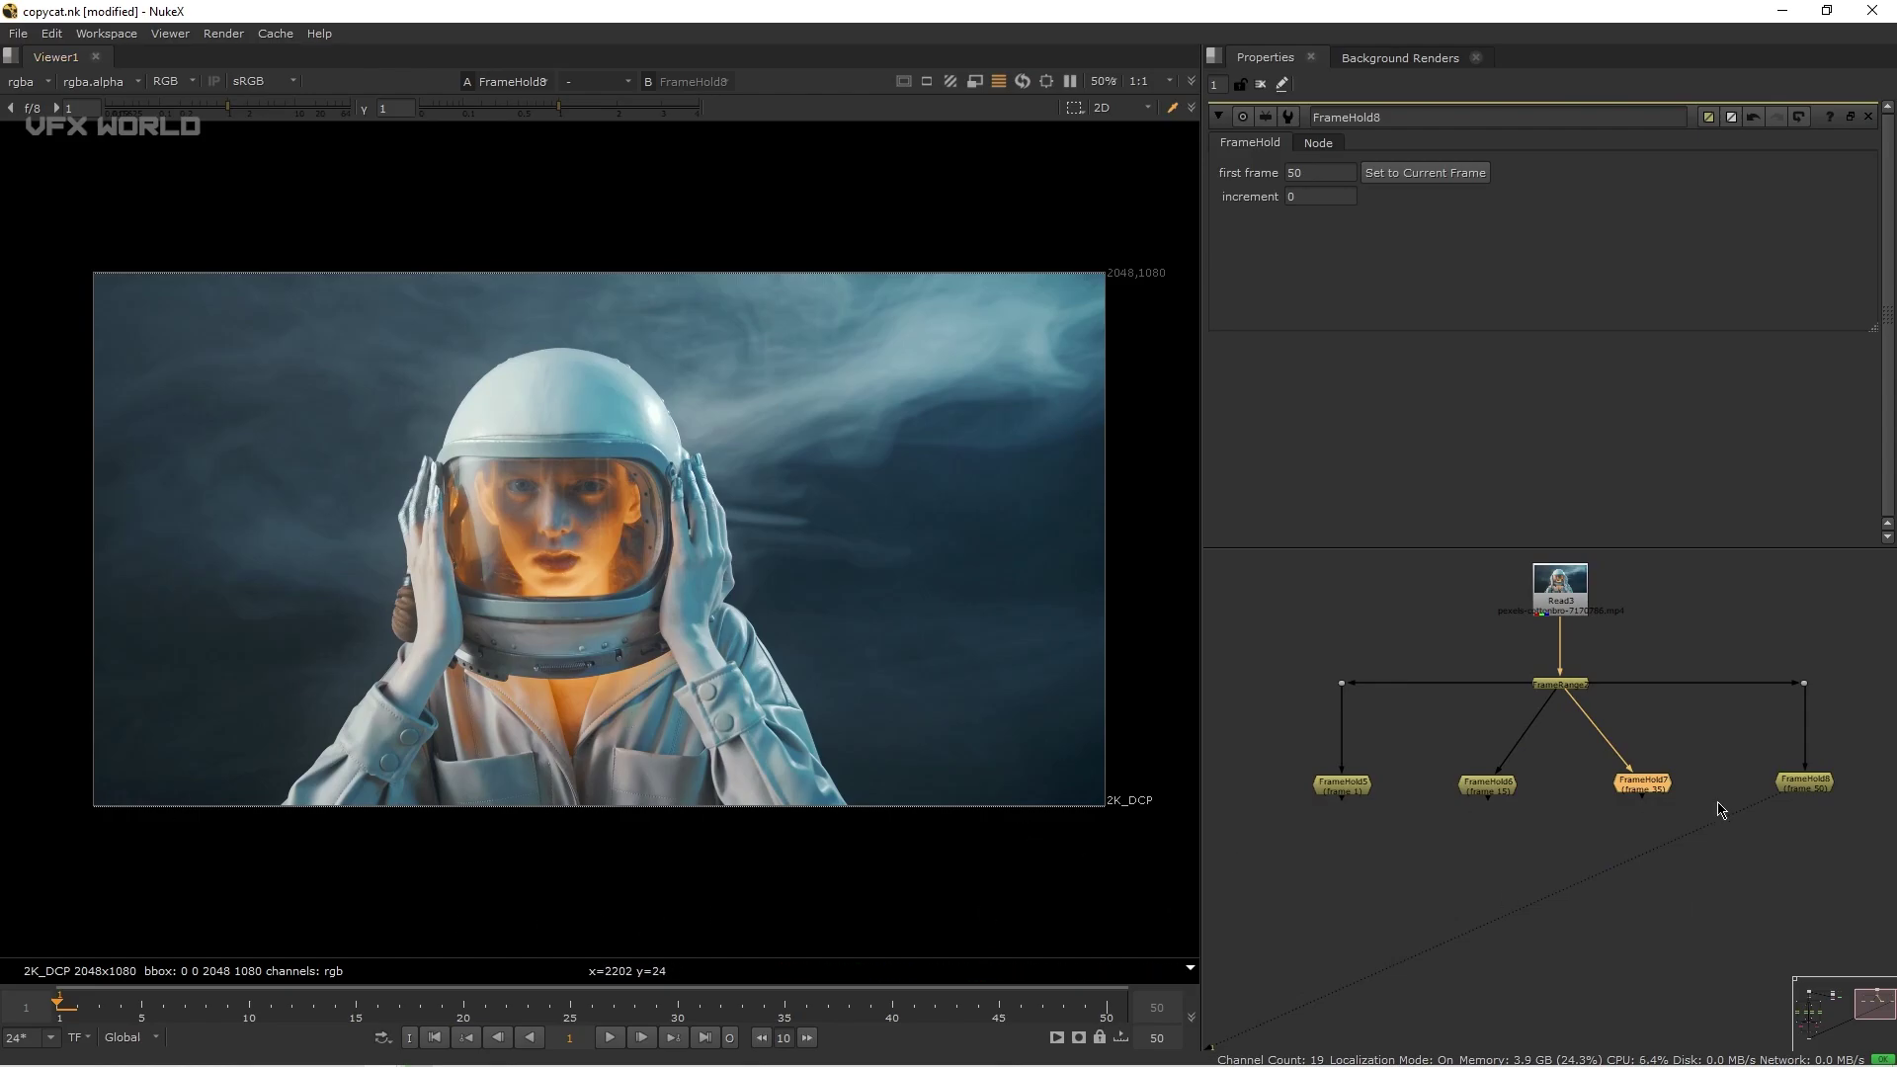
{"action": "left_click", "coordinate": [1537, 924]}
Add a Roto node below the frame 1 FrameHold and draw a rough closed Bezier shape over the astronaut's body, extending below the frame.
{"action": "left_click", "coordinate": [1347, 790]}
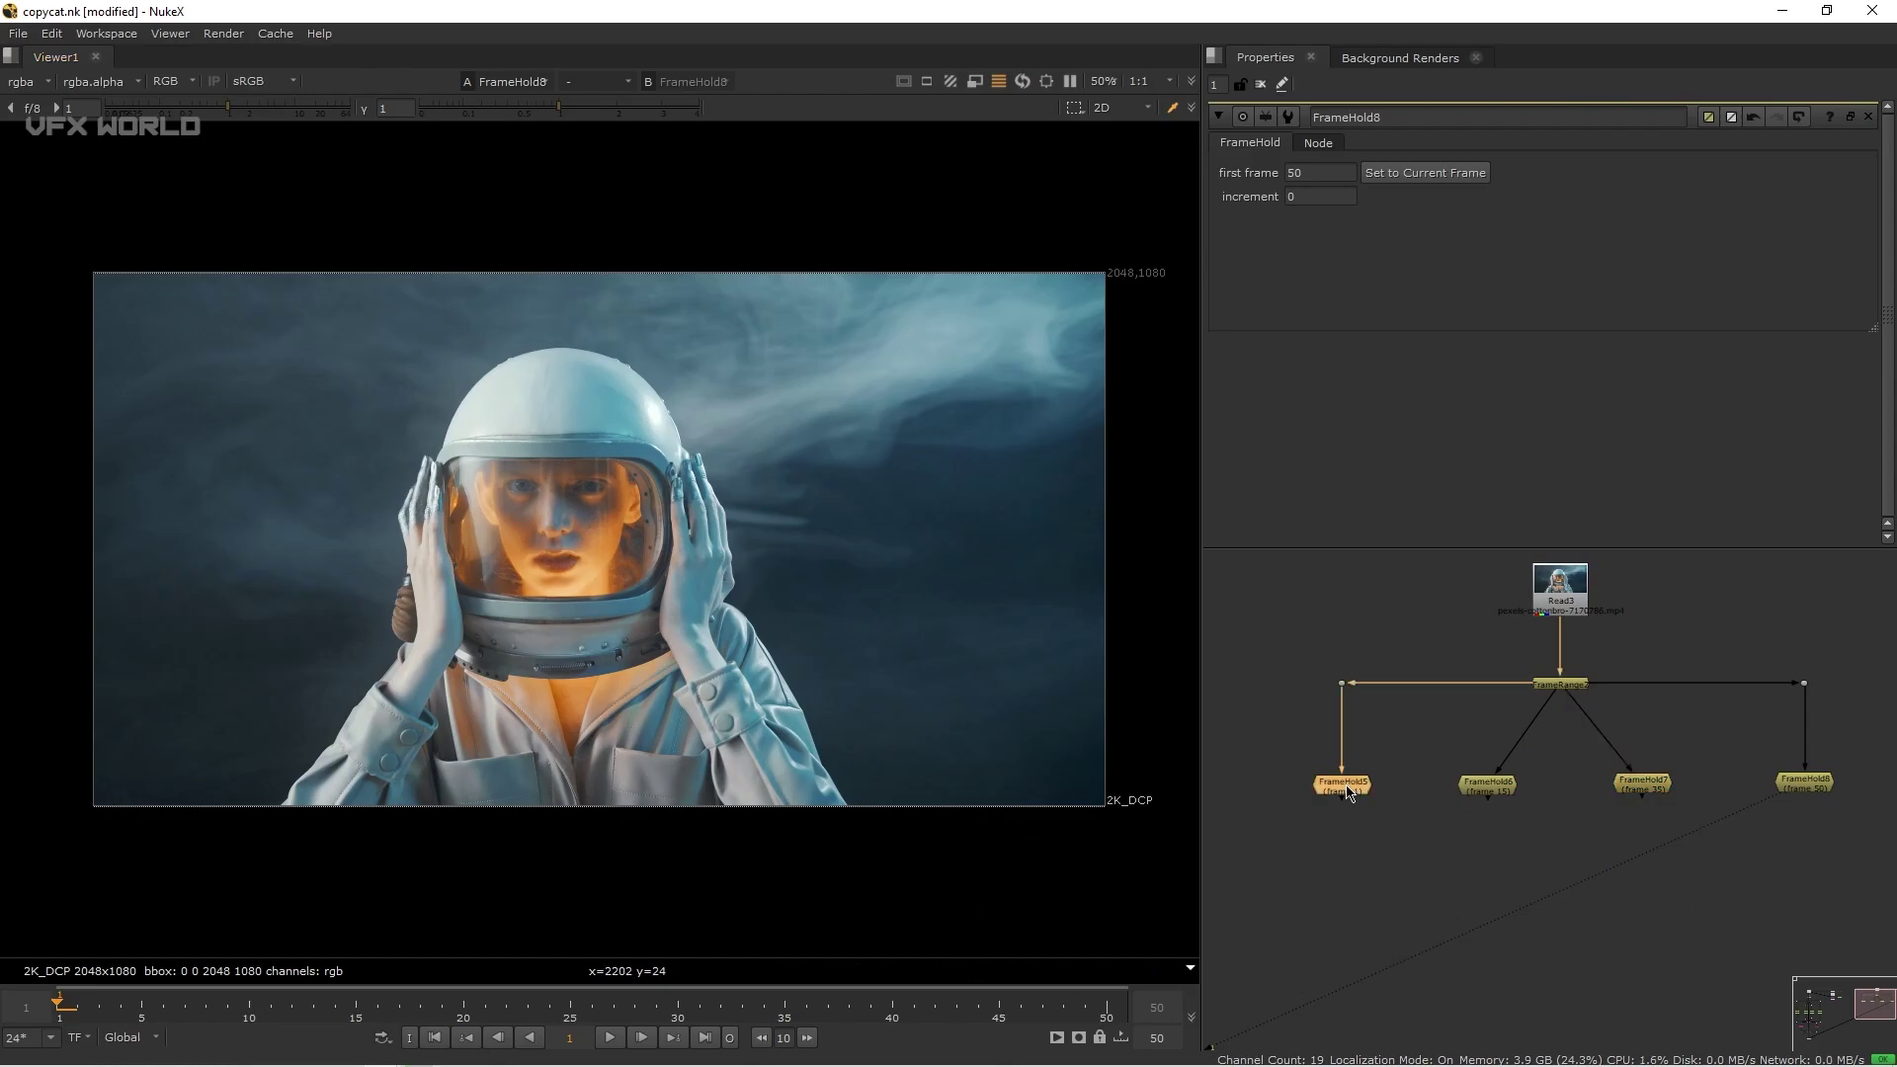
{"action": "key", "text": "o"}
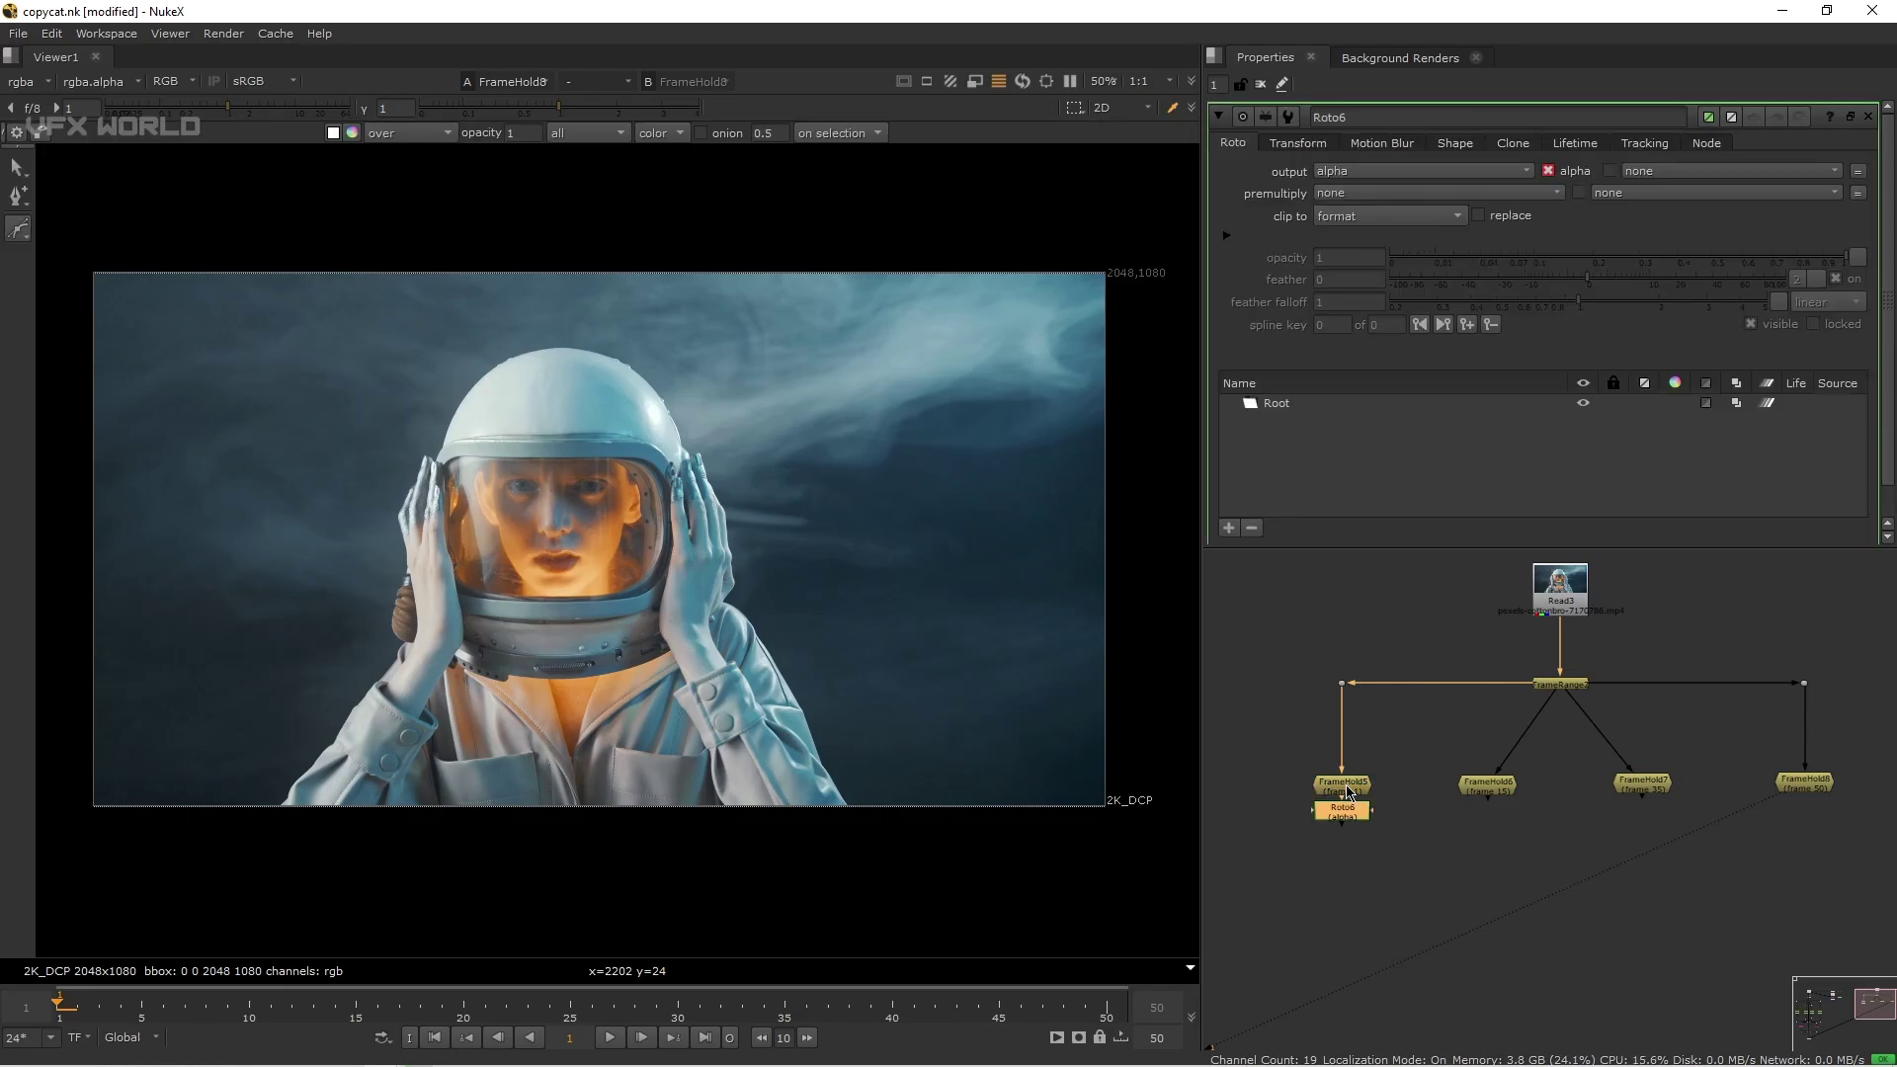
{"action": "scroll", "coordinate": [259, 751], "scroll_direction": "up", "scroll_amount": 1}
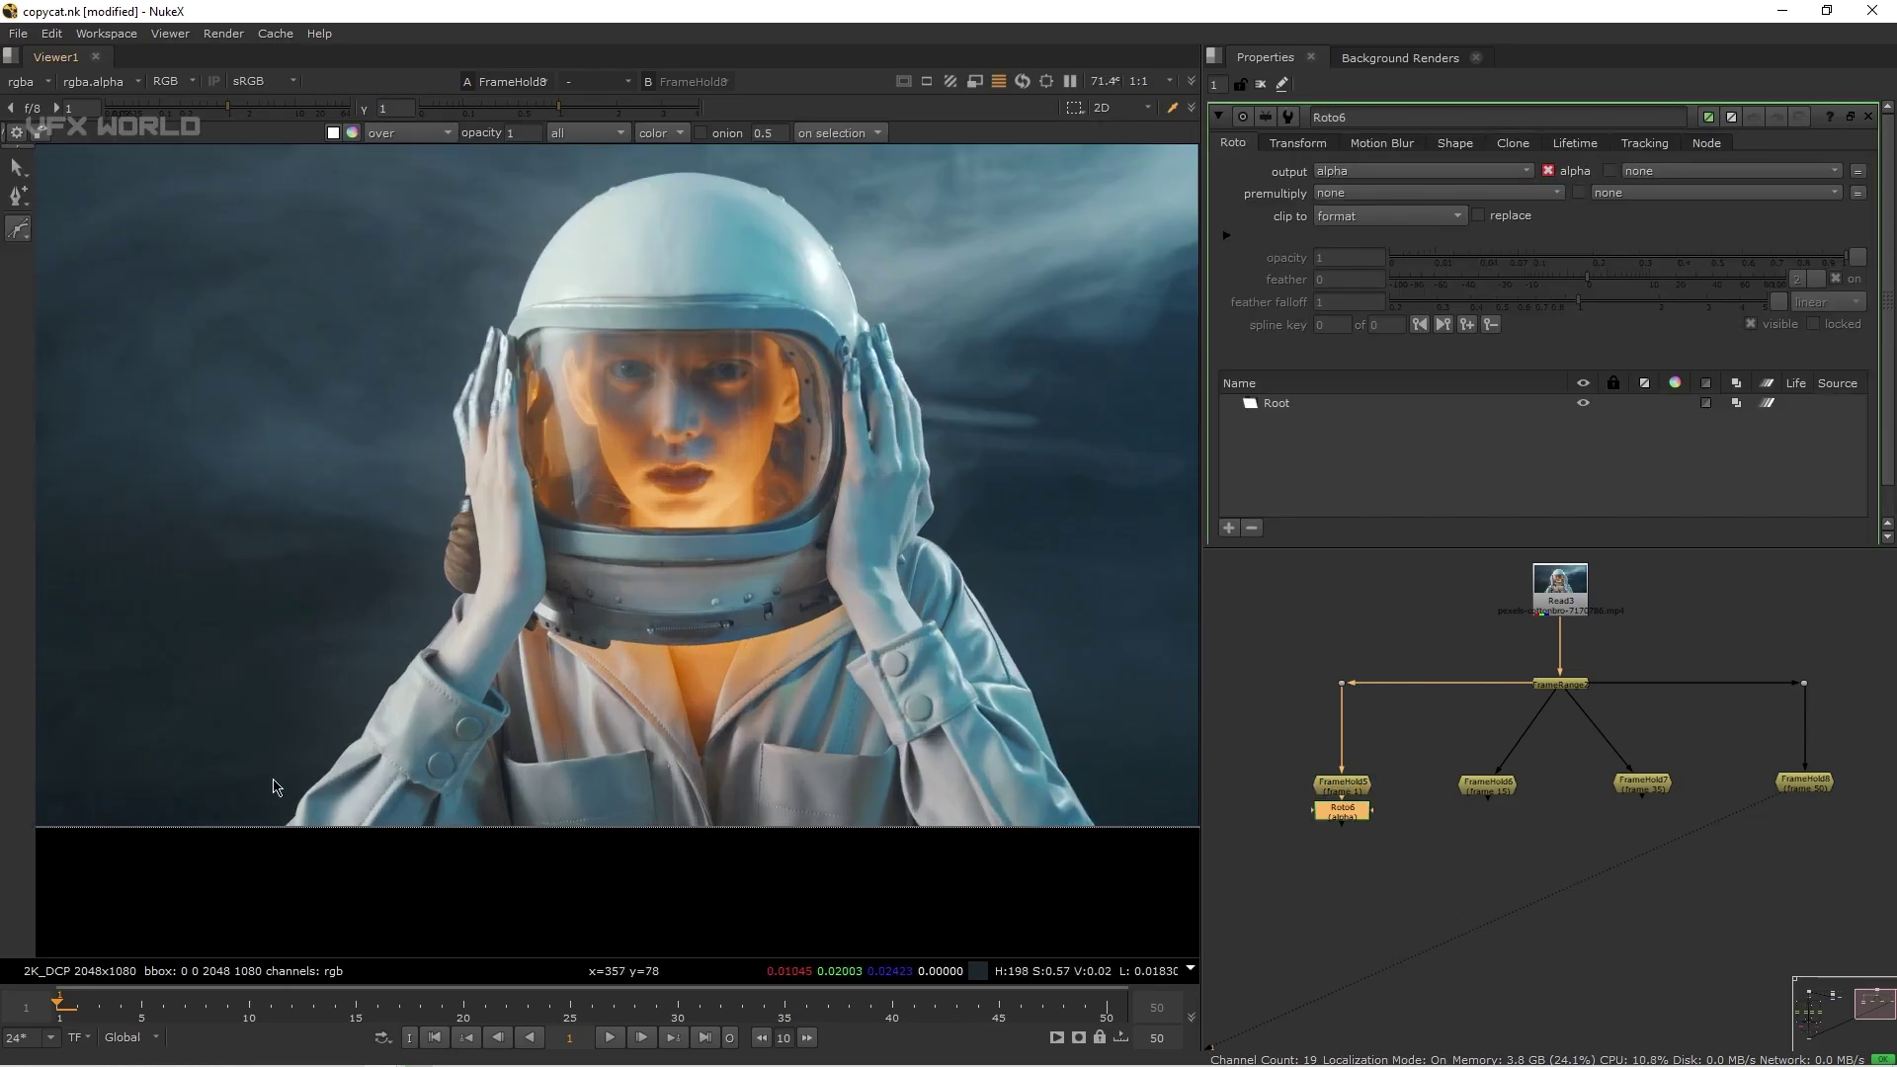
{"action": "scroll", "coordinate": [297, 860], "scroll_direction": "up", "scroll_amount": 1}
{"action": "left_click", "coordinate": [270, 843]}
{"action": "left_click", "coordinate": [336, 742]}
{"action": "left_click", "coordinate": [427, 640]}
{"action": "left_click", "coordinate": [509, 532]}
{"action": "left_click", "coordinate": [566, 412]}
{"action": "left_click", "coordinate": [727, 394]}
{"action": "left_click", "coordinate": [942, 530]}
{"action": "left_click", "coordinate": [819, 826]}
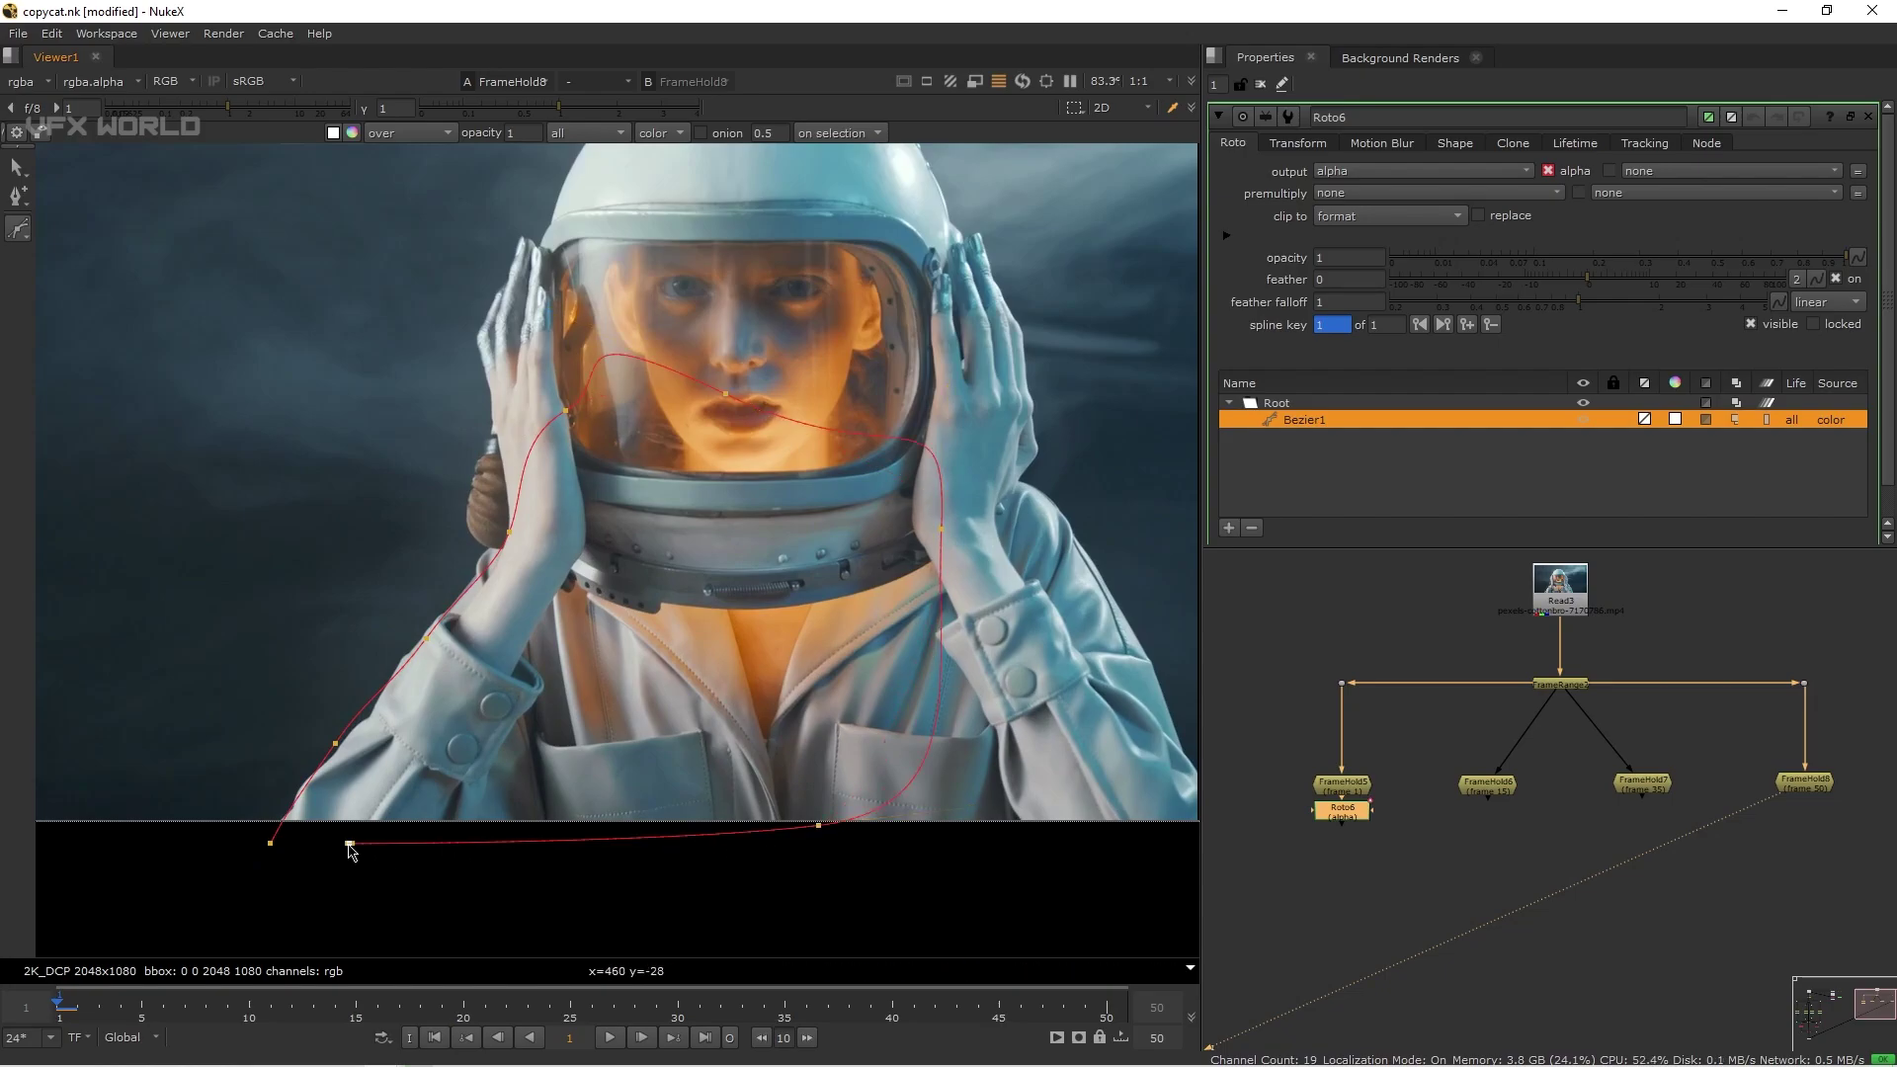
{"action": "left_click", "coordinate": [270, 842]}
{"action": "middle_click_drag", "start_coordinate": [808, 758], "coordinate": [771, 777]}
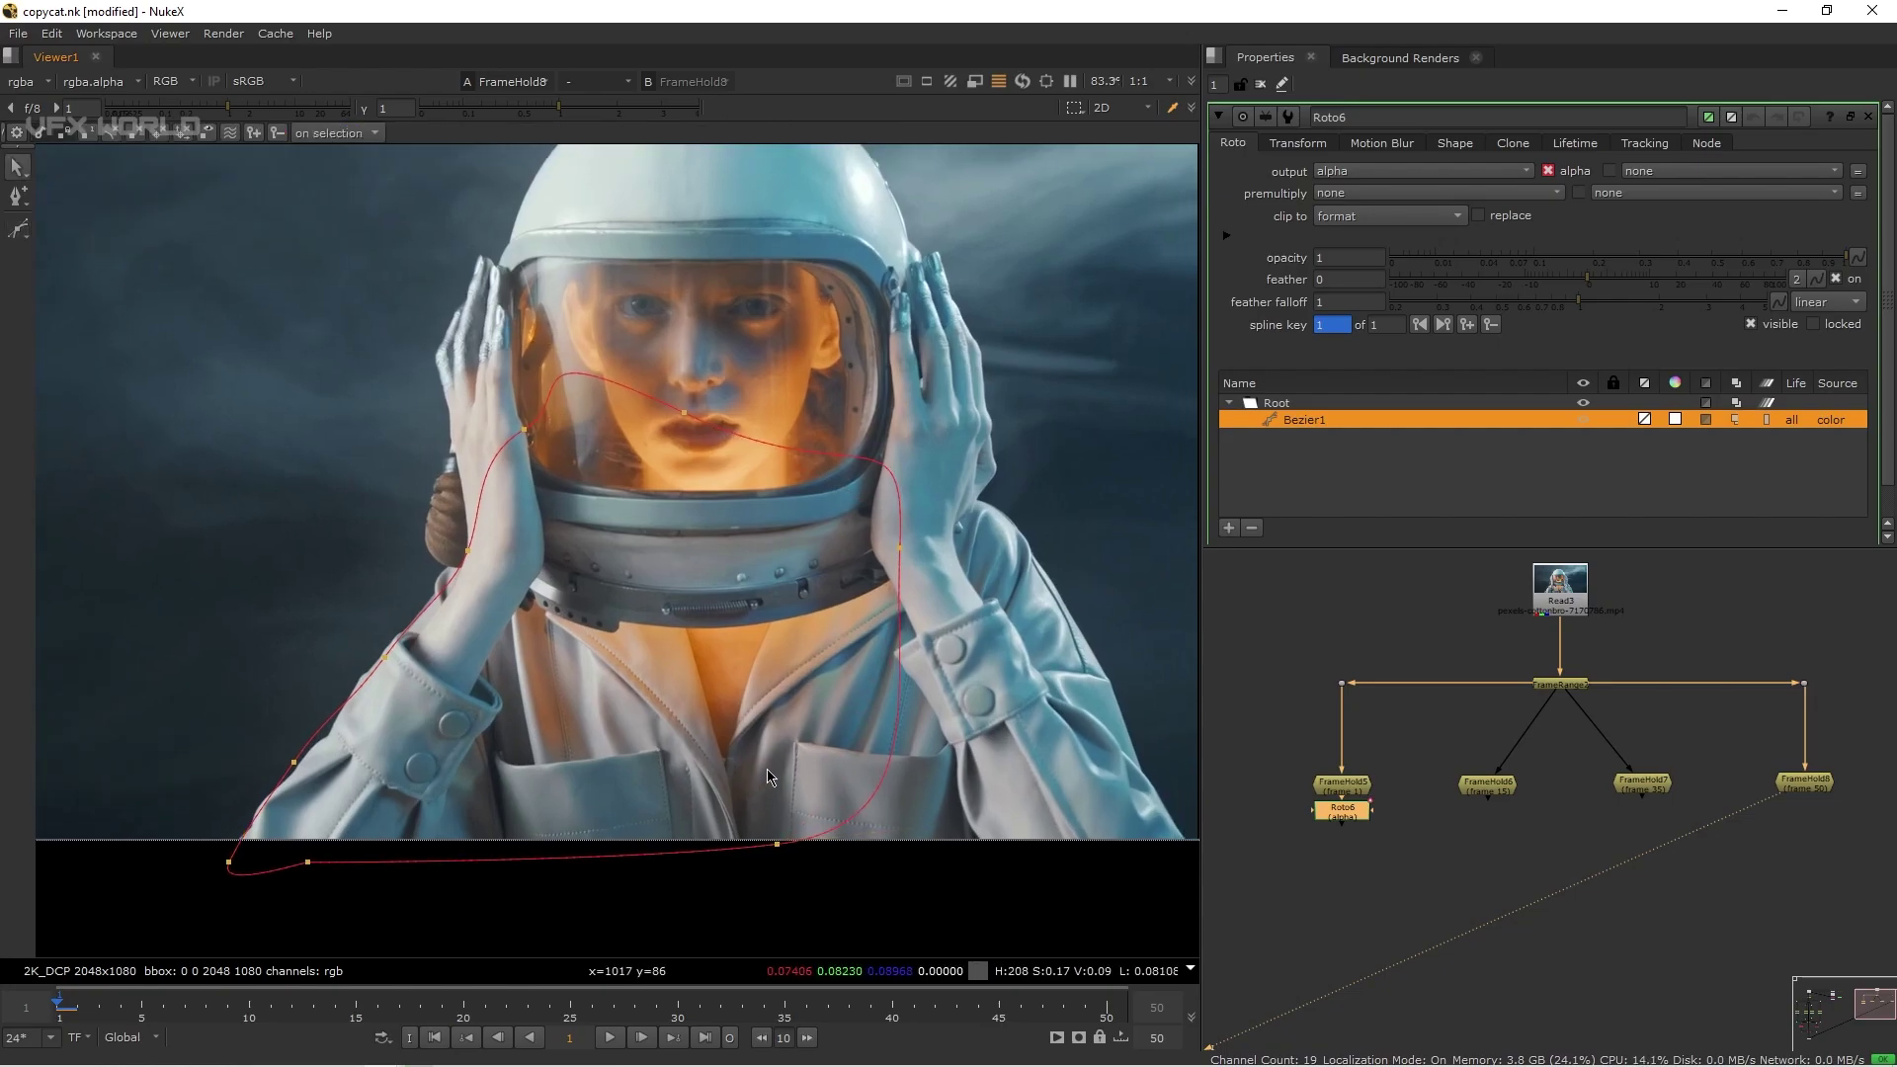
View the new Roto node's alpha channel to check the matte its shape produces.
{"action": "left_click", "coordinate": [720, 727]}
{"action": "key", "text": "a"}
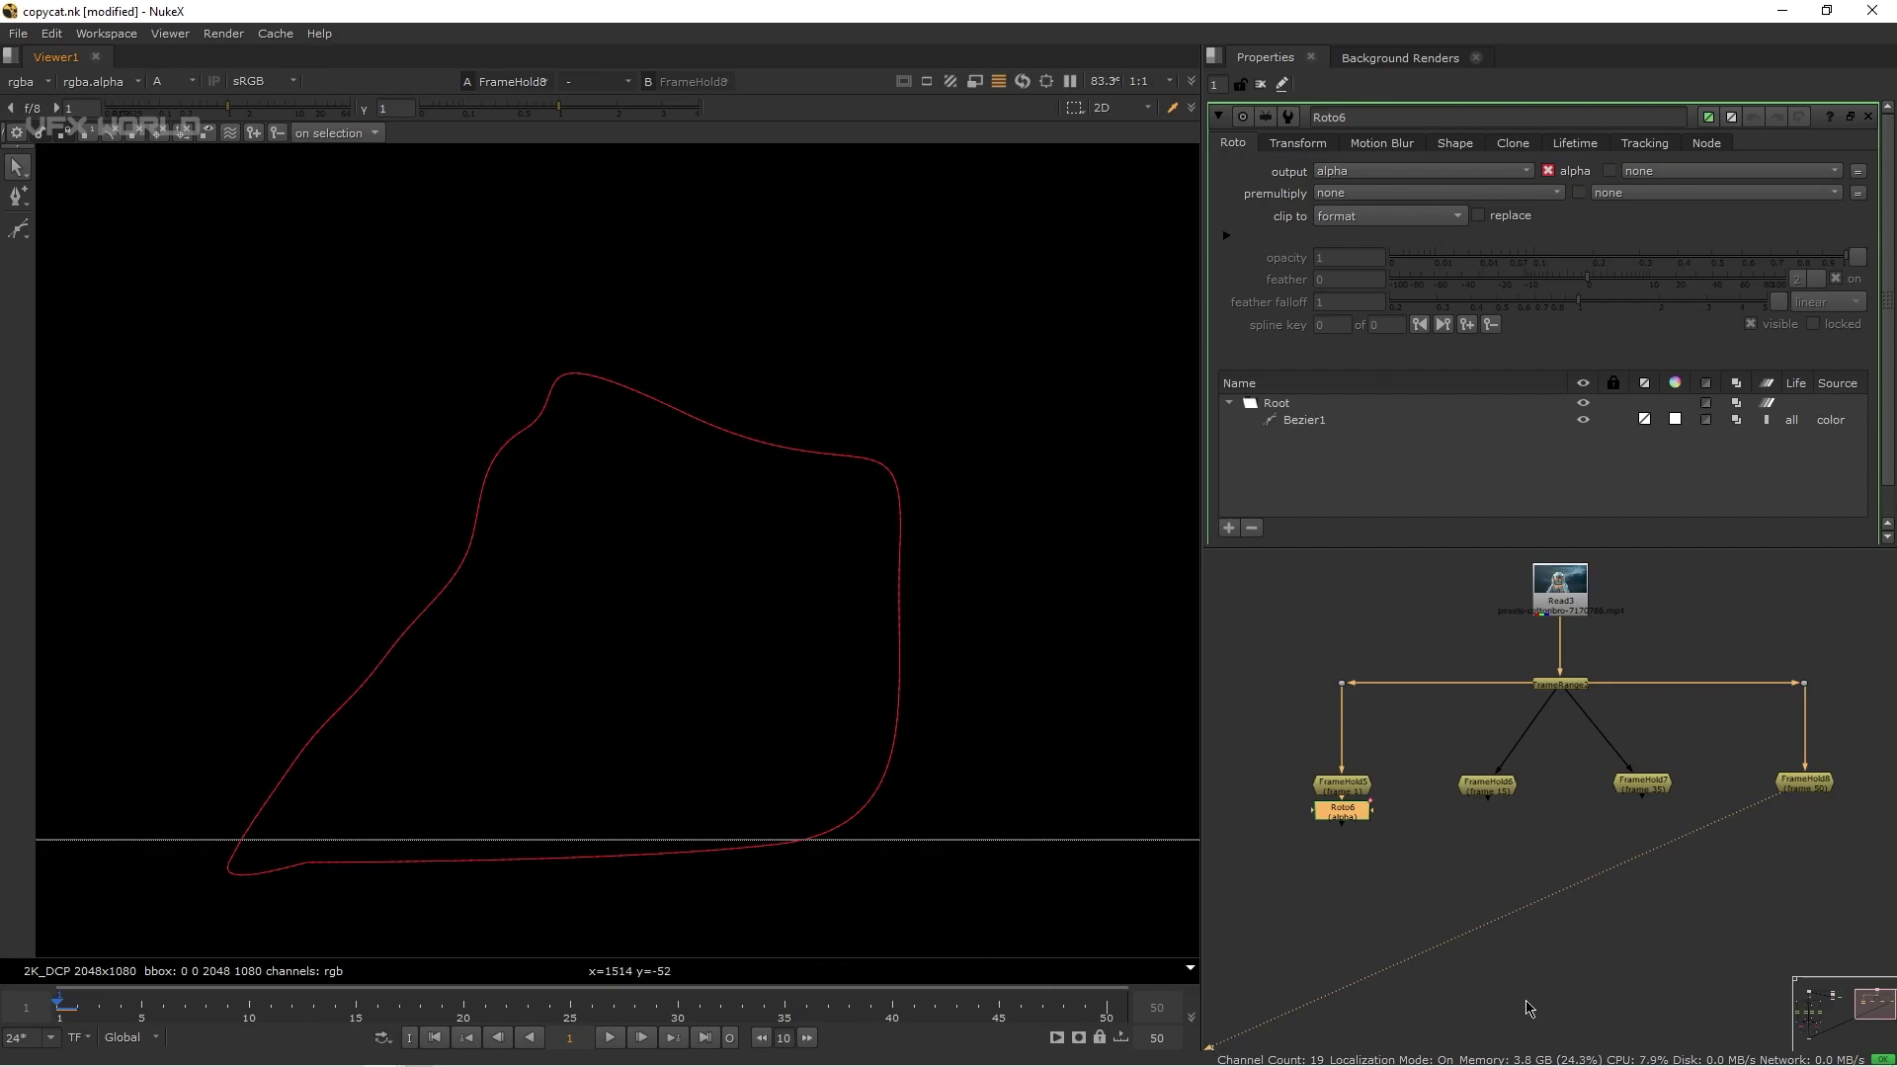
{"action": "key", "text": "1"}
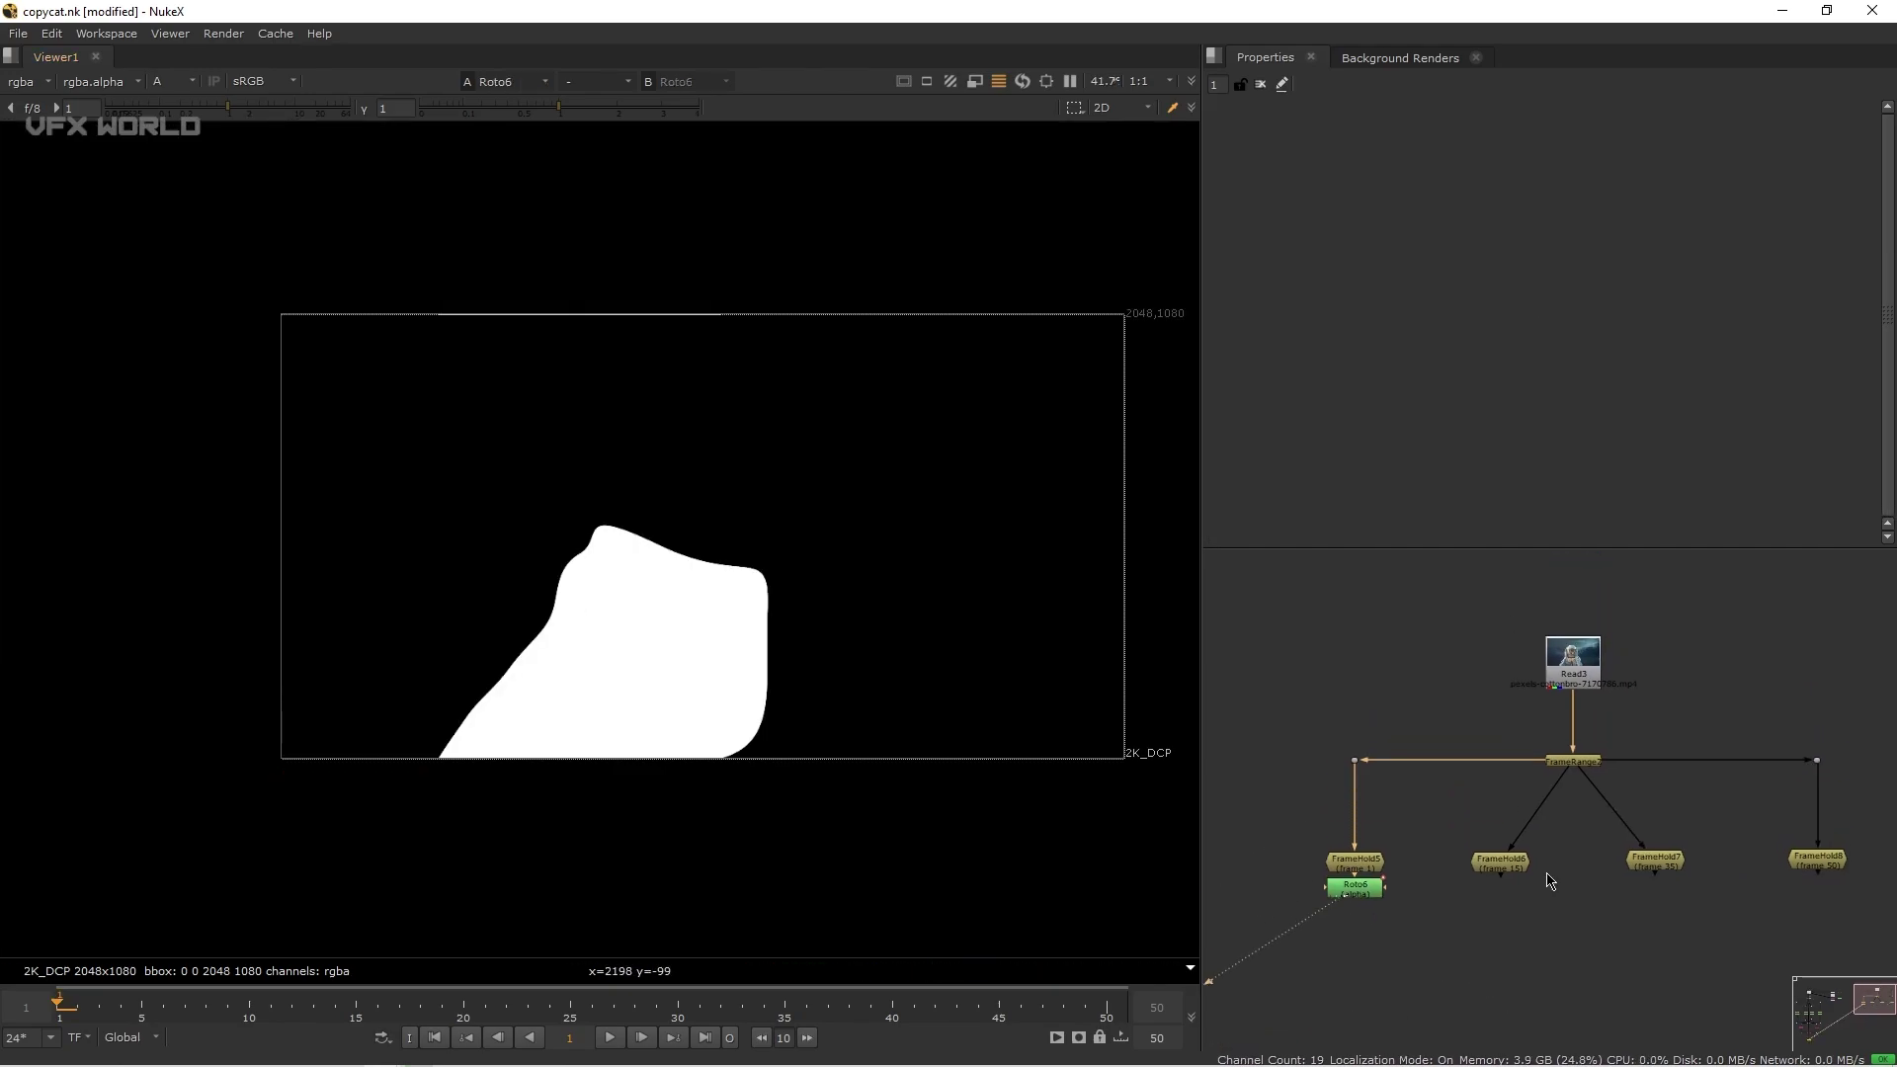
{"action": "scroll", "coordinate": [1621, 670], "scroll_direction": "up", "scroll_amount": 2}
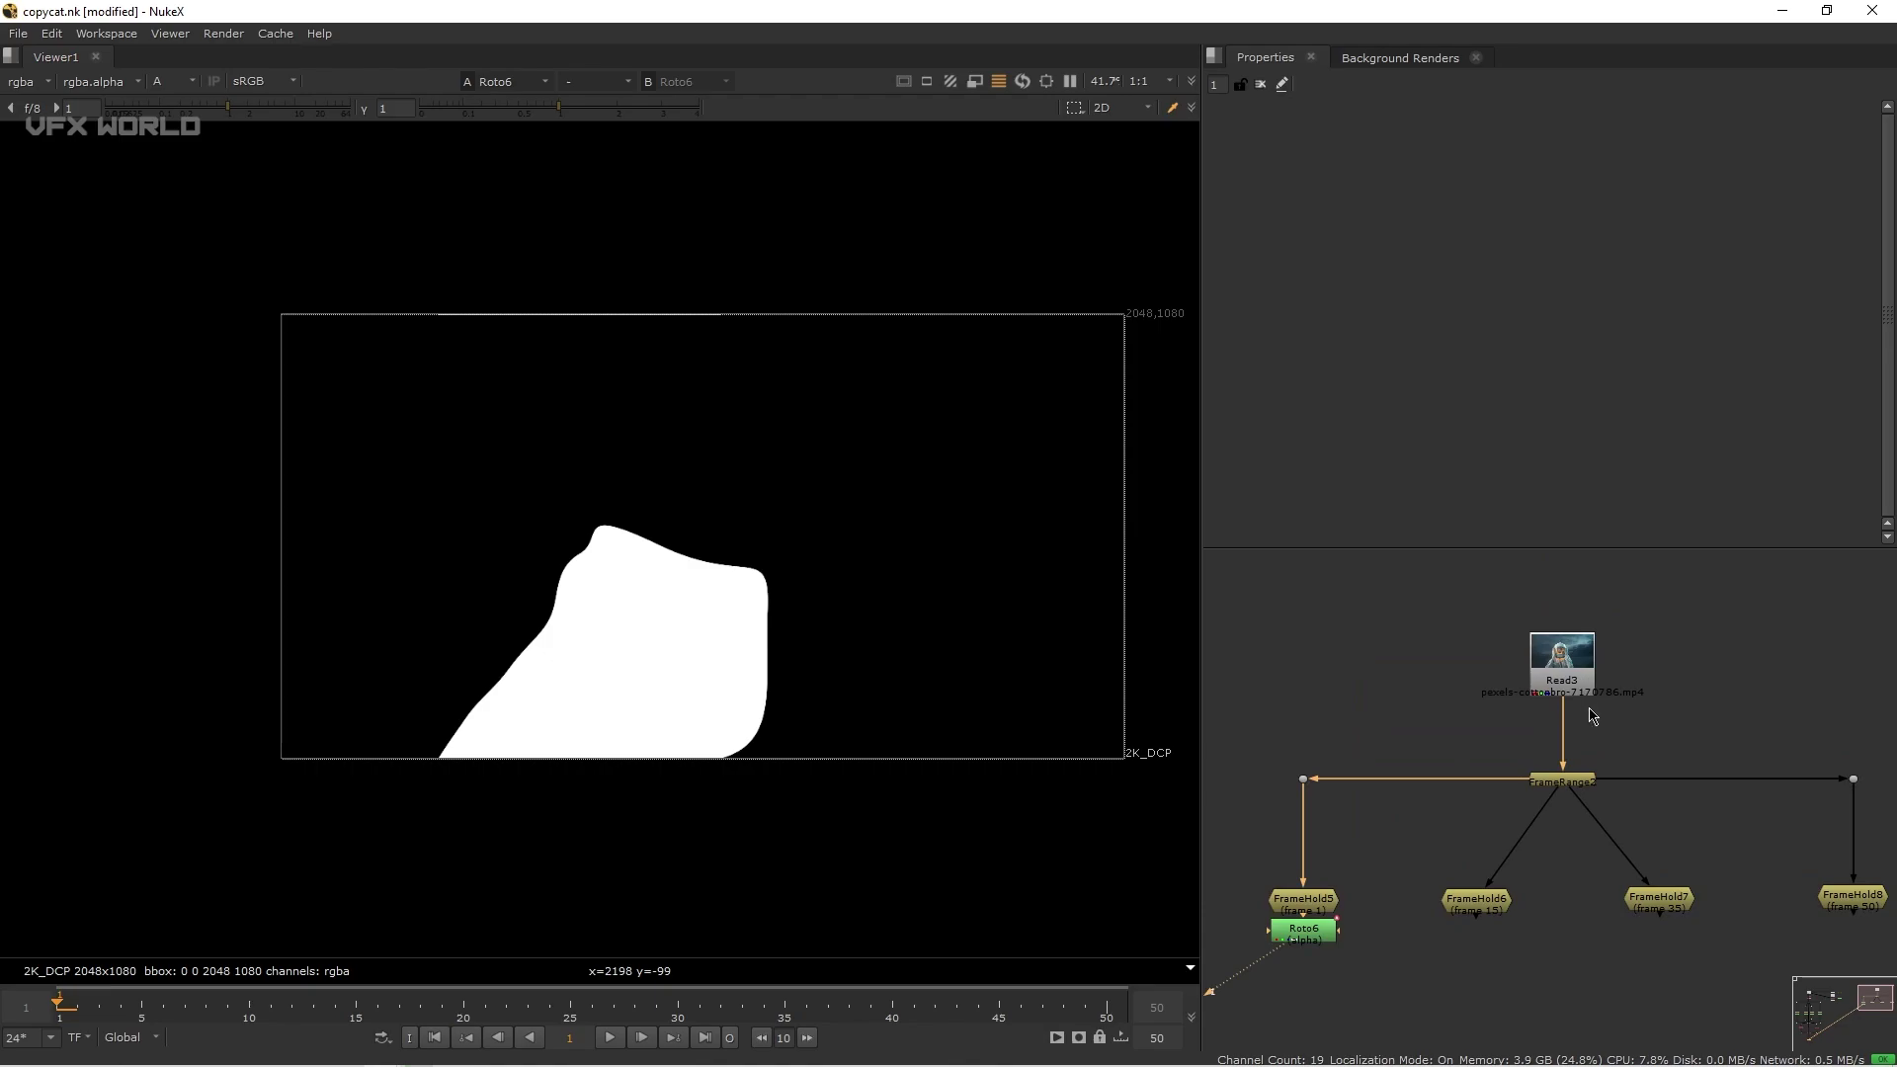
Insert a Shuffle node directly below the astronaut Read node and disconnect its rgba.alpha channel.
{"action": "left_click_drag", "start_coordinate": [1593, 678], "coordinate": [1593, 632]}
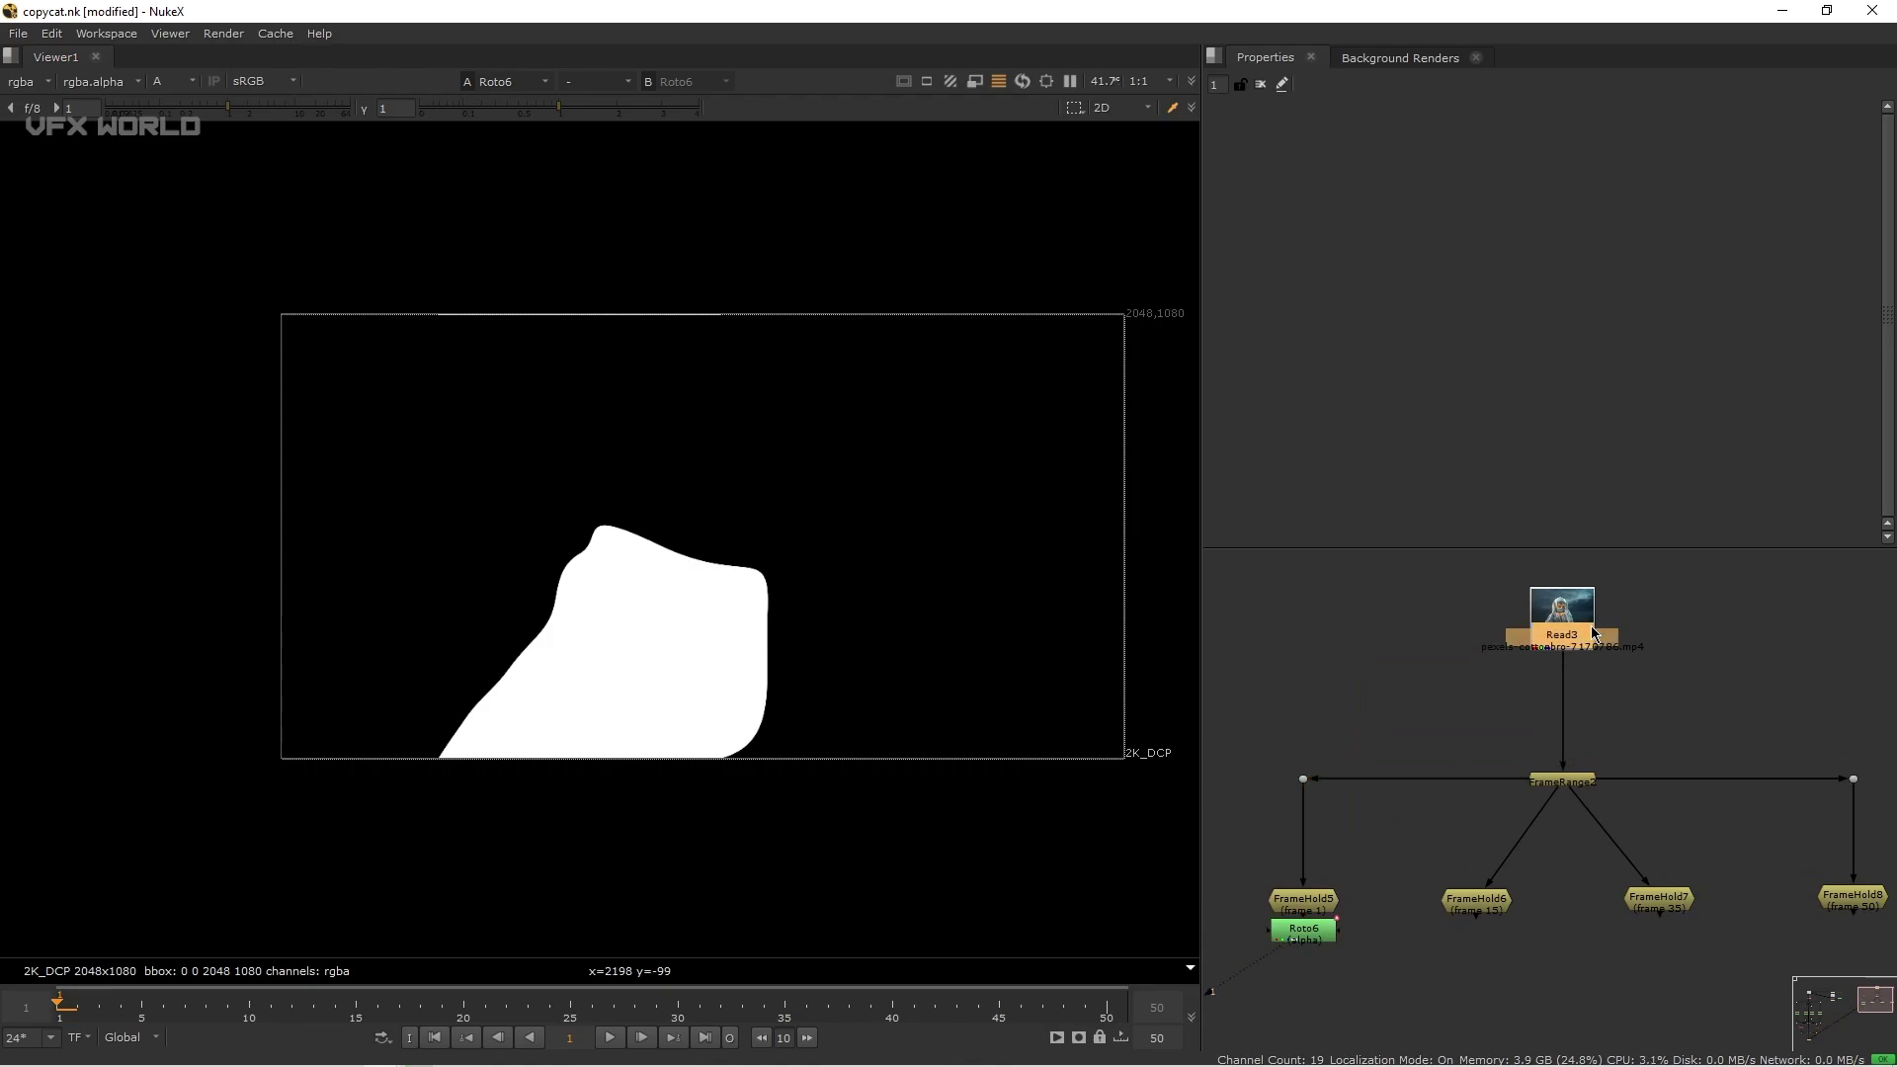
{"action": "key", "text": "Tab"}
{"action": "type", "text": "shu"}
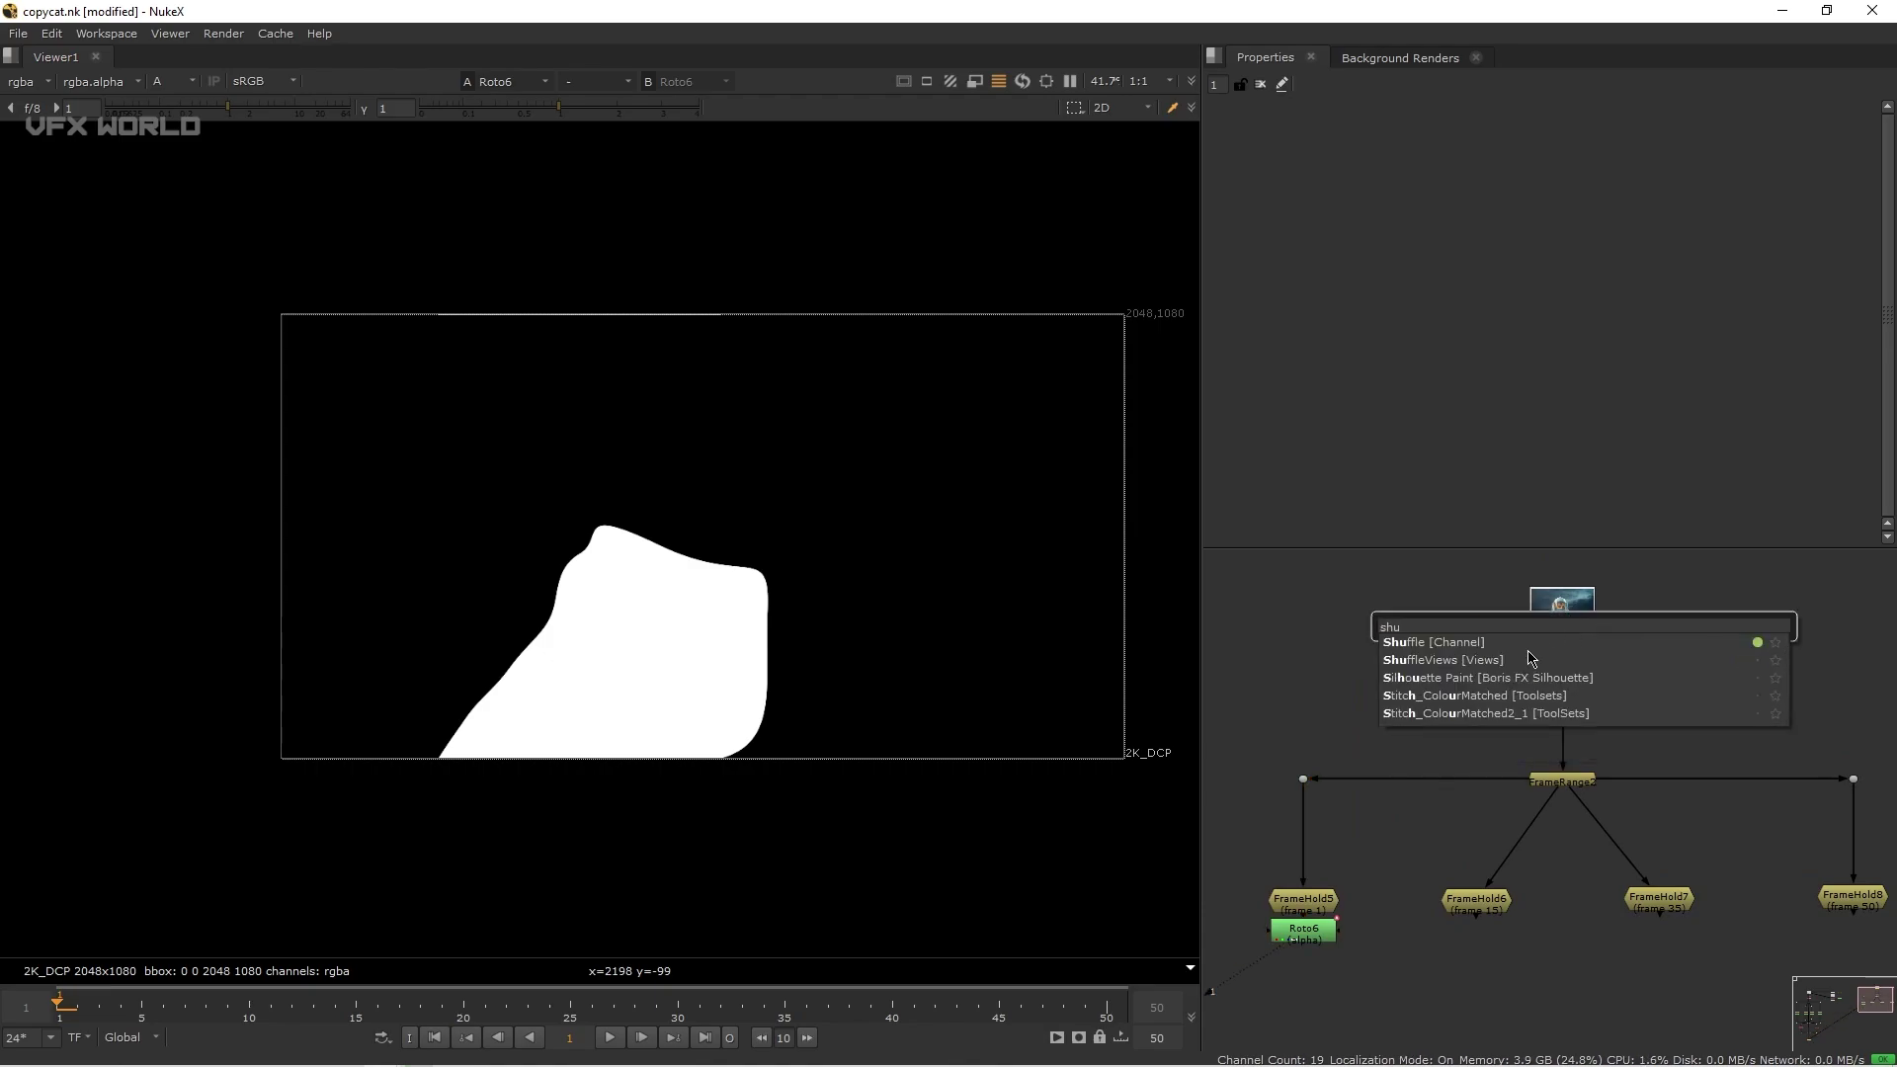
{"action": "key", "text": "Return"}
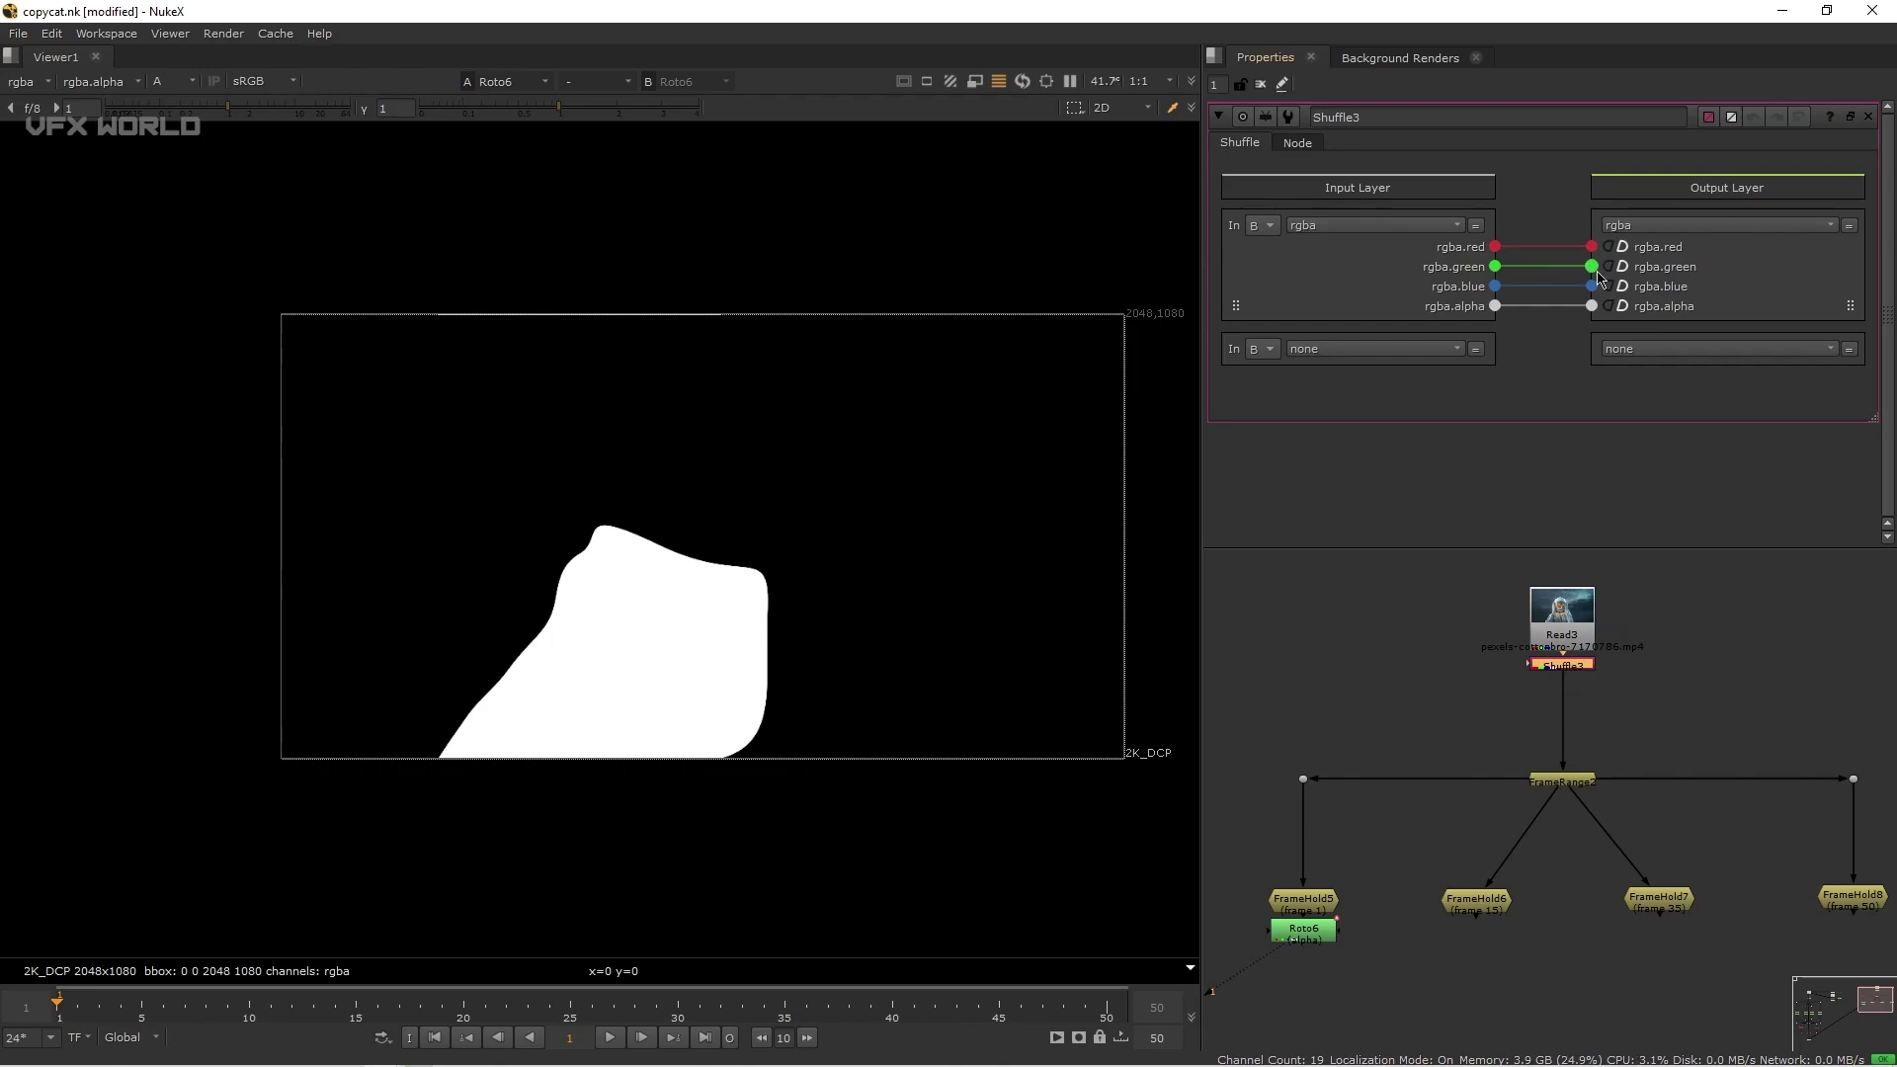
{"action": "left_click", "coordinate": [1594, 305]}
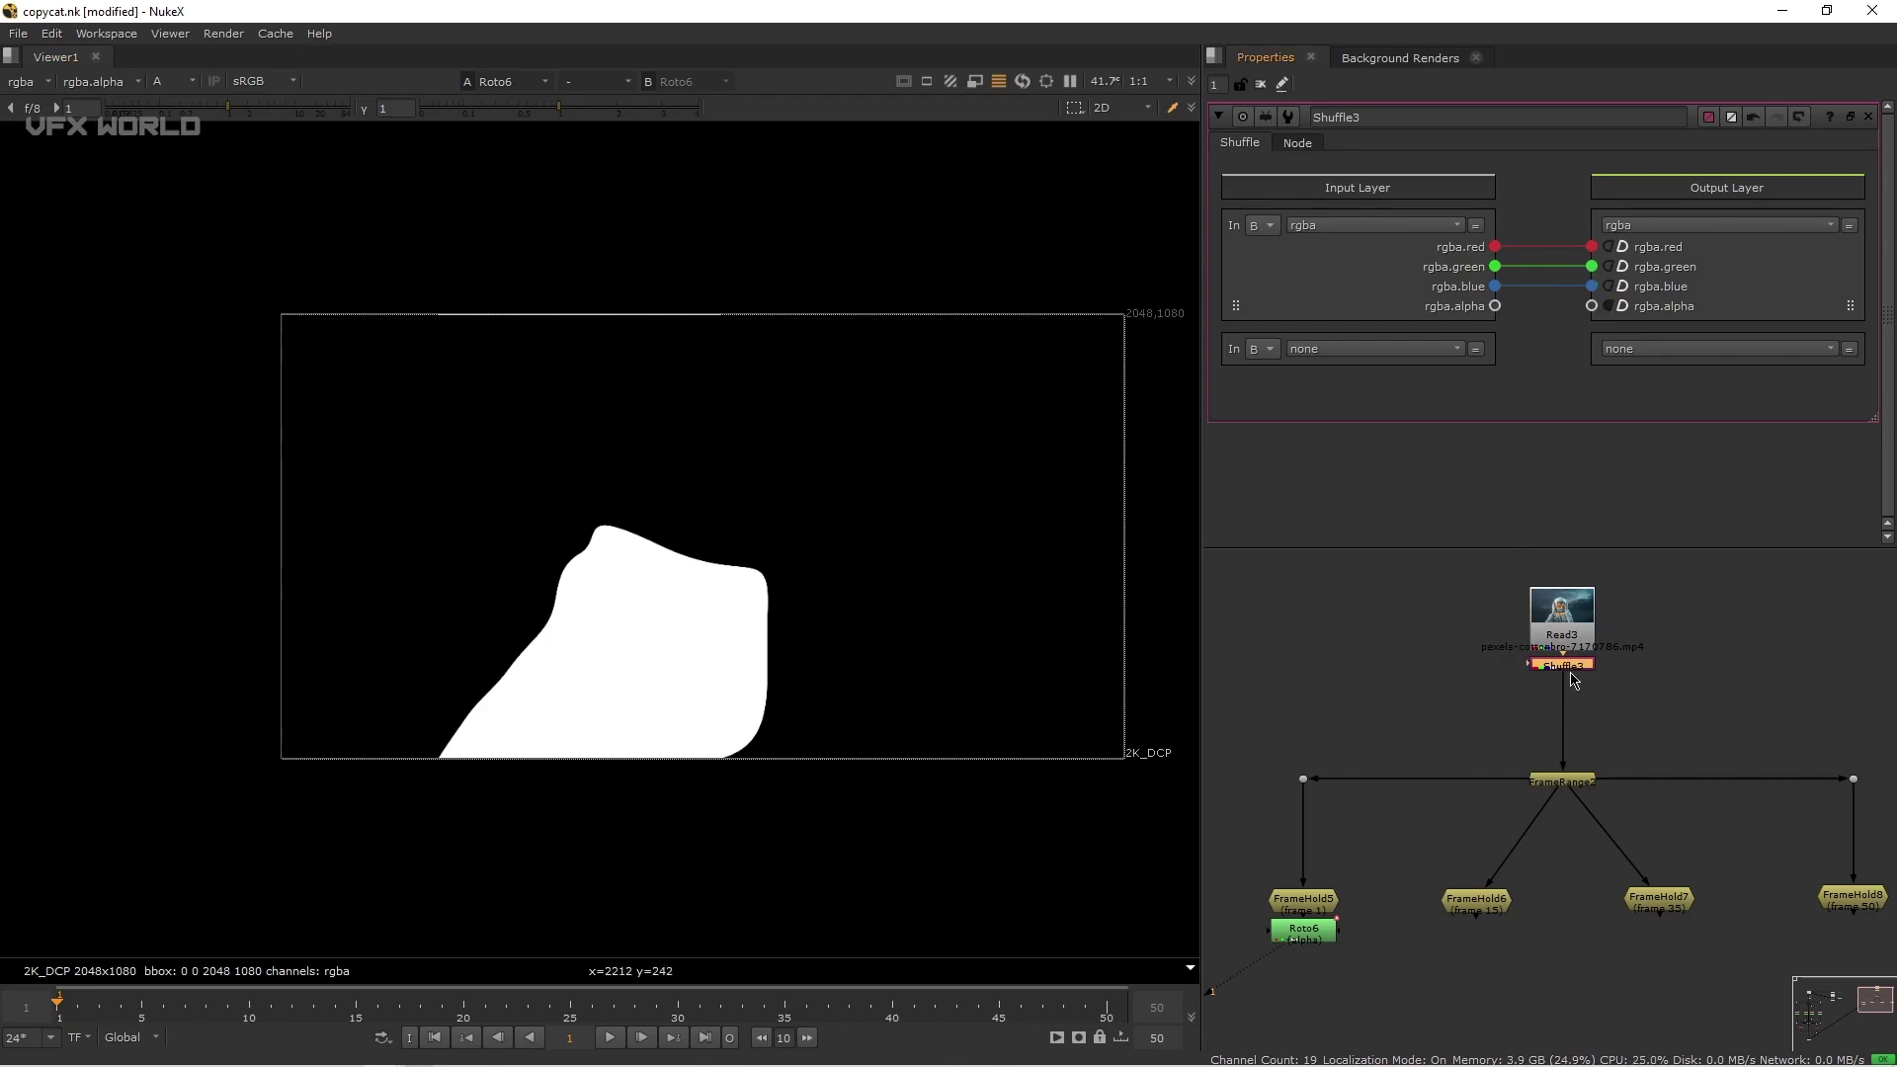
{"action": "left_click", "coordinate": [1572, 669], "text": "ctrl+shift"}
View the Roto node under the frame 1 hold in colour with its shape outlines displayed over the astronaut.
{"action": "scroll", "coordinate": [1585, 653], "scroll_direction": "down", "scroll_amount": 2}
{"action": "middle_click_drag", "start_coordinate": [1536, 772], "coordinate": [1600, 635]}
{"action": "left_click", "coordinate": [1442, 748]}
{"action": "key", "text": "1"}
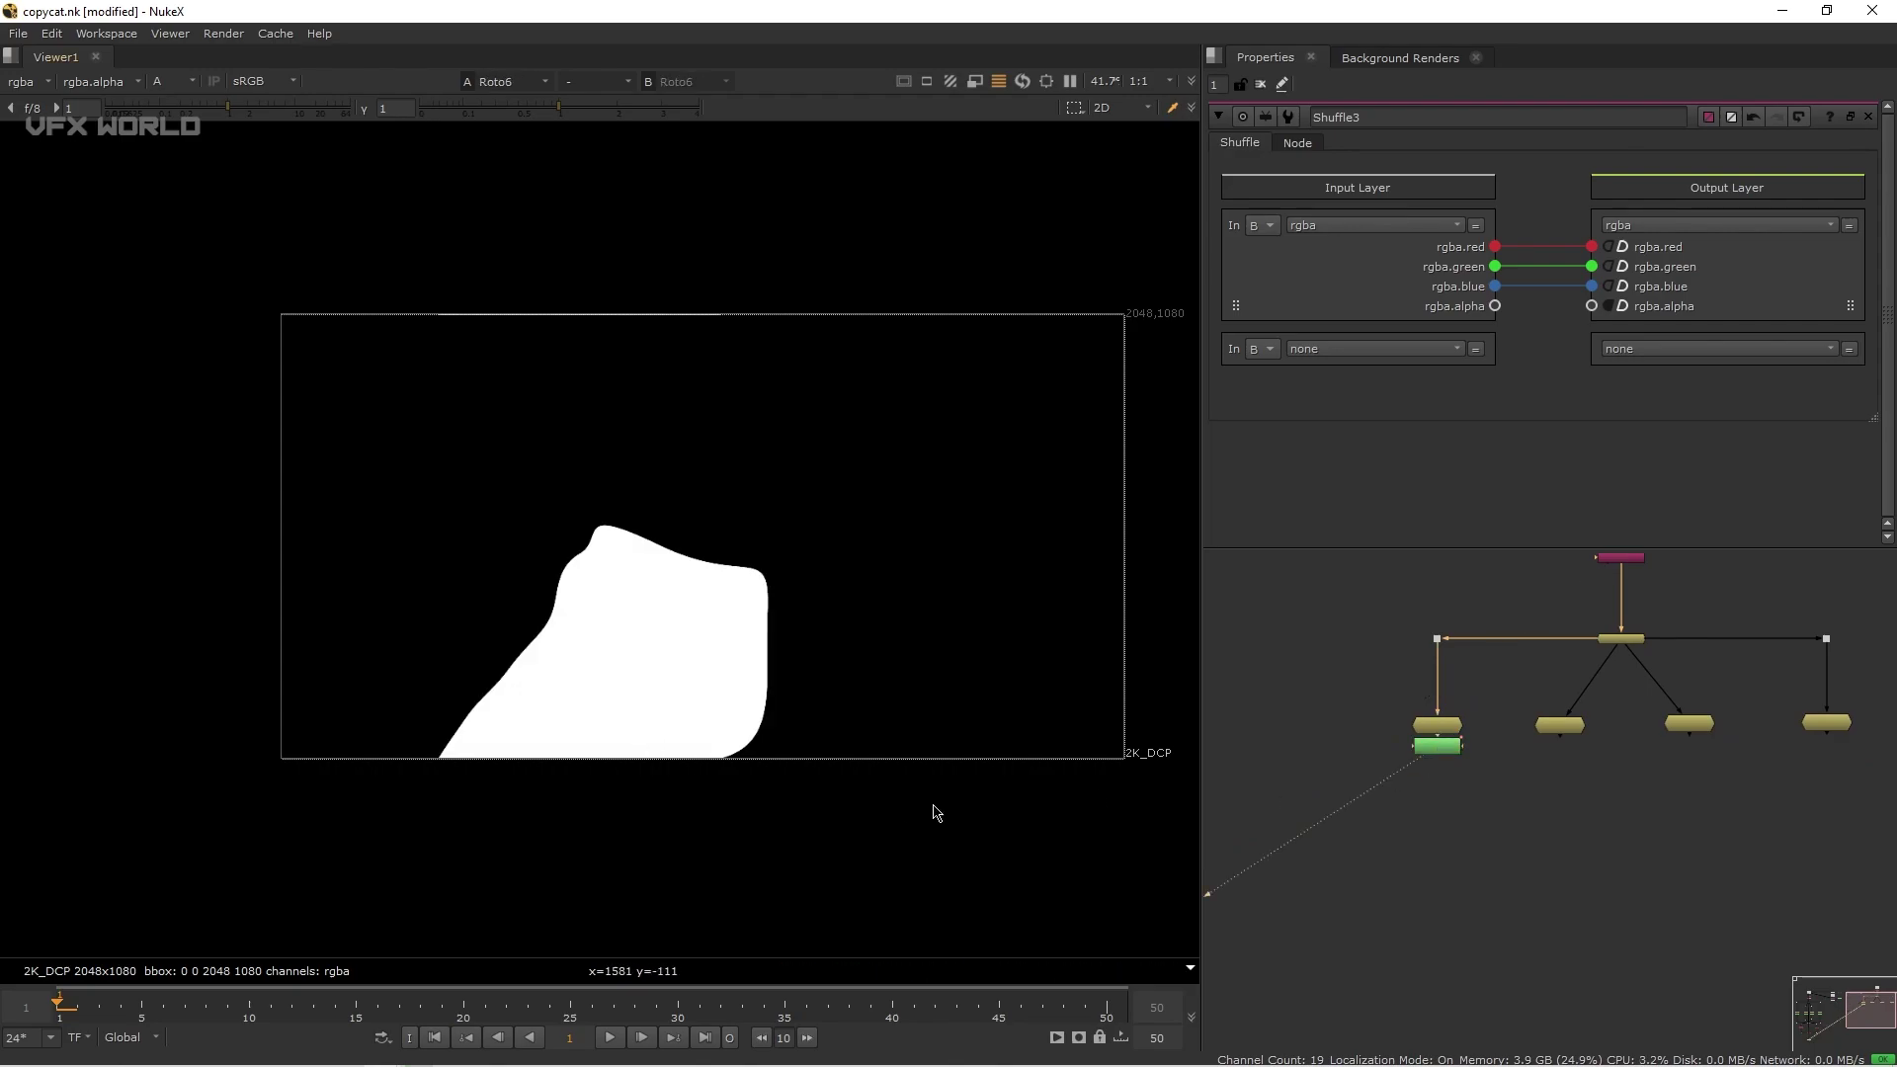
{"action": "key", "text": "a"}
{"action": "scroll", "coordinate": [573, 761], "scroll_direction": "up", "scroll_amount": 3}
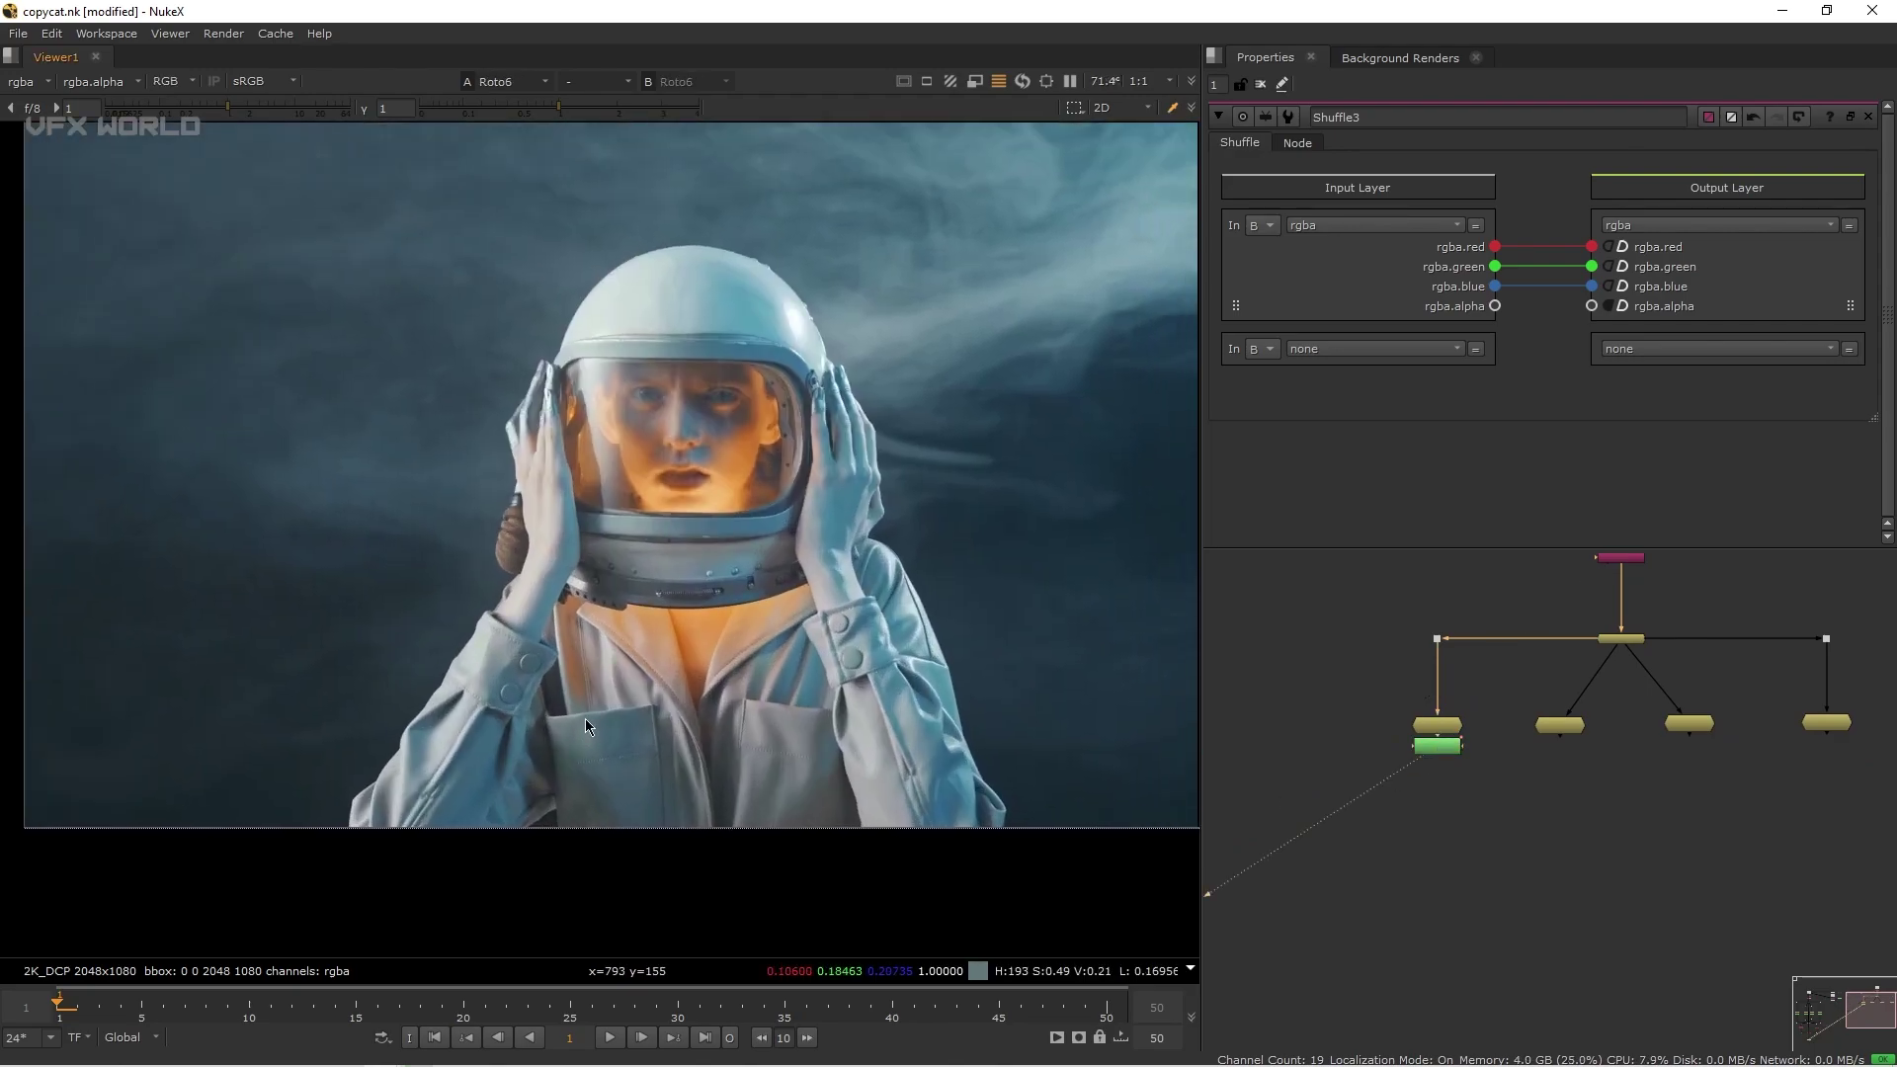
{"action": "double_click", "coordinate": [1438, 745]}
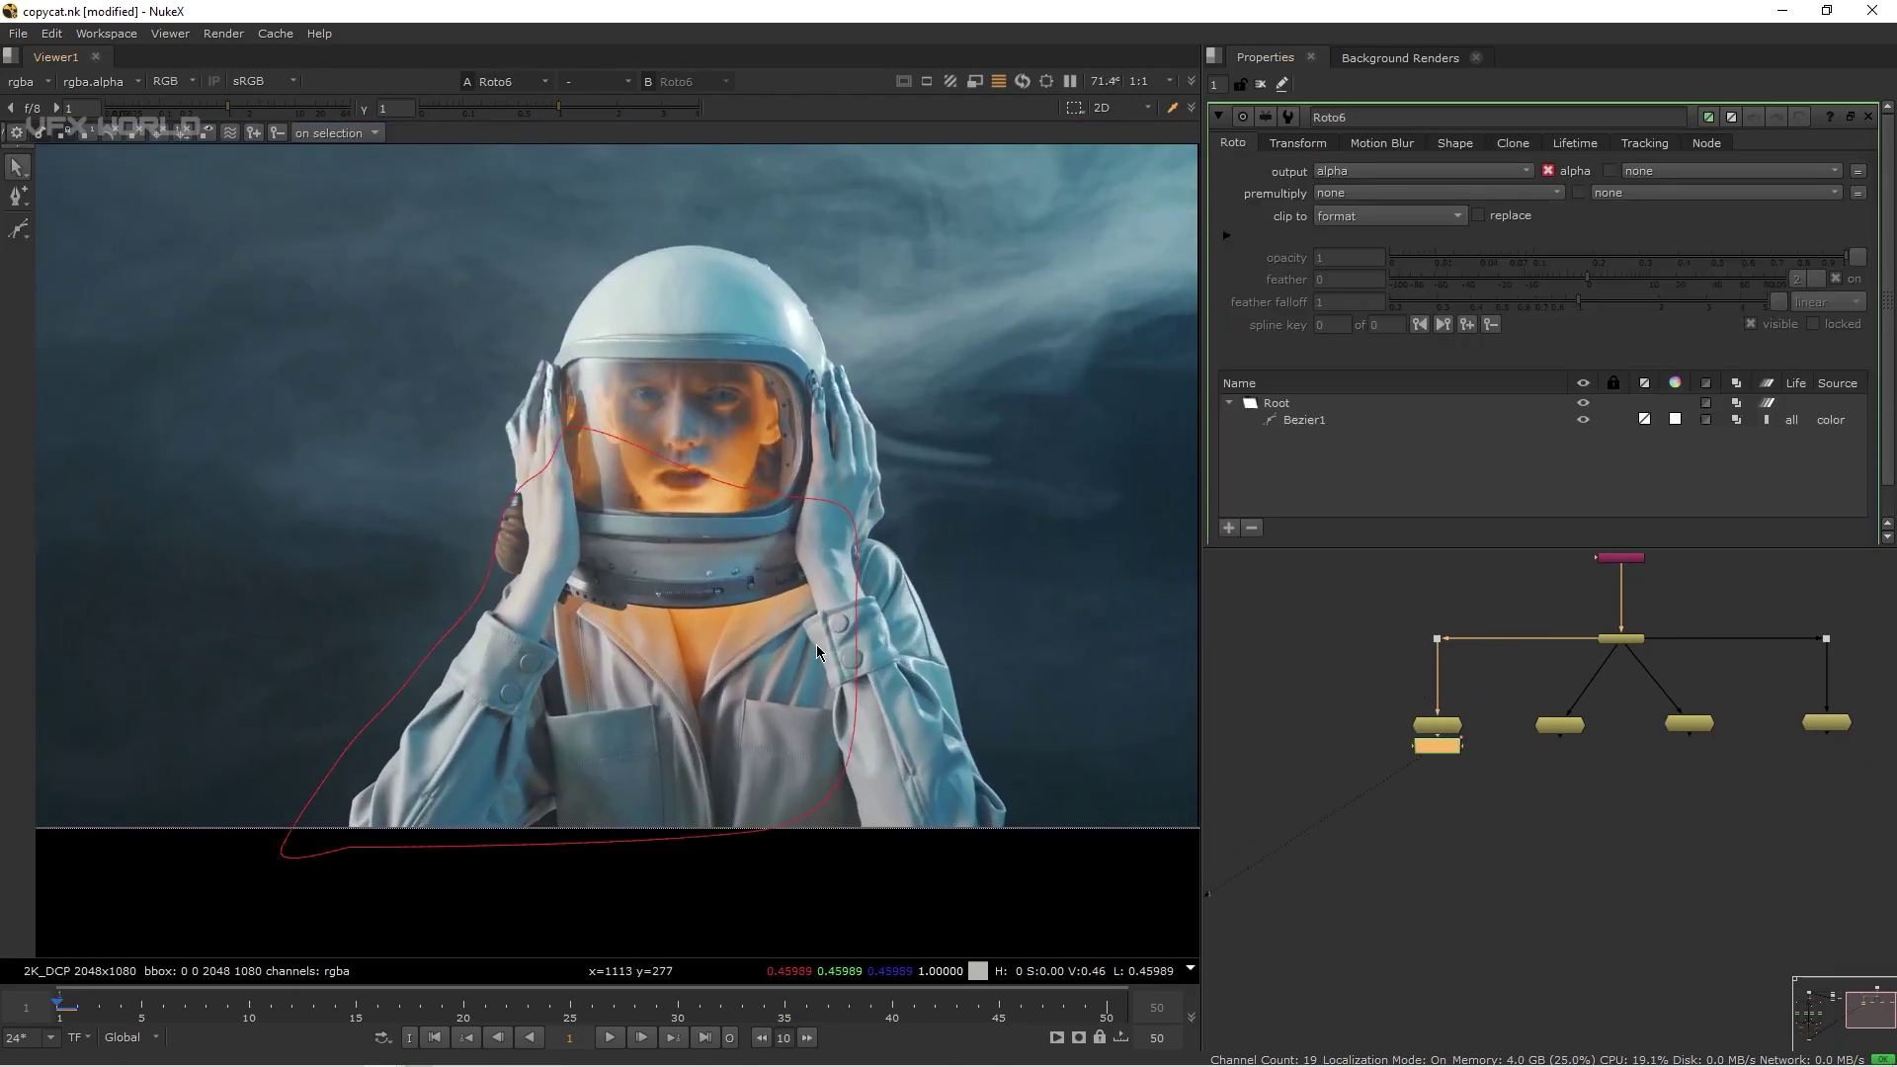
{"action": "middle_click_drag", "start_coordinate": [1430, 822], "coordinate": [1304, 837]}
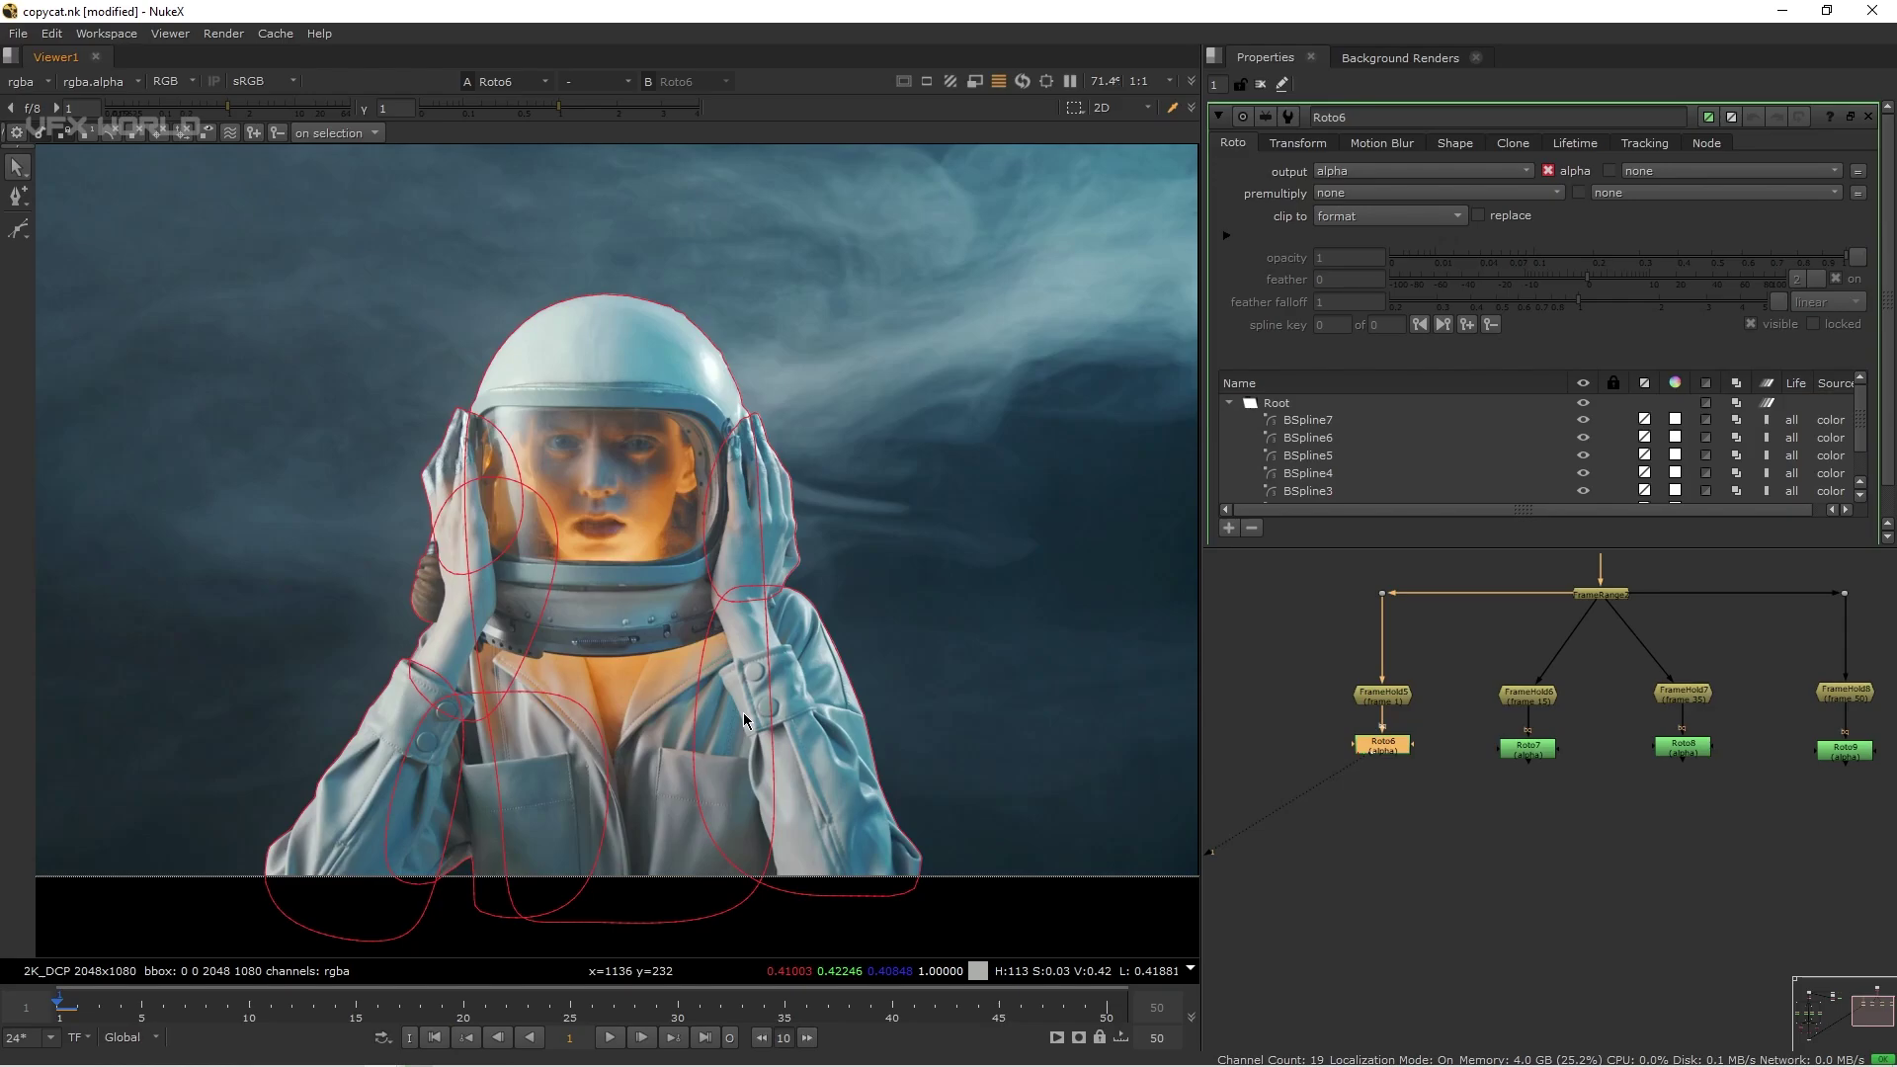
View the alpha mattes of the Roto nodes under the frame 1, 15 and 35 holds in turn.
{"action": "key", "text": "a"}
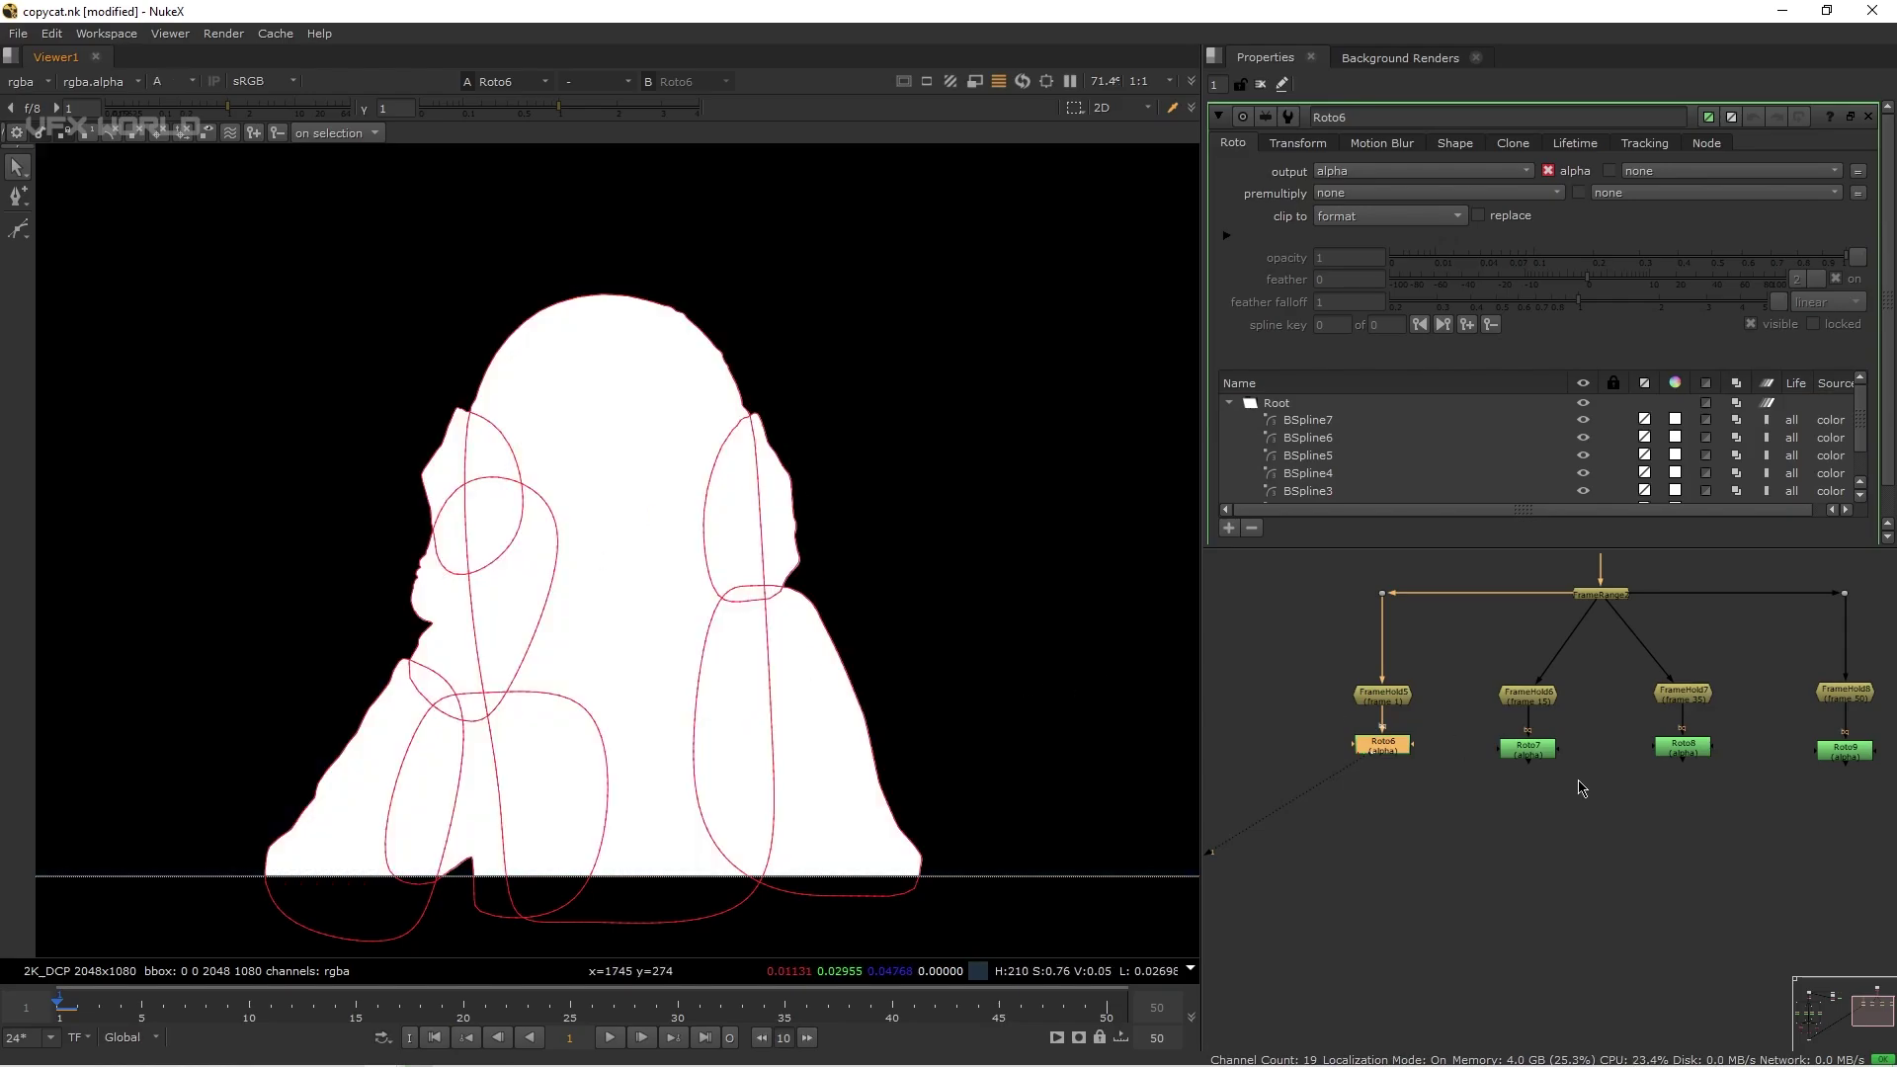
{"action": "left_click", "coordinate": [1529, 751]}
{"action": "key", "text": "1"}
{"action": "scroll", "coordinate": [1581, 761], "scroll_direction": "down", "scroll_amount": 3}
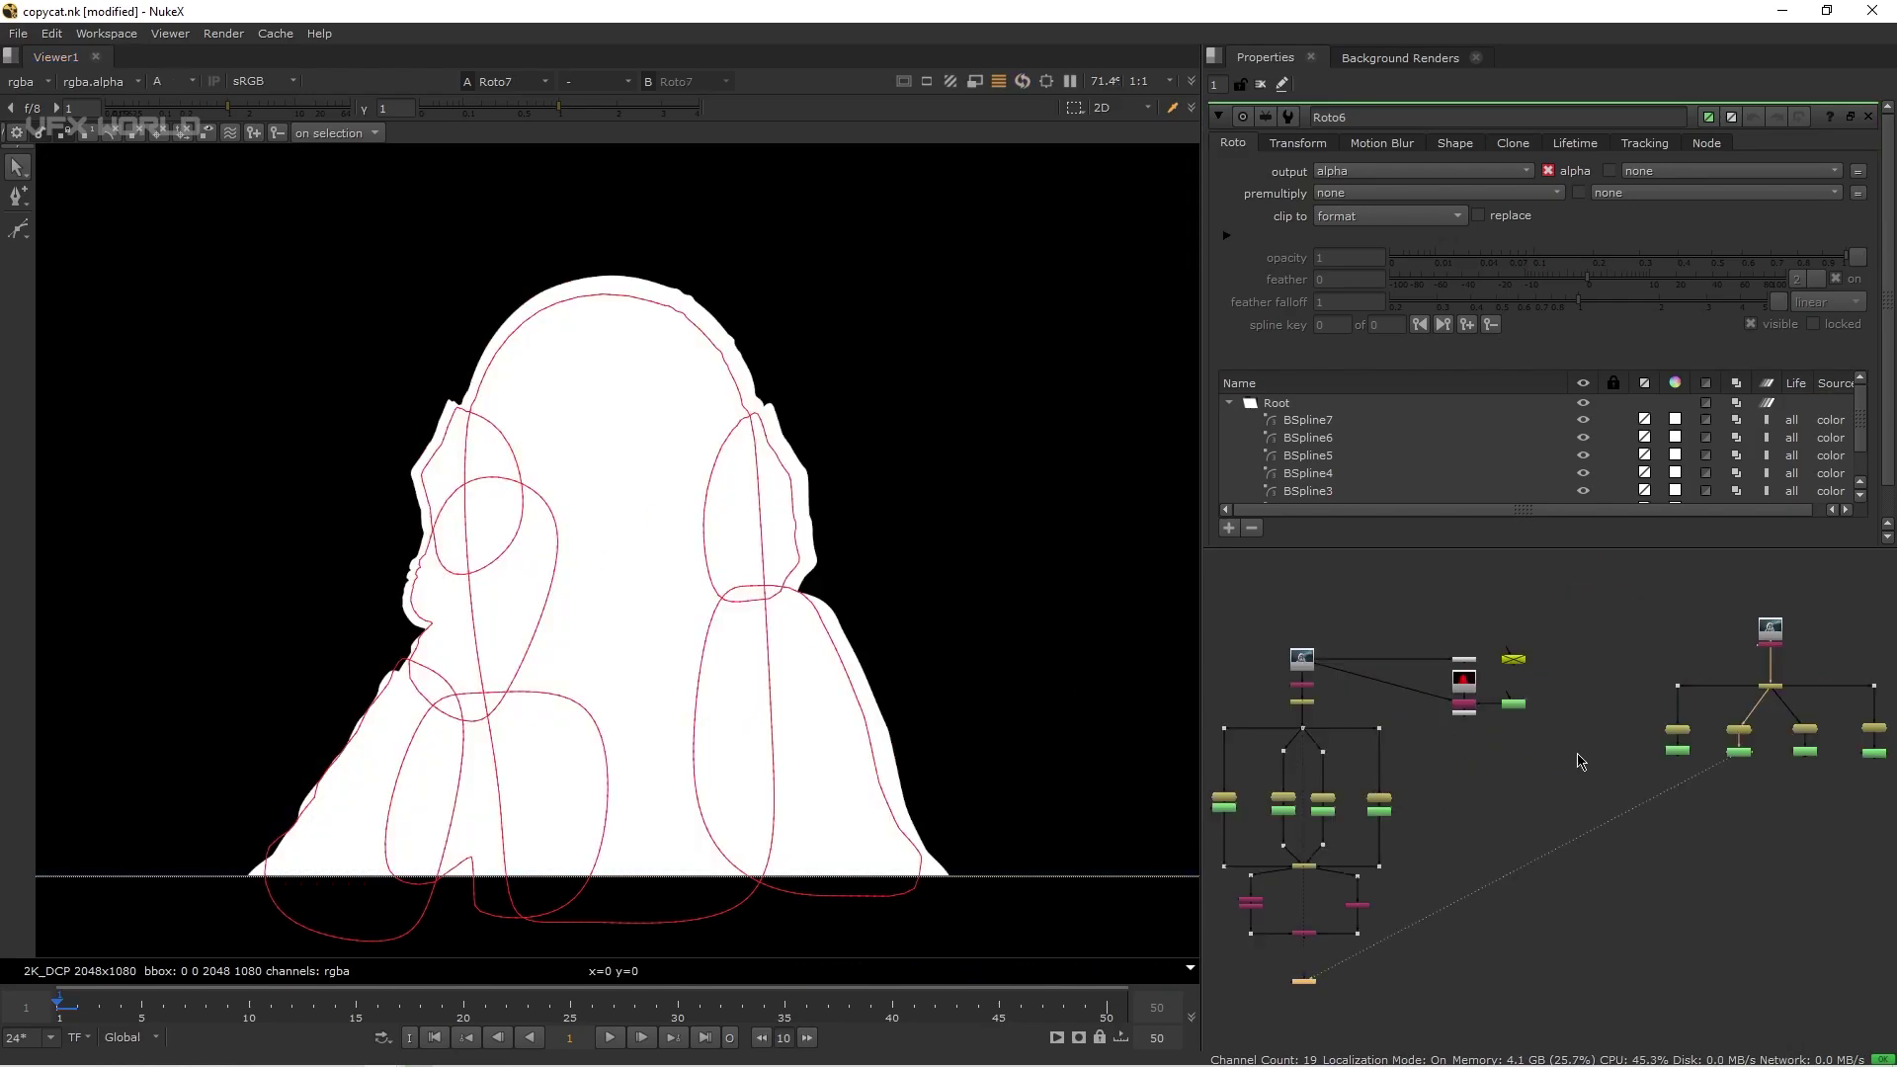
{"action": "middle_click_drag", "start_coordinate": [1719, 763], "coordinate": [1160, 812]}
{"action": "scroll", "coordinate": [1160, 811], "scroll_direction": "up", "scroll_amount": 2}
{"action": "middle_click", "coordinate": [1641, 798]}
{"action": "scroll", "coordinate": [1650, 795], "scroll_direction": "up", "scroll_amount": 3}
{"action": "middle_click_drag", "start_coordinate": [1637, 783], "coordinate": [1377, 879]}
{"action": "left_click", "coordinate": [1614, 784]}
{"action": "key", "text": "1"}
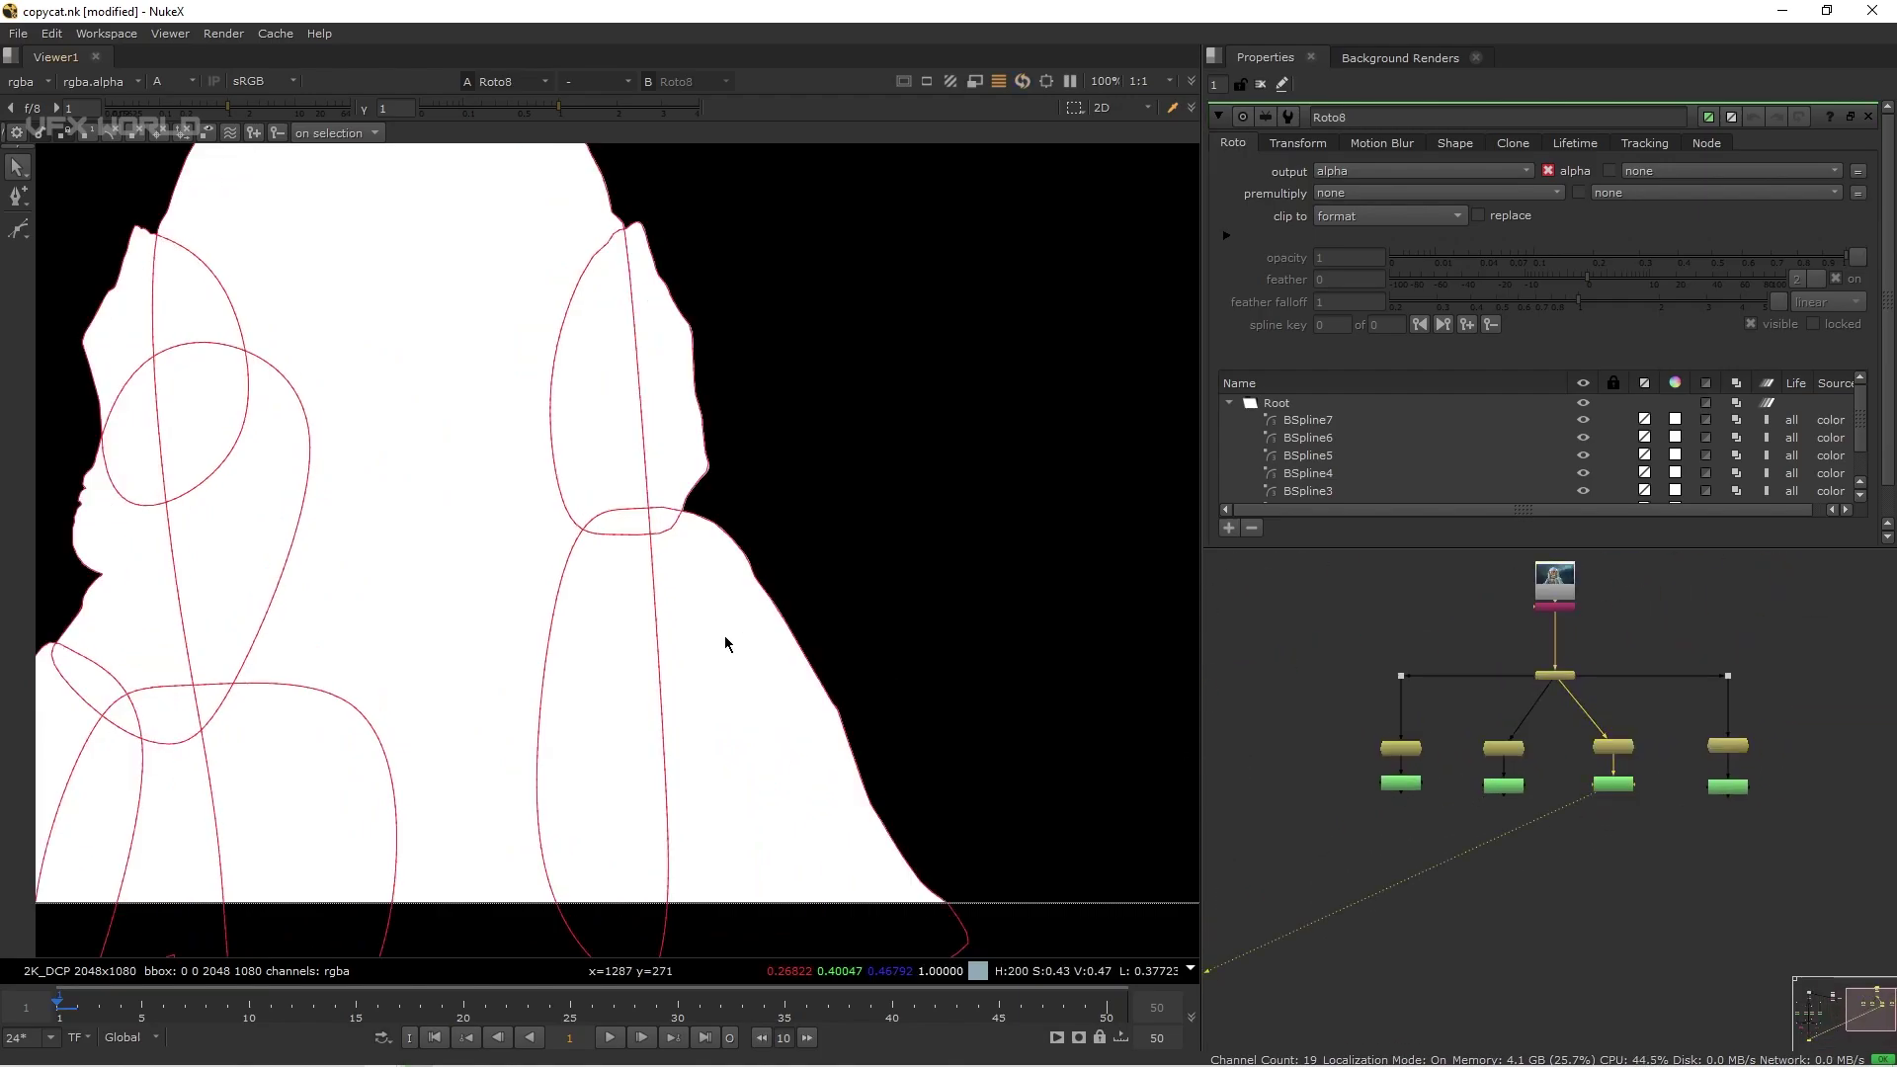
View the Roto node under the frame 50 hold in colour and examine its outlines around the helmet, hands and sleeves.
{"action": "key", "text": "a"}
{"action": "scroll", "coordinate": [728, 642], "scroll_direction": "down", "scroll_amount": 3}
{"action": "left_click", "coordinate": [1729, 787]}
{"action": "key", "text": "1"}
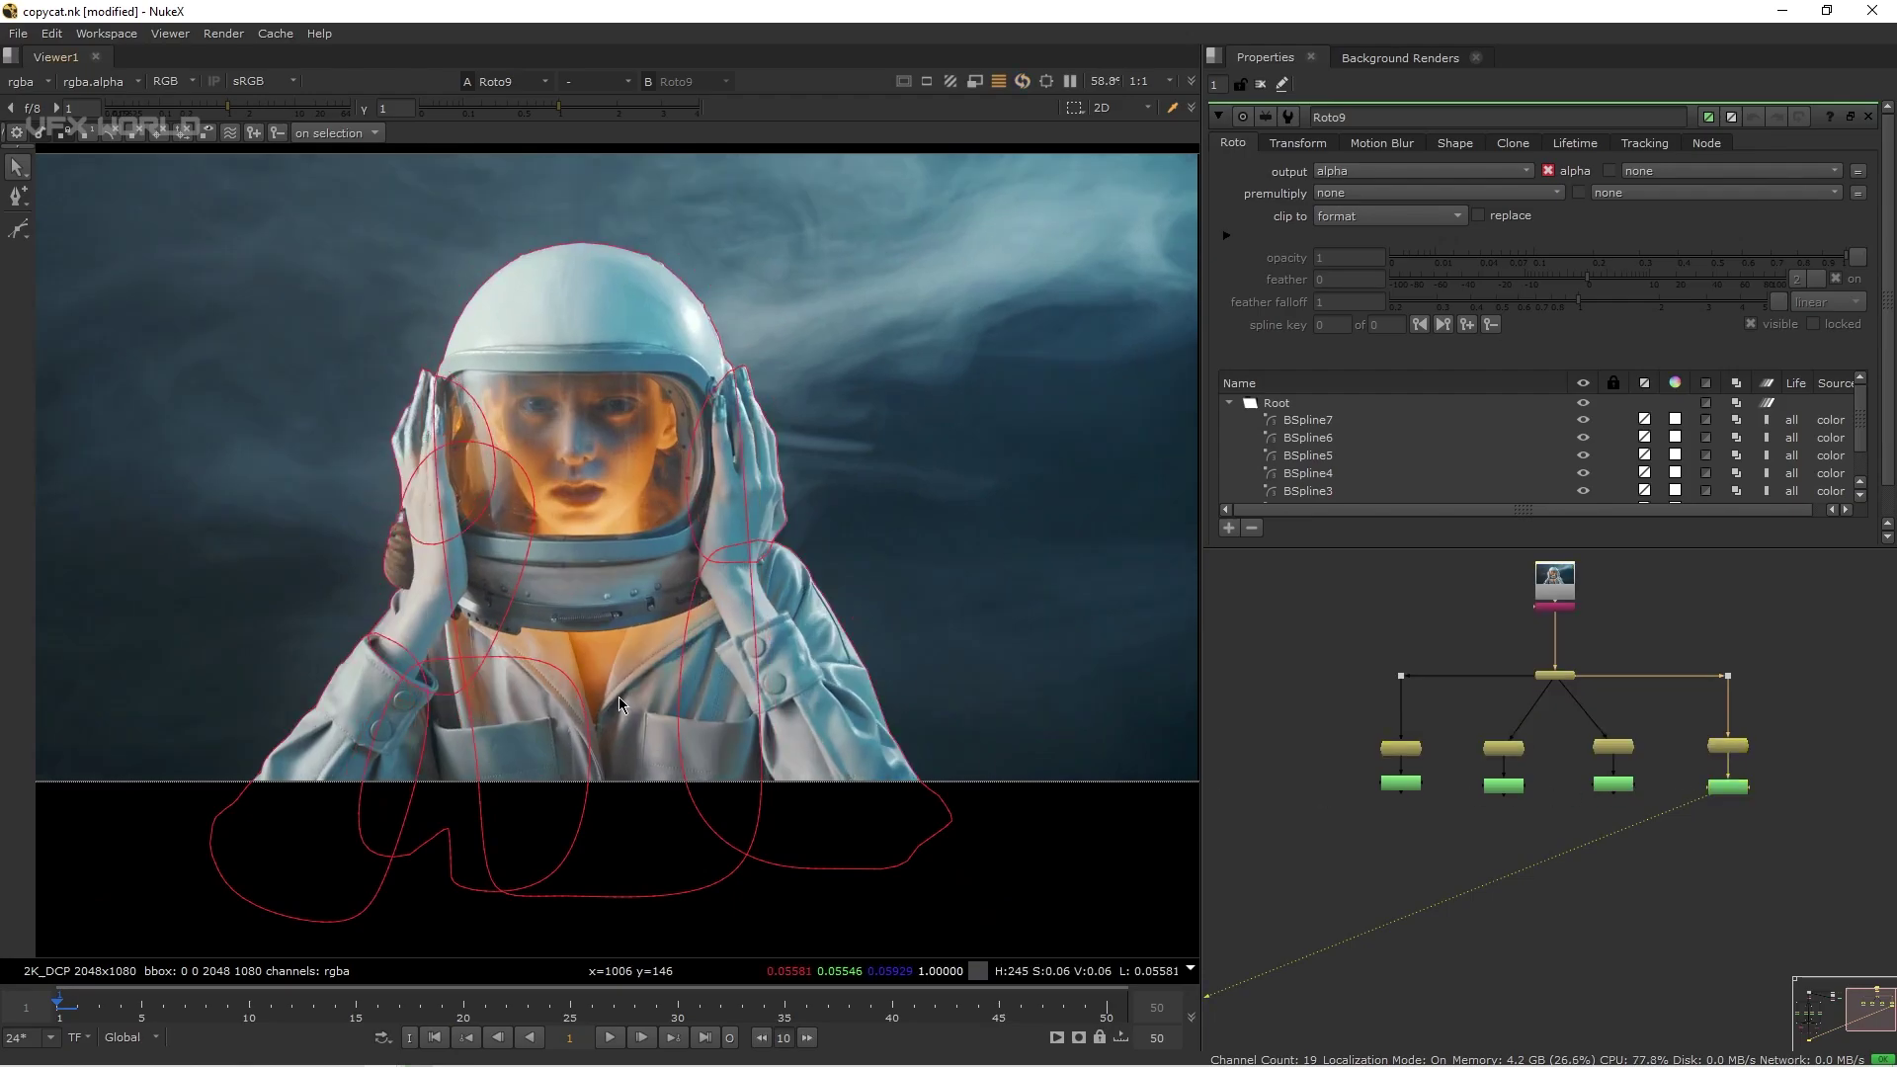
{"action": "middle_click_drag", "start_coordinate": [701, 598], "coordinate": [726, 688]}
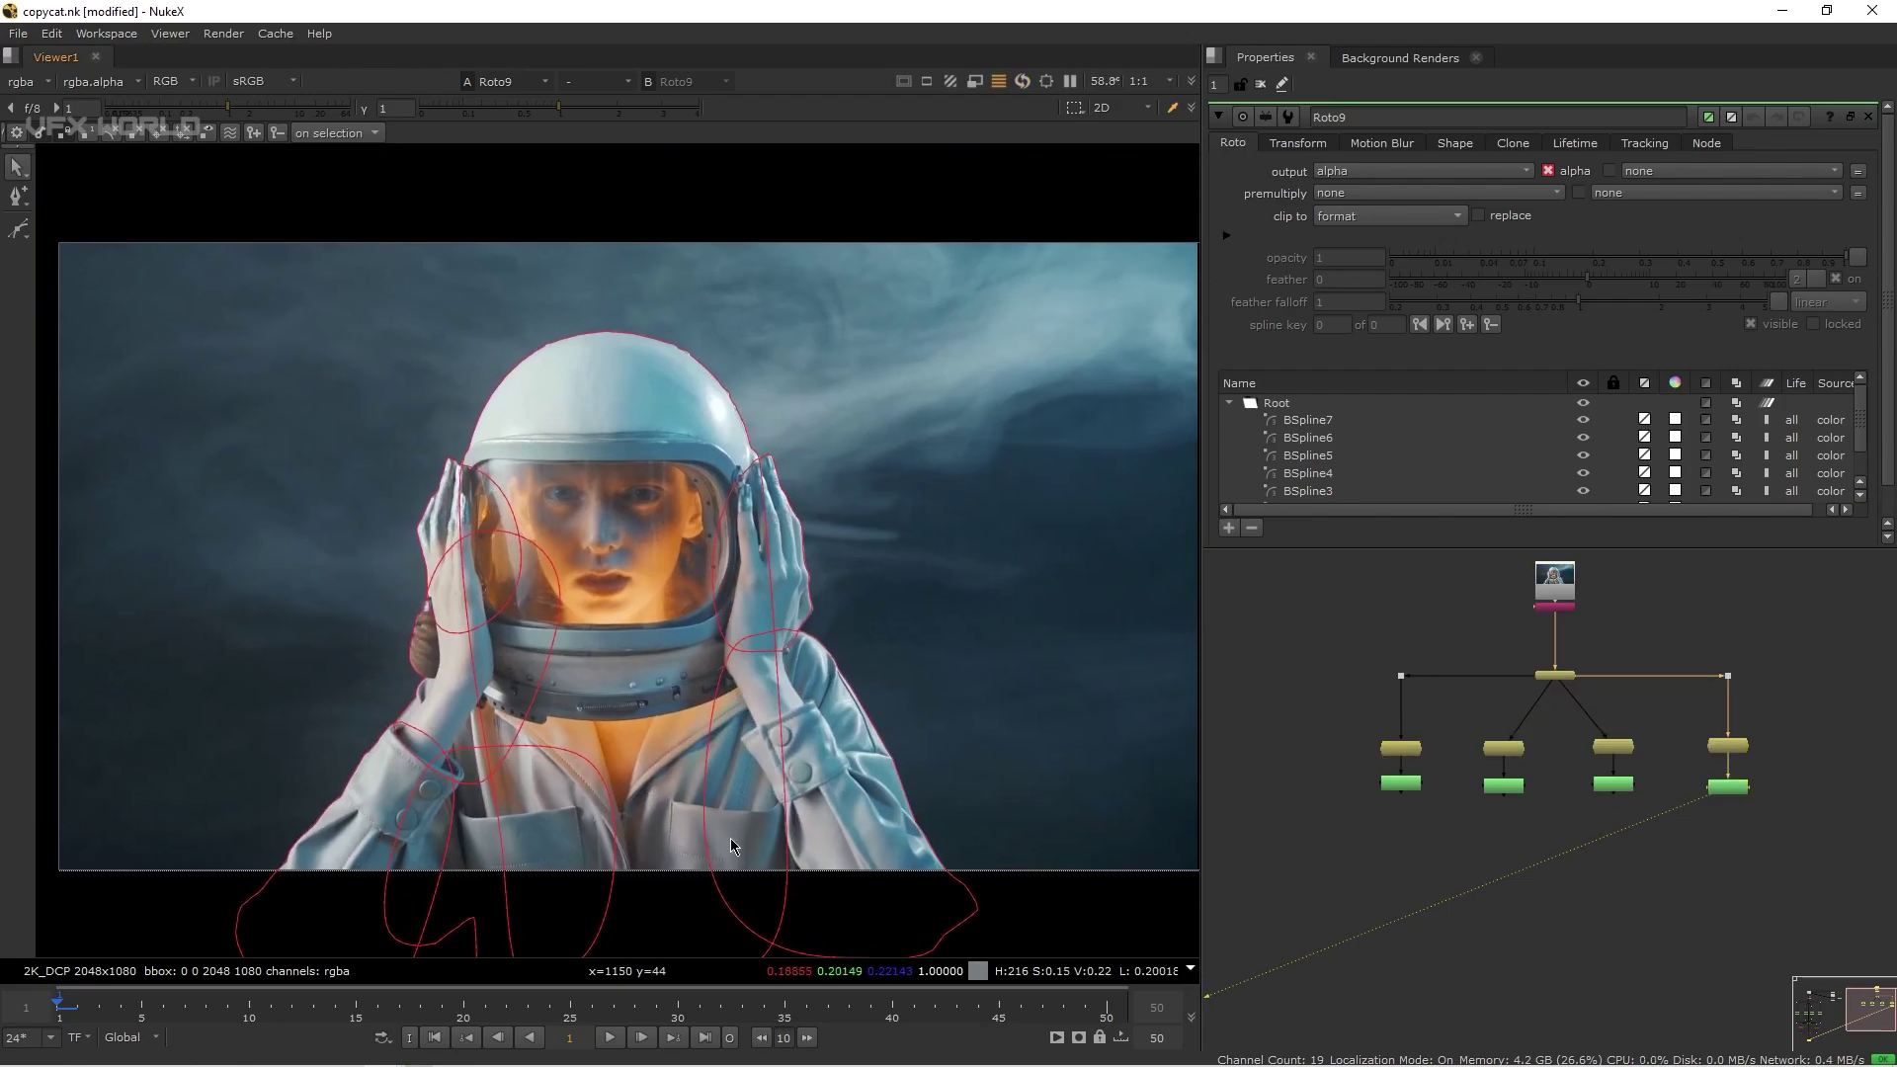
{"action": "middle_click_drag", "start_coordinate": [599, 911], "coordinate": [713, 762]}
{"action": "scroll", "coordinate": [714, 759], "scroll_direction": "up", "scroll_amount": 3}
{"action": "scroll", "coordinate": [721, 688], "scroll_direction": "down", "scroll_amount": 1}
{"action": "middle_click_drag", "start_coordinate": [733, 622], "coordinate": [624, 695]}
{"action": "scroll", "coordinate": [625, 694], "scroll_direction": "down", "scroll_amount": 2}
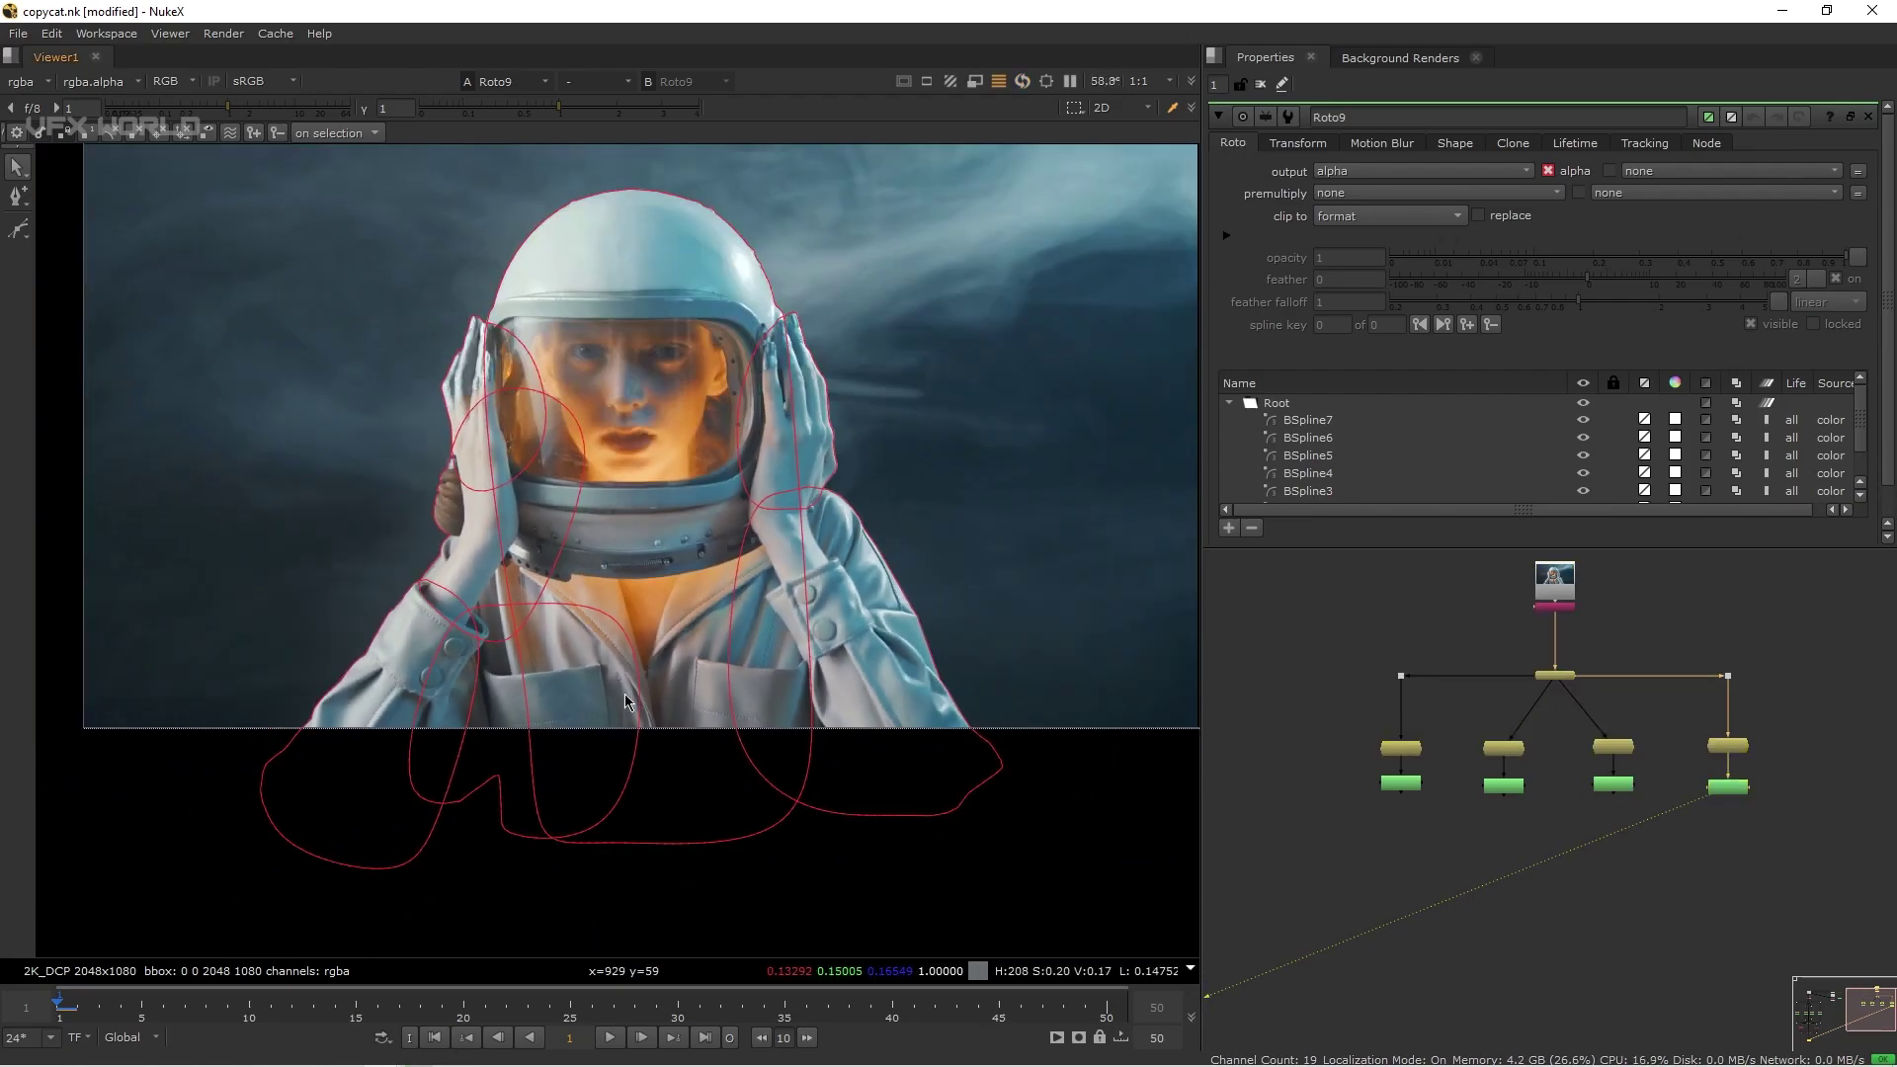
{"action": "scroll", "coordinate": [334, 644], "scroll_direction": "up", "scroll_amount": 4}
{"action": "scroll", "coordinate": [692, 395], "scroll_direction": "down", "scroll_amount": 2}
{"action": "middle_click_drag", "start_coordinate": [785, 316], "coordinate": [575, 632]}
{"action": "middle_click_drag", "start_coordinate": [507, 386], "coordinate": [507, 559]}
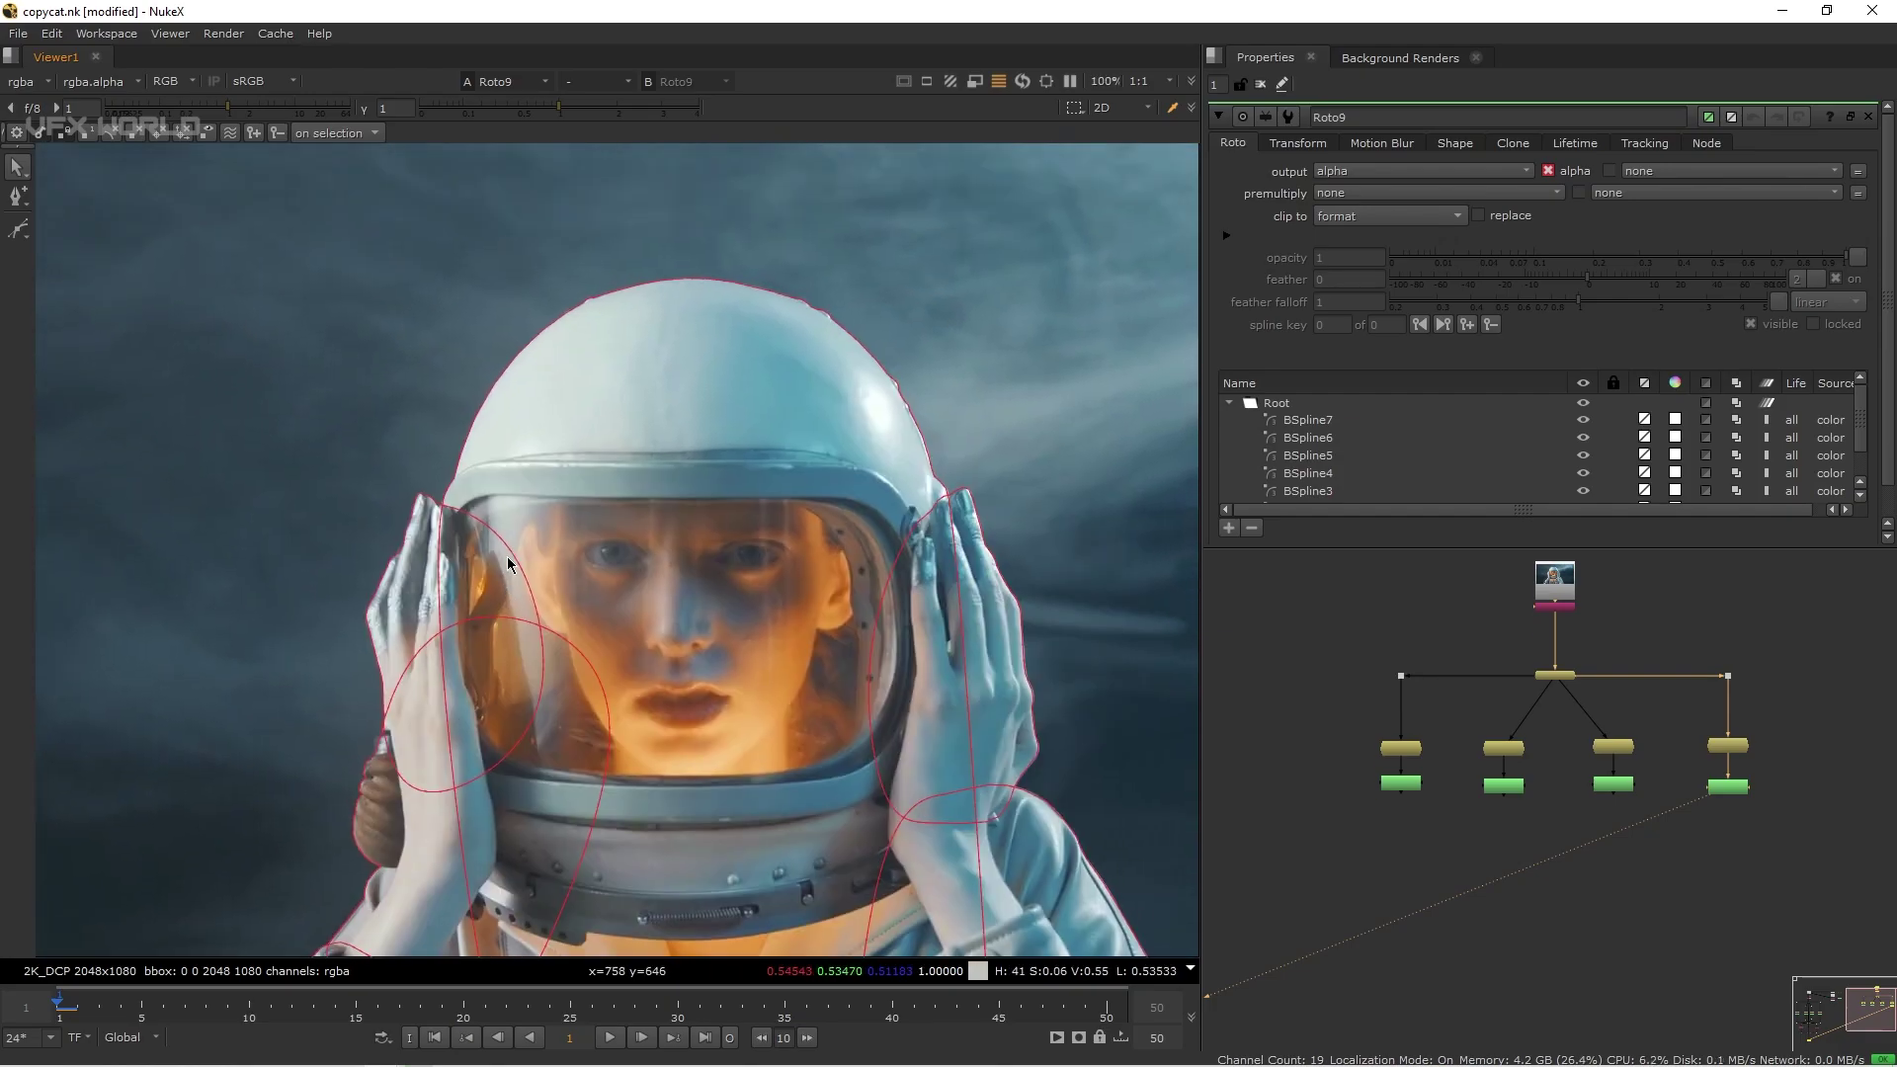
{"action": "middle_click_drag", "start_coordinate": [1072, 767], "coordinate": [845, 416]}
{"action": "scroll", "coordinate": [837, 648], "scroll_direction": "down", "scroll_amount": 2}
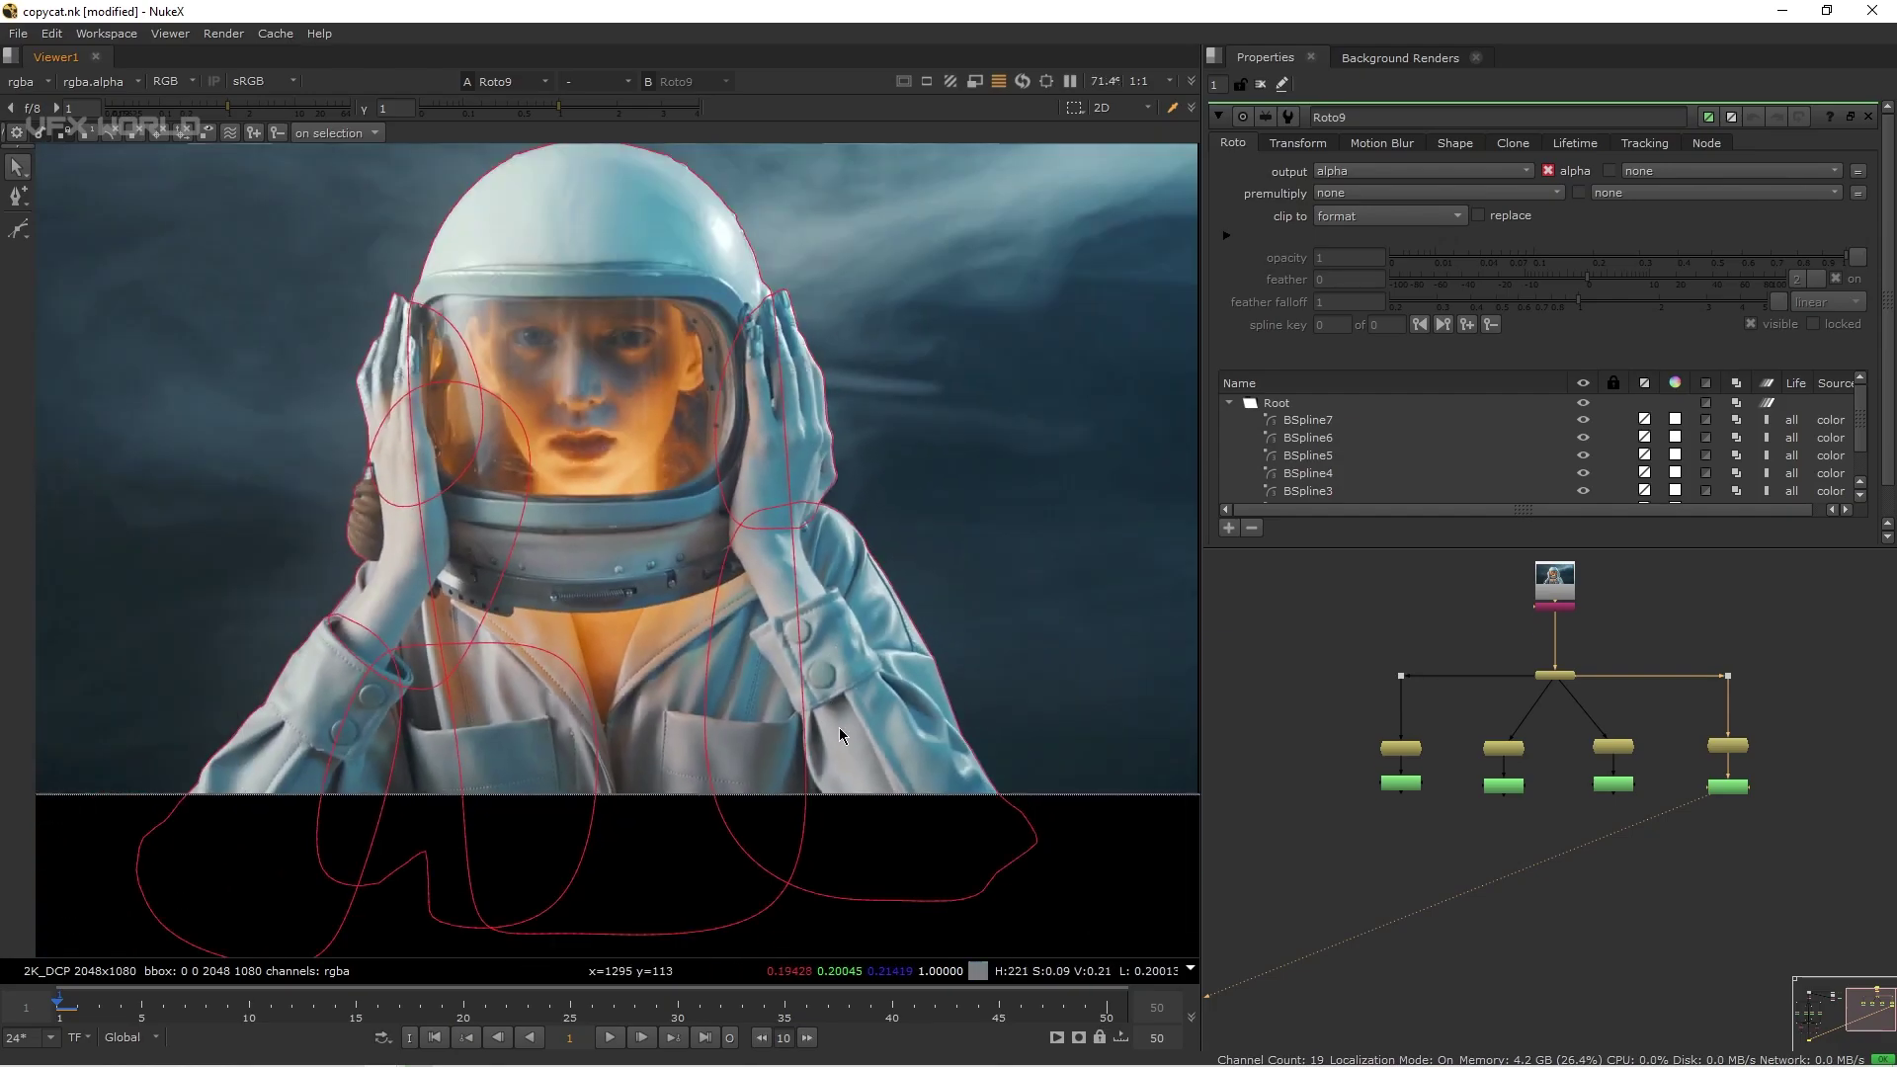
Add an AppendClip node and place it below the row of Roto nodes.
{"action": "scroll", "coordinate": [1440, 850], "scroll_direction": "down", "scroll_amount": 2}
{"action": "scroll", "coordinate": [1472, 820], "scroll_direction": "up", "scroll_amount": 2}
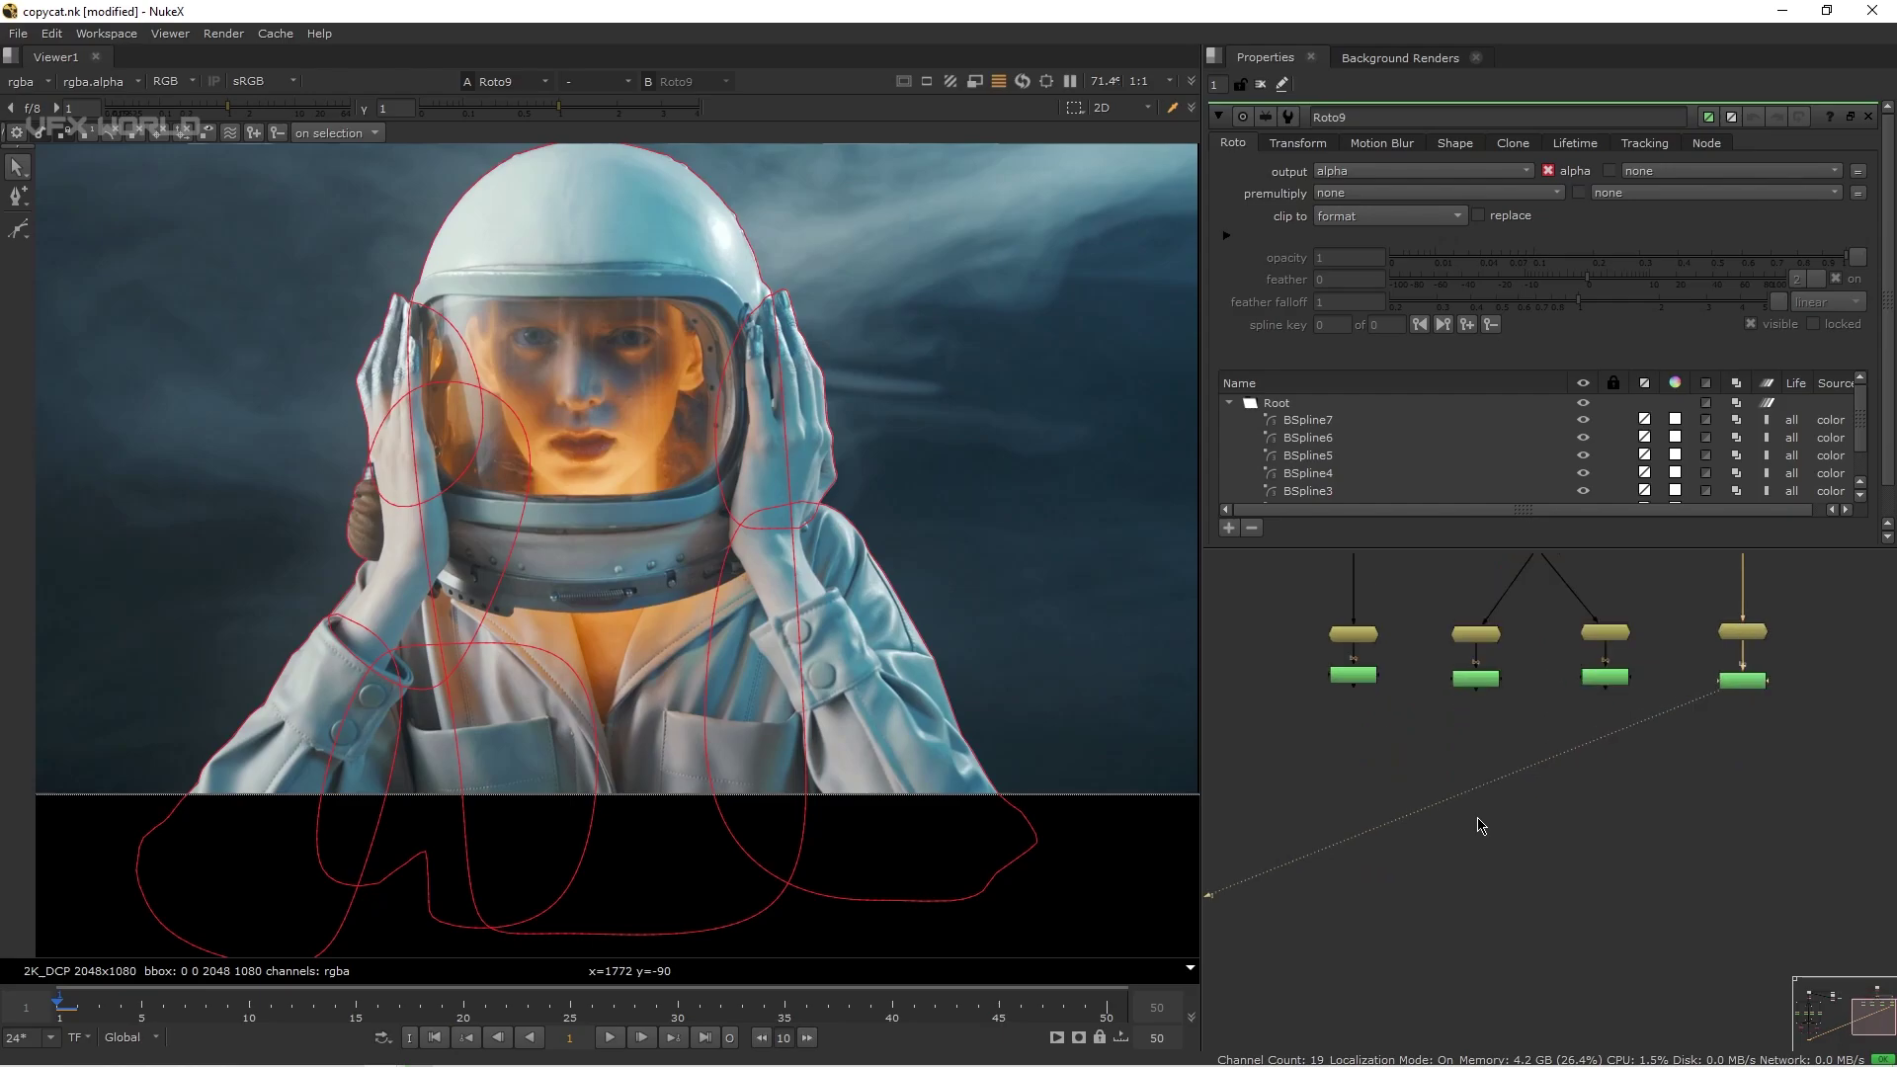
{"action": "key", "text": "Tab"}
{"action": "type", "text": "app"}
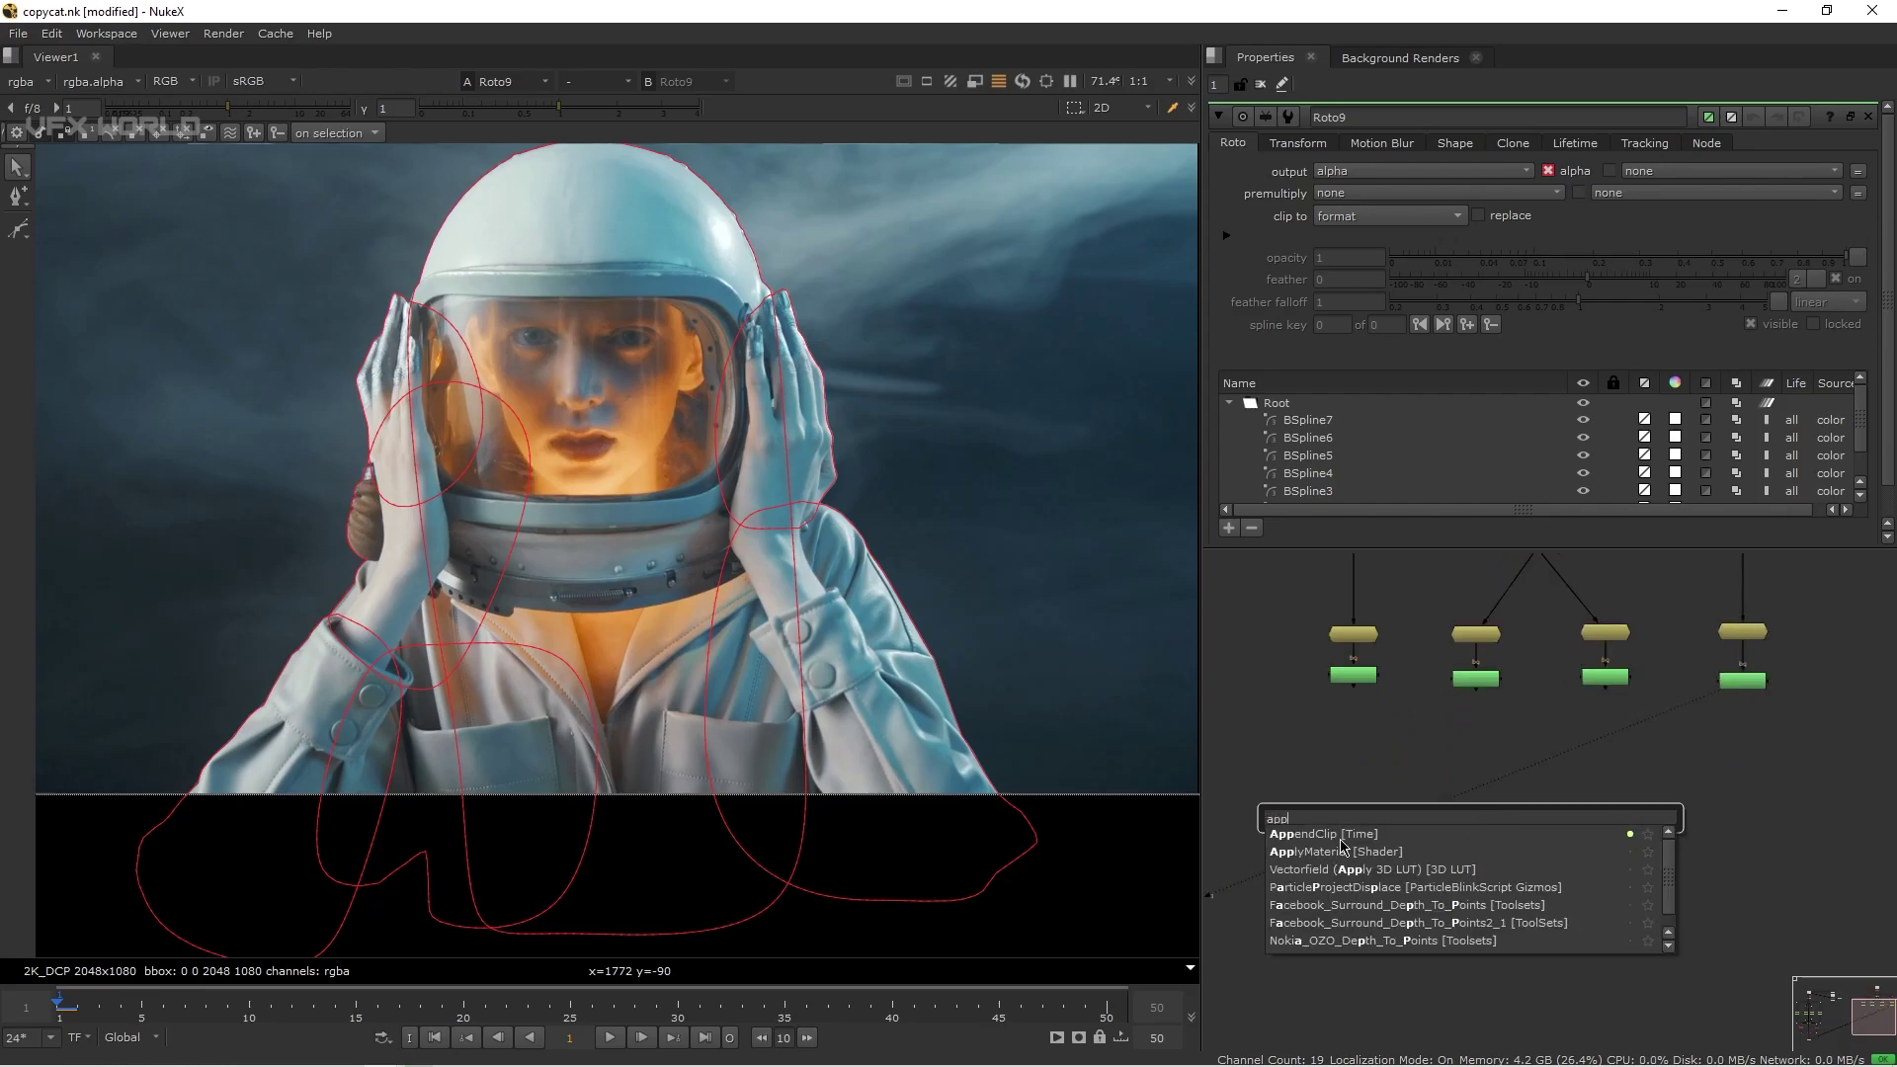
{"action": "left_click", "coordinate": [1341, 840]}
{"action": "scroll", "coordinate": [1453, 816], "scroll_direction": "up", "scroll_amount": 3}
{"action": "left_click_drag", "start_coordinate": [1496, 818], "coordinate": [1533, 778]}
{"action": "middle_click_drag", "start_coordinate": [1533, 778], "coordinate": [1536, 829]}
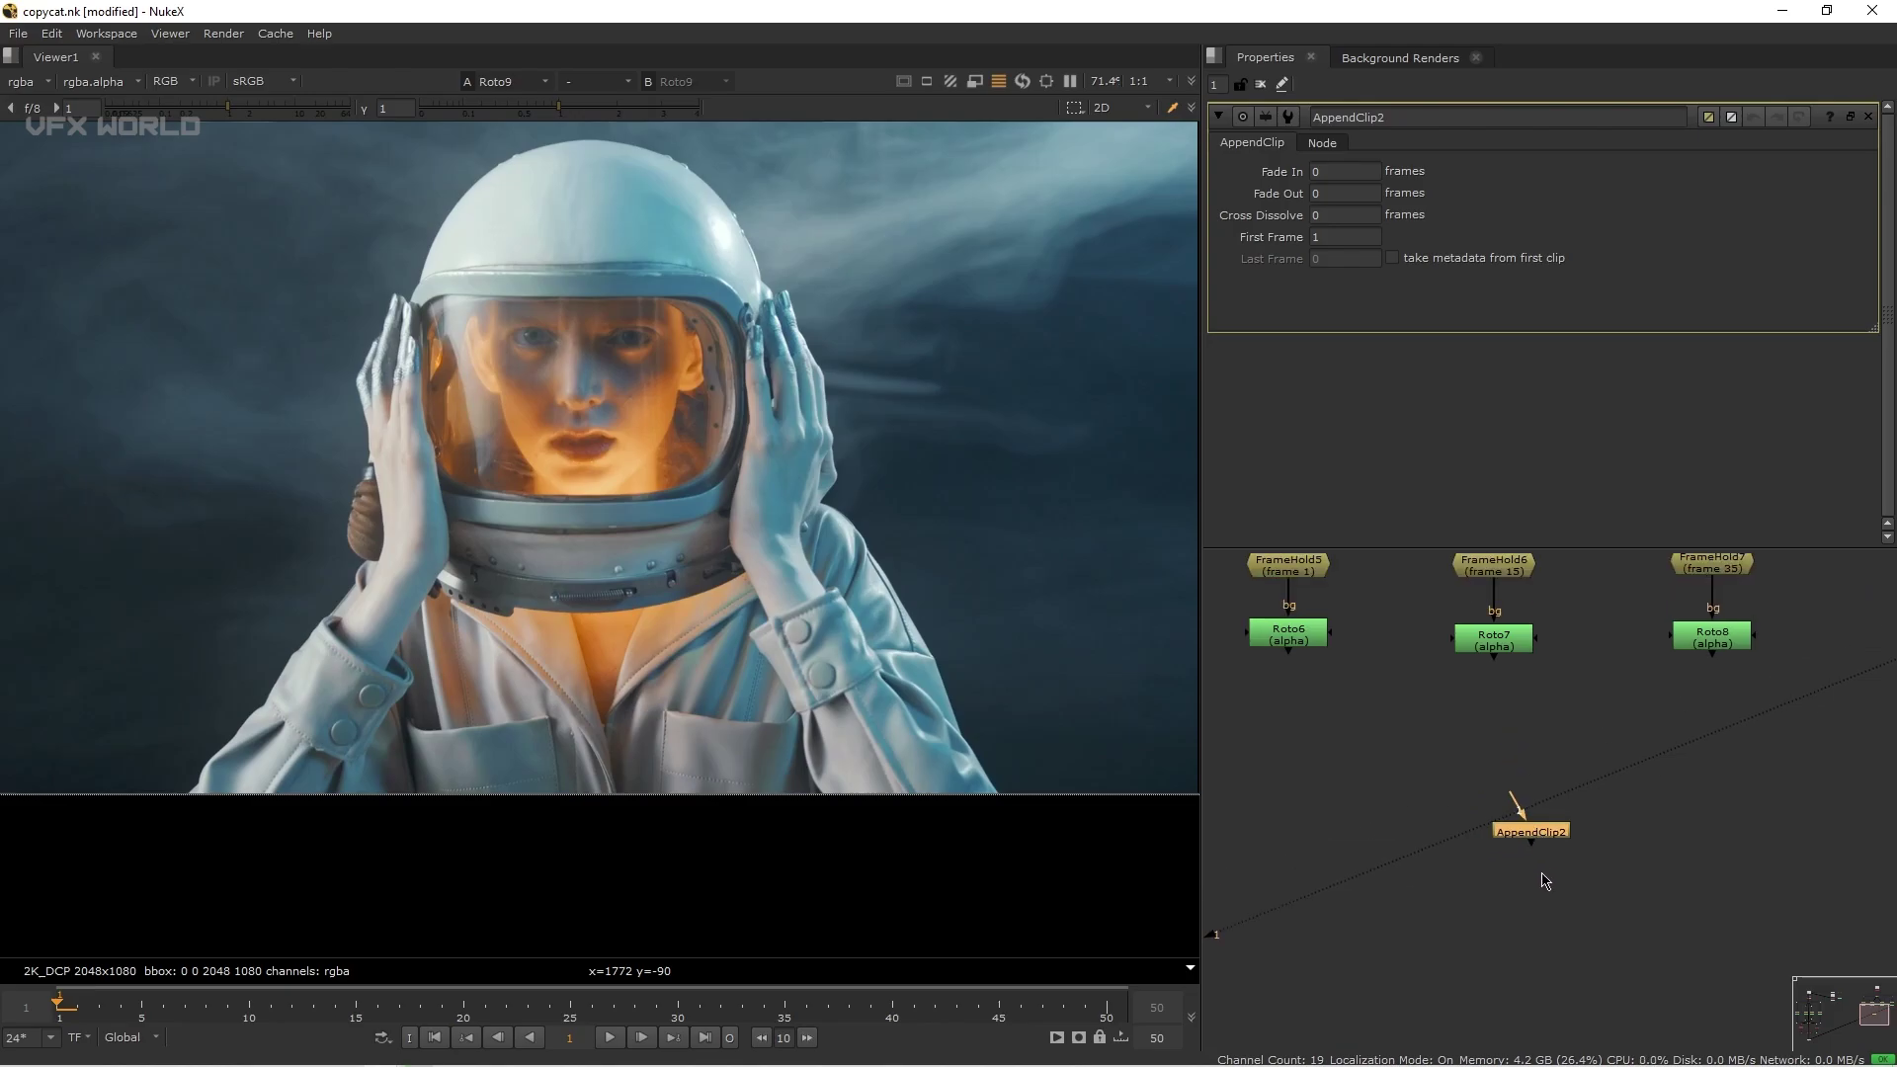
Connect the AppendClip inputs to the four Roto nodes in order, from the frame 1 branch to the frame 50 branch.
{"action": "left_click_drag", "start_coordinate": [1529, 816], "coordinate": [1290, 638]}
{"action": "left_click_drag", "start_coordinate": [1490, 833], "coordinate": [1494, 638]}
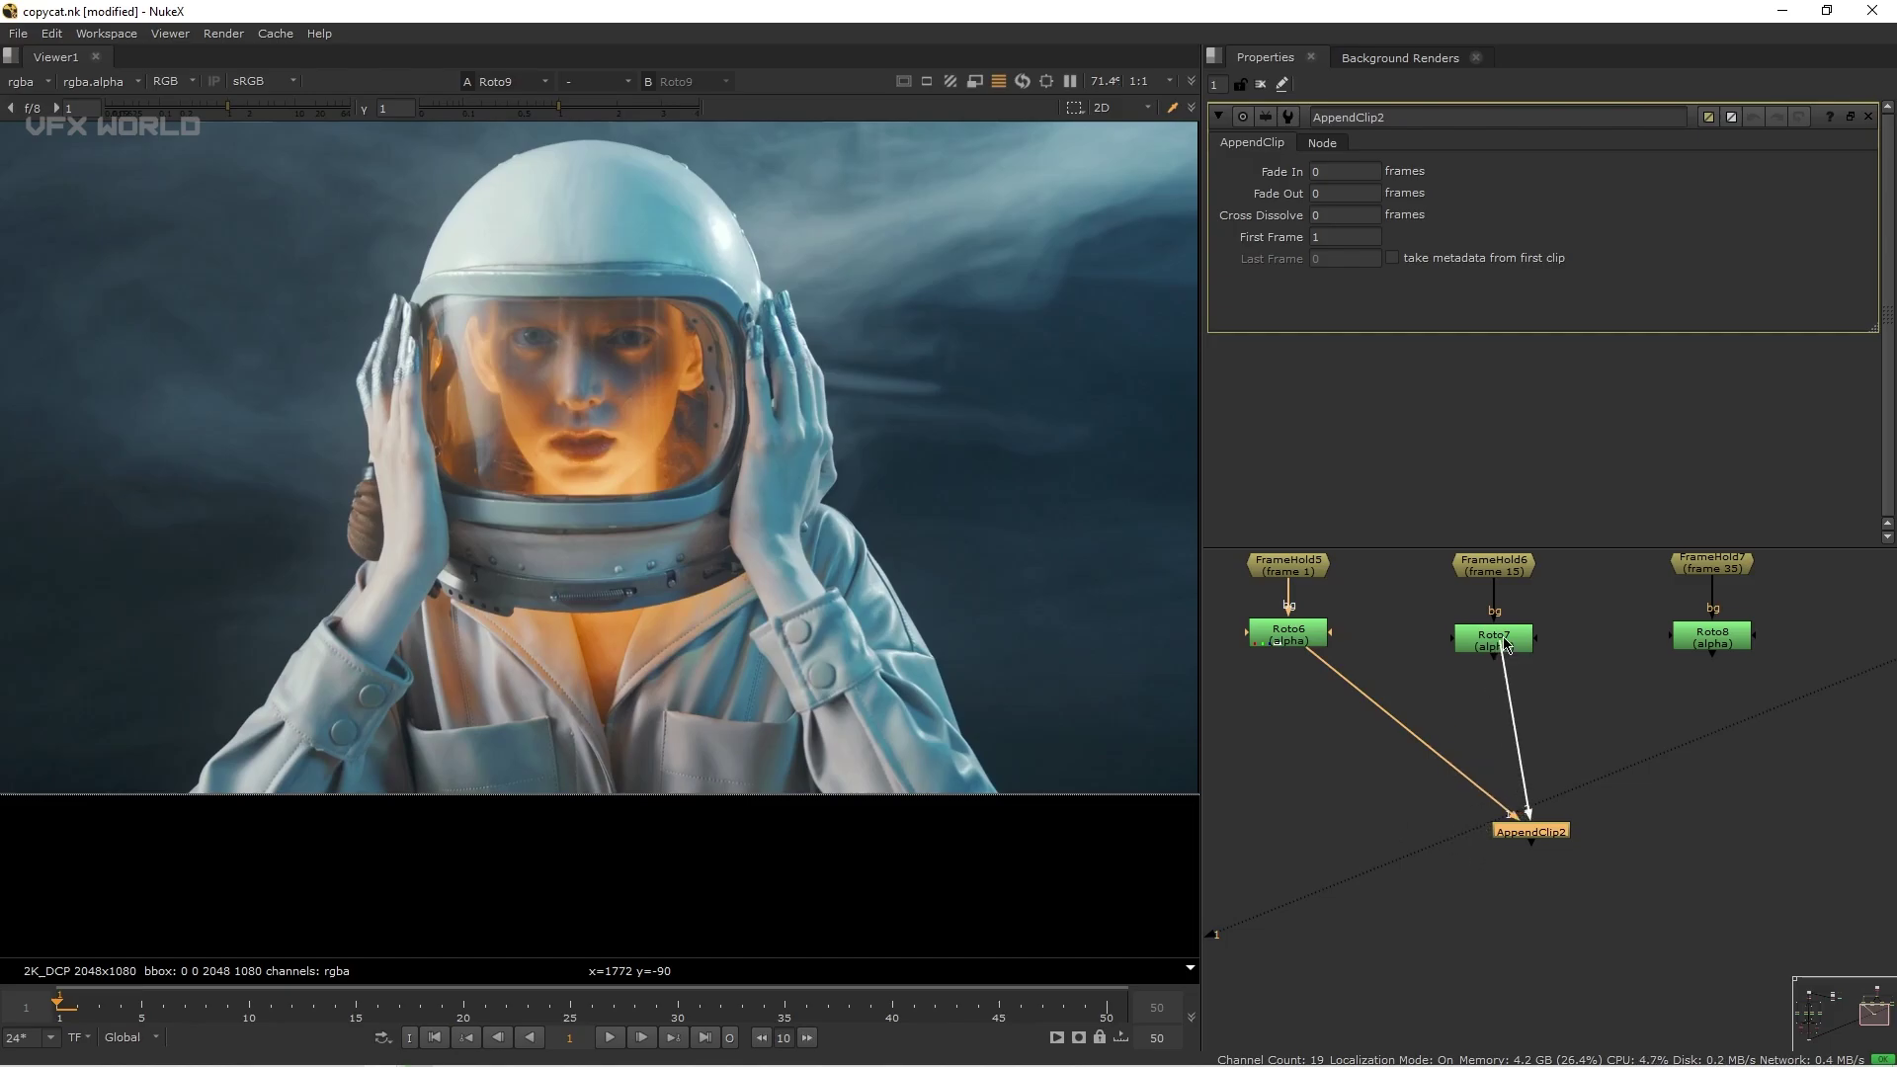
{"action": "left_click_drag", "start_coordinate": [1484, 833], "coordinate": [1688, 642]}
{"action": "middle_click_drag", "start_coordinate": [1674, 690], "coordinate": [1618, 771]}
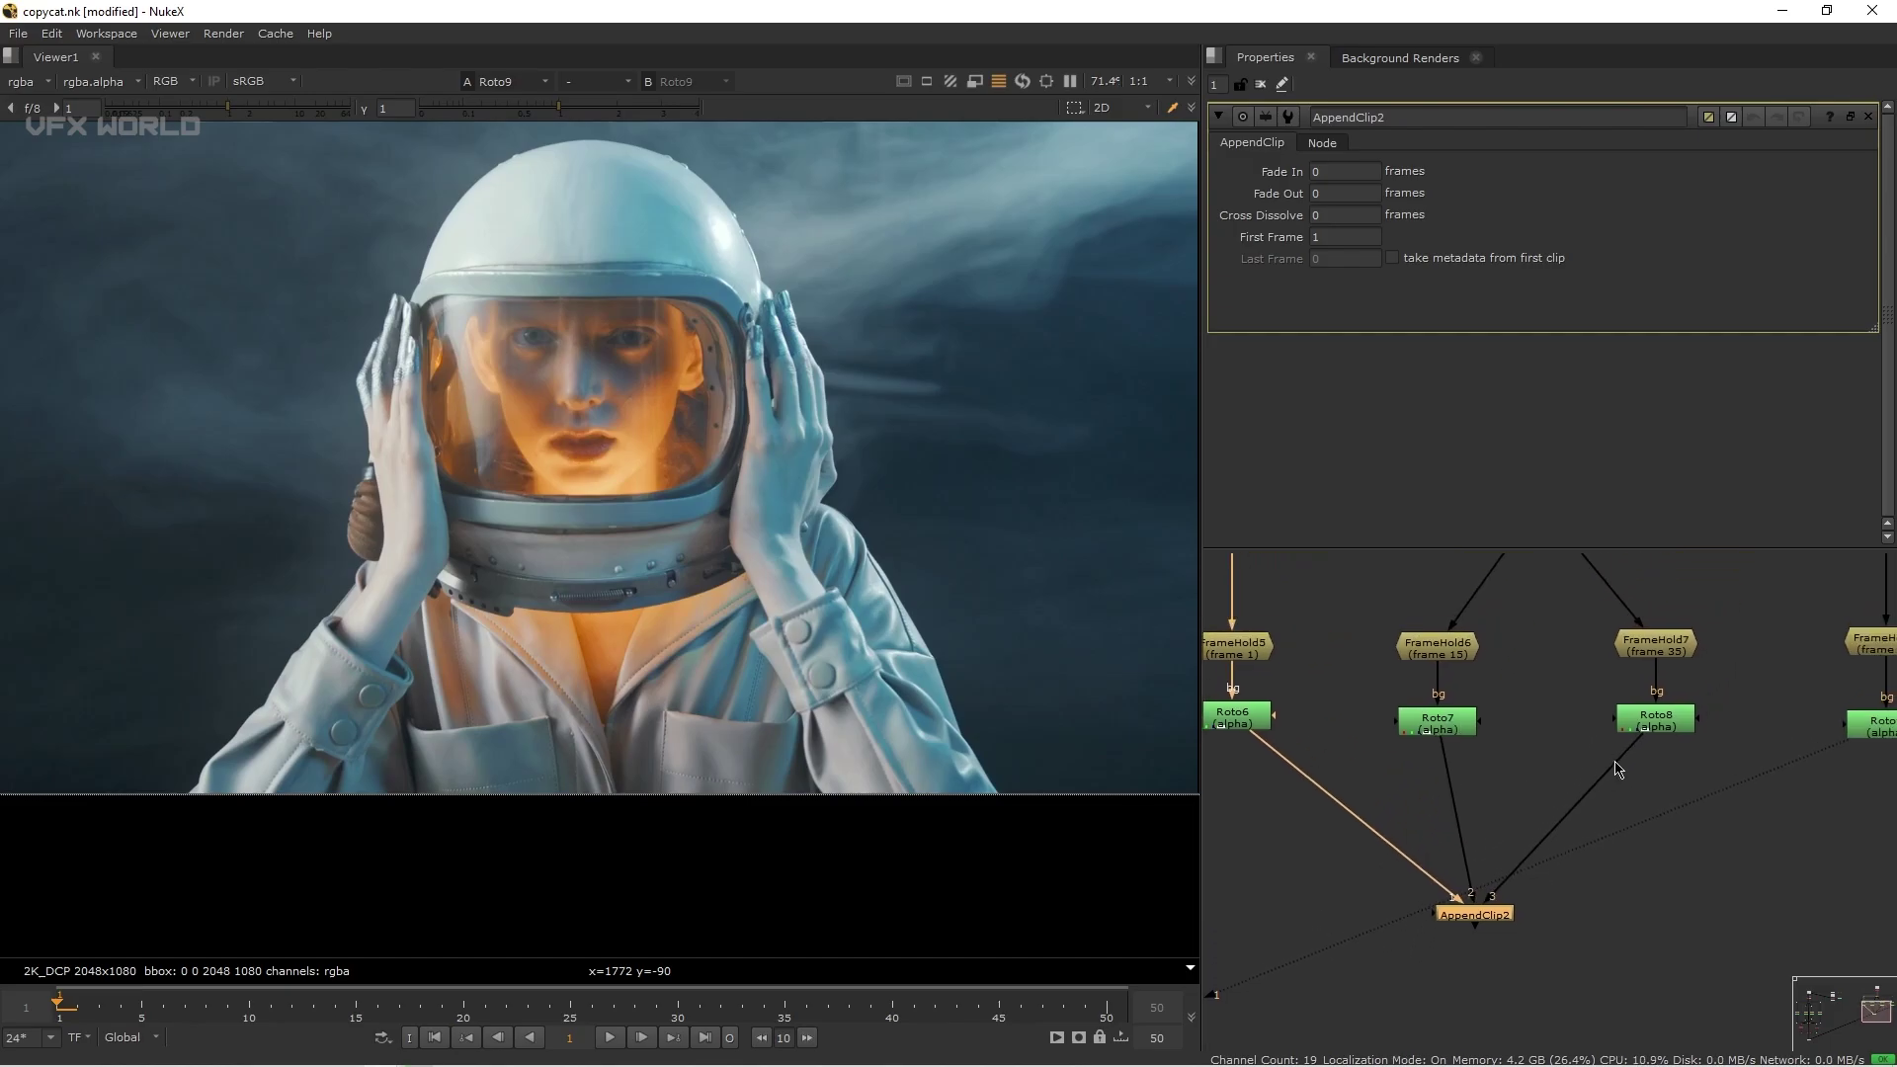
{"action": "scroll", "coordinate": [1618, 771], "scroll_direction": "down", "scroll_amount": 1}
{"action": "left_click_drag", "start_coordinate": [1512, 883], "coordinate": [1562, 907]}
View the AppendClip node's output and check the order of its numbered input connections.
{"action": "key", "text": "1"}
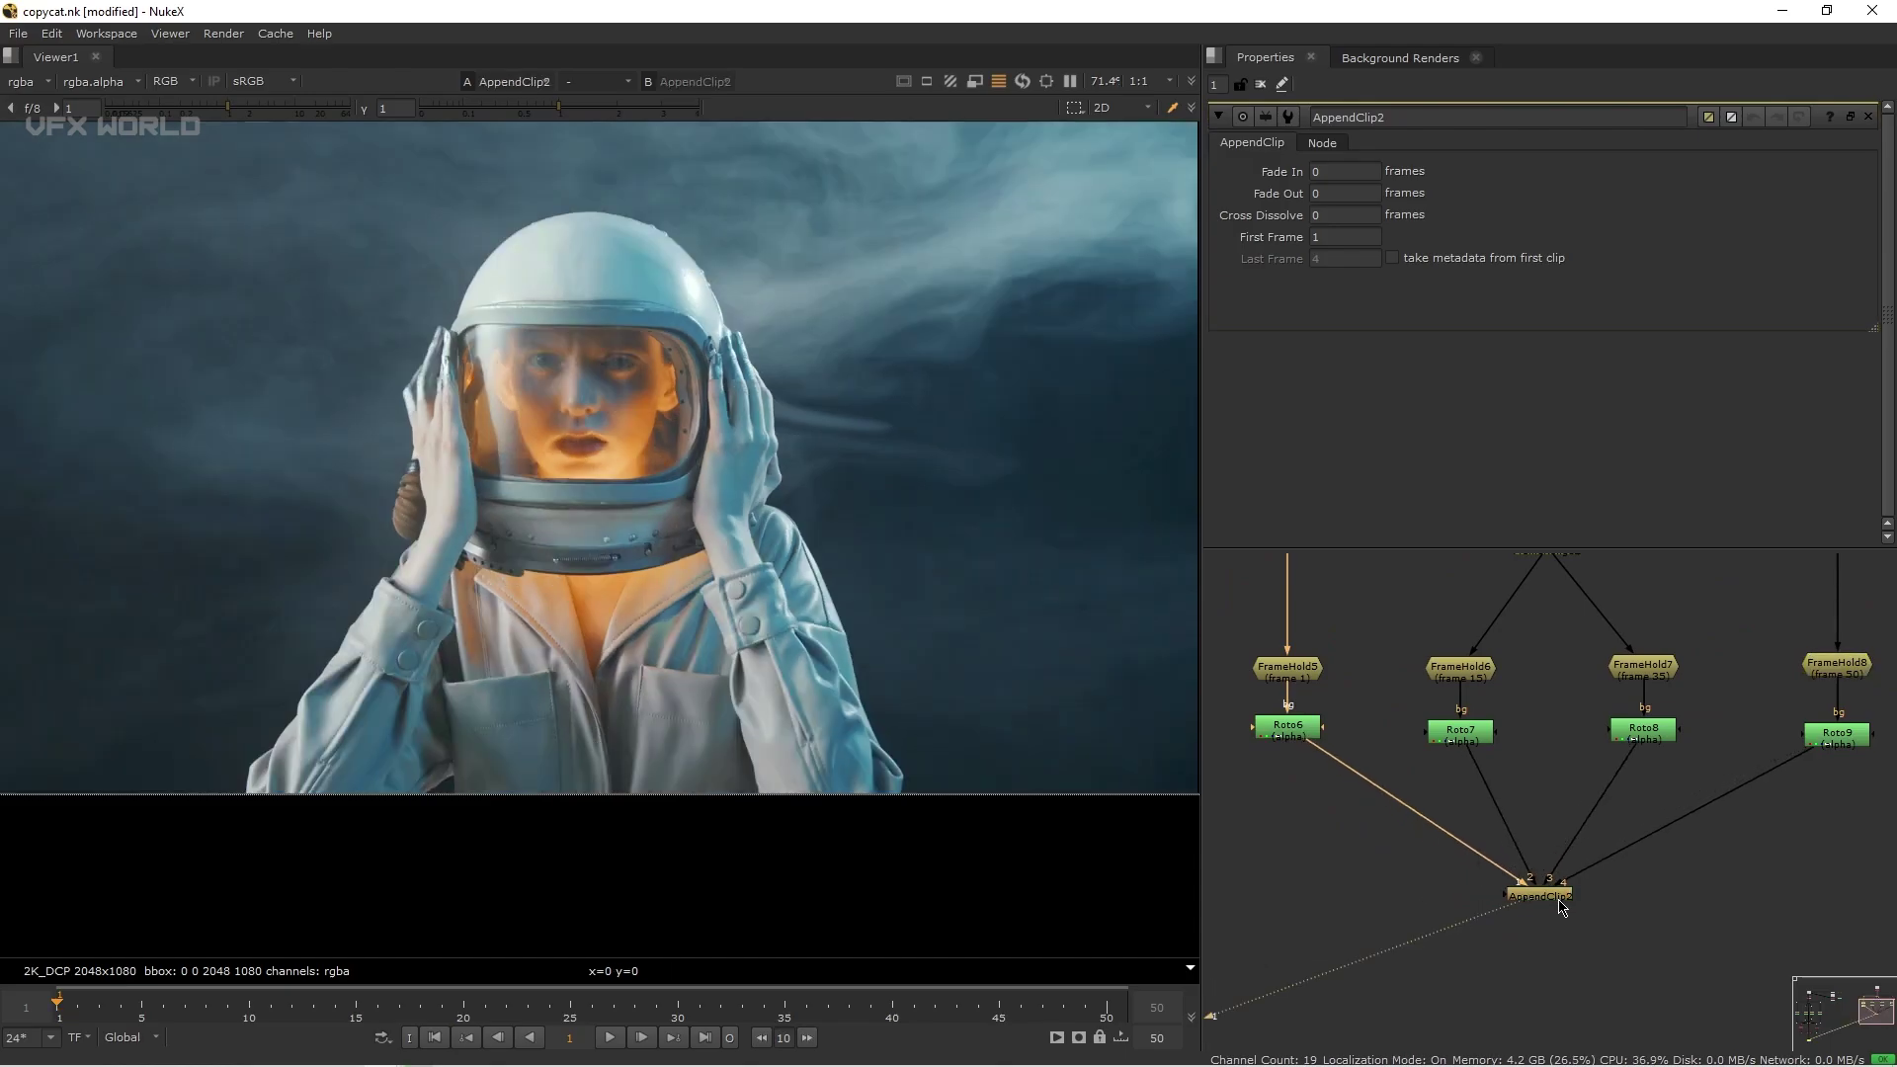
{"action": "scroll", "coordinate": [606, 546], "scroll_direction": "down", "scroll_amount": 1}
{"action": "middle_click_drag", "start_coordinate": [605, 546], "coordinate": [585, 613]}
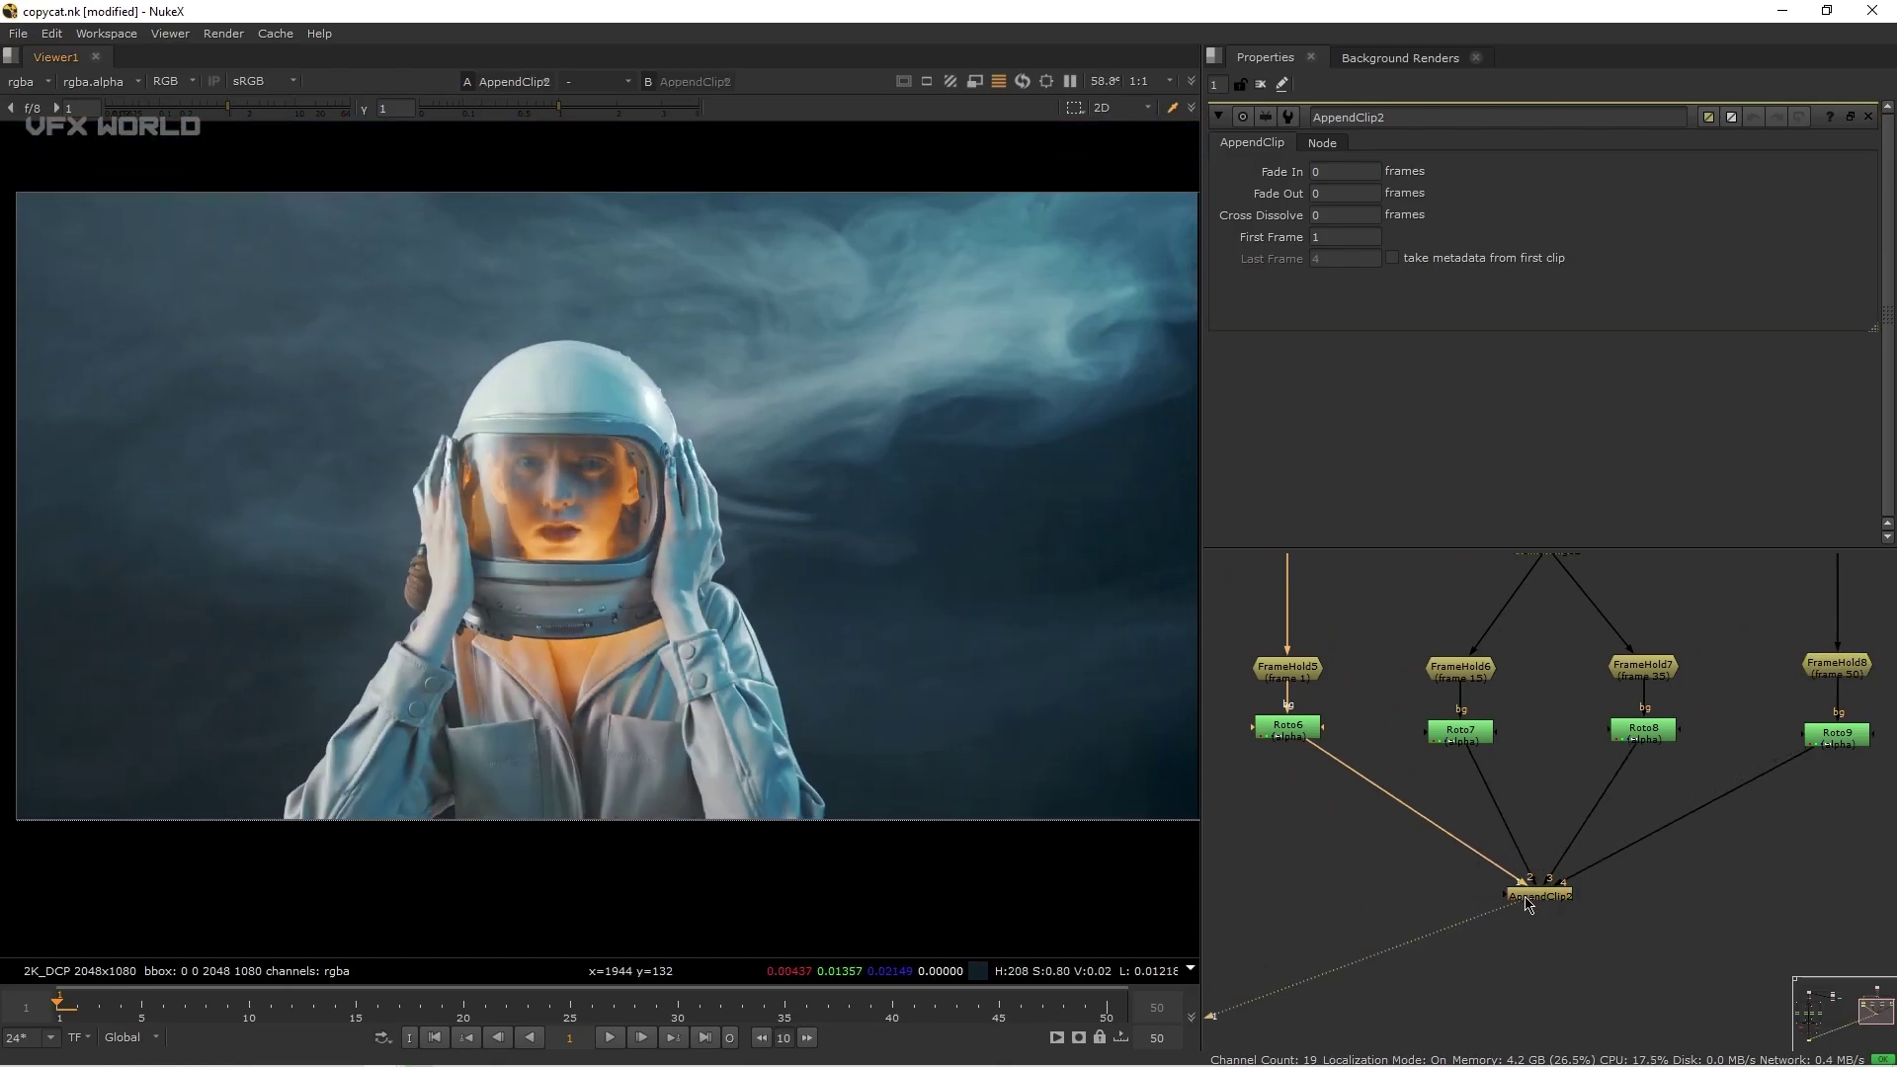
{"action": "scroll", "coordinate": [1528, 904], "scroll_direction": "up", "scroll_amount": 2}
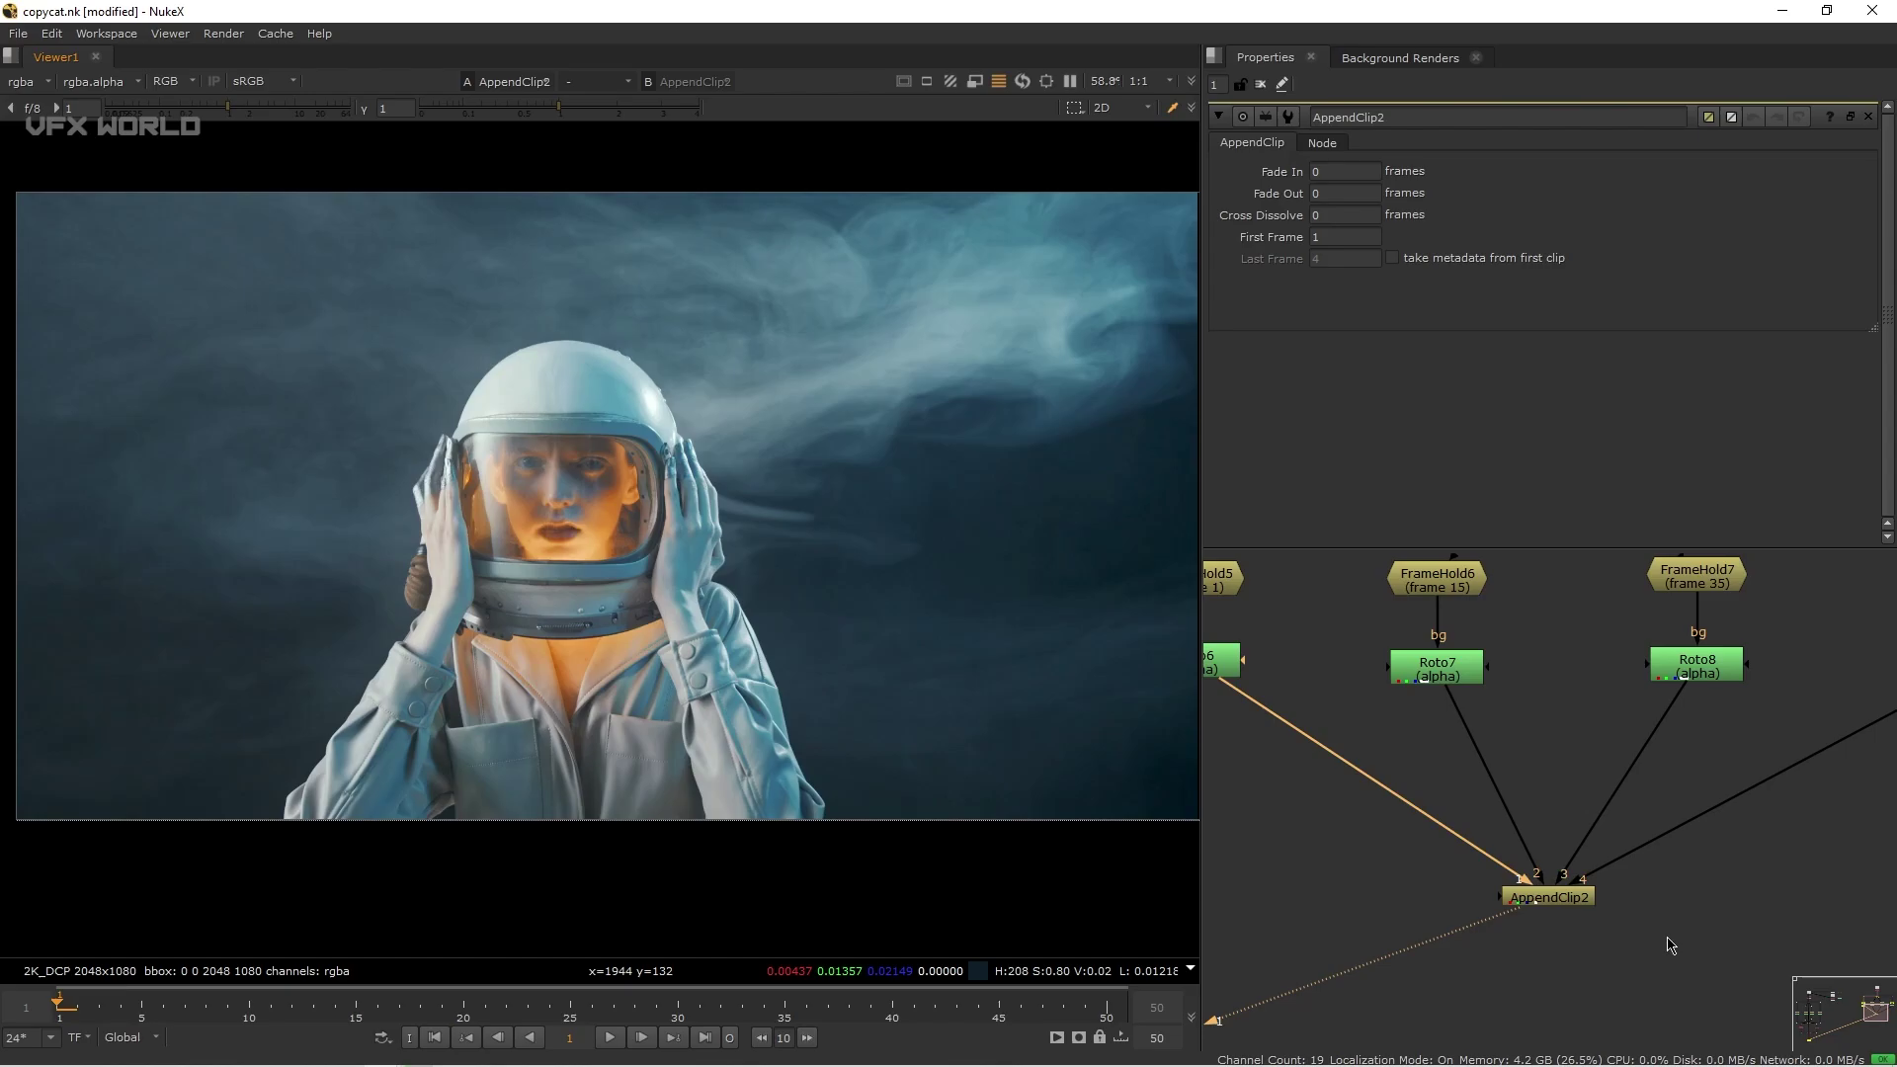
{"action": "scroll", "coordinate": [1410, 869], "scroll_direction": "down", "scroll_amount": 2}
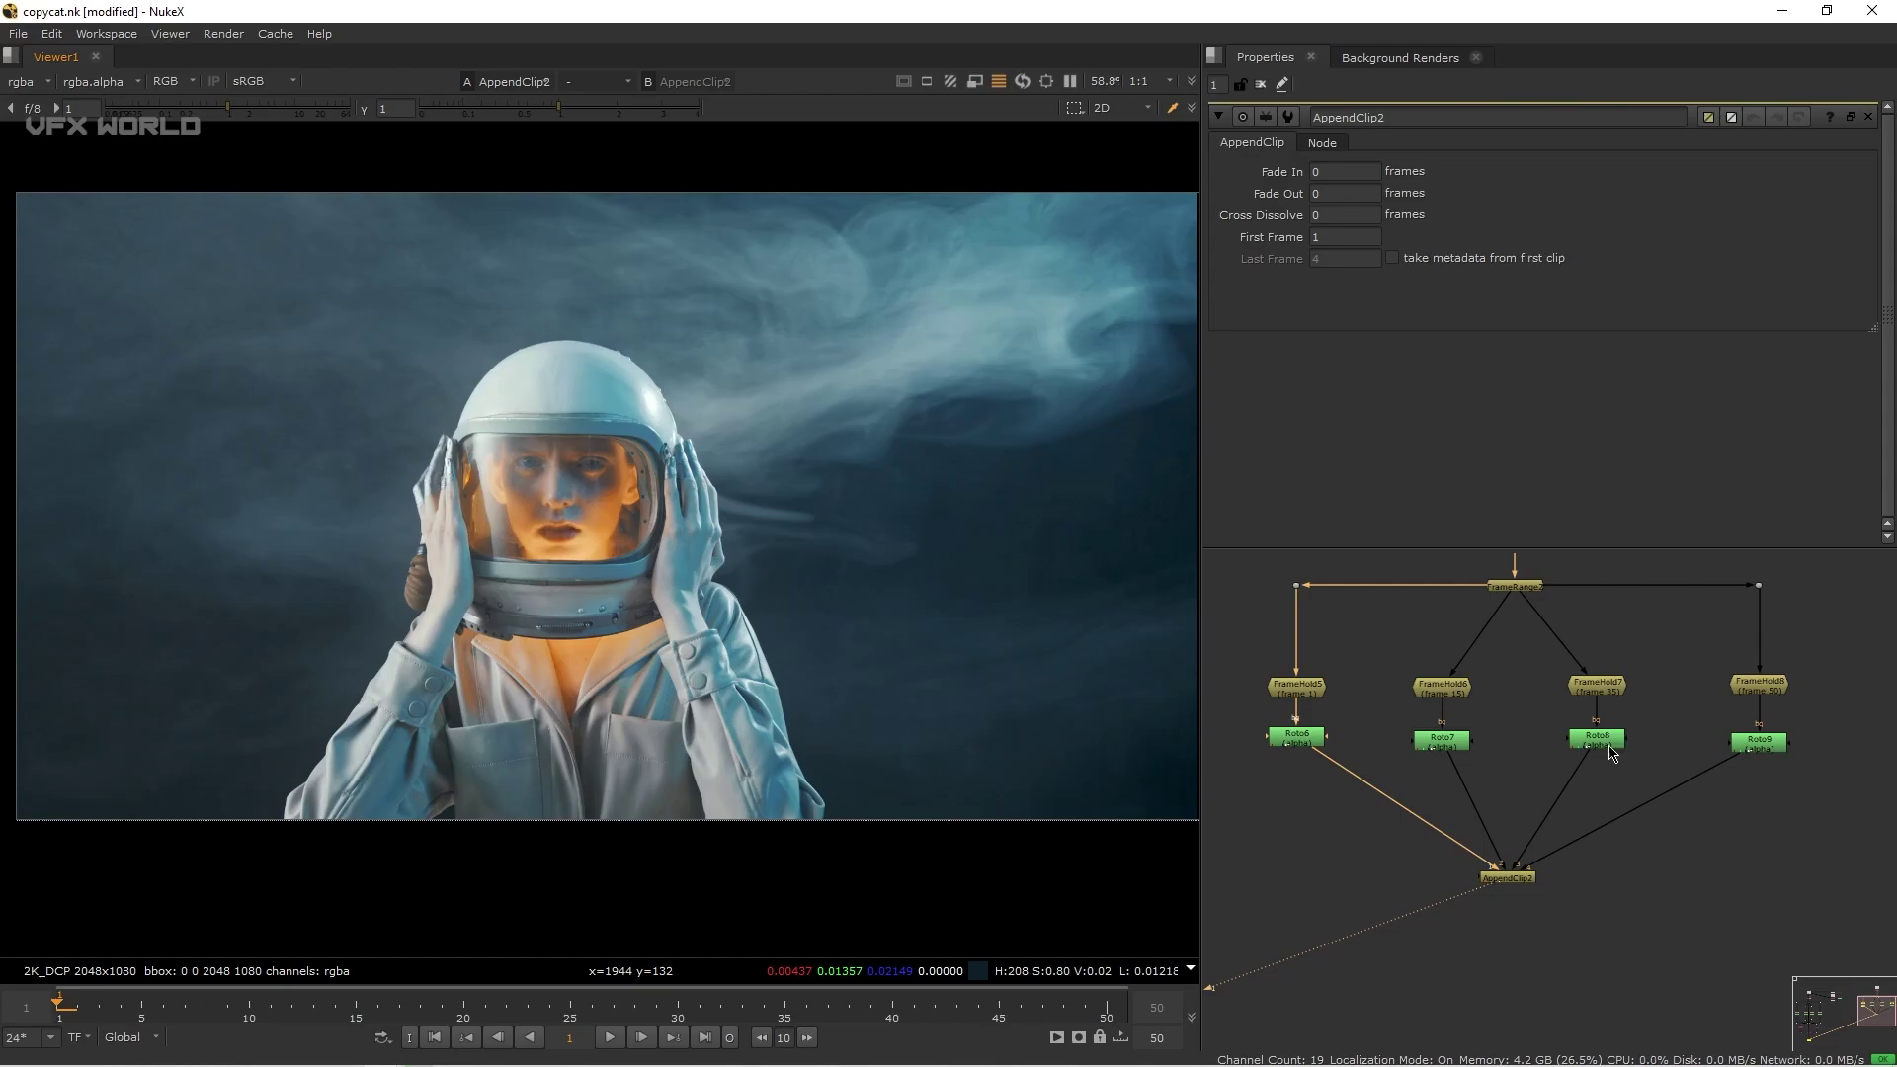
Add a Shuffle node below the AppendClip and route only the input alpha channel into the output red channel.
{"action": "scroll", "coordinate": [1610, 753], "scroll_direction": "up", "scroll_amount": 2}
{"action": "left_click", "coordinate": [1564, 810]}
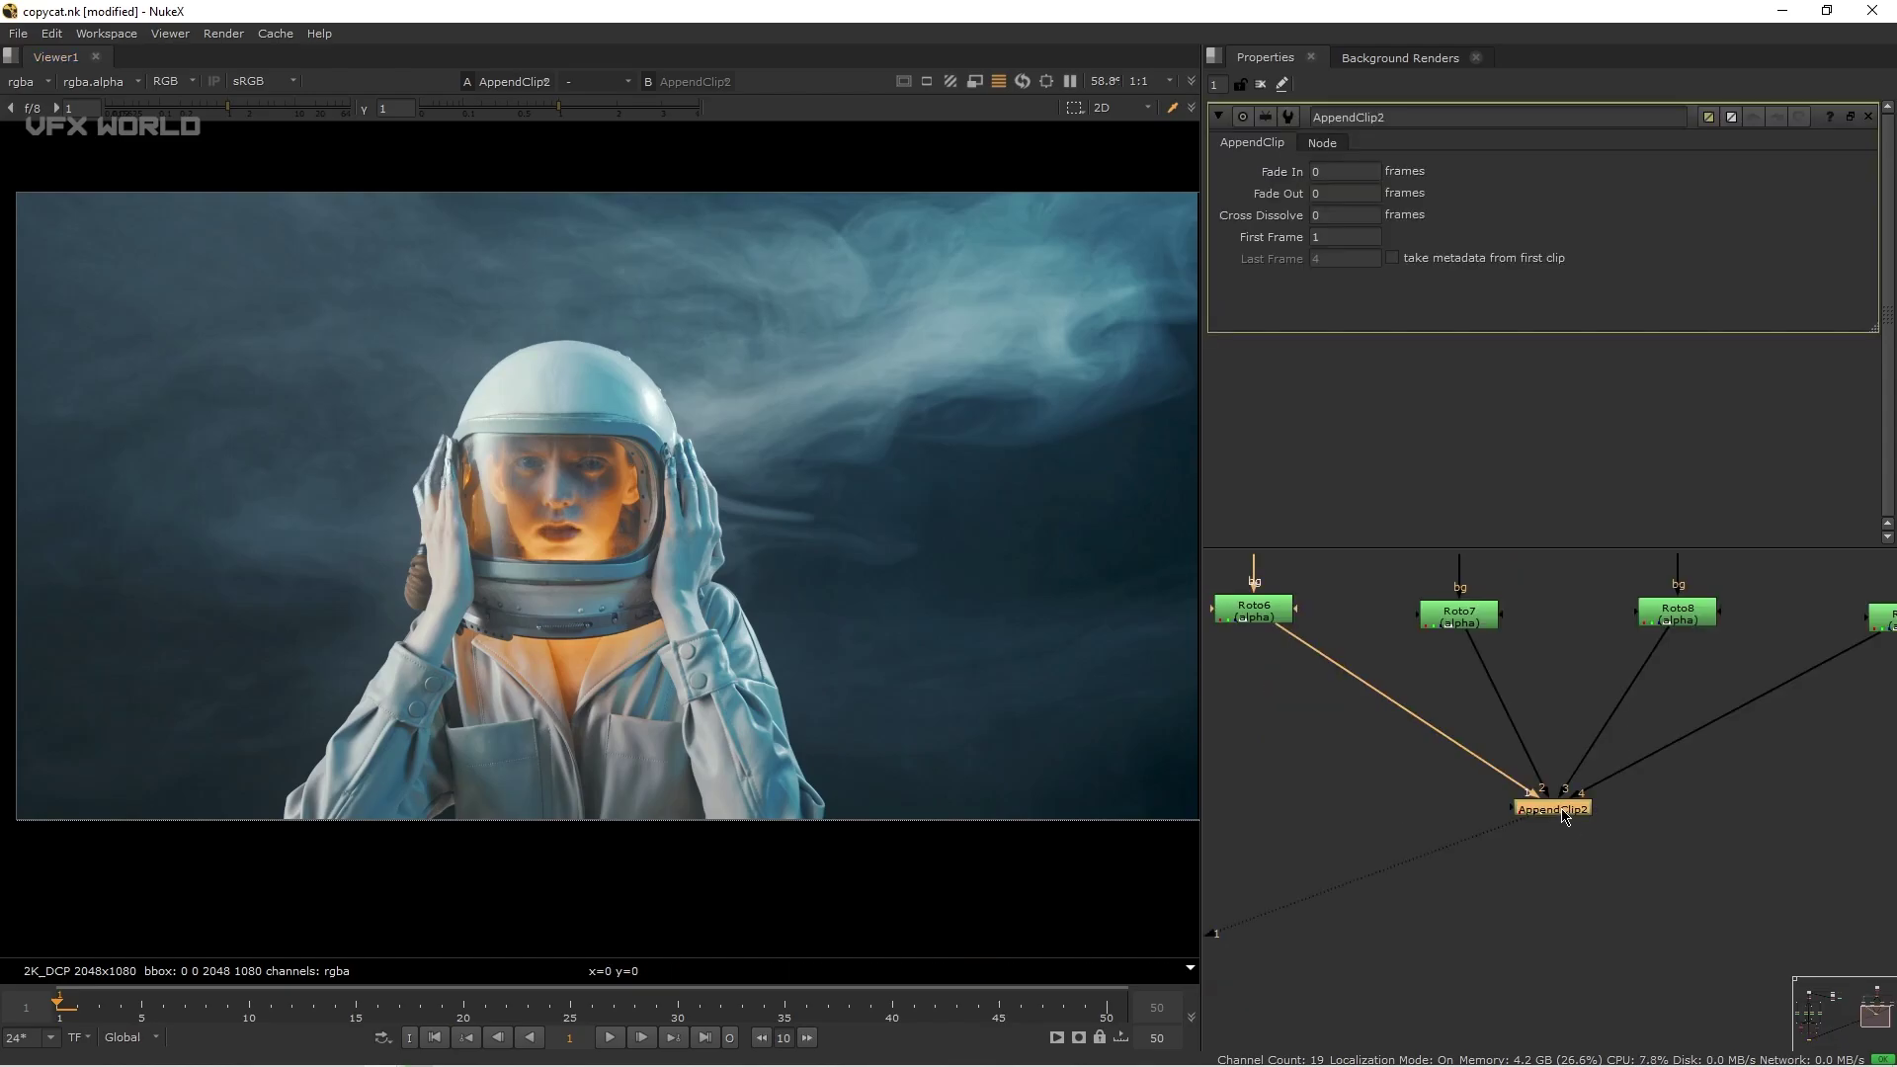
{"action": "key", "text": "Tab"}
{"action": "type", "text": "shu"}
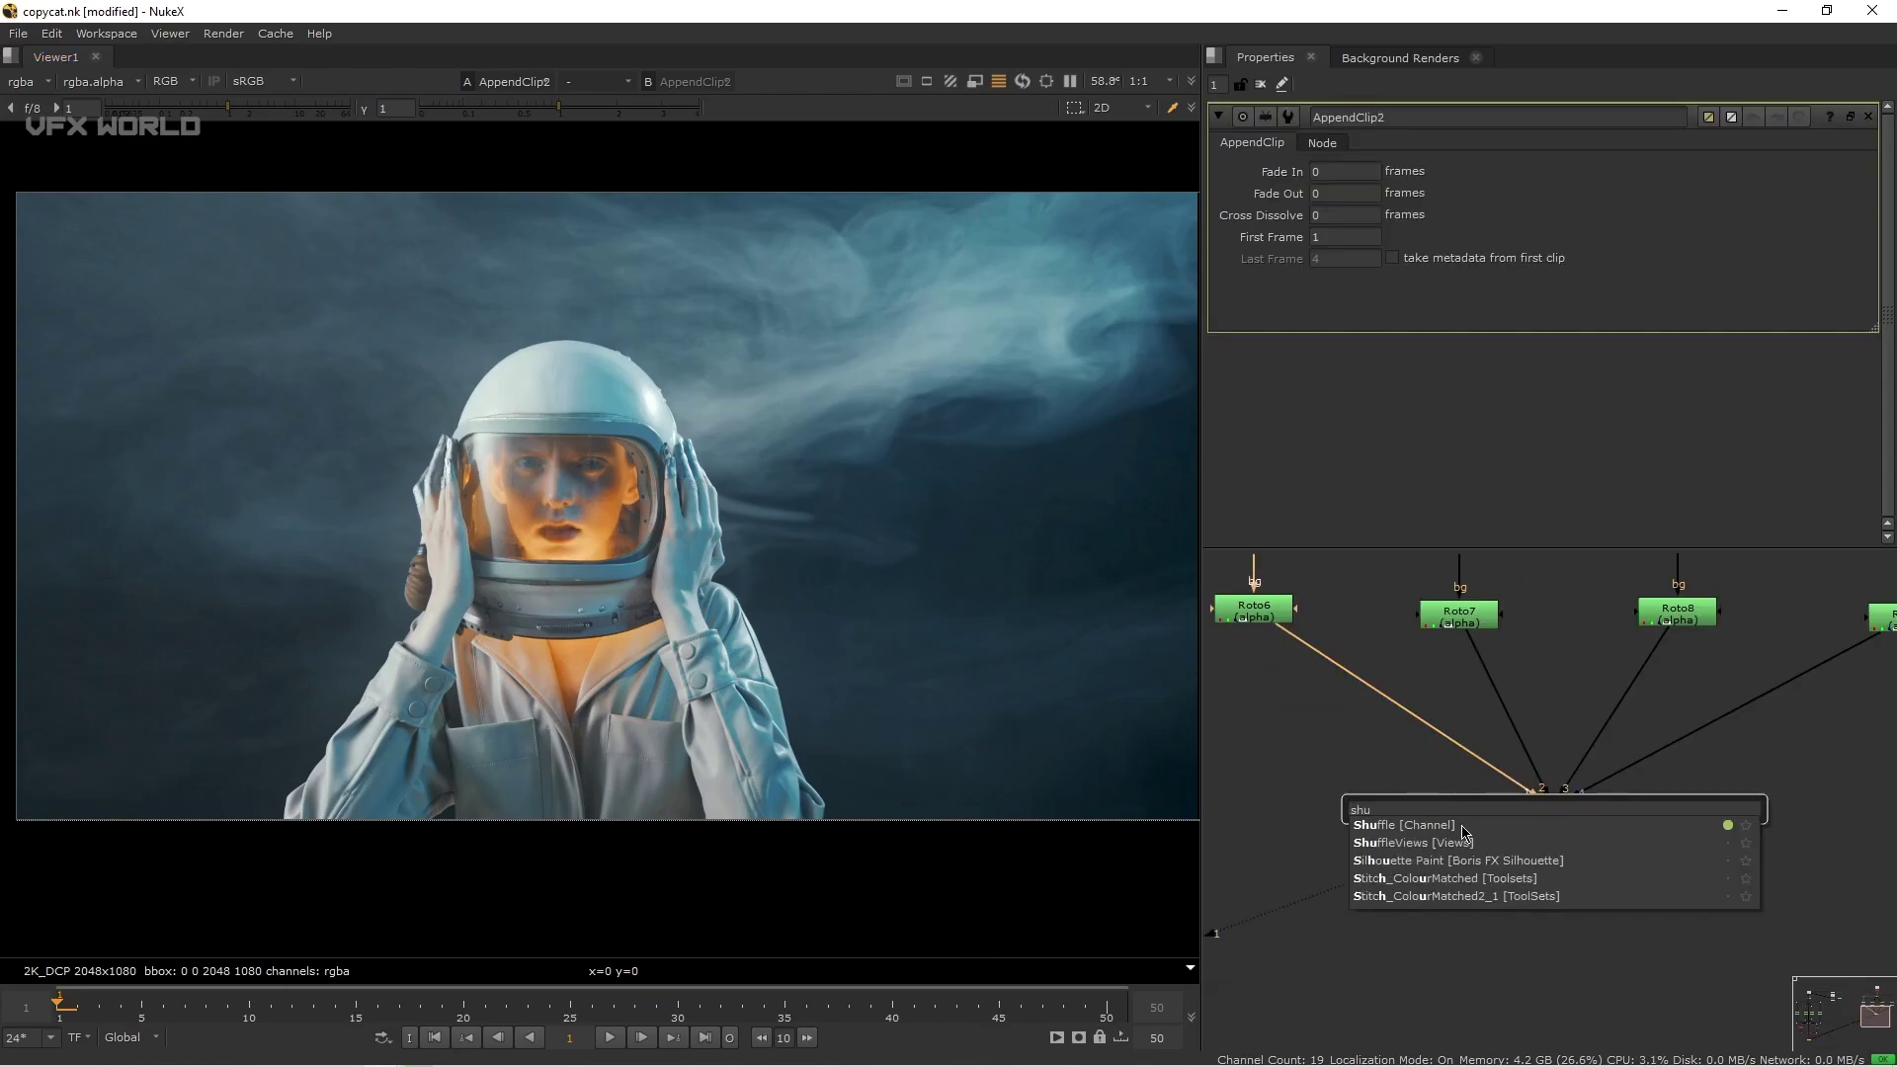
{"action": "key", "text": "Return"}
{"action": "left_click_drag", "start_coordinate": [1575, 856], "coordinate": [1410, 856]}
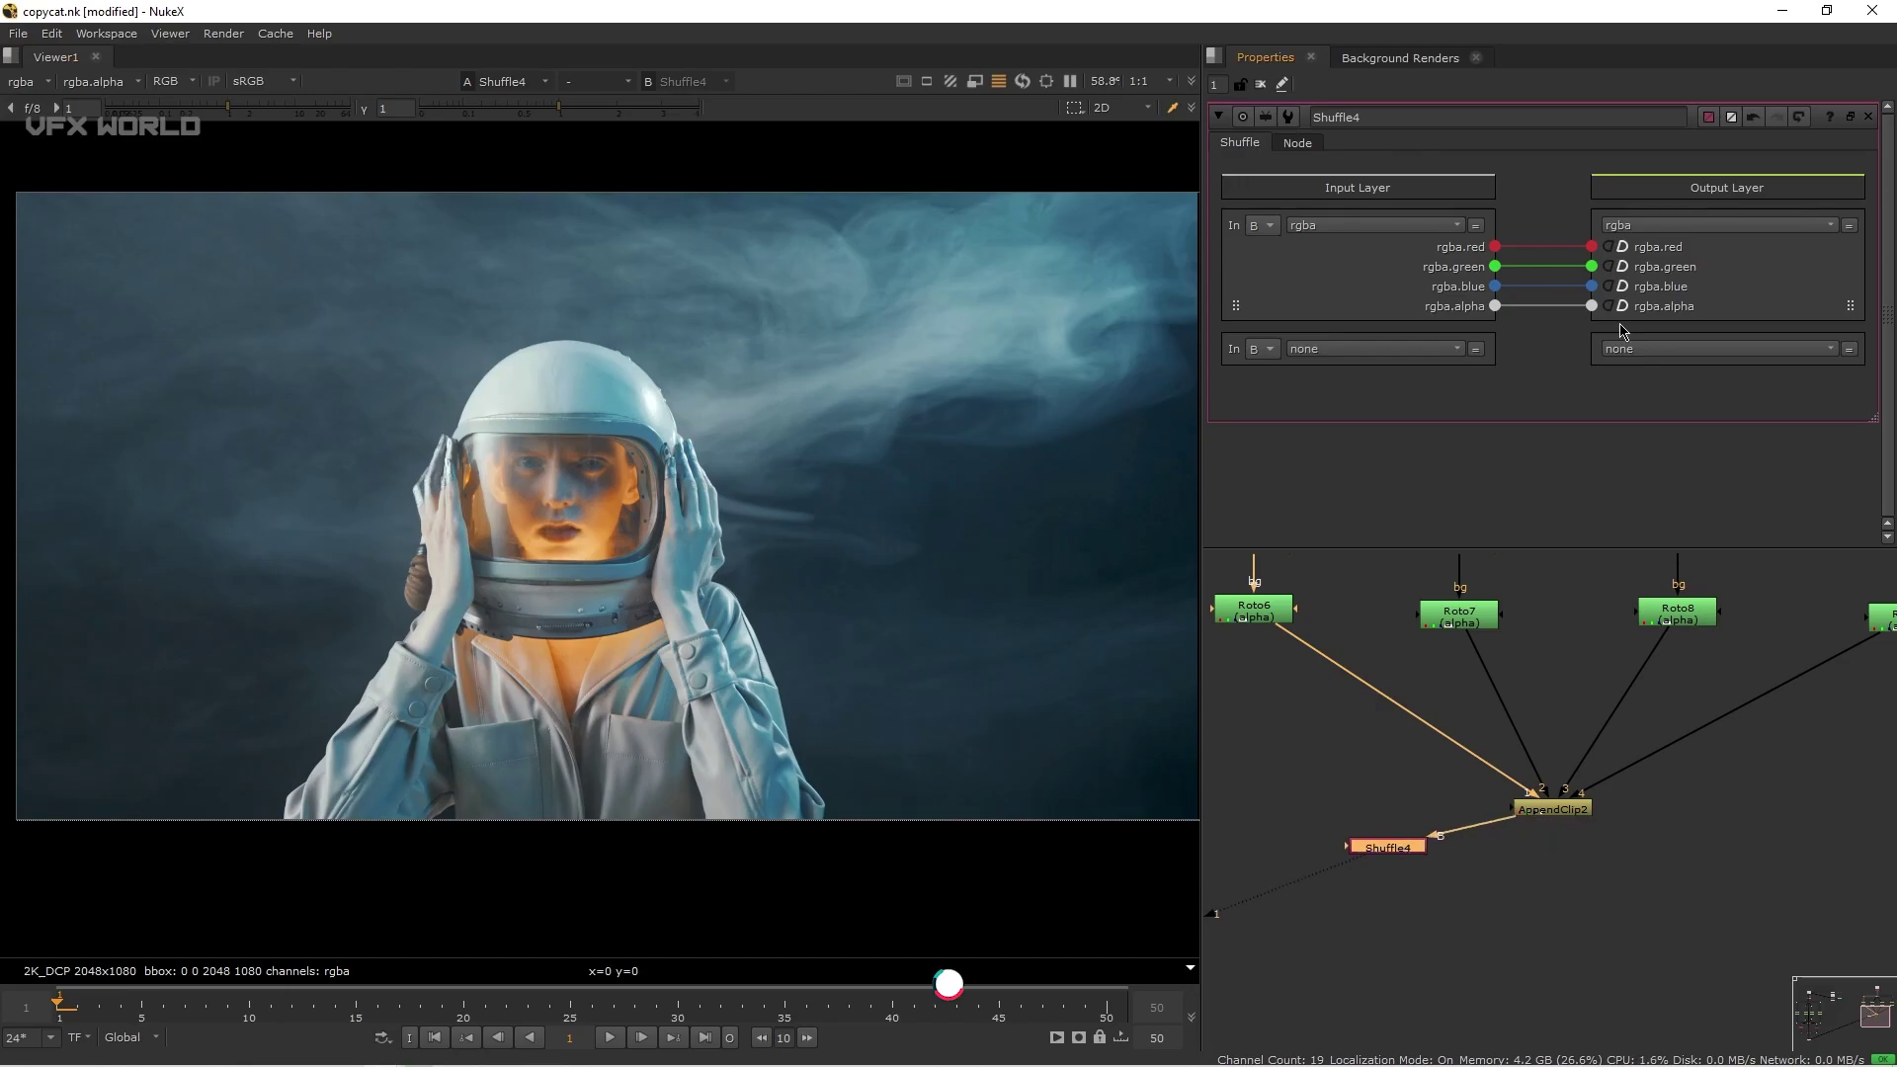
{"action": "left_click_drag", "start_coordinate": [1590, 305], "coordinate": [1543, 331]}
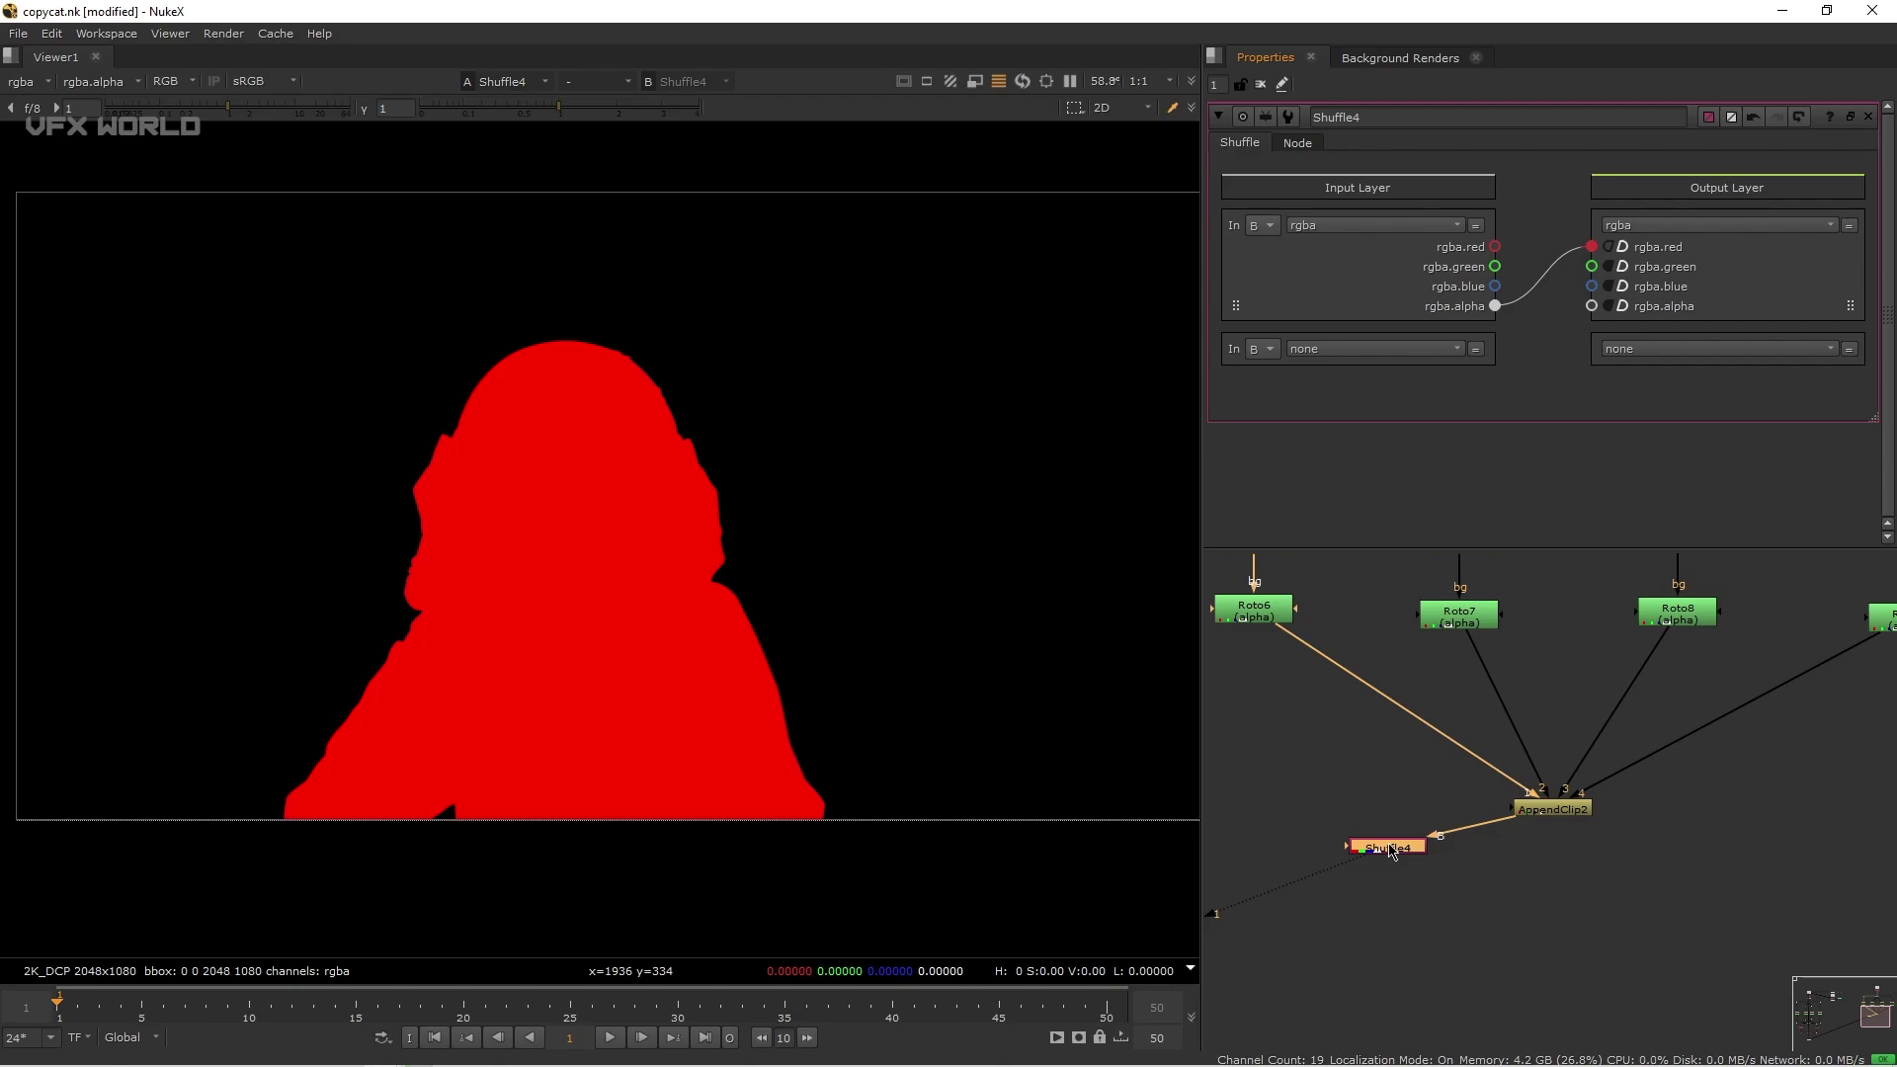
Add a Remove node after the Shuffle, set its operation to keep, and keep only the red channel of rgba.
{"action": "key", "text": "Tab"}
{"action": "type", "text": "remo"}
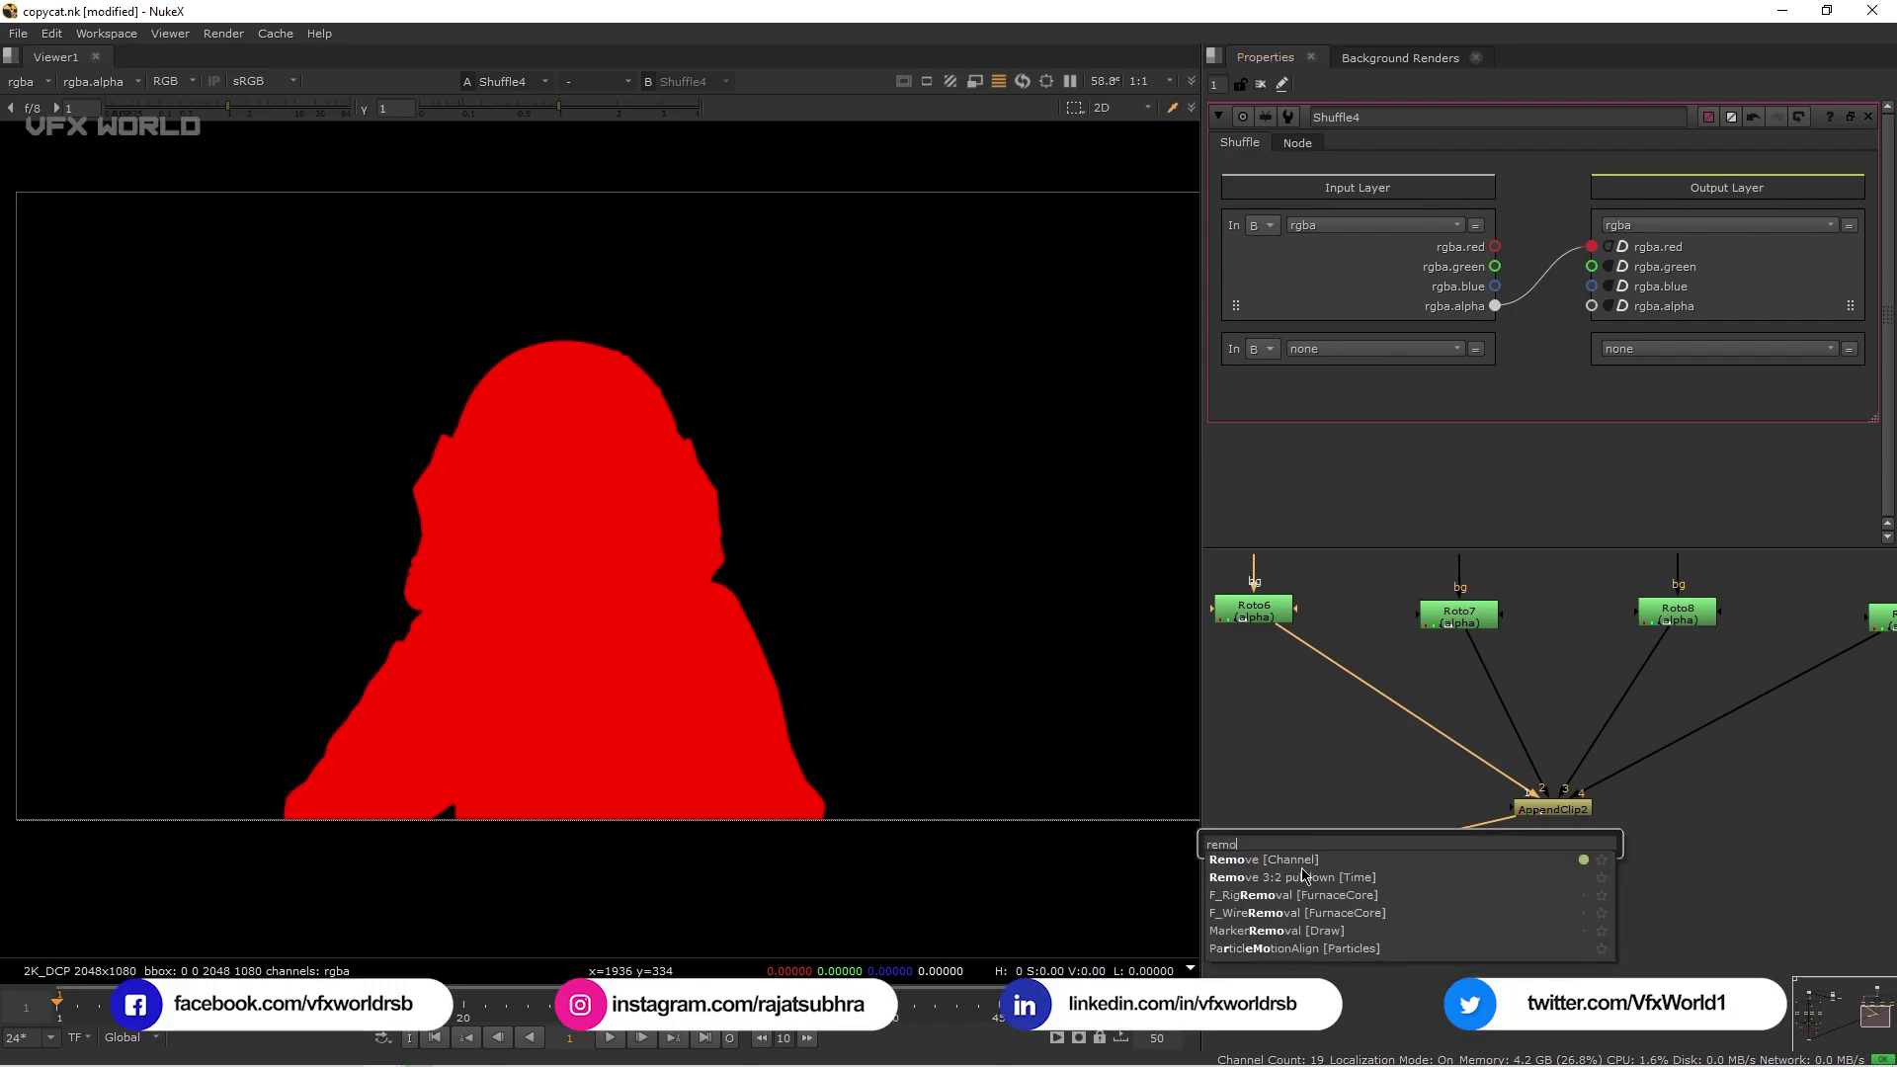
{"action": "key", "text": "Return"}
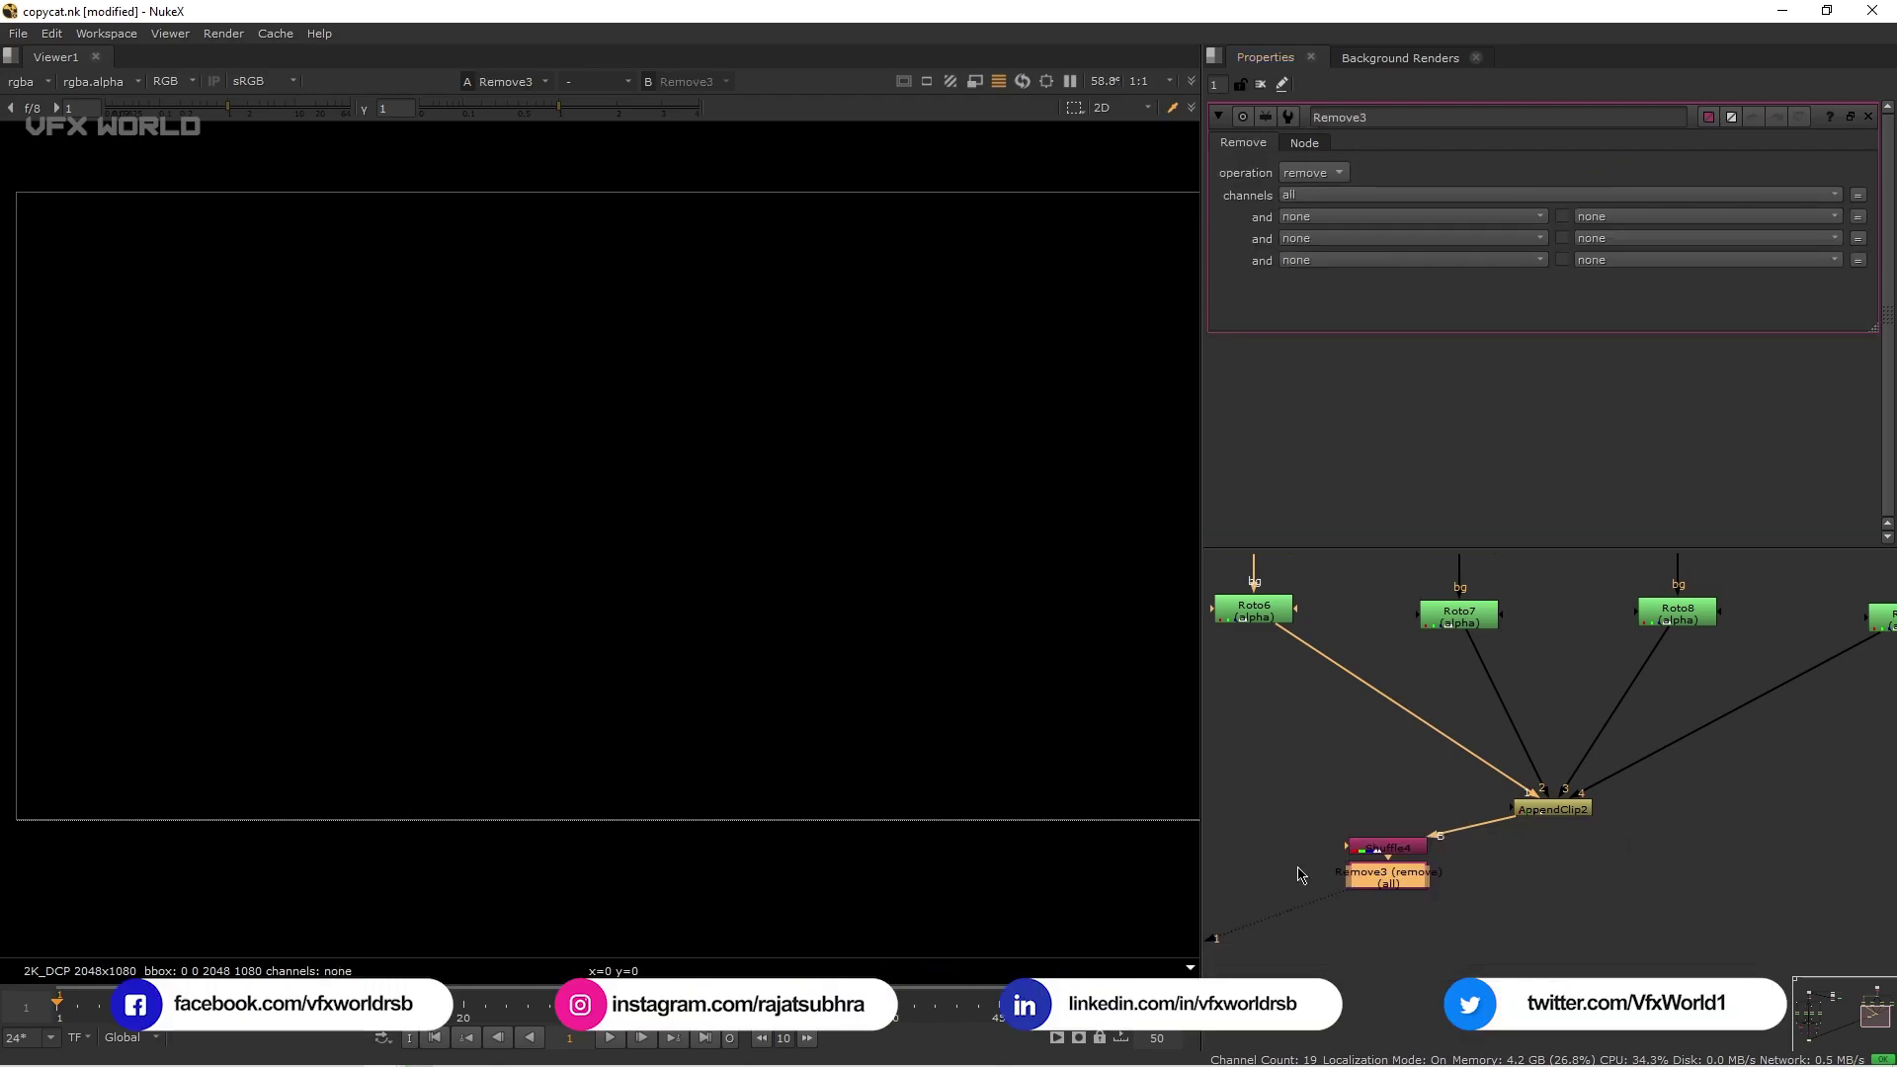
{"action": "left_click", "coordinate": [1321, 175]}
{"action": "left_click", "coordinate": [1324, 194]}
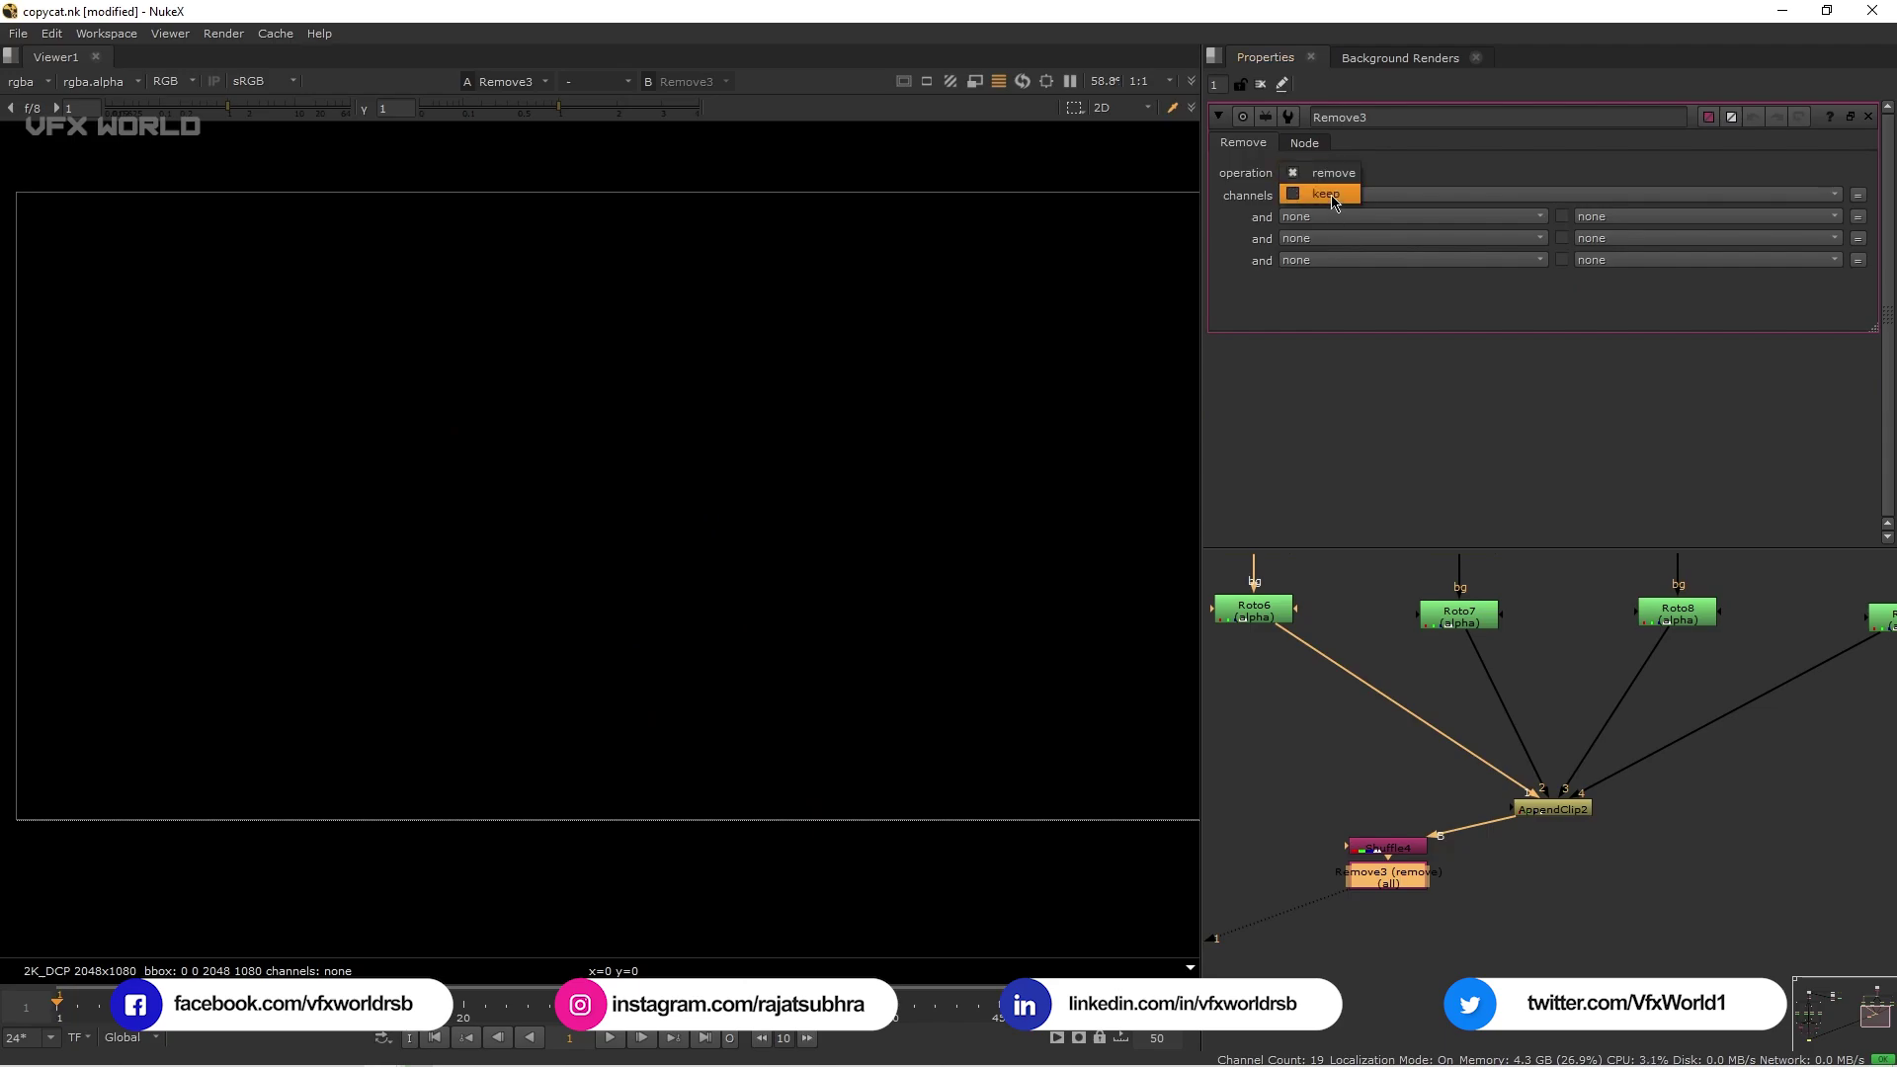
{"action": "left_click", "coordinate": [1324, 195]}
{"action": "left_click", "coordinate": [1339, 275]}
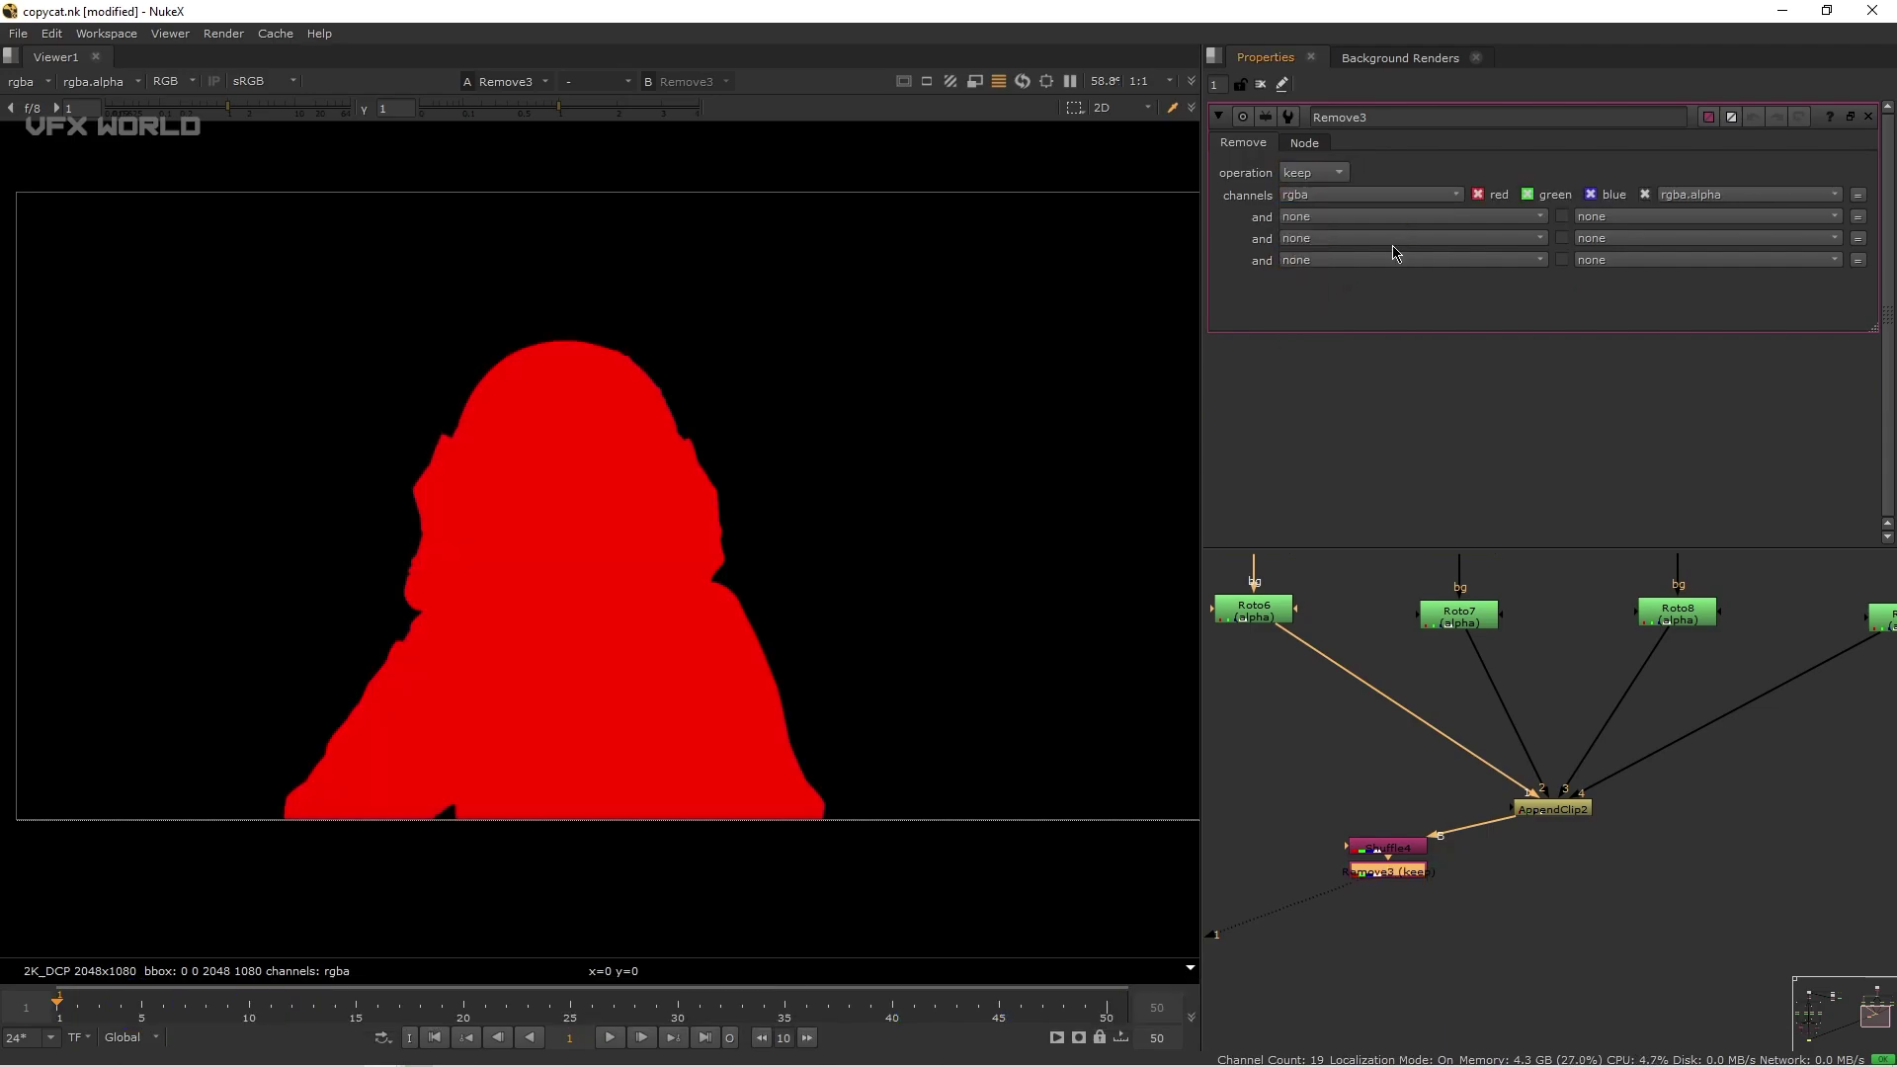
{"action": "left_click", "coordinate": [1528, 195]}
{"action": "left_click", "coordinate": [1591, 195]}
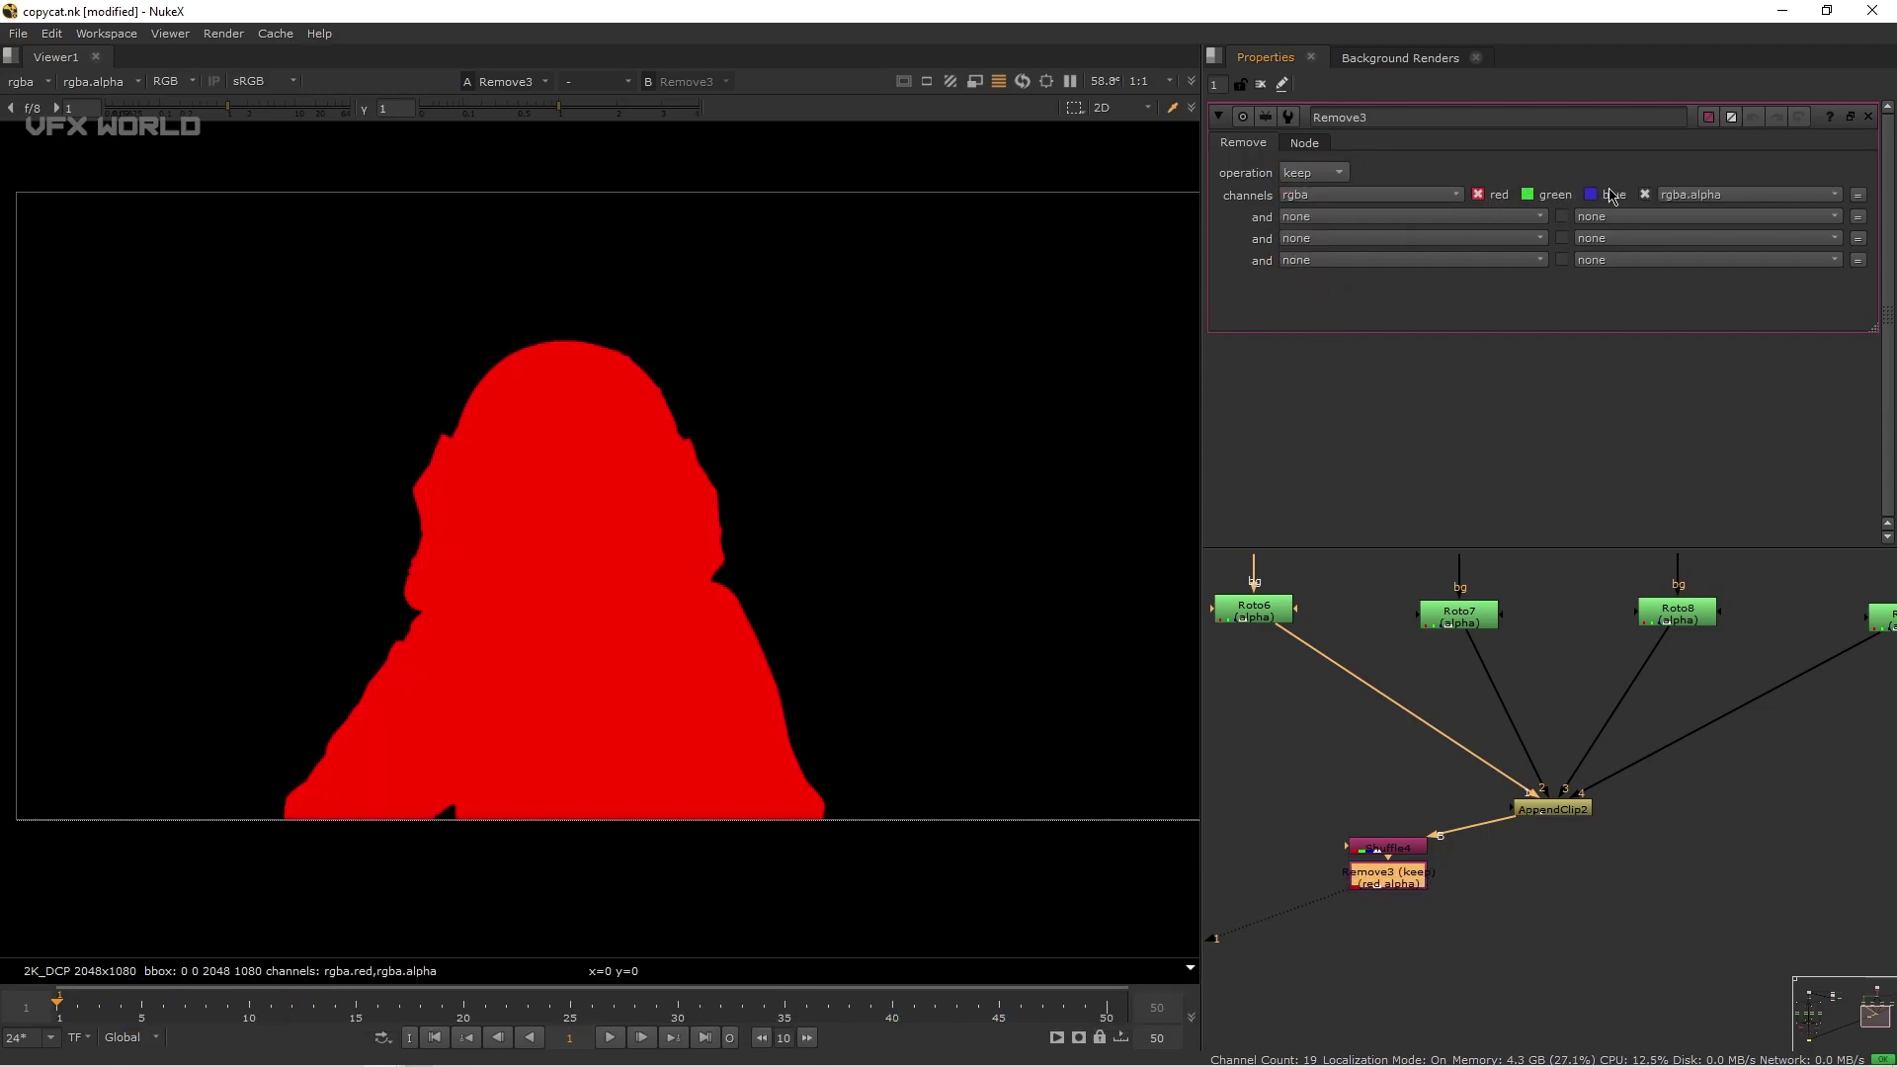
{"action": "left_click", "coordinate": [1646, 194]}
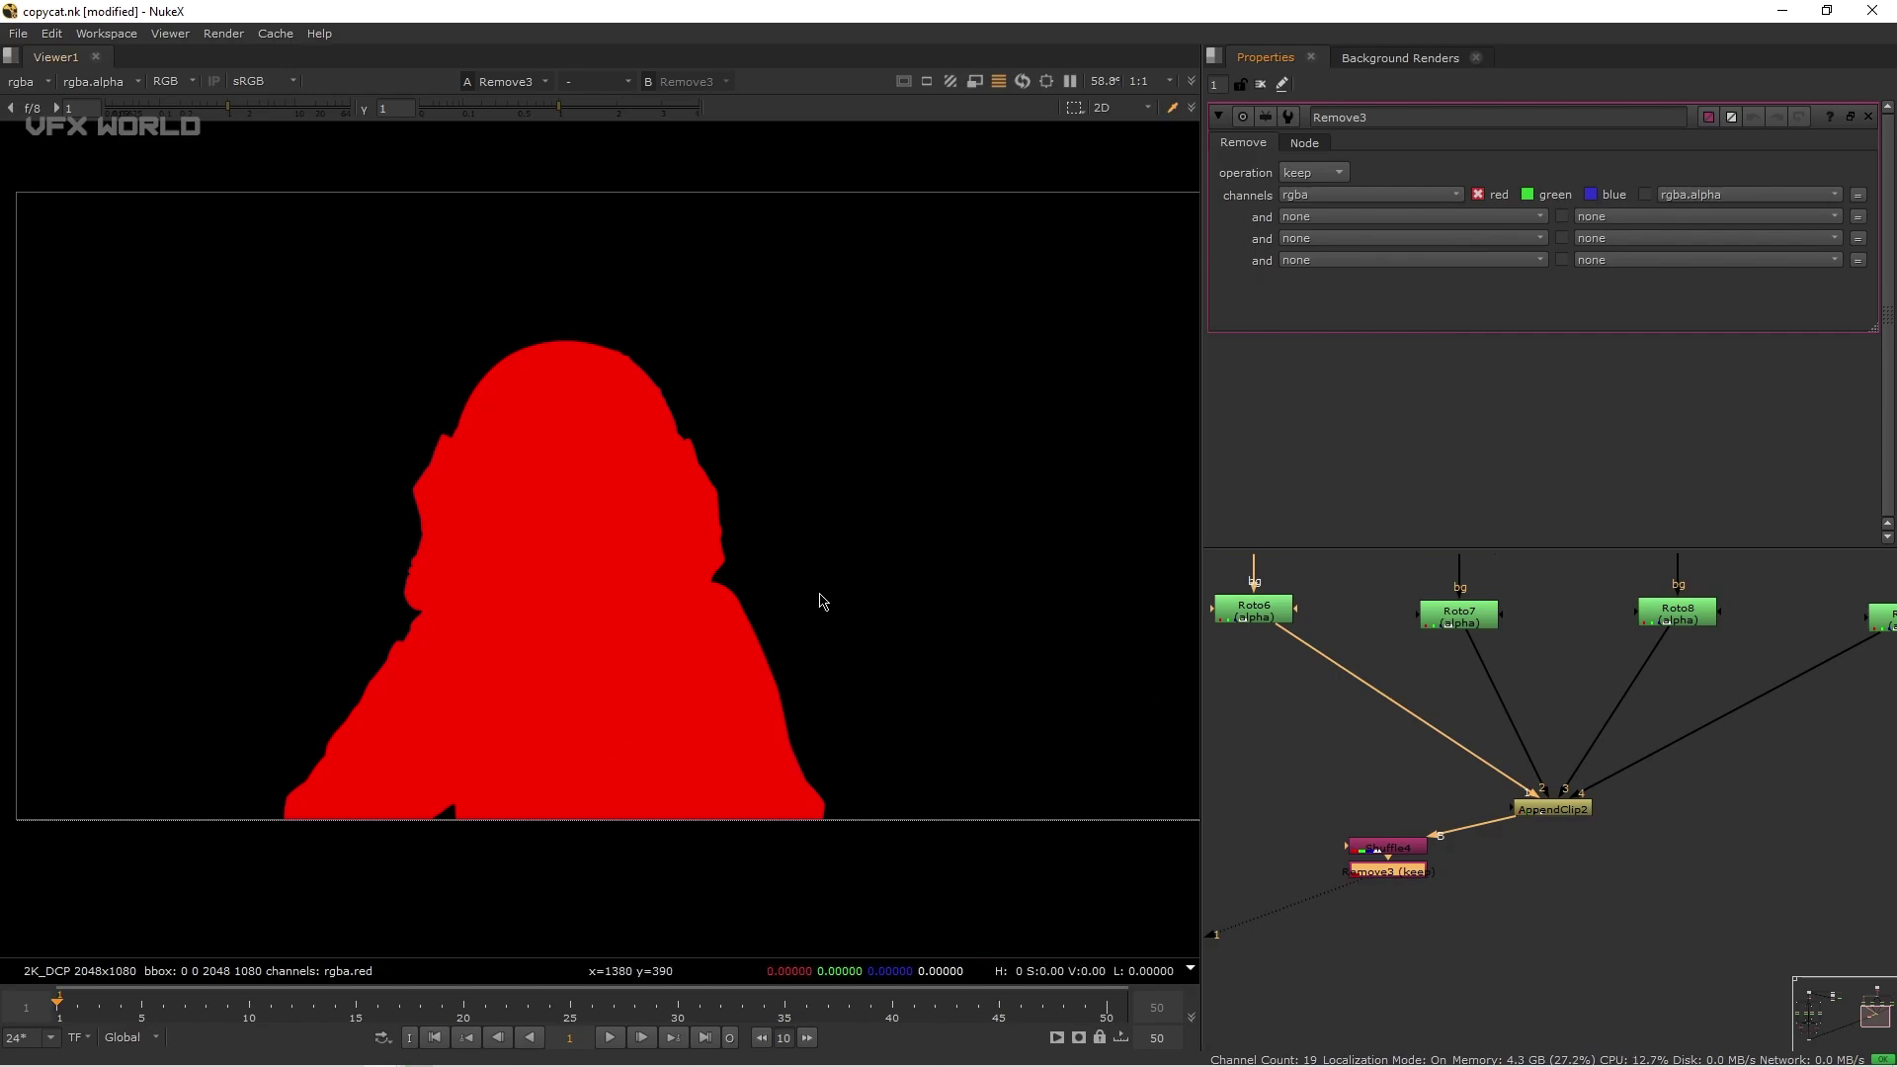
Compare the alpha of the first Roto node with the red matte coming out of the Remove node.
{"action": "scroll", "coordinate": [791, 656], "scroll_direction": "down", "scroll_amount": 2}
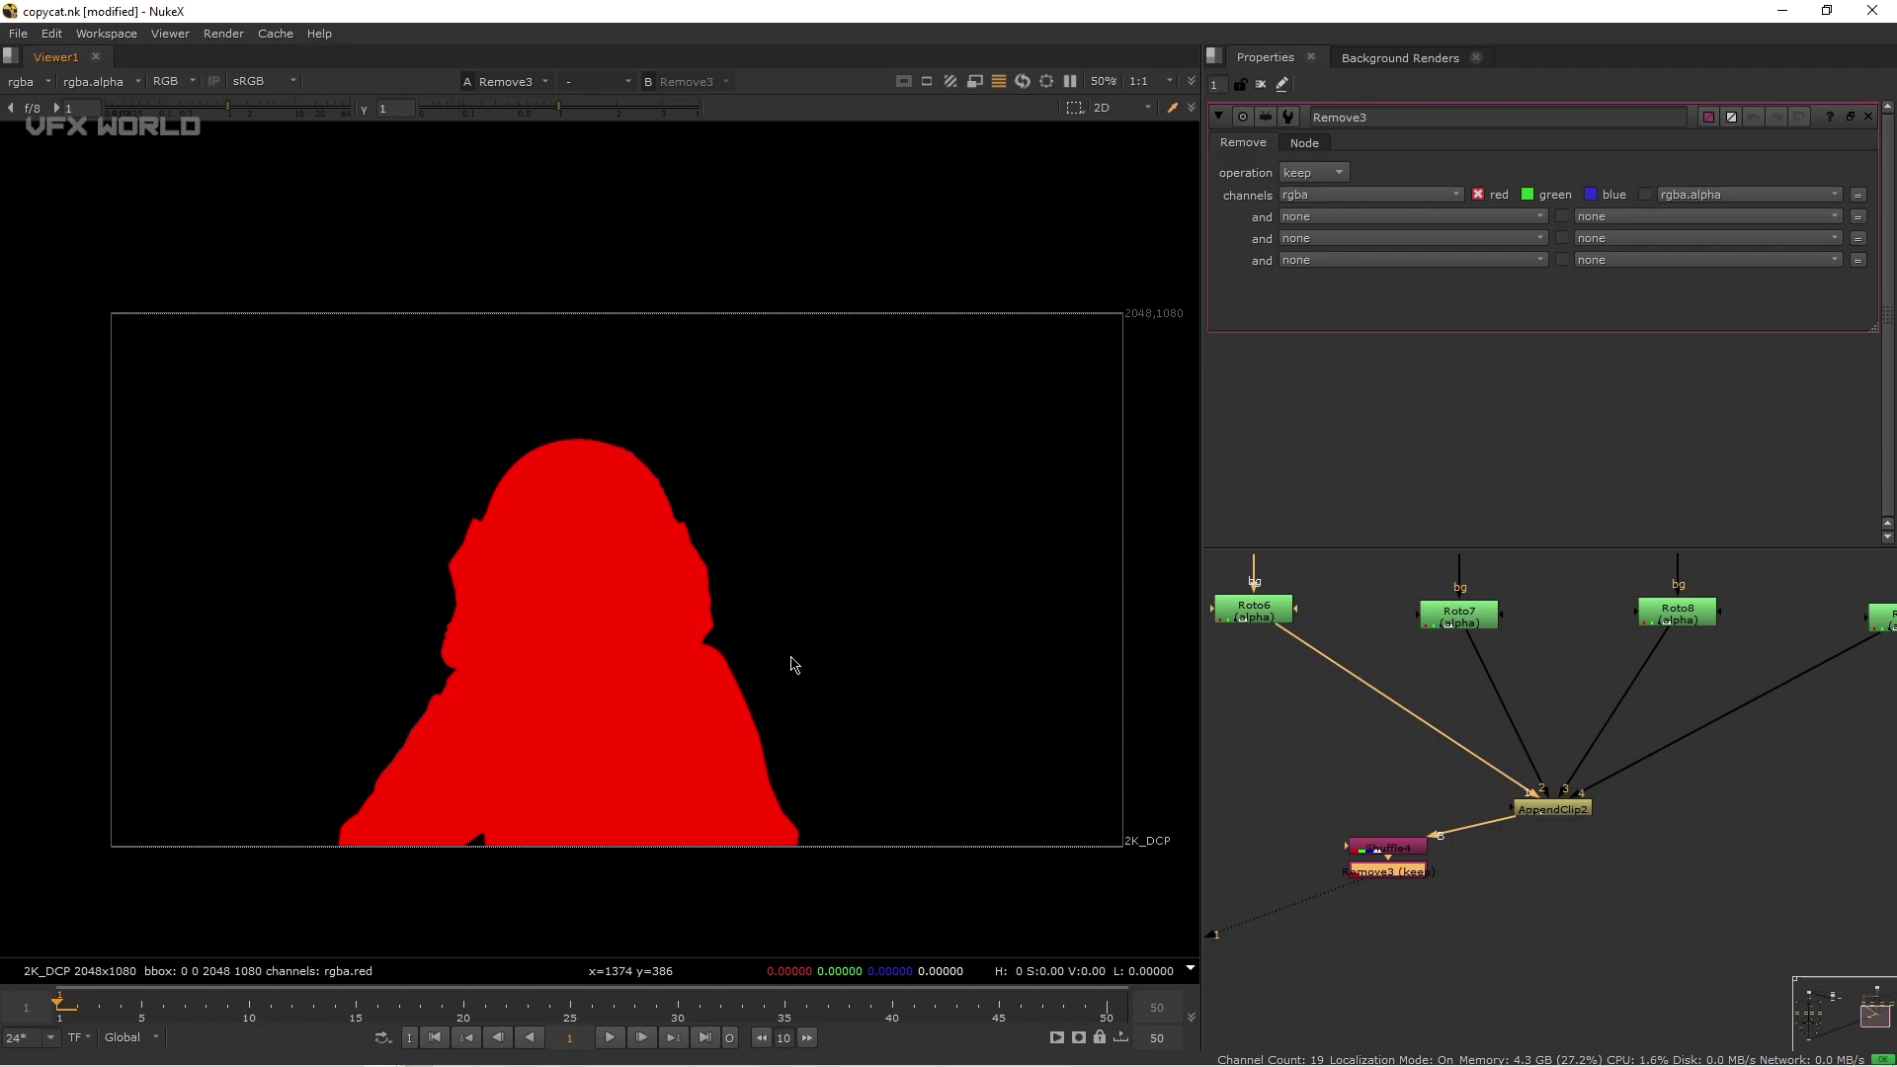
{"action": "middle_click_drag", "start_coordinate": [690, 728], "coordinate": [634, 728]}
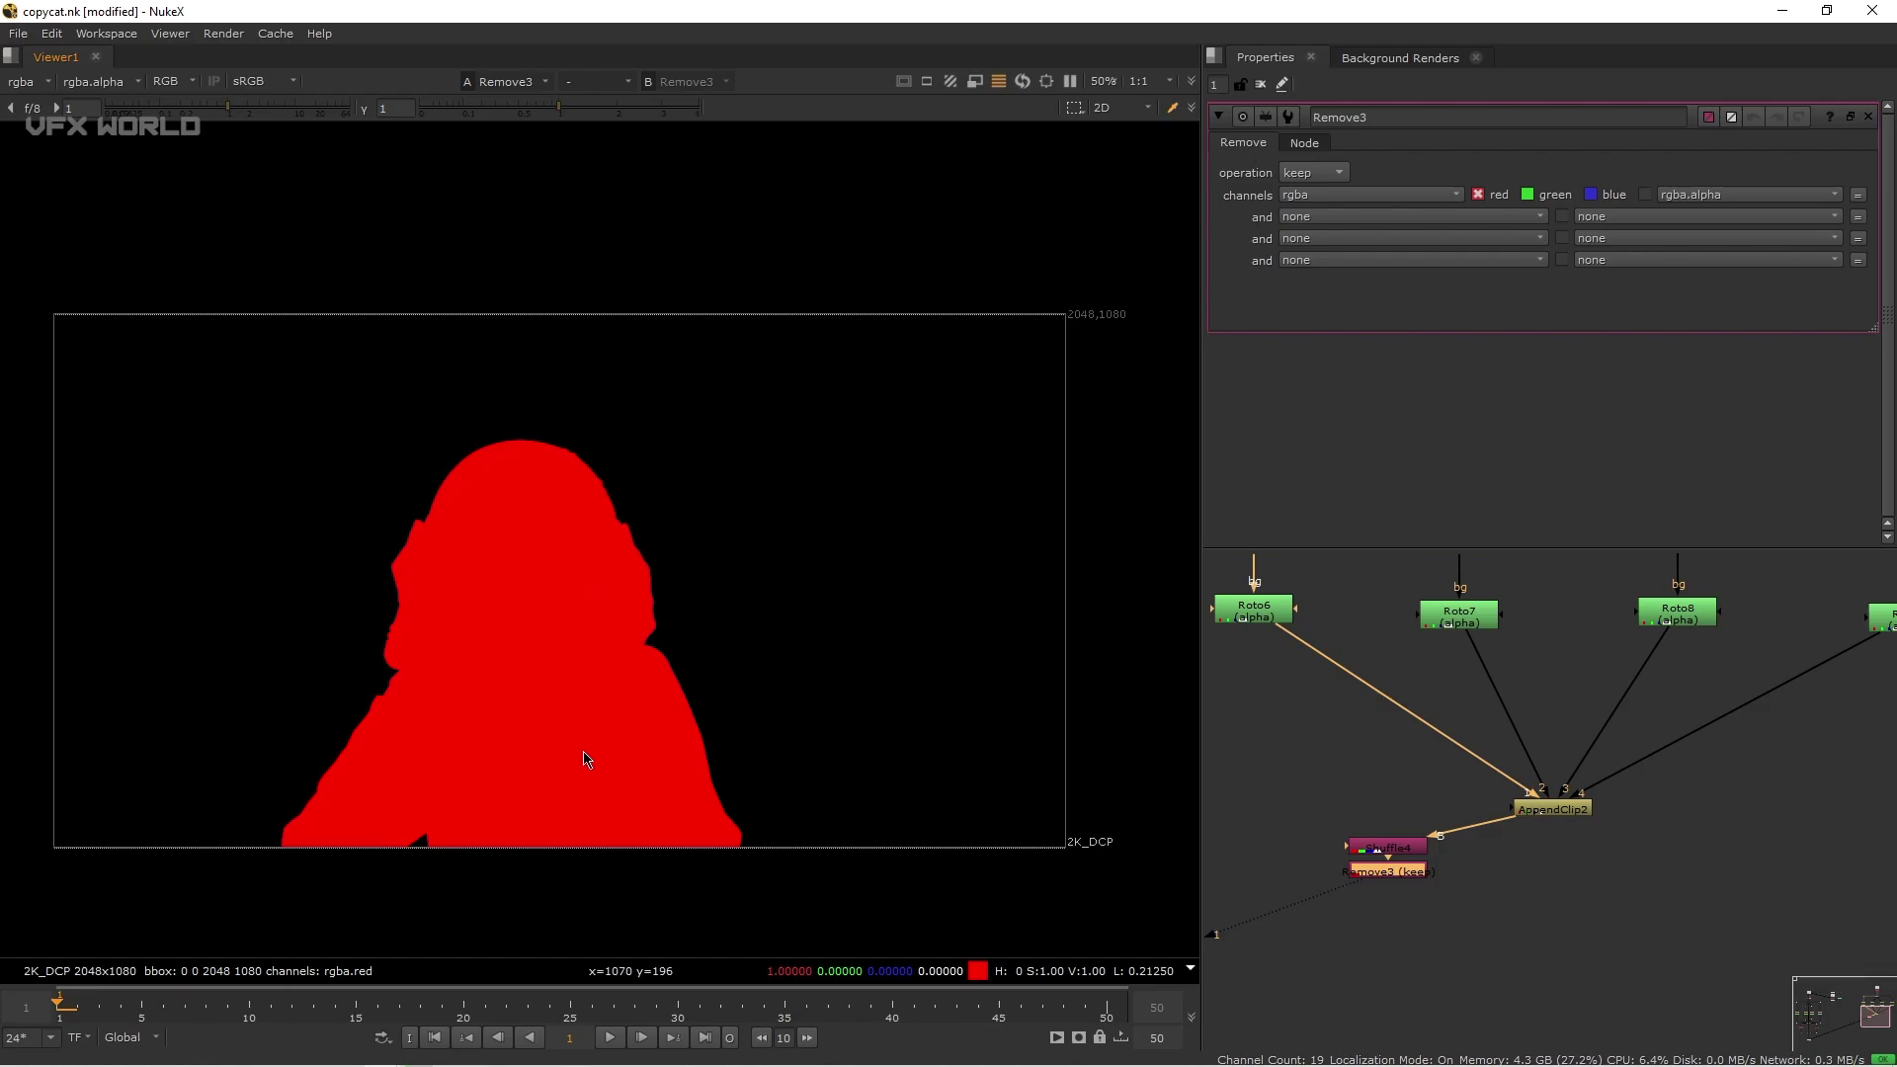
{"action": "left_click", "coordinate": [1272, 619]}
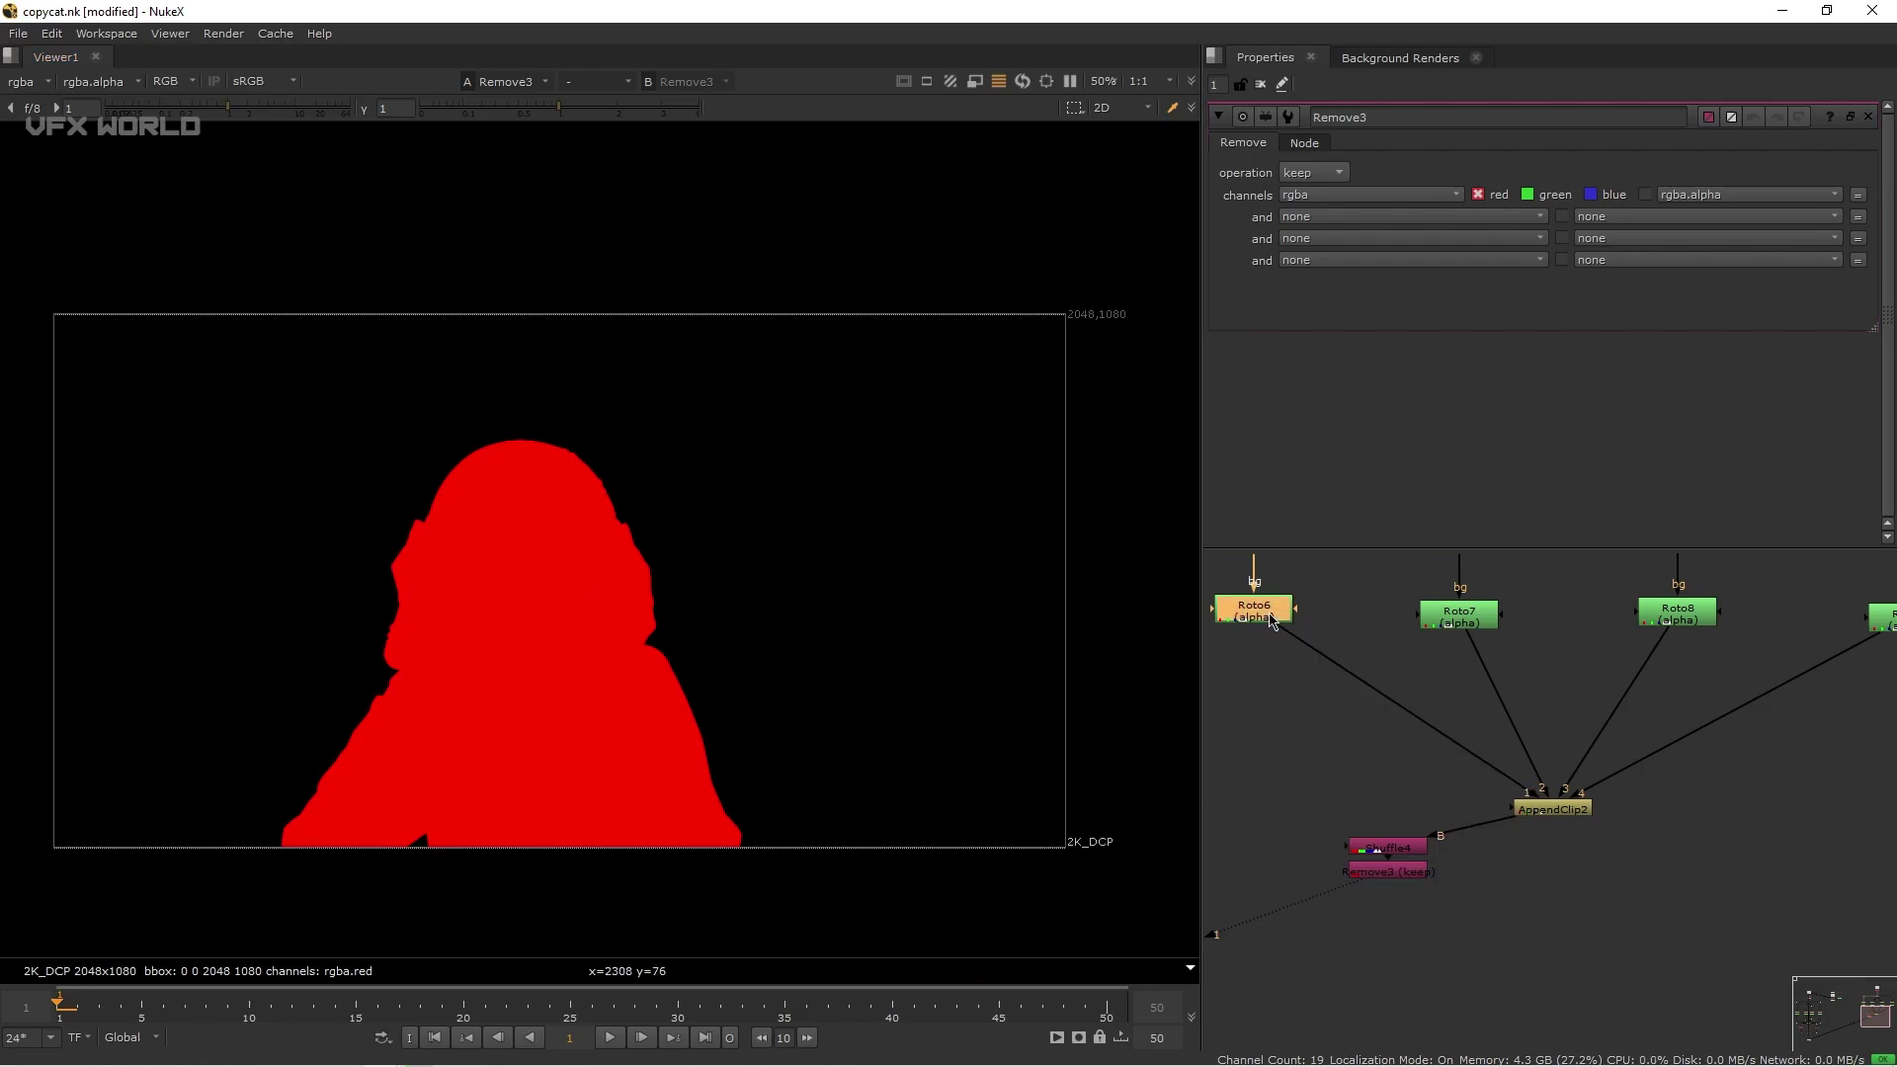
{"action": "key", "text": "1"}
{"action": "key", "text": "a"}
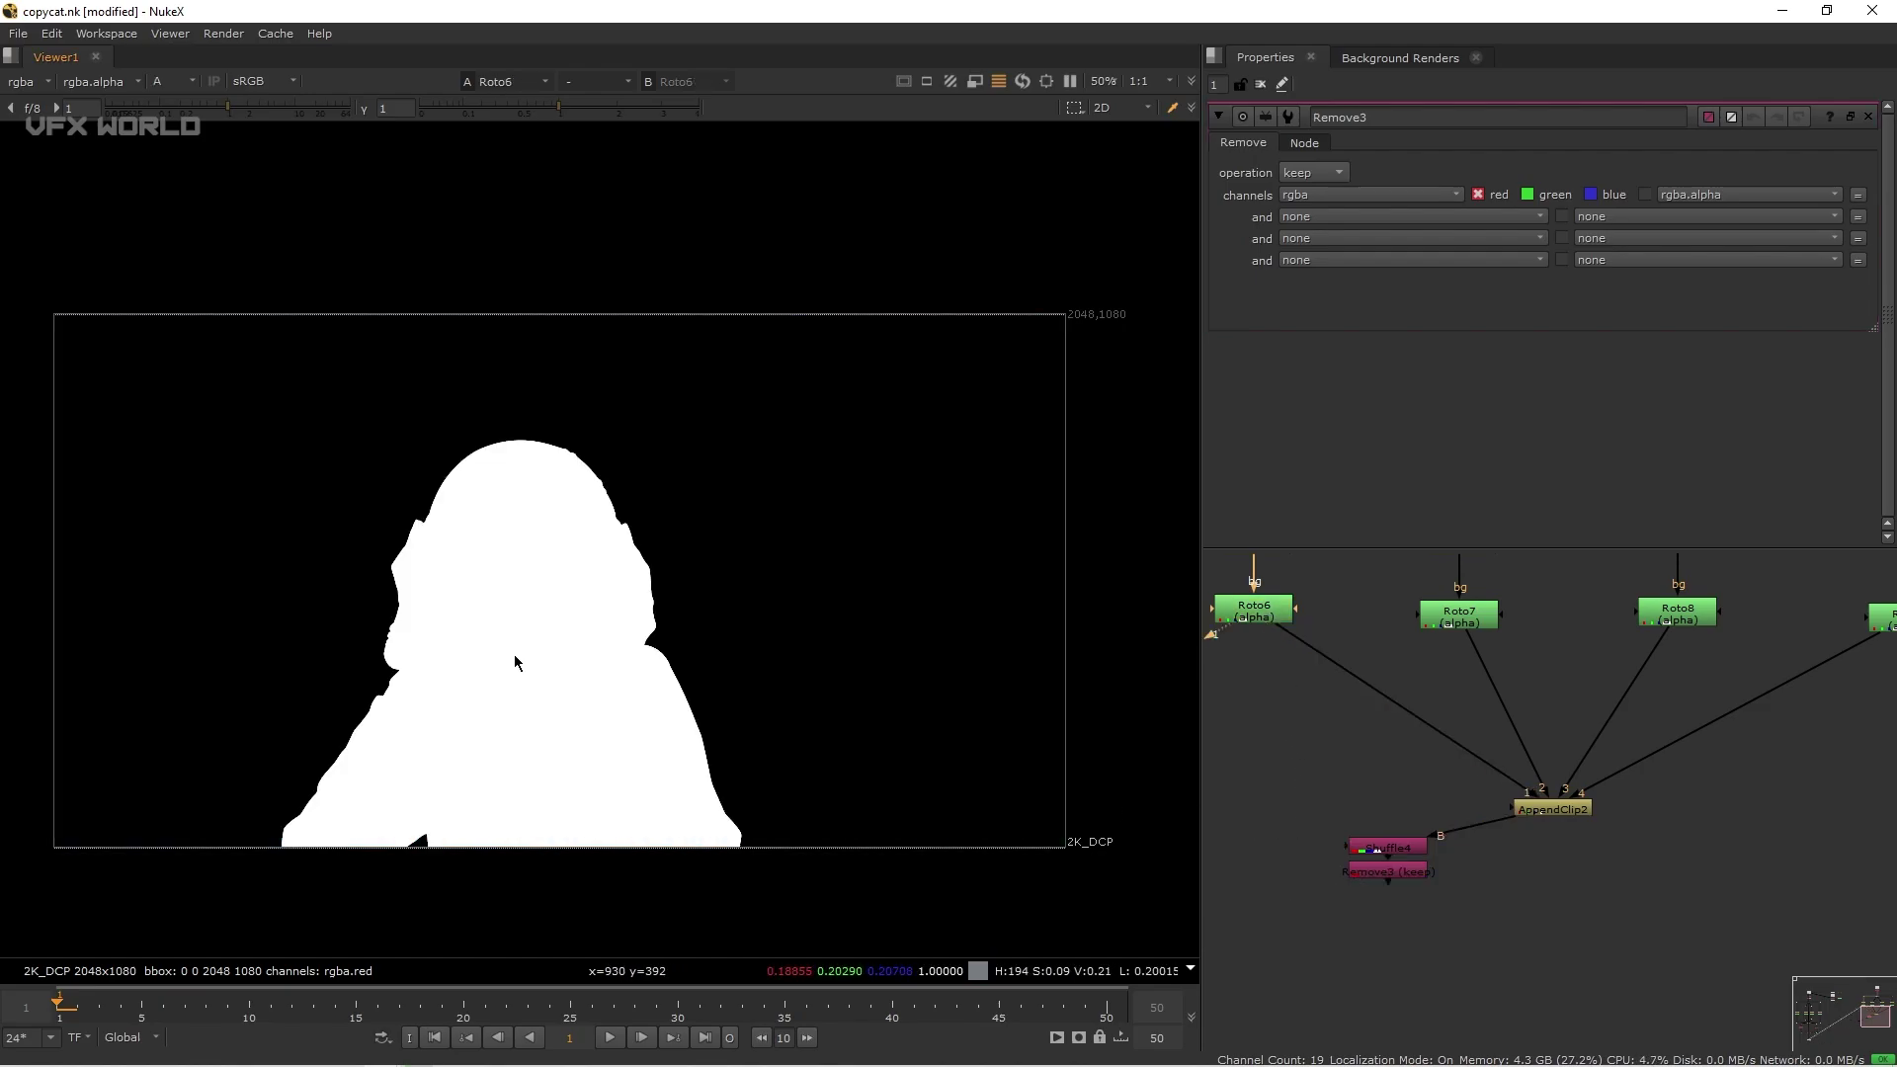
{"action": "left_click", "coordinate": [1386, 879]}
{"action": "key", "text": "1"}
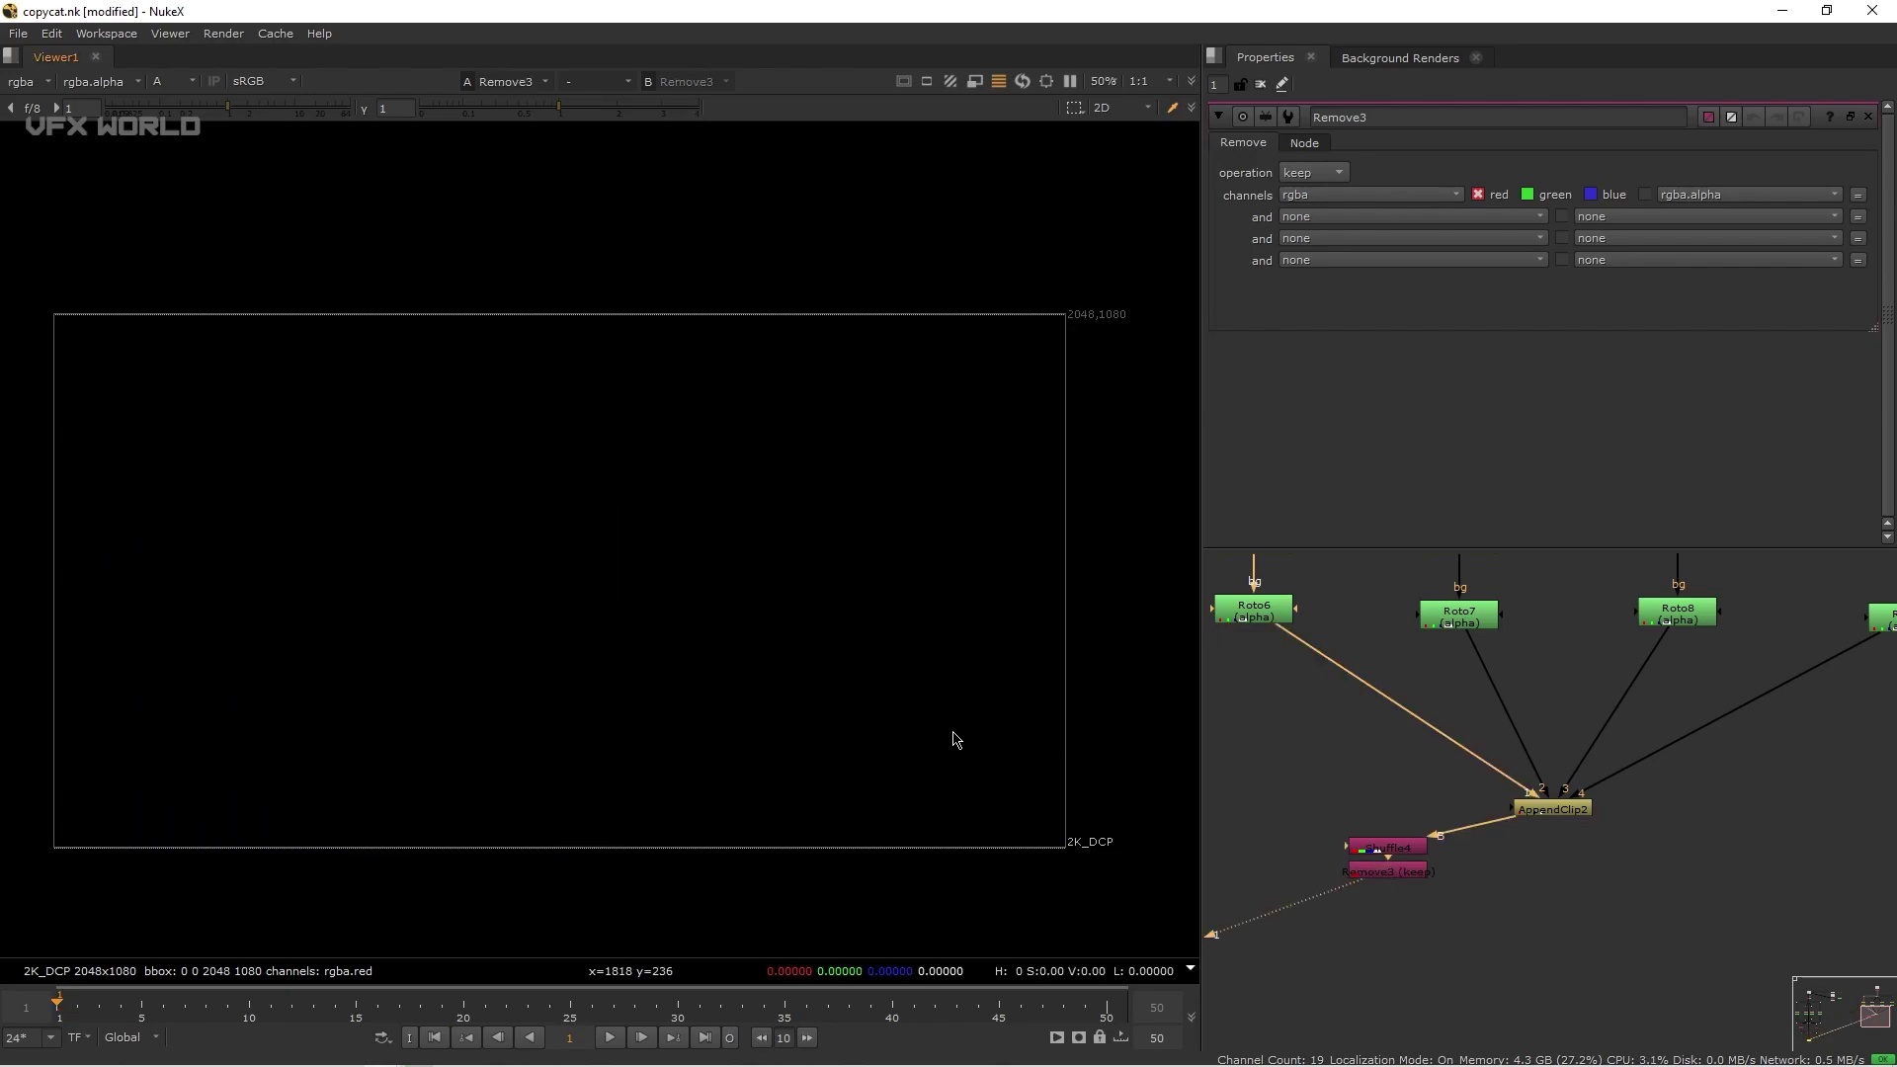
{"action": "key", "text": "a"}
Branch a second Remove node off the AppendClip and set it to keep only the rgb channels.
{"action": "middle_click_drag", "start_coordinate": [1808, 885], "coordinate": [1798, 876]}
{"action": "left_click", "coordinate": [1632, 864]}
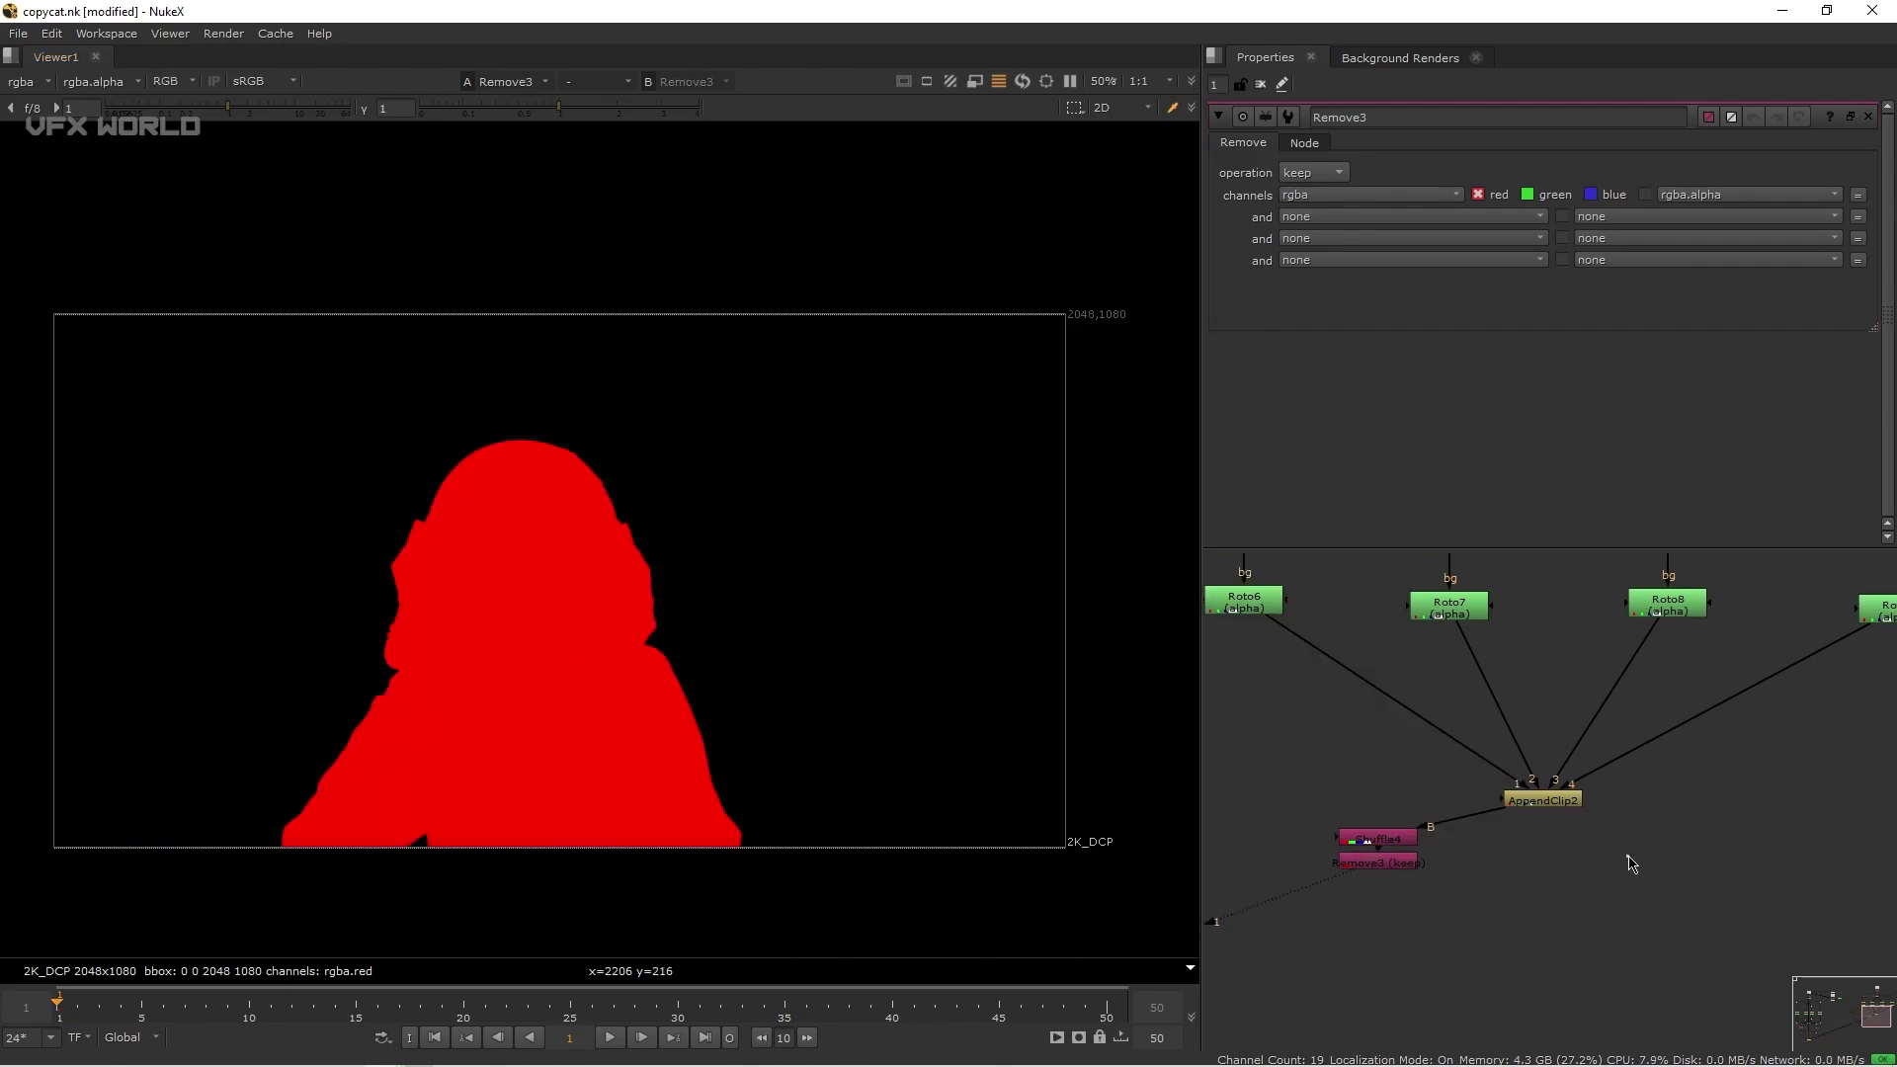
{"action": "key", "text": "Tab"}
{"action": "type", "text": "rem"}
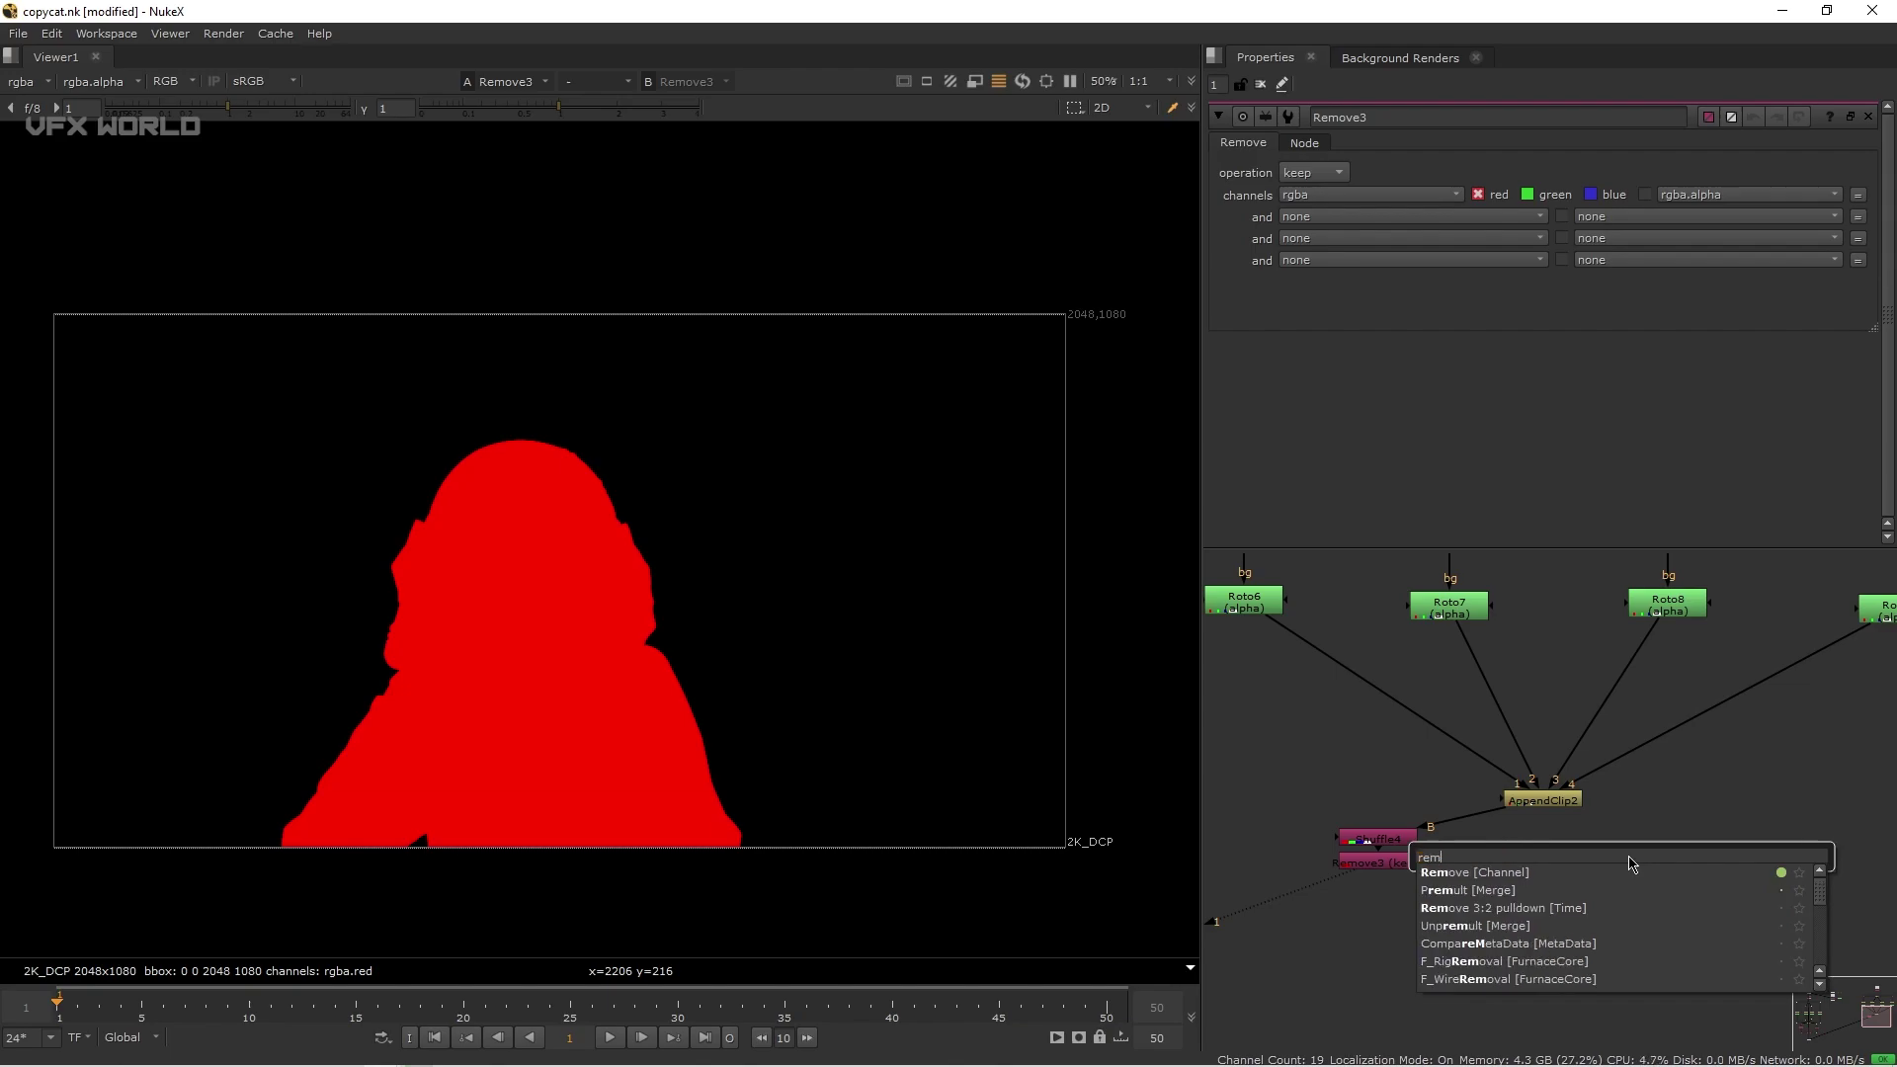
{"action": "key", "text": "Return"}
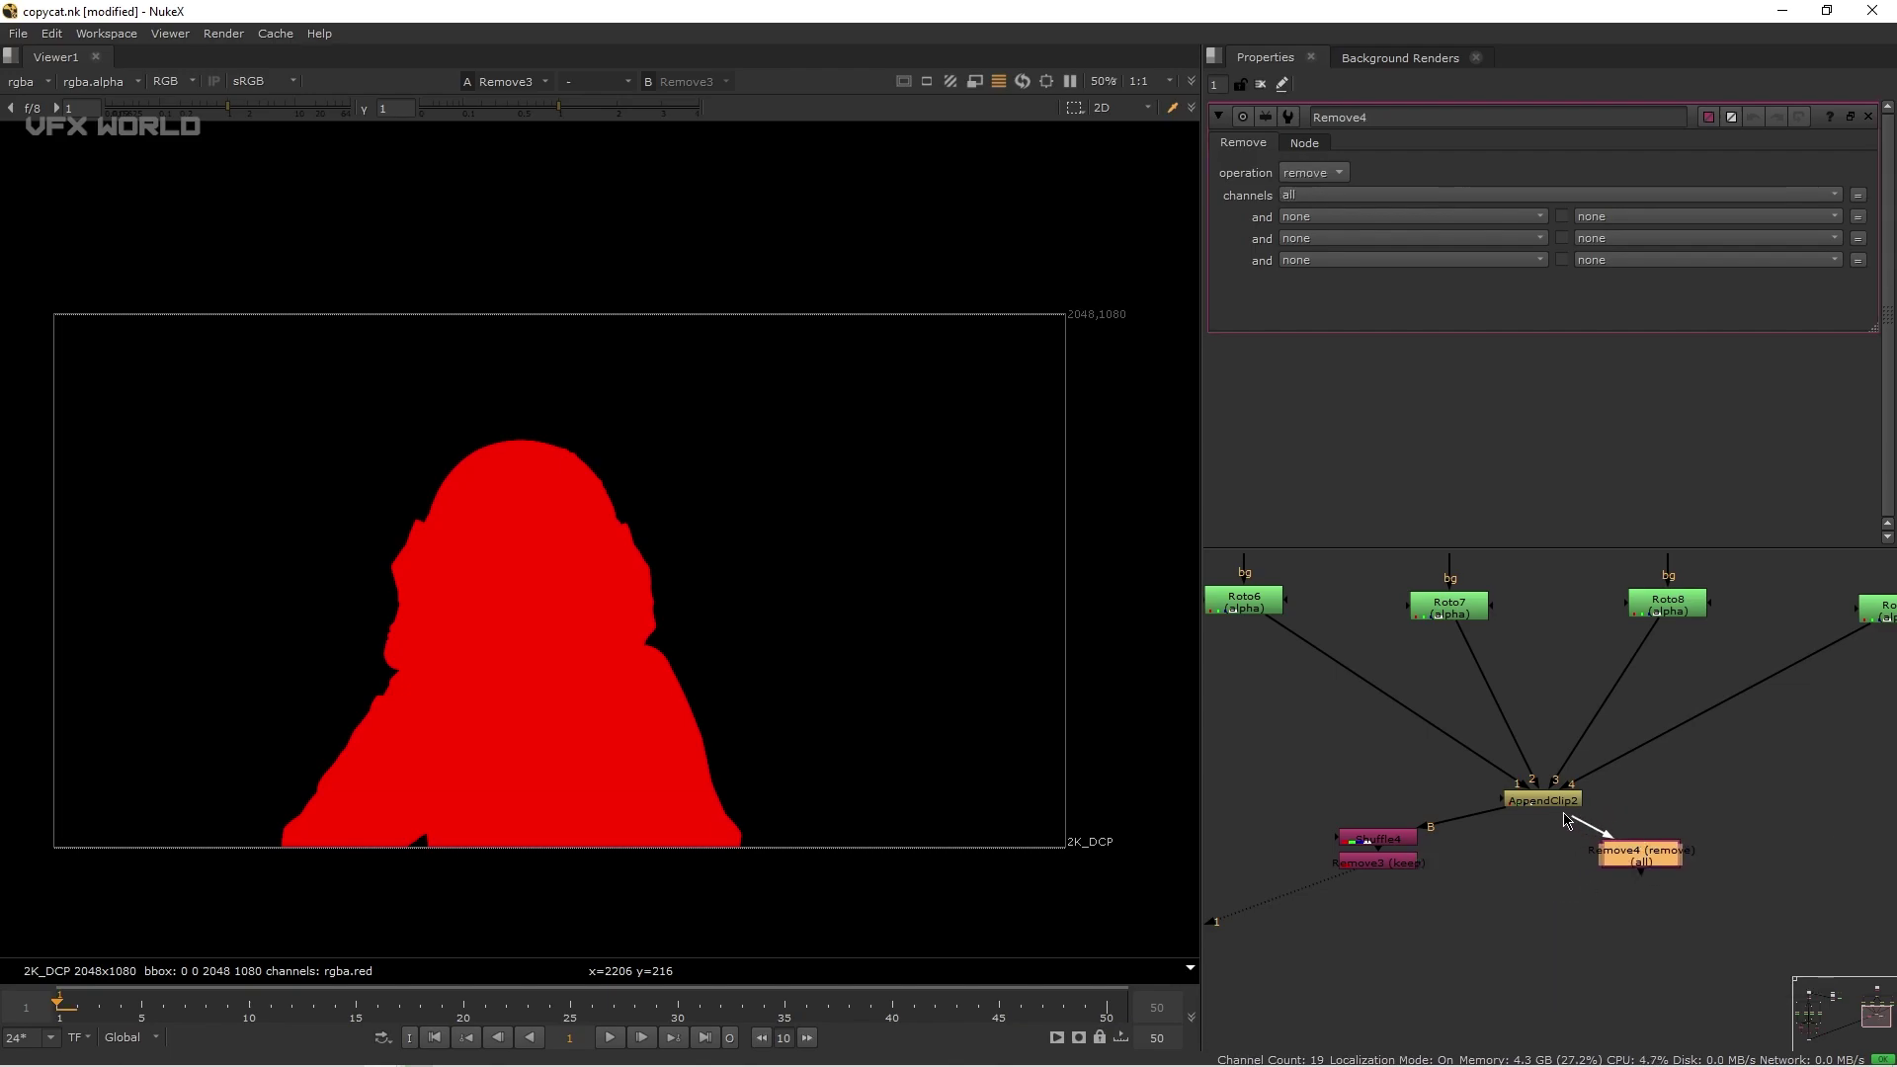
{"action": "left_click_drag", "start_coordinate": [1623, 870], "coordinate": [1658, 859]}
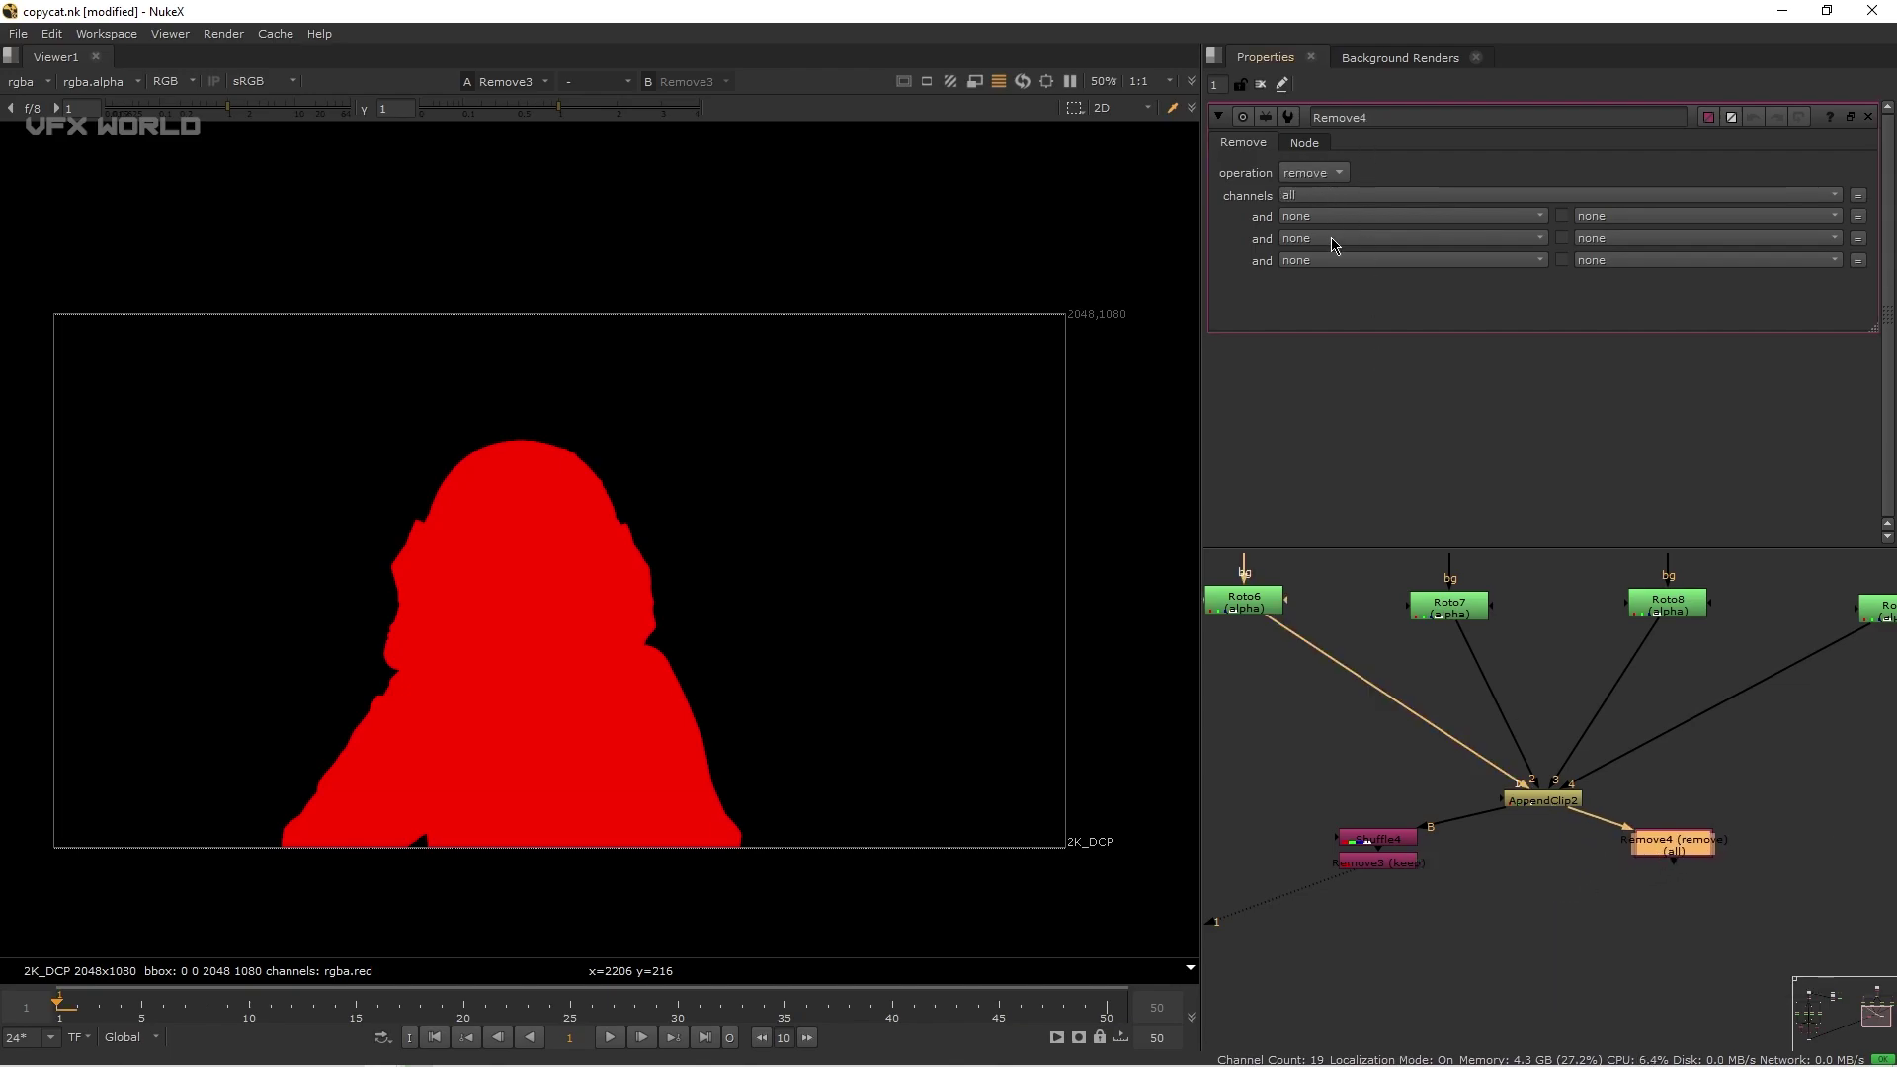
{"action": "left_click", "coordinate": [1314, 174]}
{"action": "left_click", "coordinate": [1324, 194]}
{"action": "left_click", "coordinate": [1324, 195]}
{"action": "left_click", "coordinate": [1373, 259]}
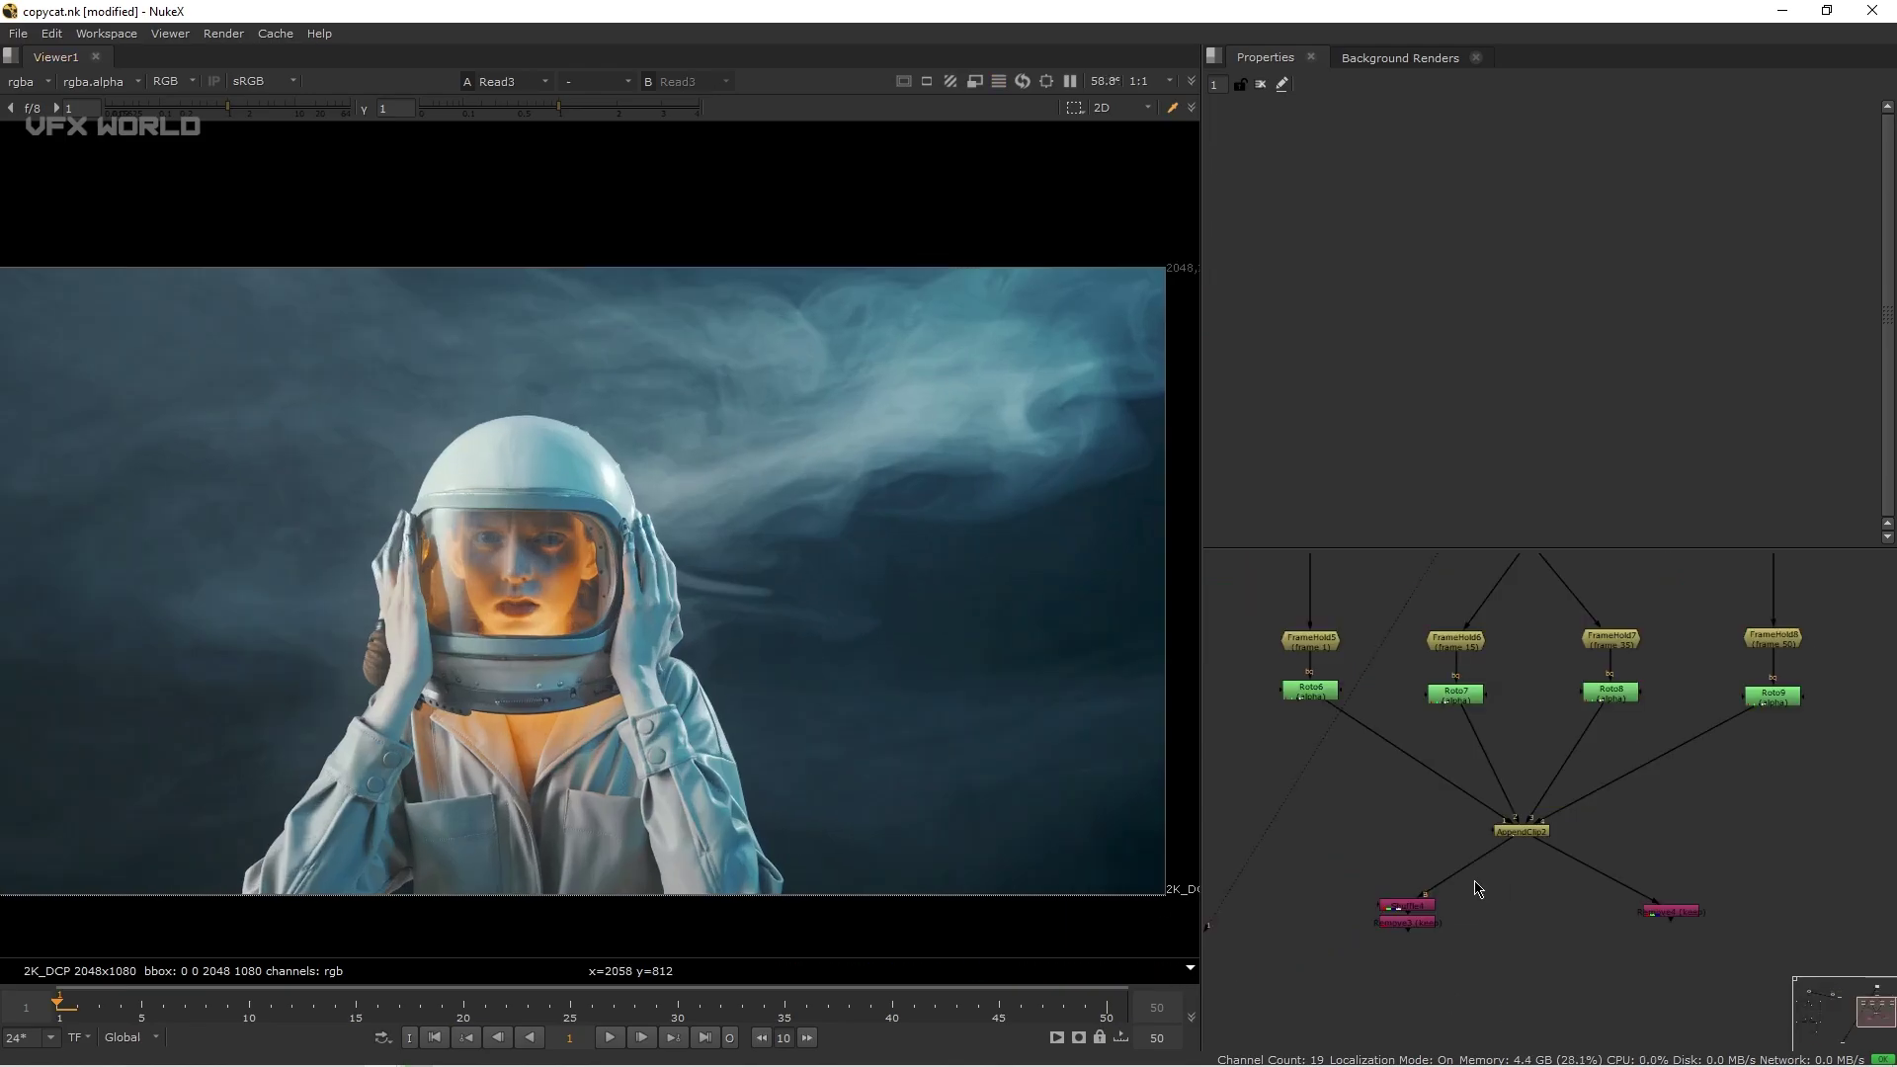
Add a CopyCat node and place it below the two Remove branches of the new node tree.
{"action": "scroll", "coordinate": [1476, 890], "scroll_direction": "down", "scroll_amount": 4}
{"action": "key", "text": "Tab"}
{"action": "type", "text": "copy"}
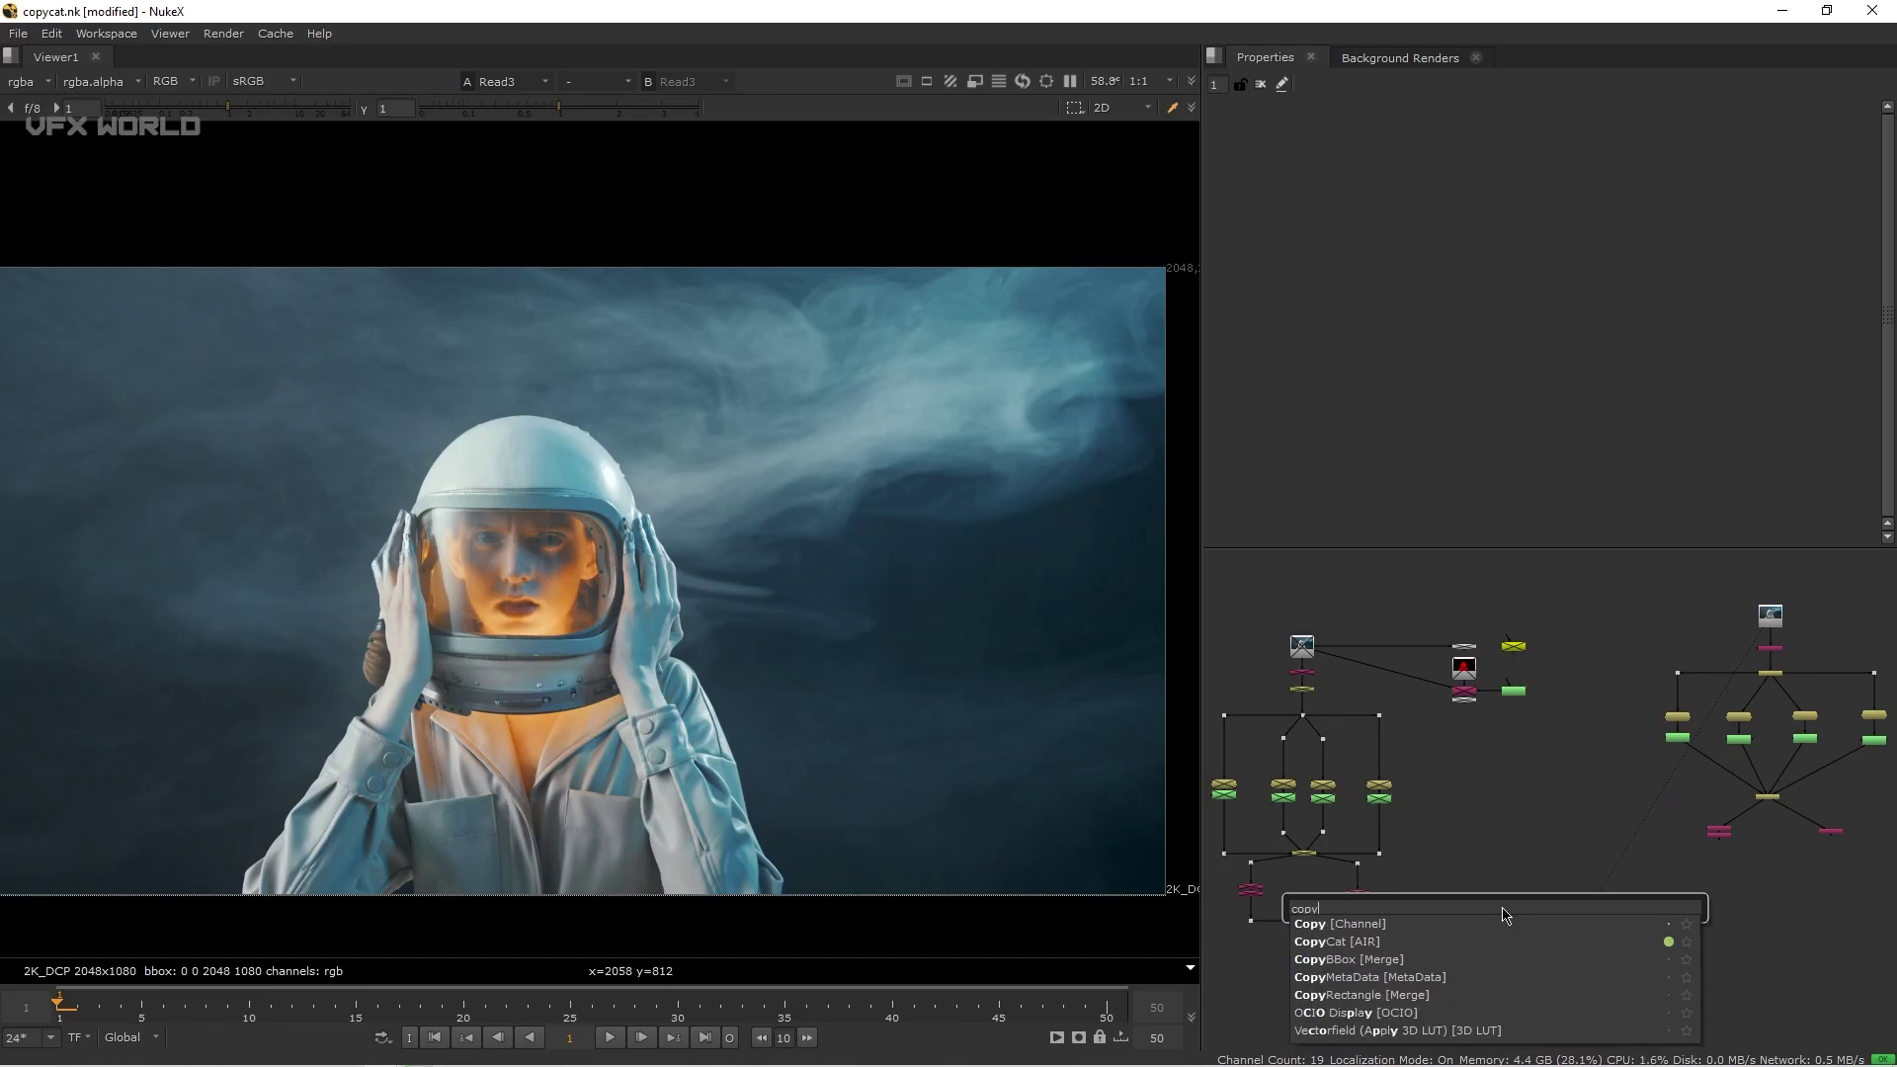
{"action": "left_click", "coordinate": [1334, 945]}
{"action": "scroll", "coordinate": [1506, 928], "scroll_direction": "up", "scroll_amount": 4}
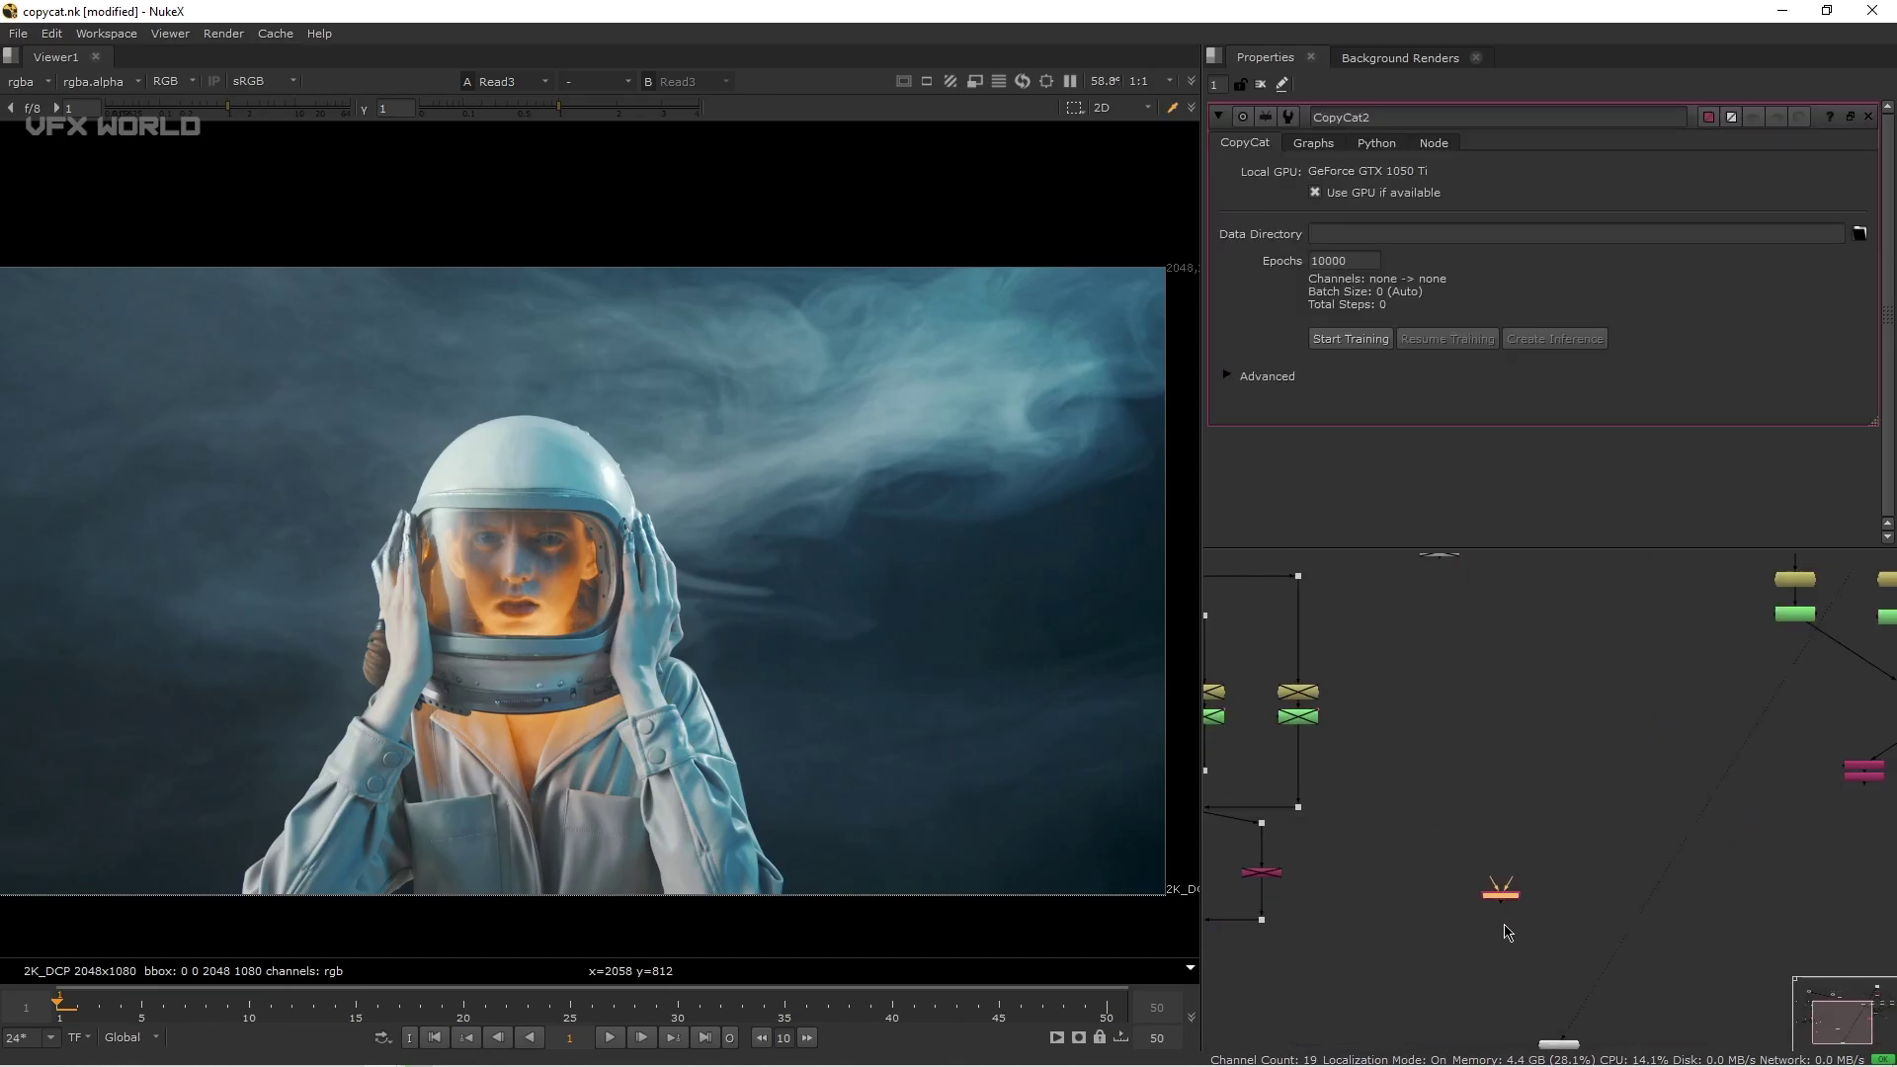
{"action": "left_click_drag", "start_coordinate": [1516, 890], "coordinate": [1894, 876]}
{"action": "middle_click_drag", "start_coordinate": [1711, 865], "coordinate": [1566, 866]}
{"action": "left_click_drag", "start_coordinate": [1590, 866], "coordinate": [1752, 828]}
Connect CopyCat's GroundTruth input to the red-channel Remove node and its Input to the rgb Remove node.
{"action": "scroll", "coordinate": [1752, 828], "scroll_direction": "up", "scroll_amount": 4}
{"action": "middle_click_drag", "start_coordinate": [1752, 828], "coordinate": [1558, 871]}
{"action": "left_click_drag", "start_coordinate": [1566, 879], "coordinate": [1796, 706]}
{"action": "left_click_drag", "start_coordinate": [1556, 926], "coordinate": [1539, 905]}
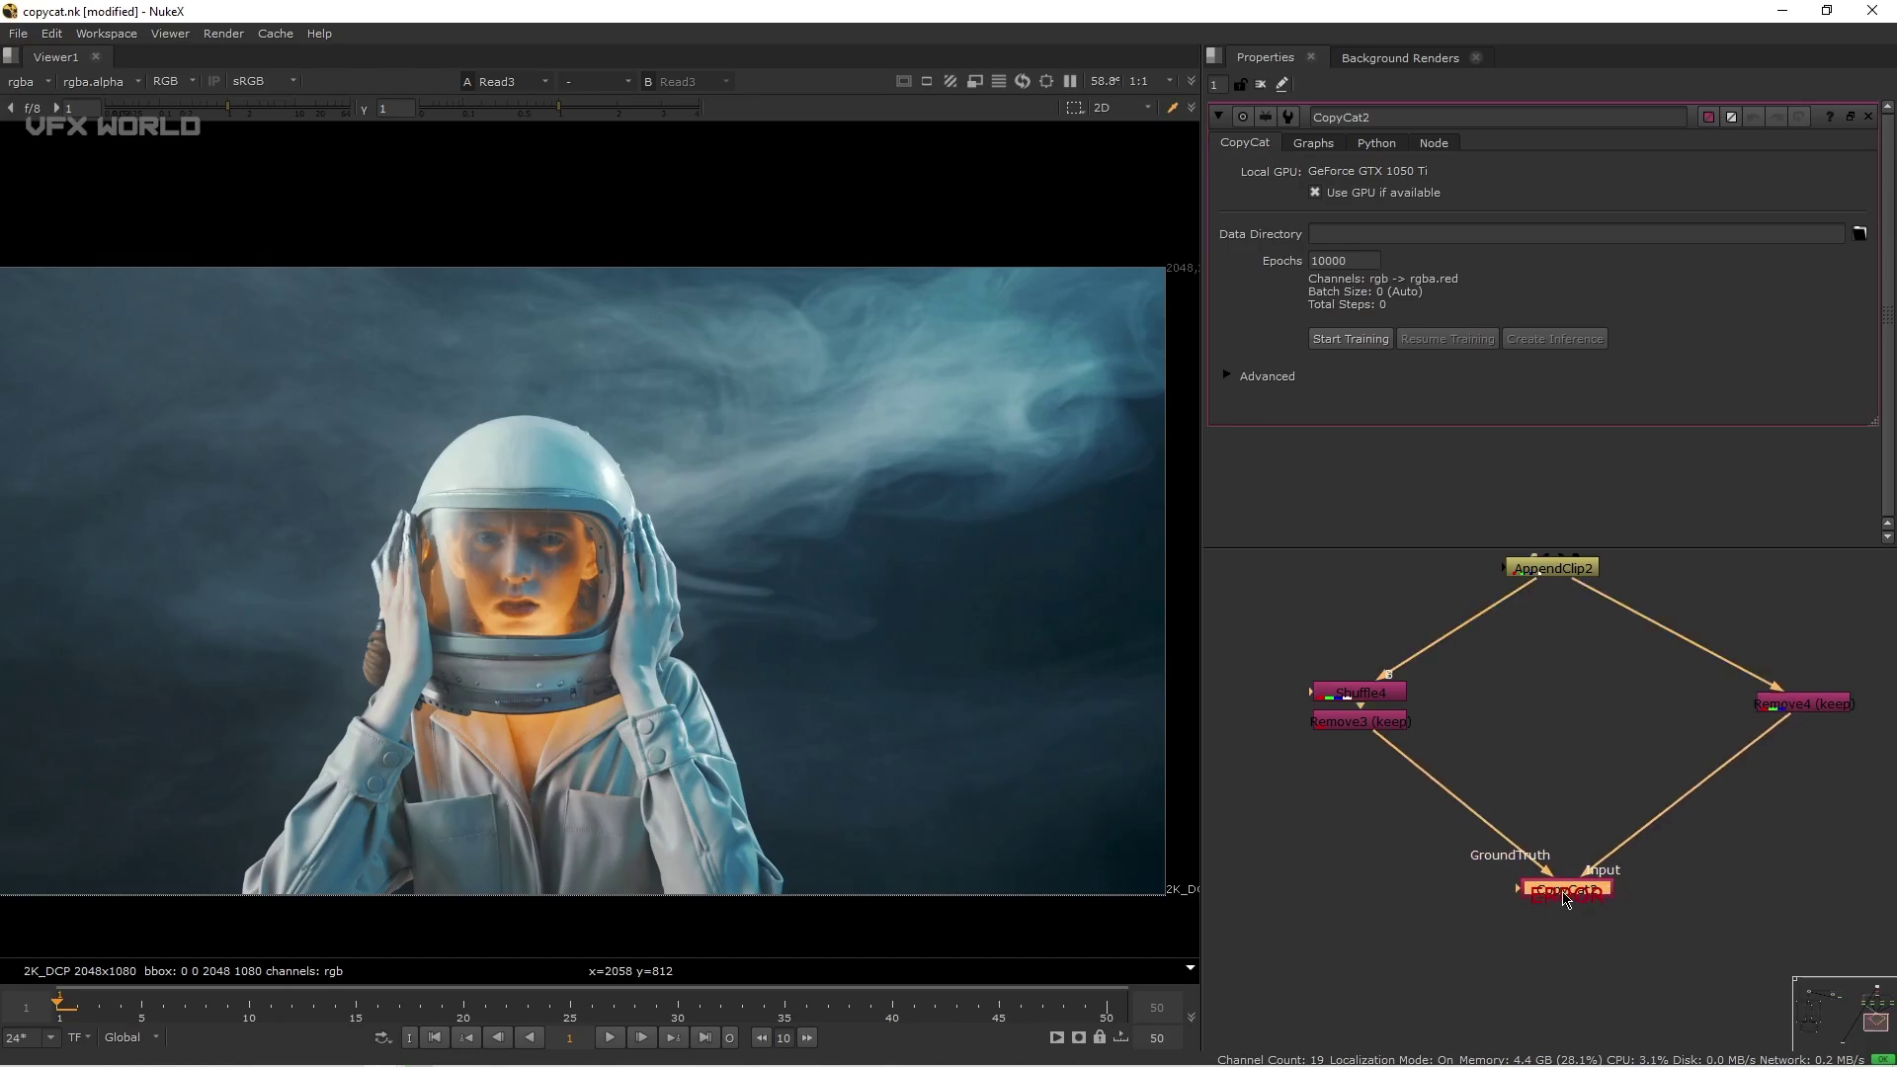
View the CopyCat node's output and check its GPU option and the layout of the whole node tree.
{"action": "key", "text": "1"}
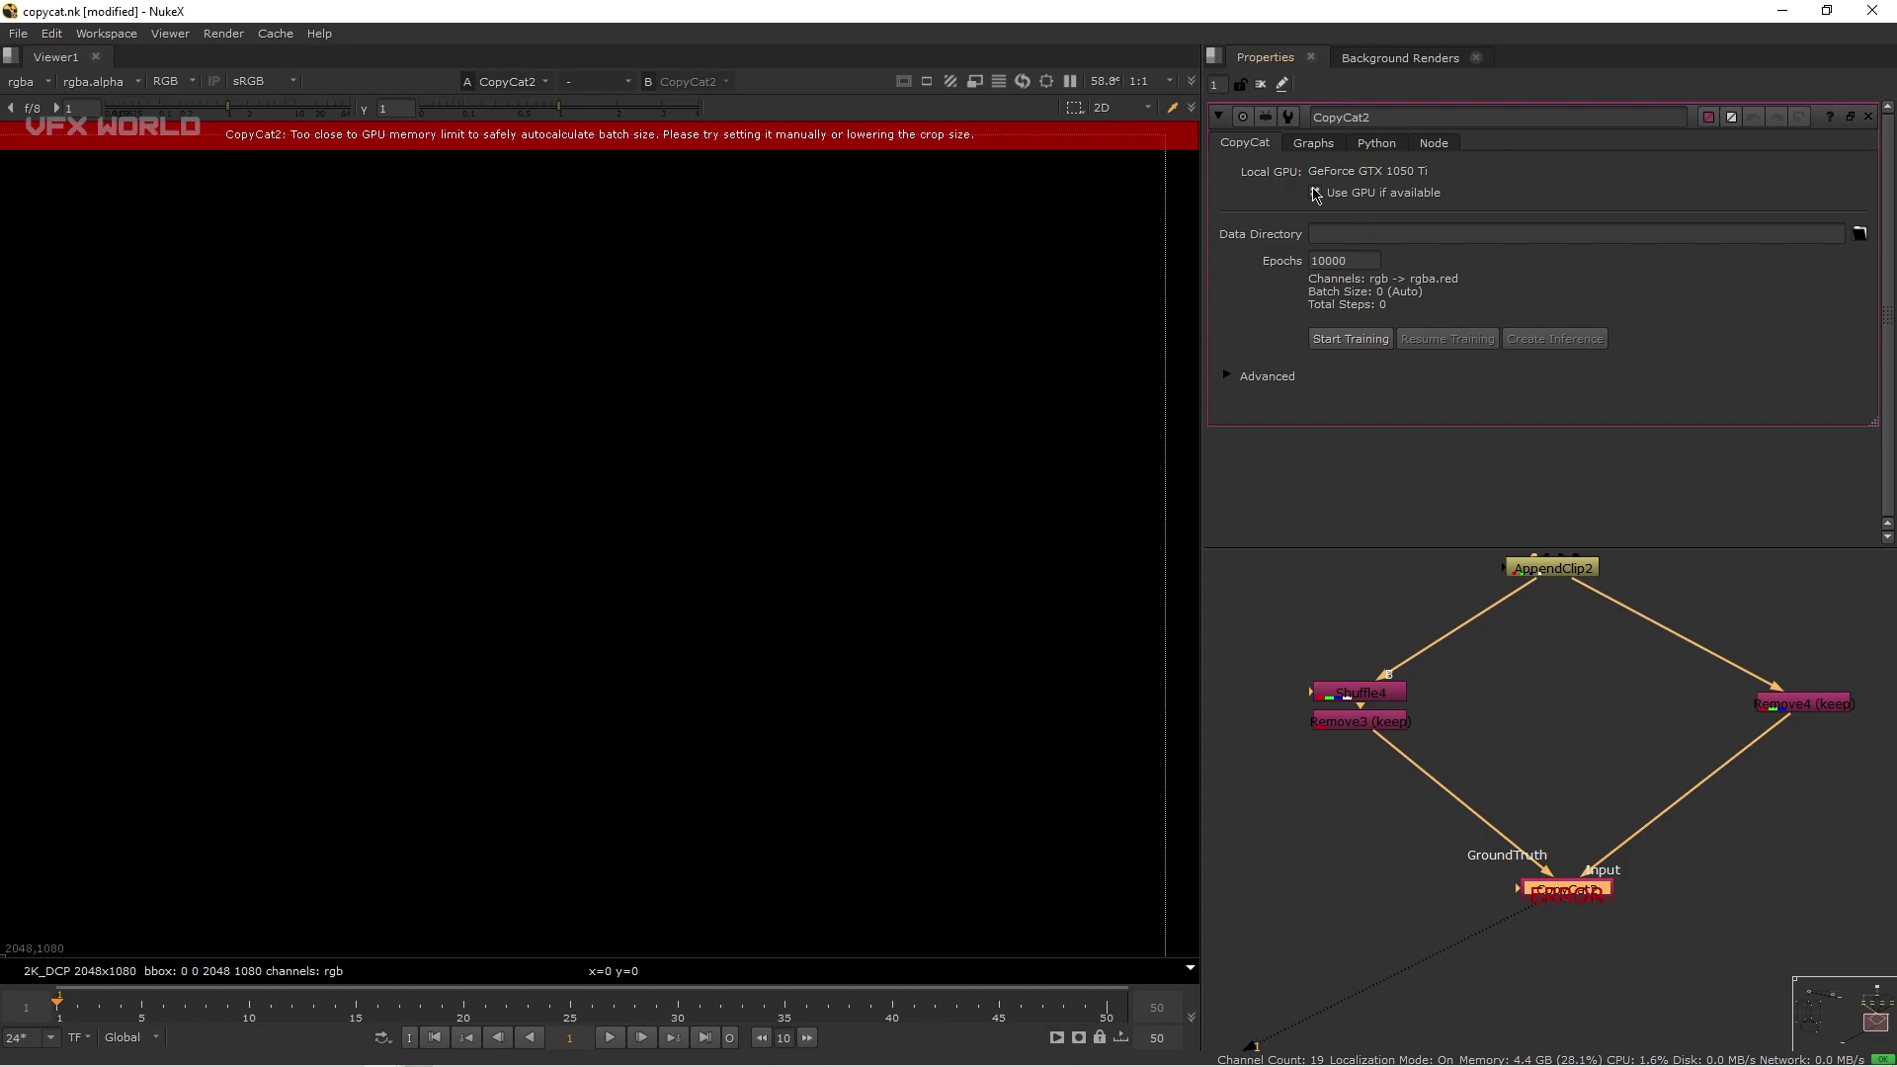
{"action": "left_click", "coordinate": [1315, 193]}
{"action": "mouse_move", "coordinate": [695, 643]}
{"action": "middle_mouse_down"}
{"action": "mouse_move", "coordinate": [748, 632]}
{"action": "mouse_move", "coordinate": [700, 636]}
{"action": "middle_mouse_up"}
{"action": "scroll", "coordinate": [748, 632], "scroll_direction": "down", "scroll_amount": 2}
{"action": "scroll", "coordinate": [701, 636], "scroll_direction": "up", "scroll_amount": 2}
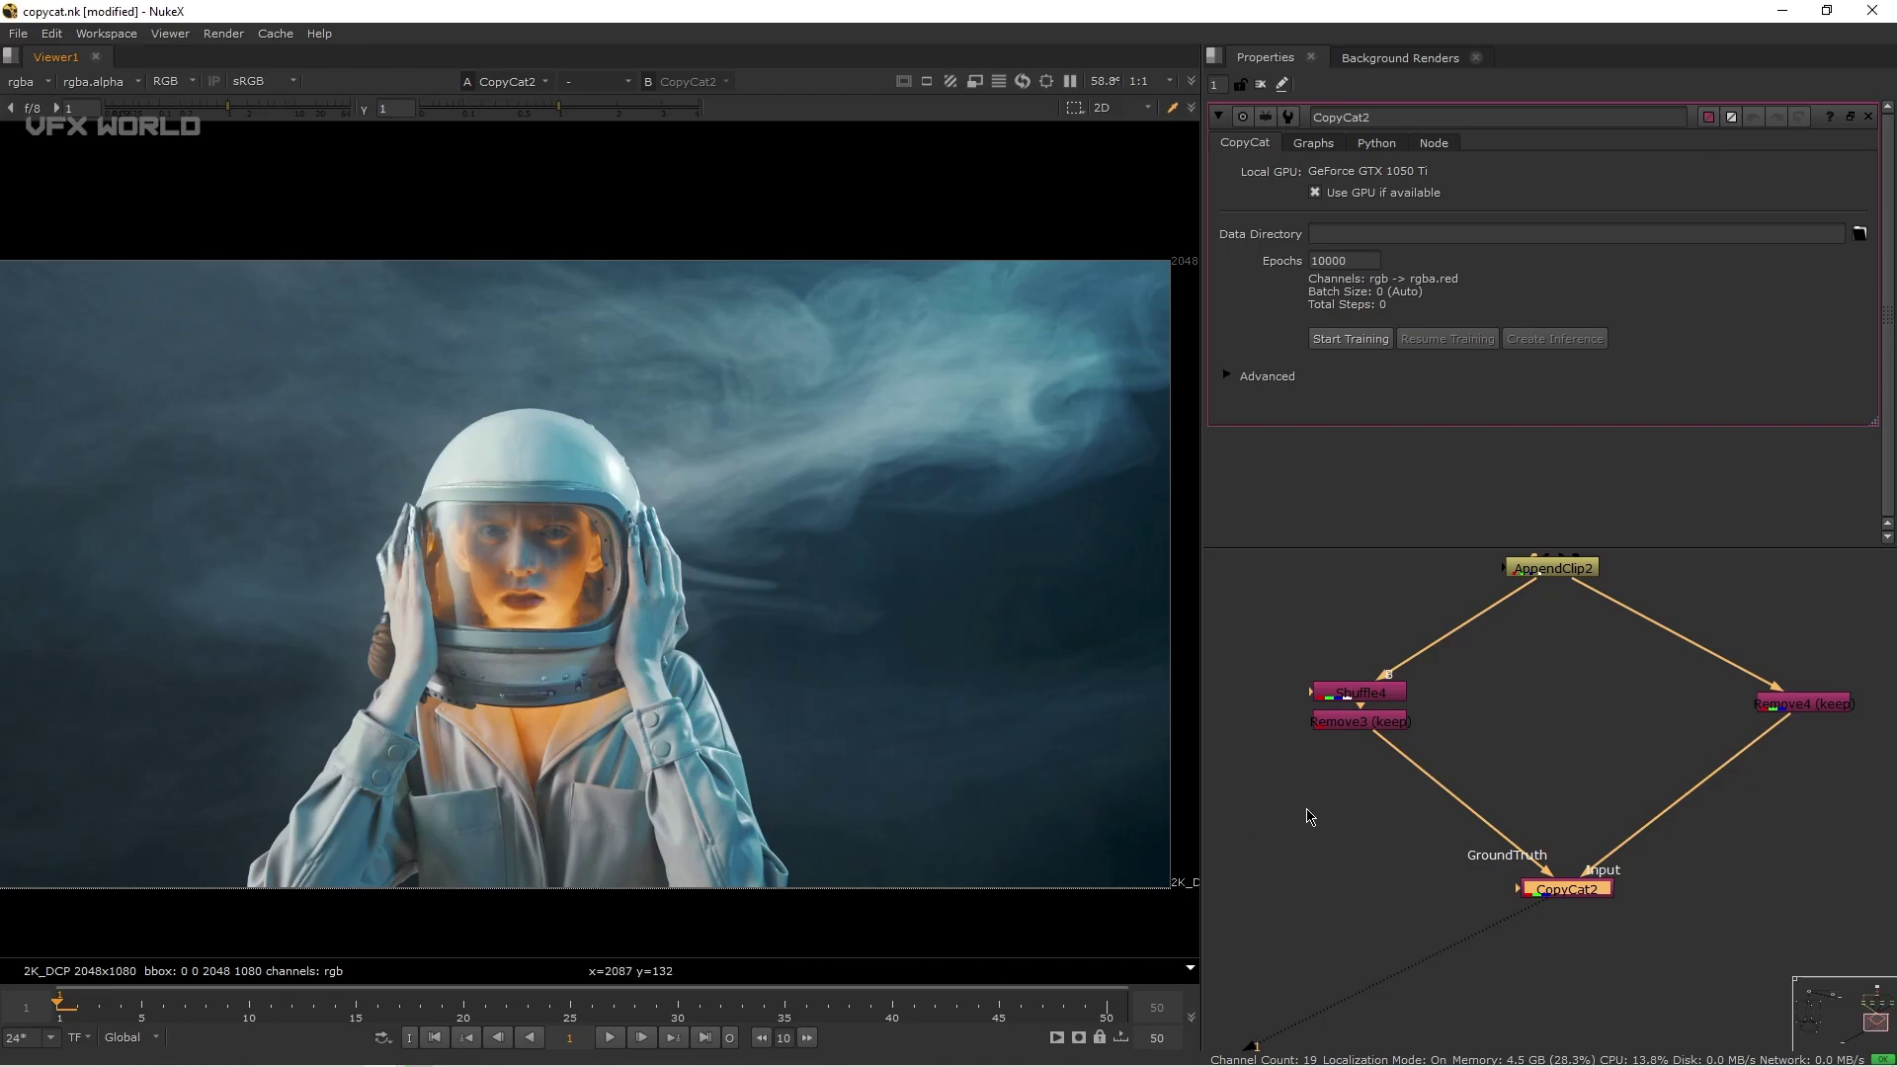
{"action": "scroll", "coordinate": [1314, 812], "scroll_direction": "down", "scroll_amount": 7}
{"action": "middle_click_drag", "start_coordinate": [1321, 809], "coordinate": [1682, 809]}
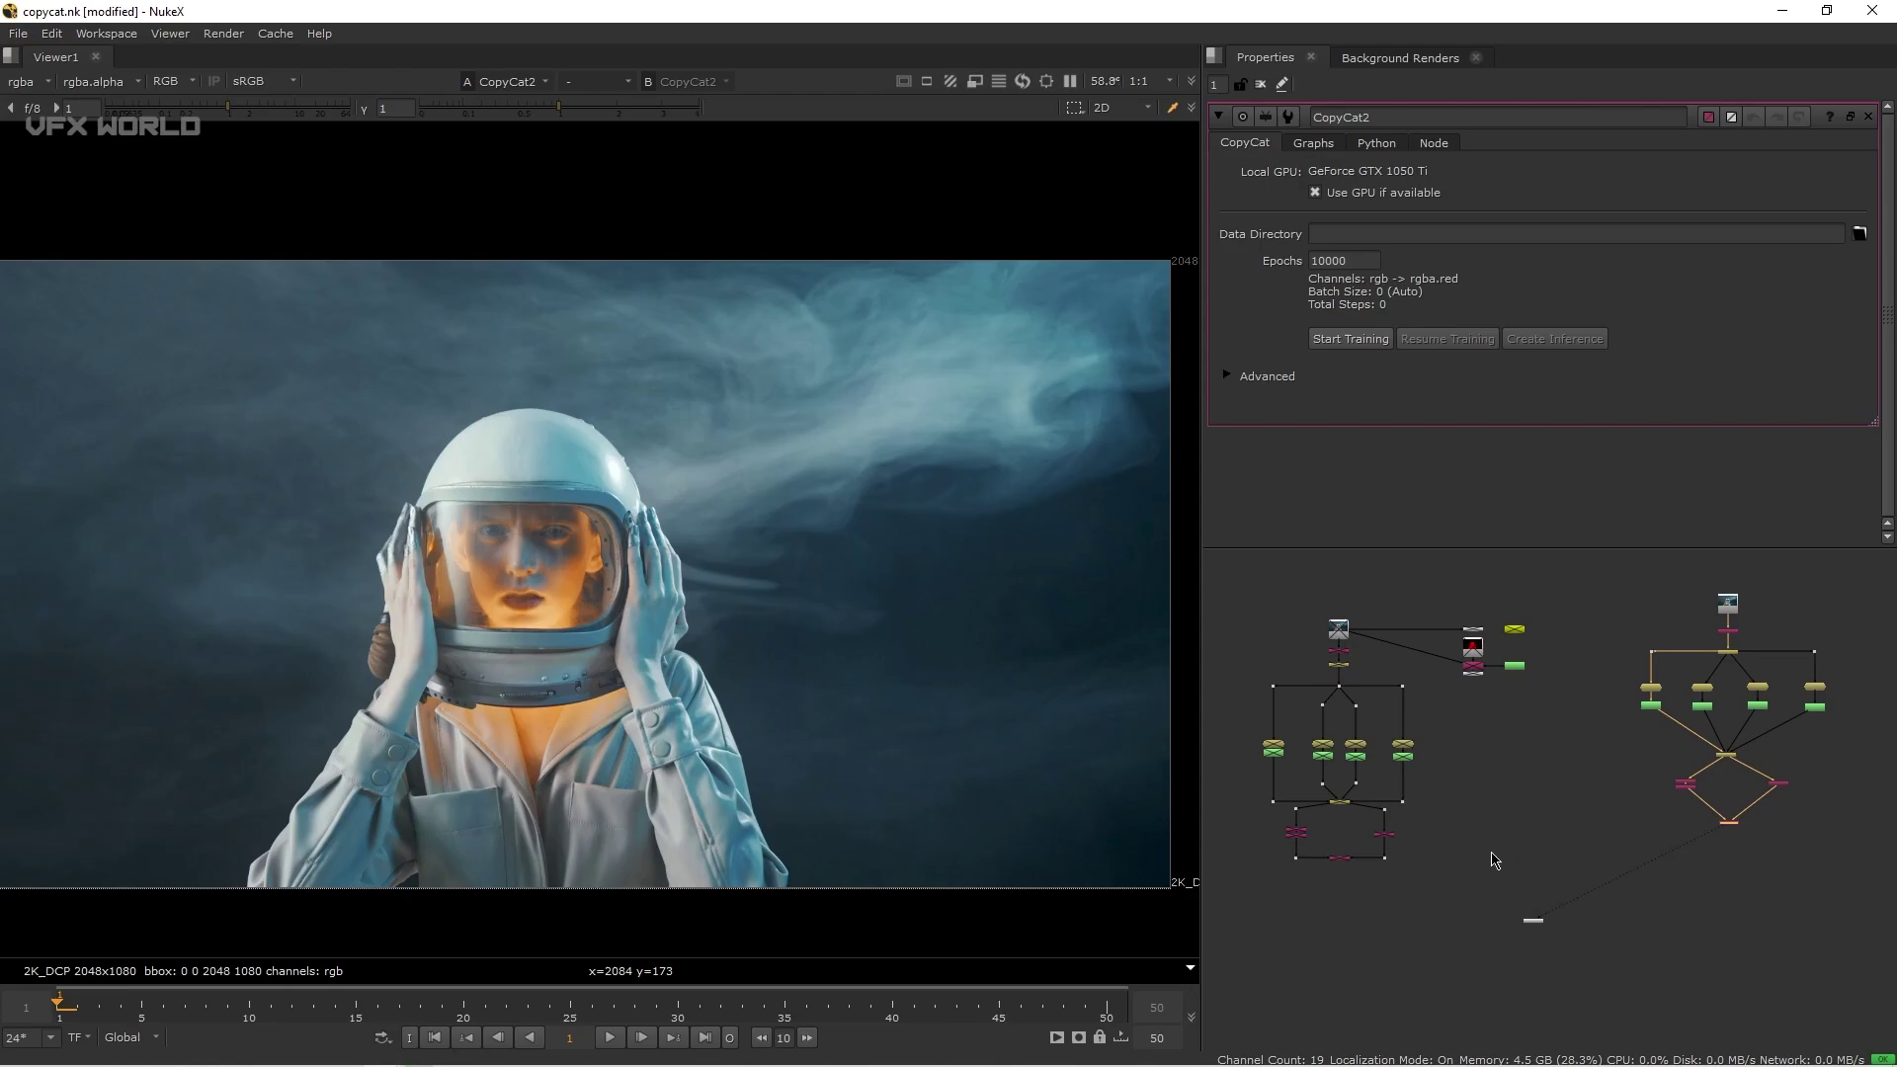
{"action": "scroll", "coordinate": [1766, 813], "scroll_direction": "up", "scroll_amount": 8}
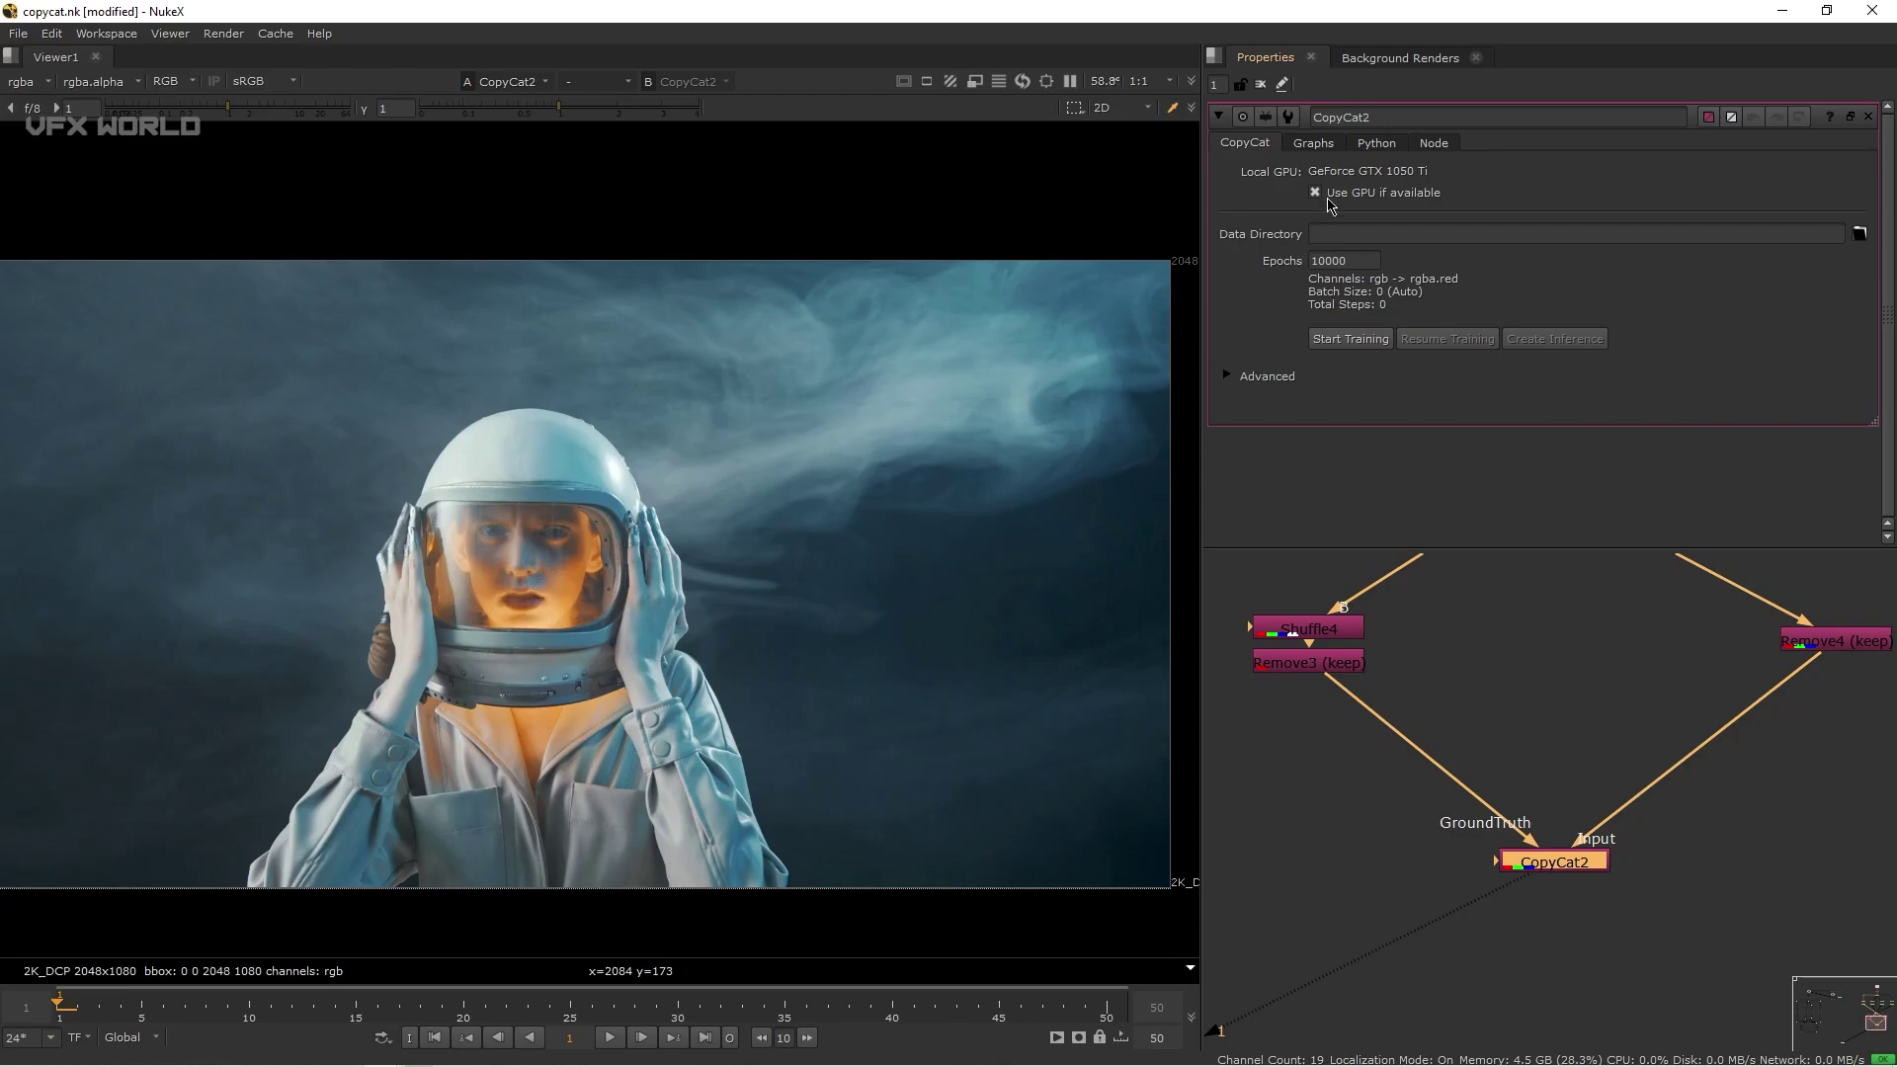
Set the CopyCat data directory to D:/VFX WORLD/tutorial/.
{"action": "mouse_move", "coordinate": [1331, 206]}
{"action": "left_click", "coordinate": [1860, 237]}
{"action": "left_click", "coordinate": [718, 674]}
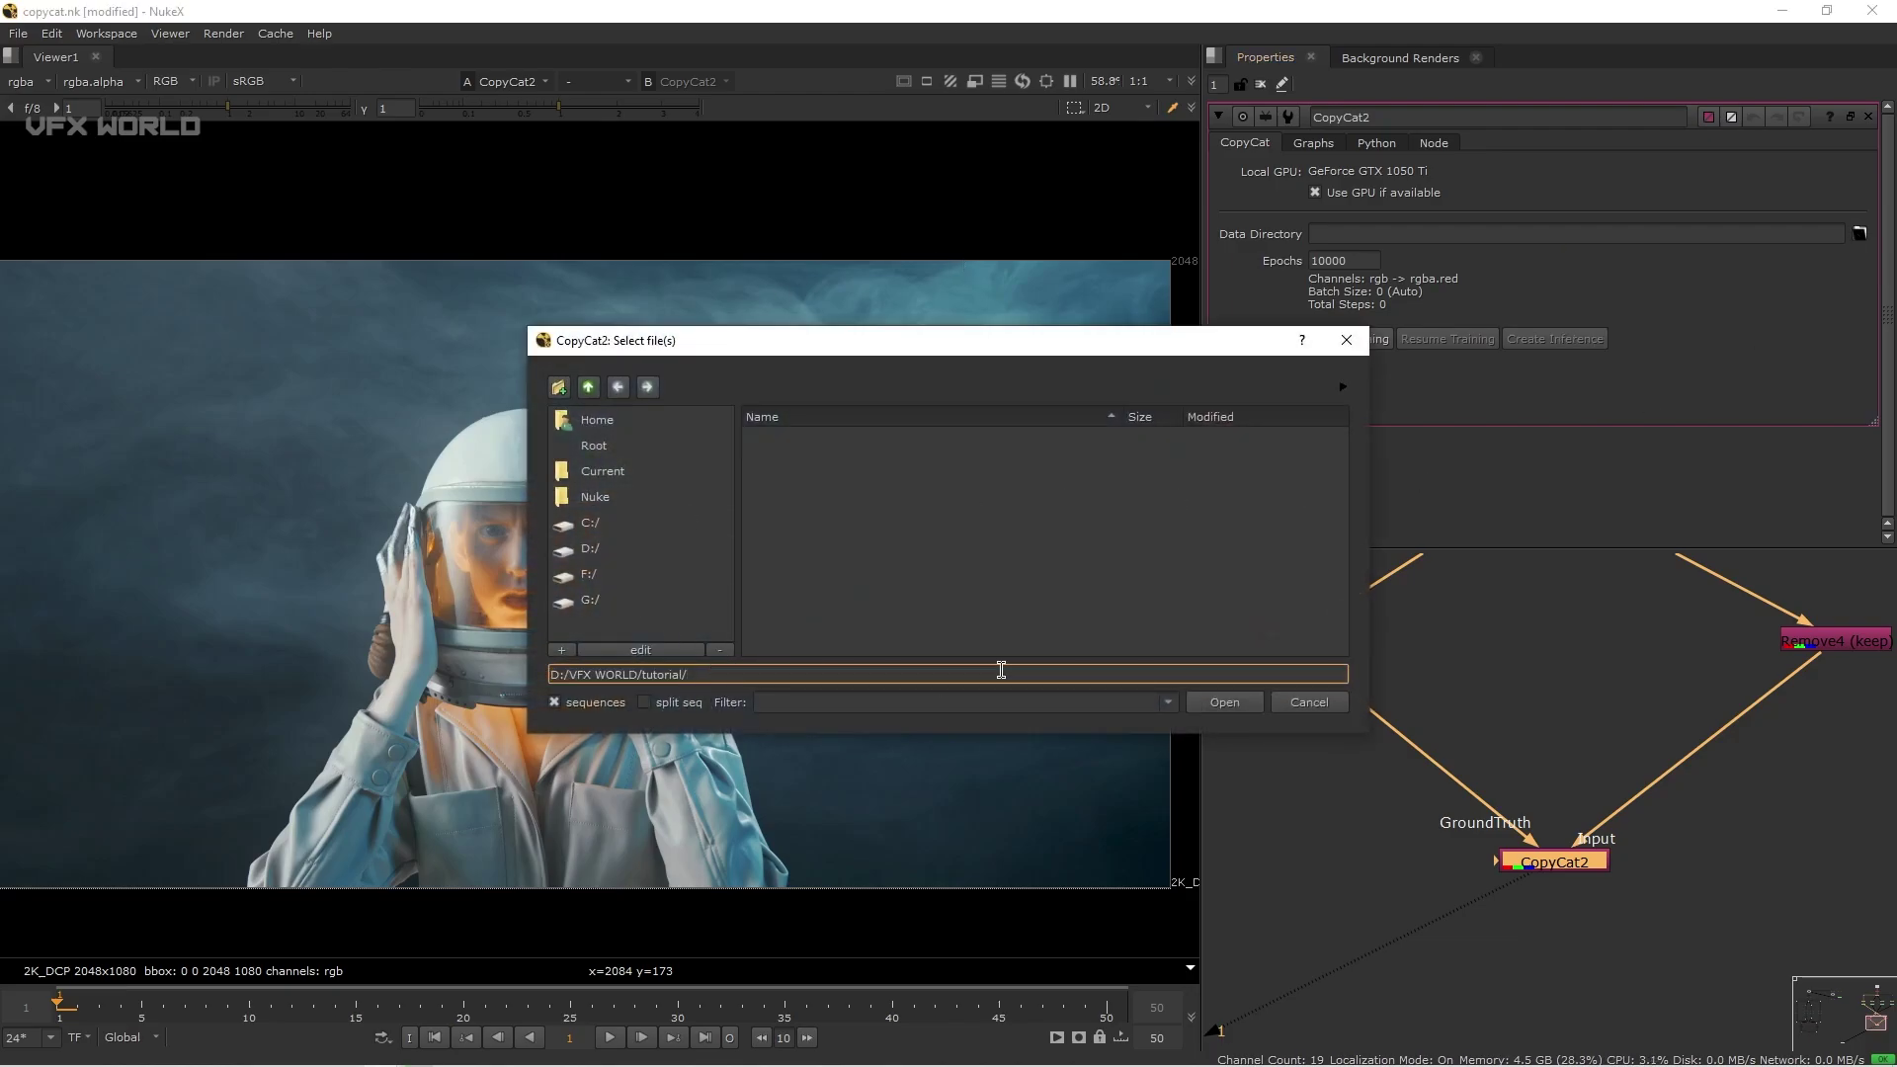
{"action": "left_click", "coordinate": [1225, 702]}
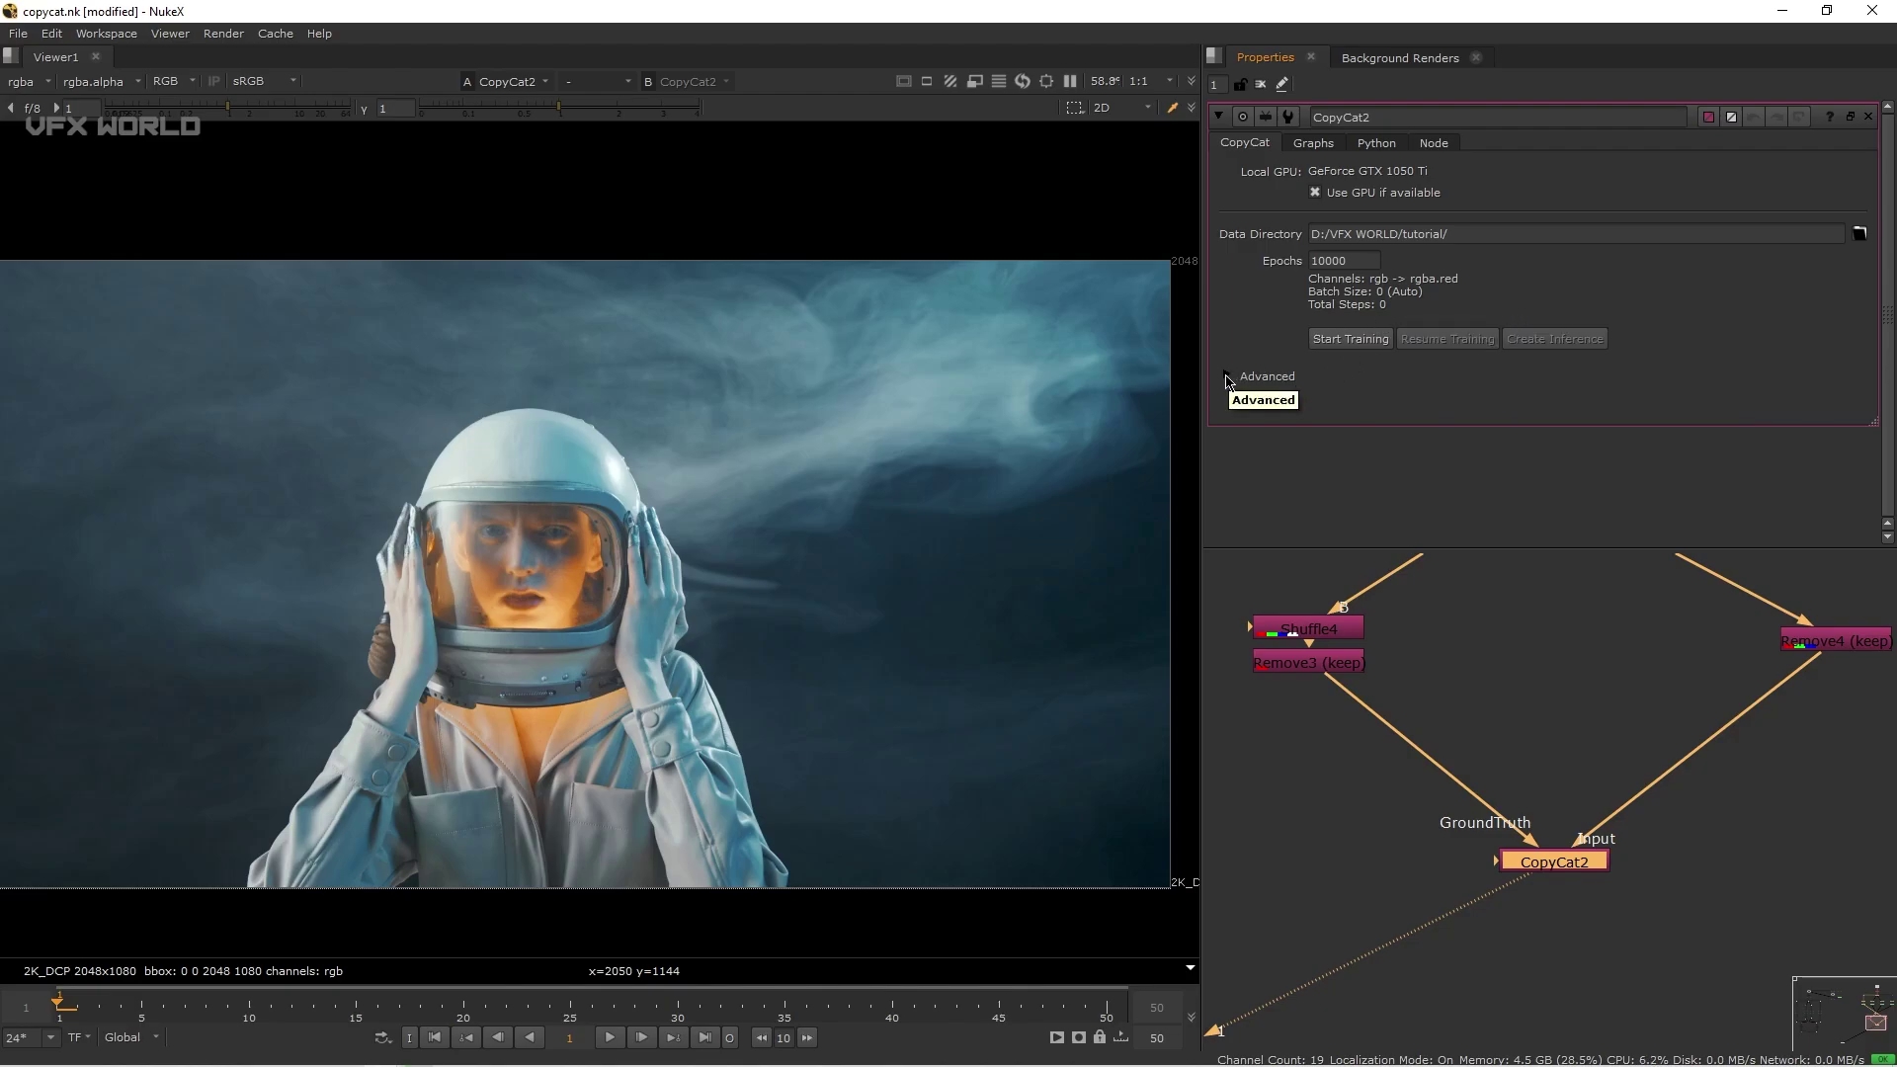
In CopyCat's advanced settings, switch the batch size to Manual and set it to 3.
{"action": "left_click", "coordinate": [1228, 378]}
{"action": "scroll", "coordinate": [1264, 327], "scroll_direction": "down", "scroll_amount": 1}
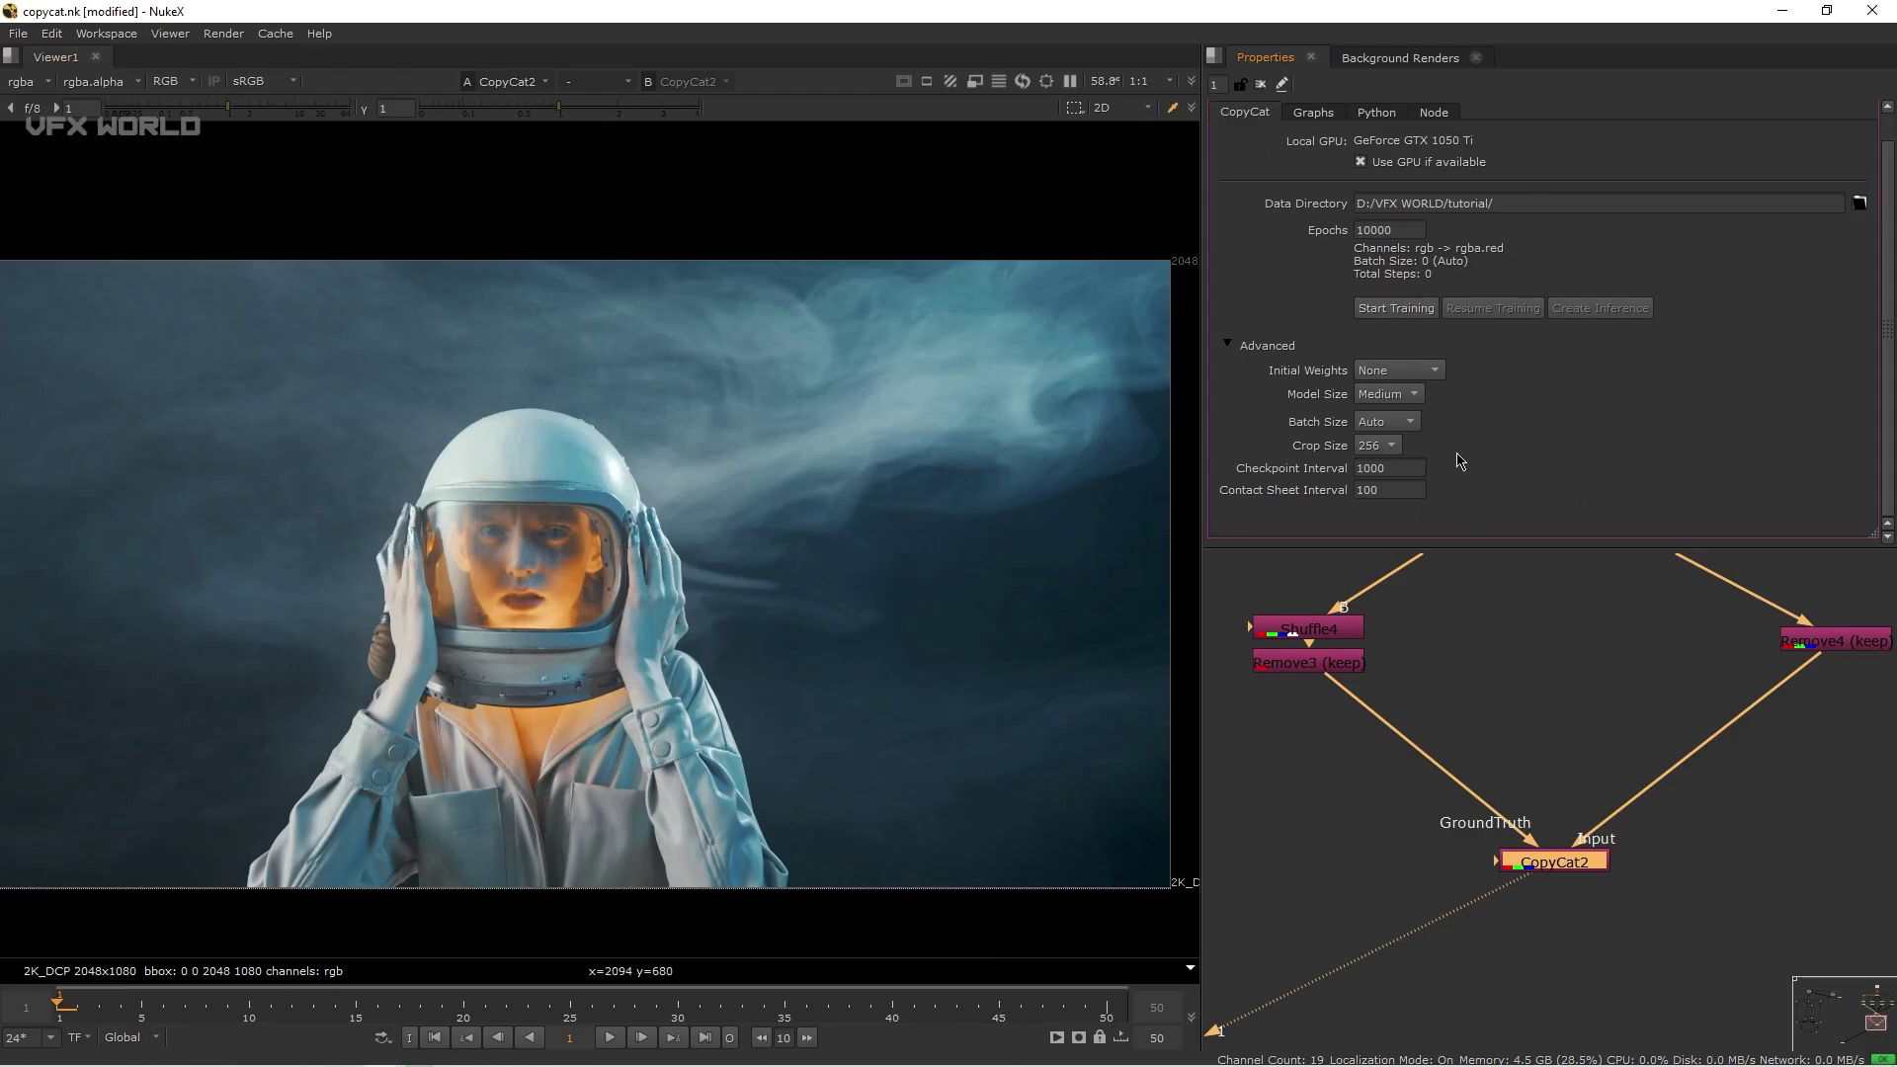
{"action": "left_click", "coordinate": [1404, 425]}
{"action": "left_click", "coordinate": [1388, 446]}
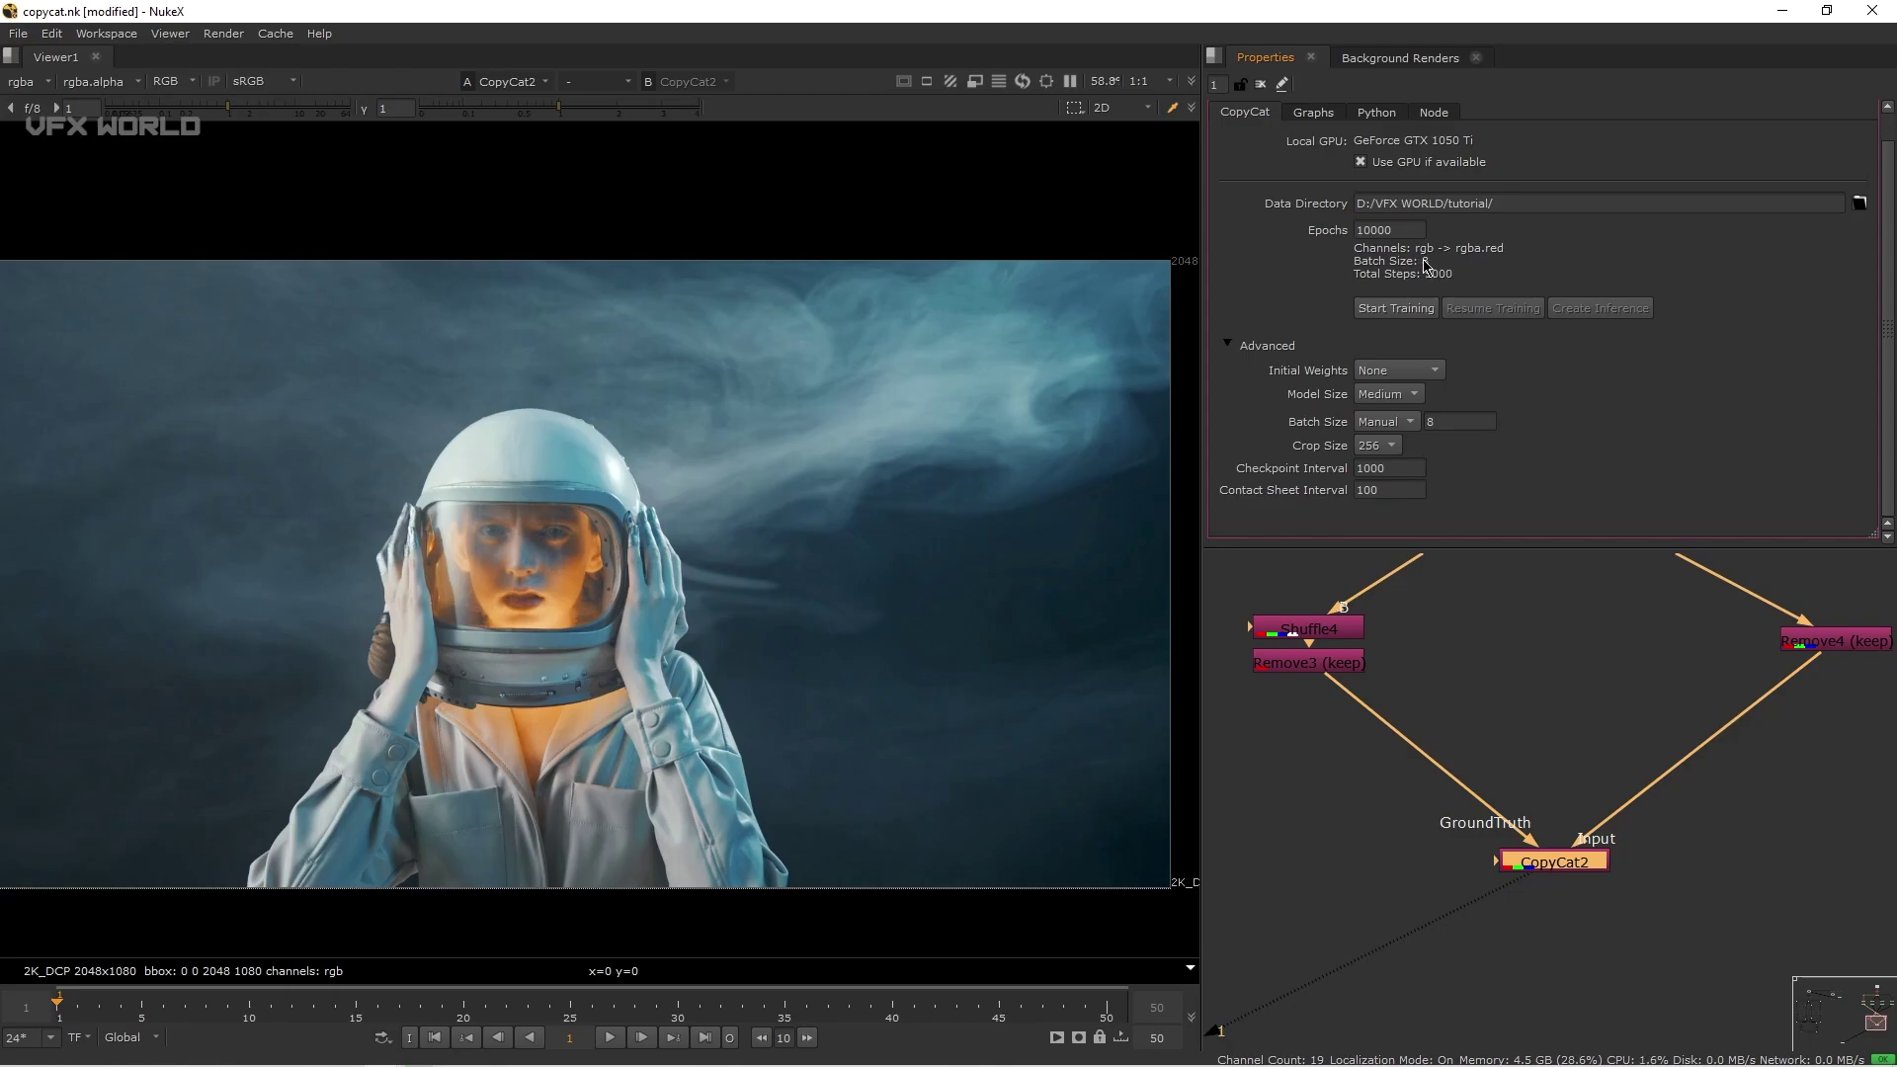
{"action": "mouse_move", "coordinate": [1449, 287]}
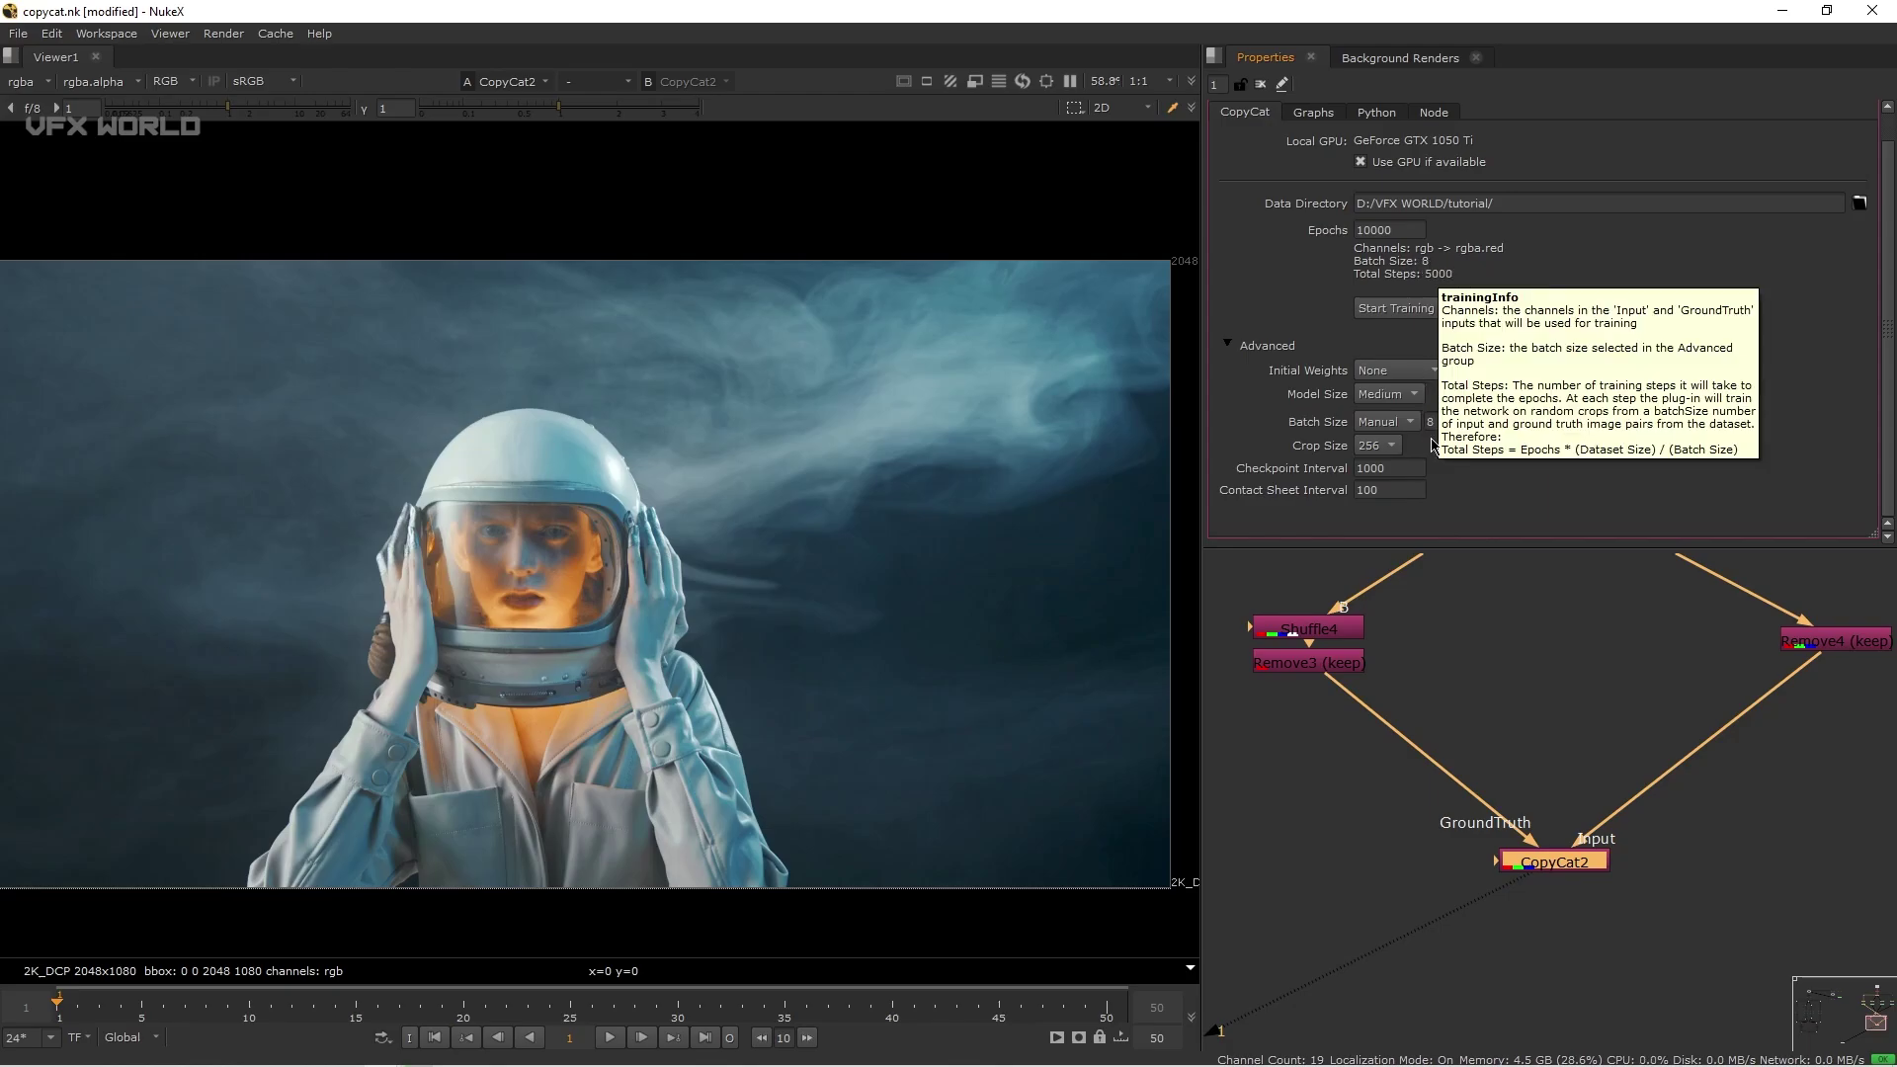
{"action": "left_click_drag", "start_coordinate": [1444, 415], "coordinate": [1387, 417]}
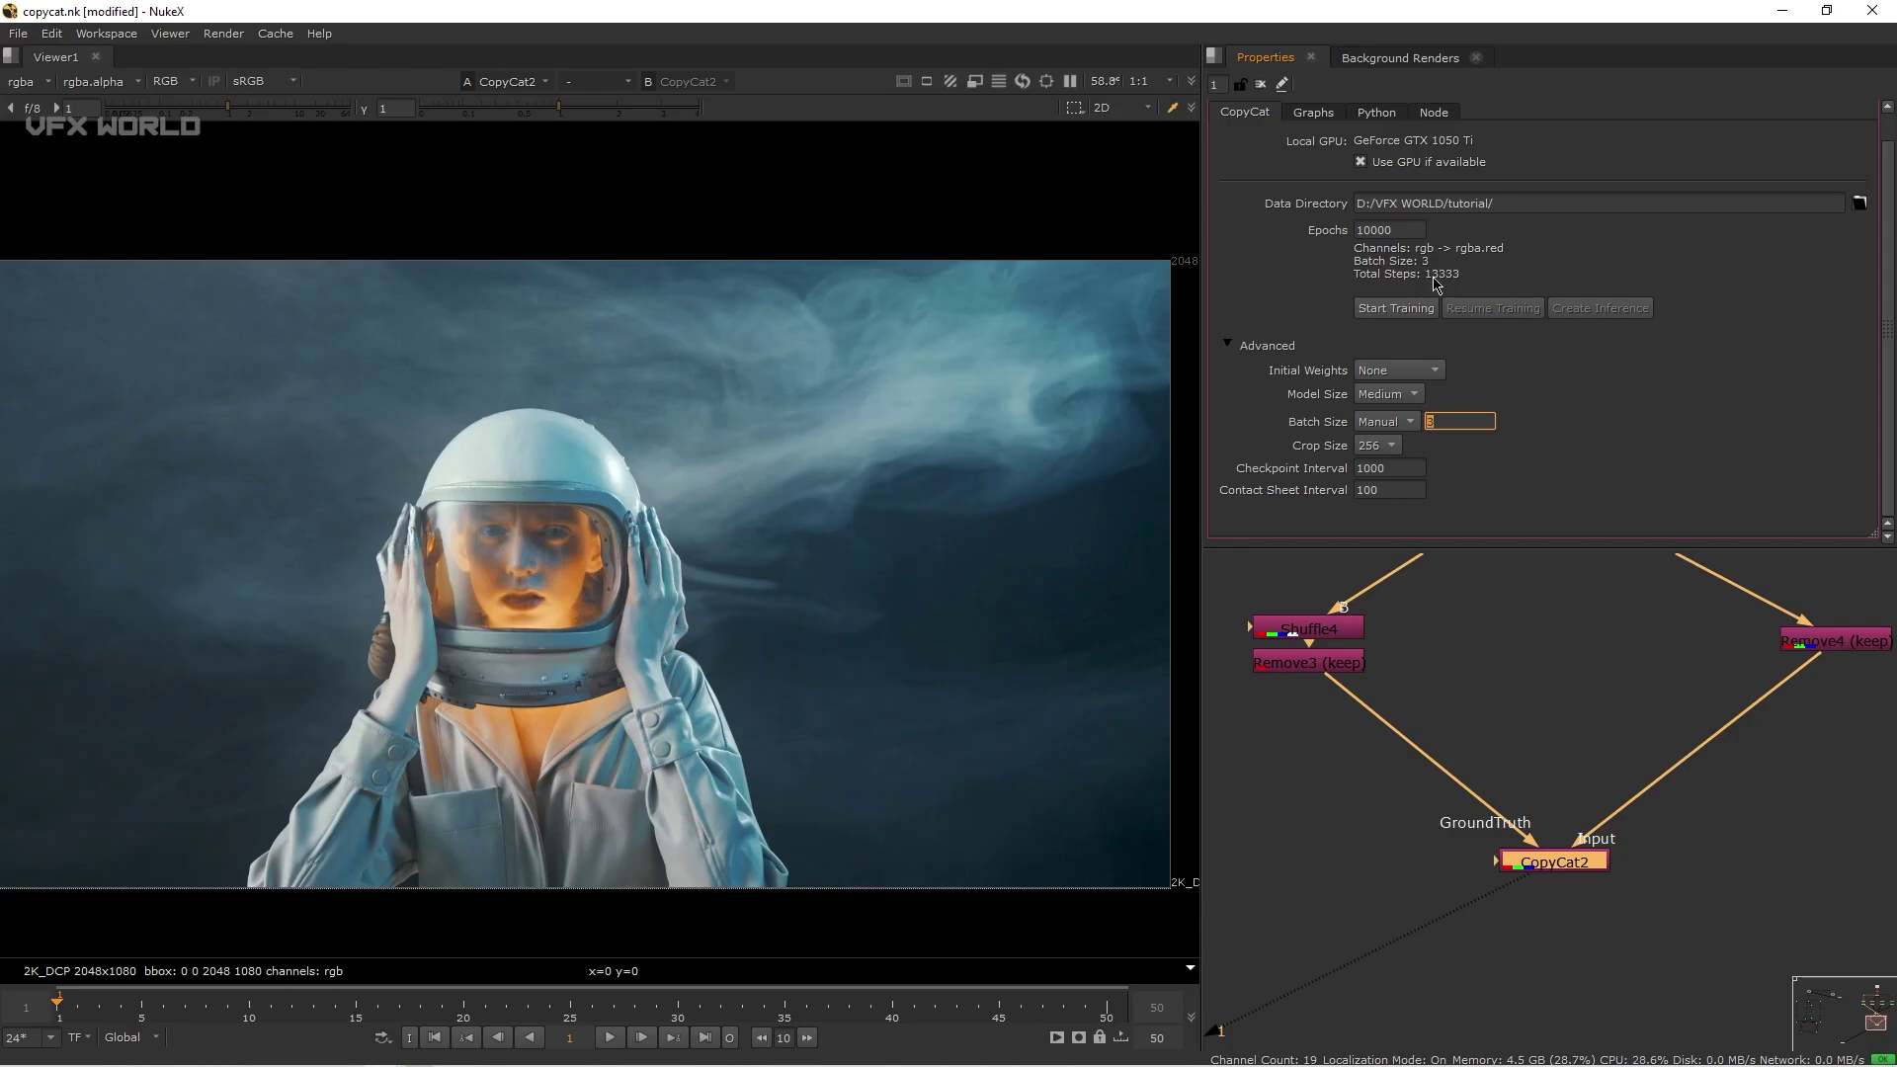
{"action": "mouse_move", "coordinate": [1455, 280]}
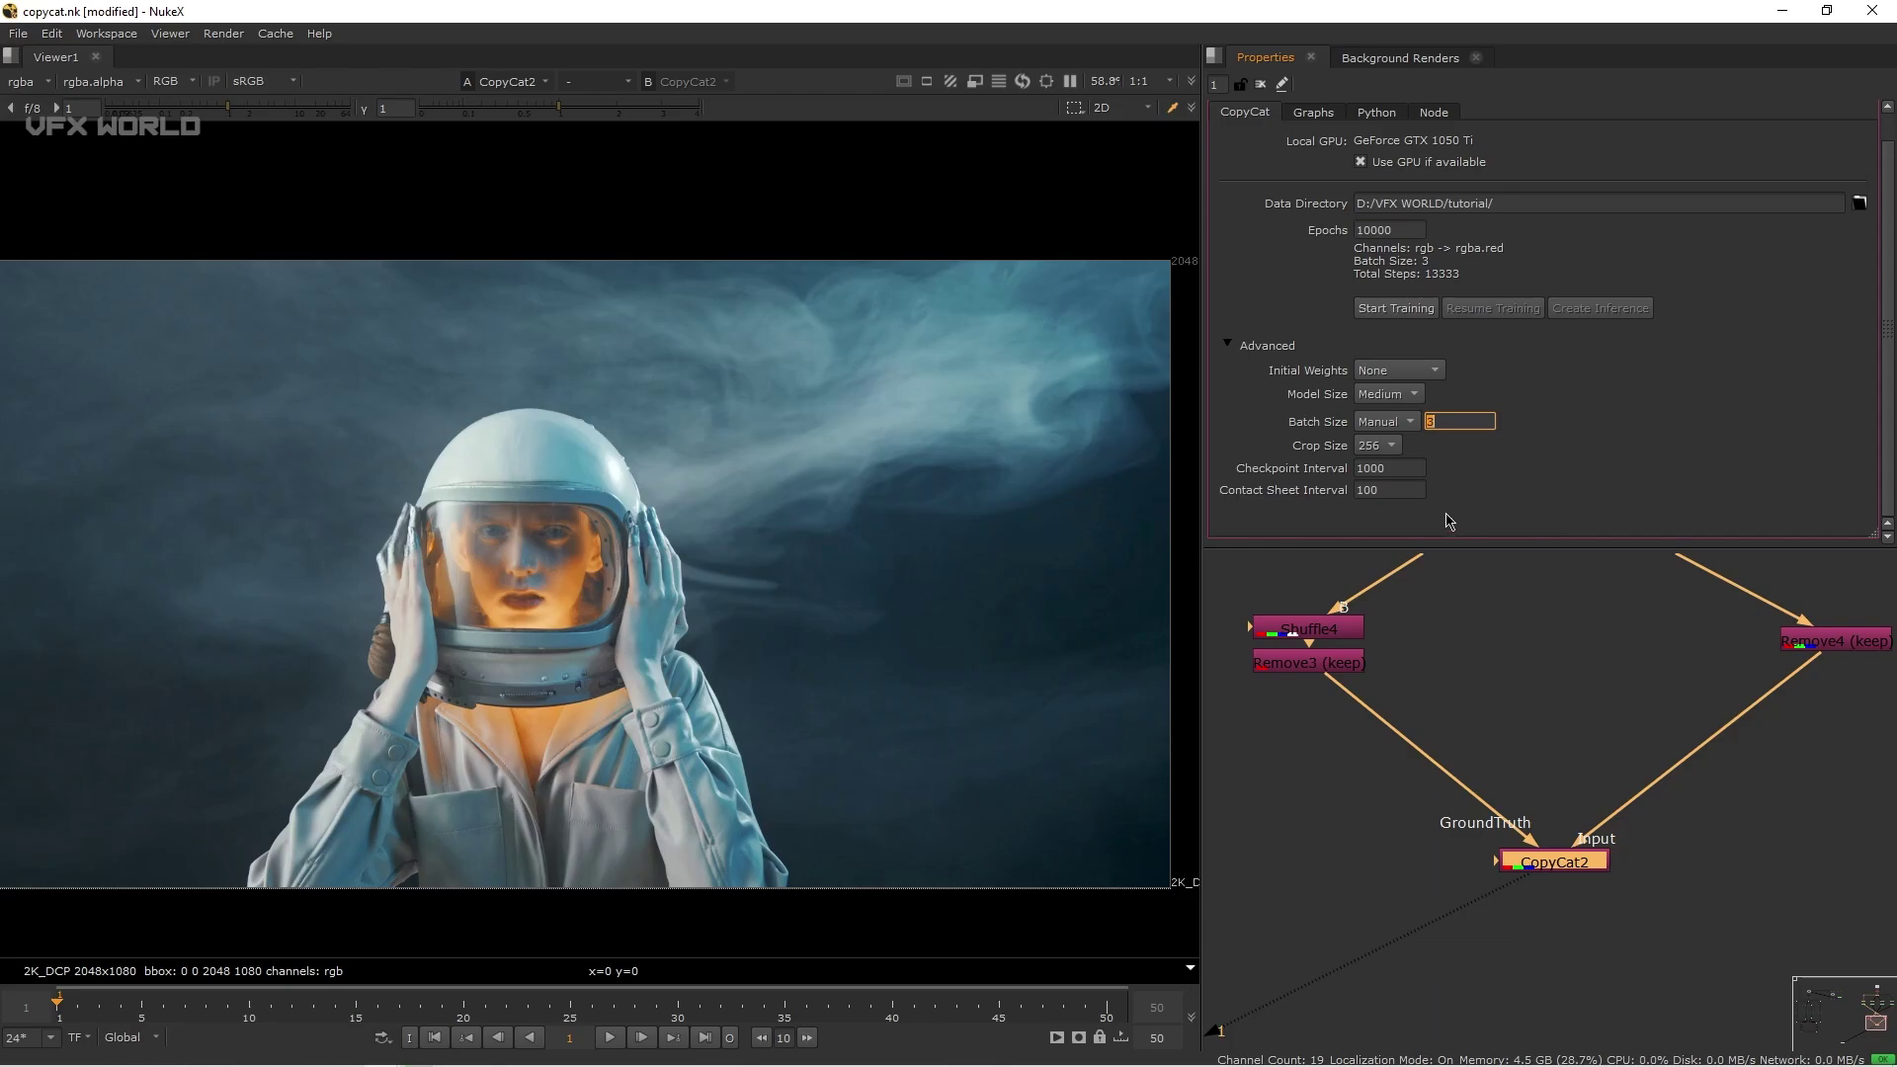
{"action": "left_click", "coordinate": [1472, 500]}
{"action": "scroll", "coordinate": [1305, 356], "scroll_direction": "up", "scroll_amount": 1}
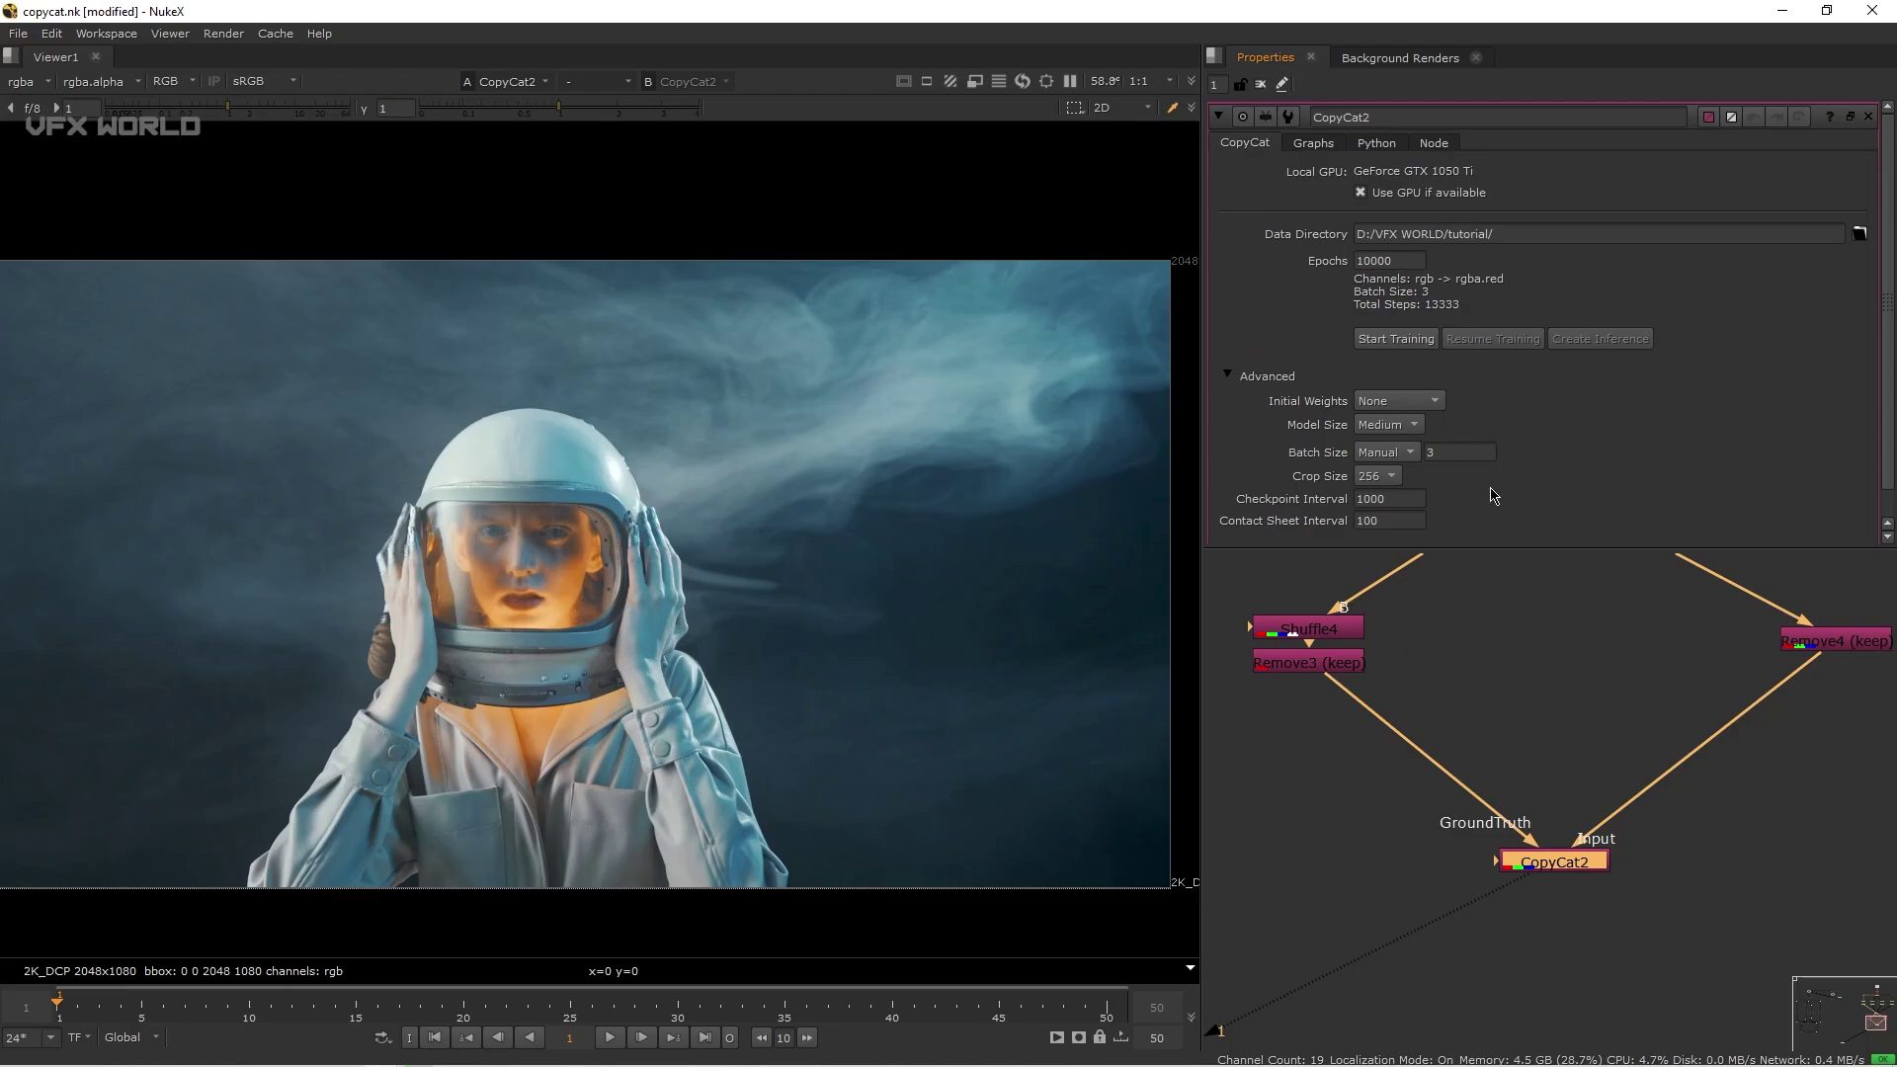
Look through CopyCat's graph, Python and node settings, and start the training.
{"action": "left_click", "coordinate": [1314, 144]}
{"action": "left_click", "coordinate": [1376, 143]}
{"action": "left_click", "coordinate": [1432, 147]}
{"action": "left_click", "coordinate": [1331, 146]}
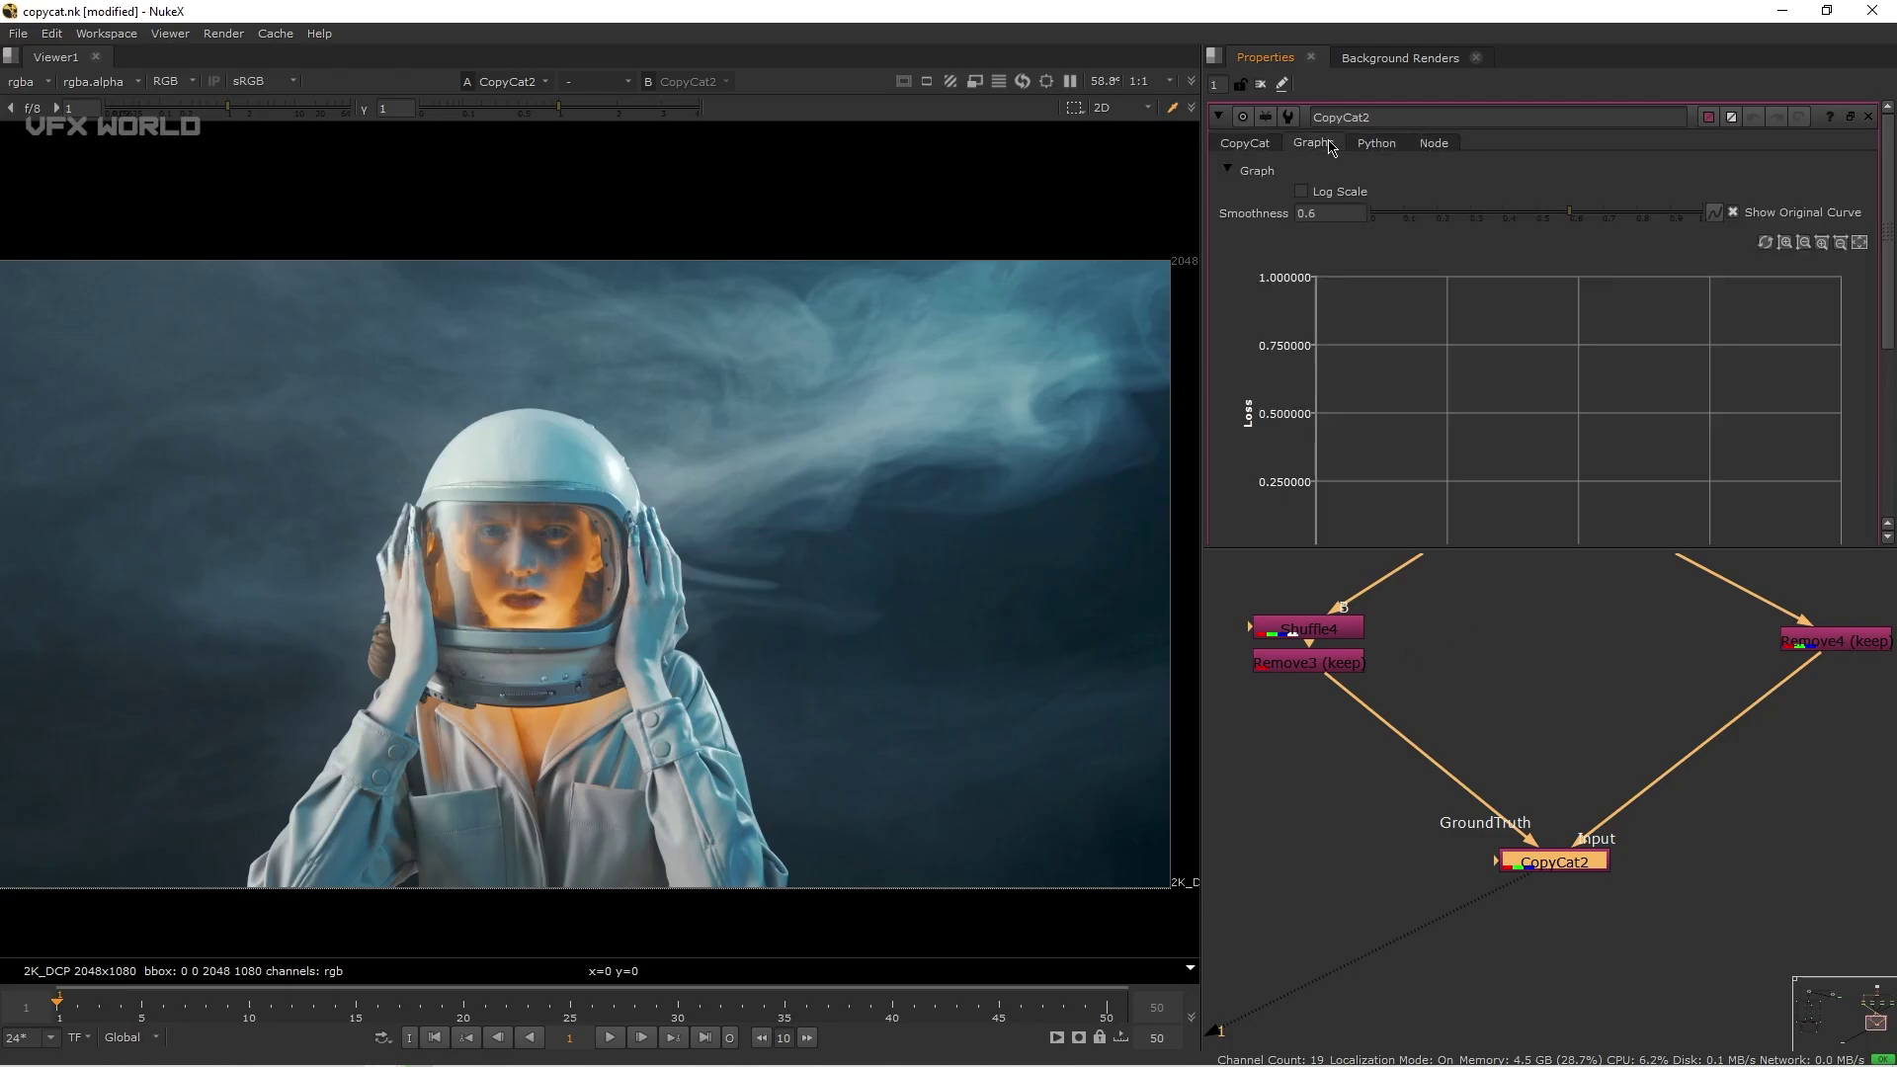
{"action": "left_click", "coordinate": [1246, 145]}
{"action": "scroll", "coordinate": [1265, 355], "scroll_direction": "down", "scroll_amount": 2}
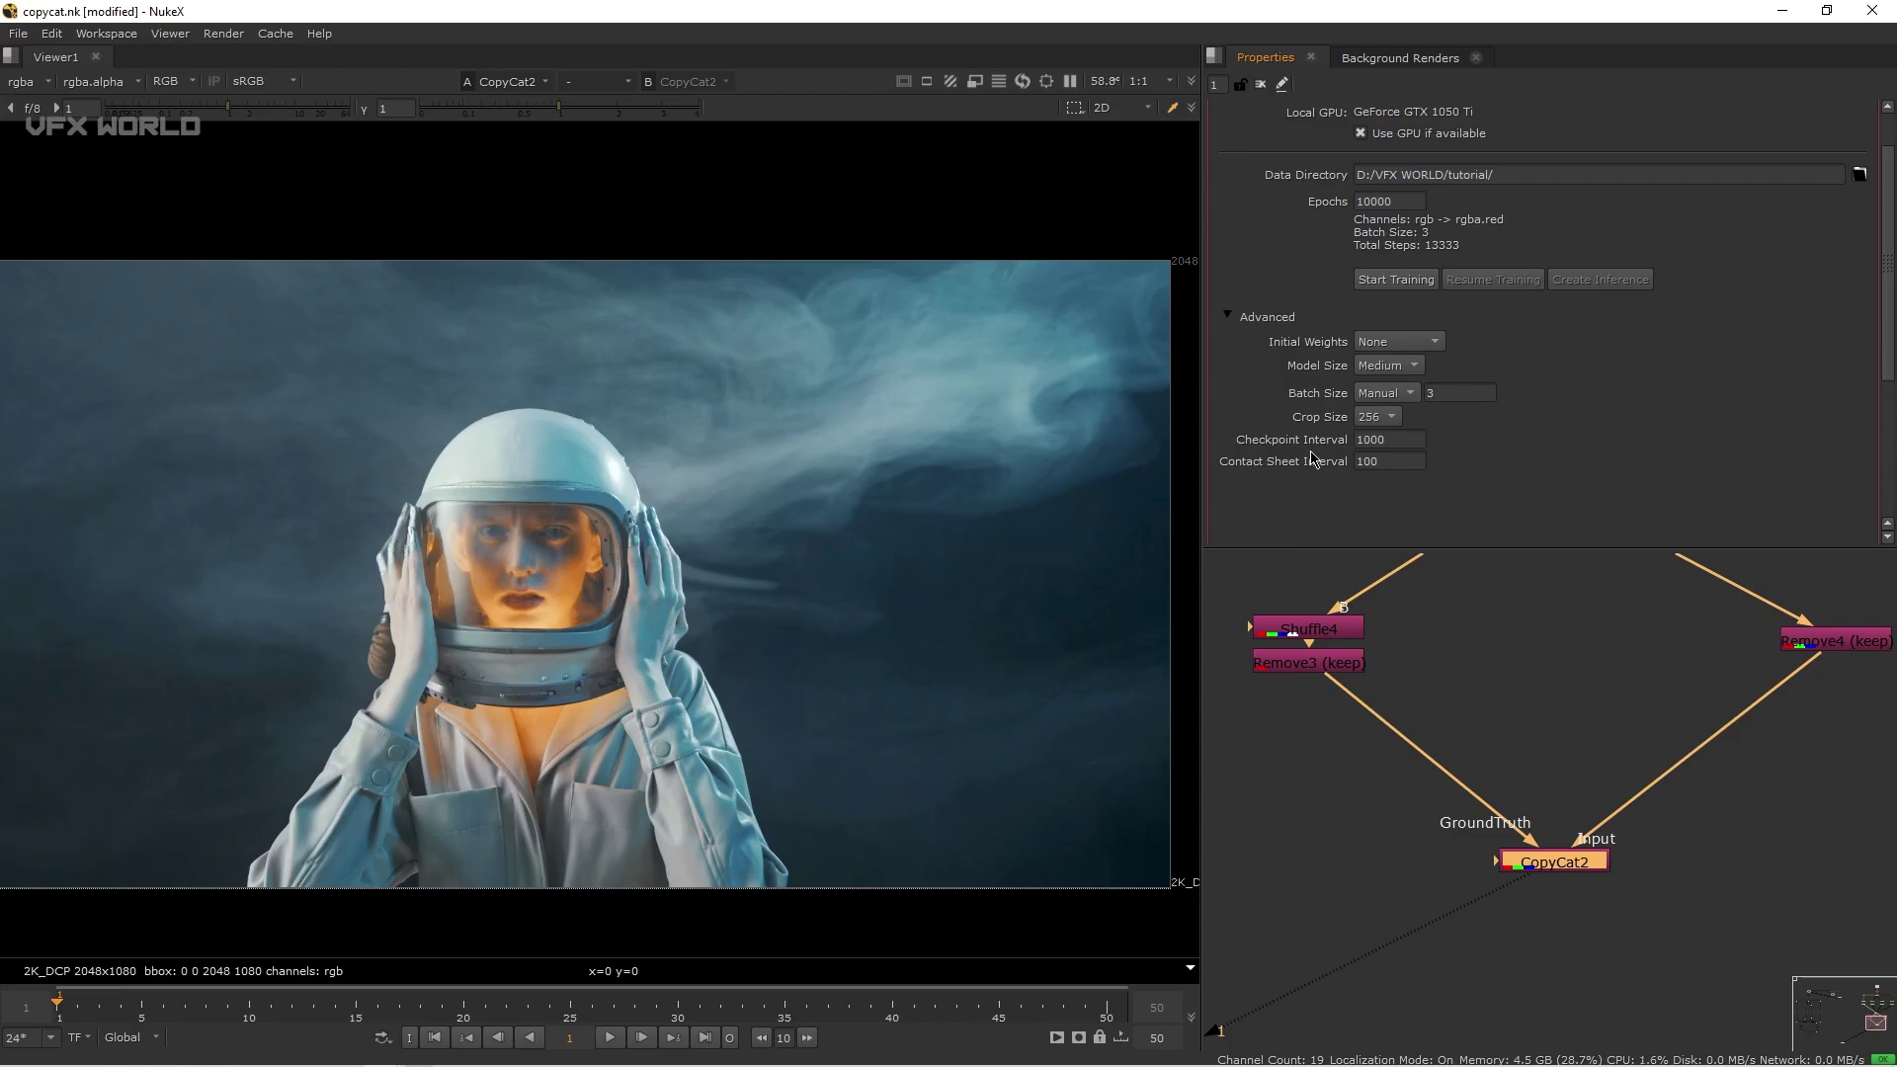
{"action": "left_click", "coordinate": [1394, 281]}
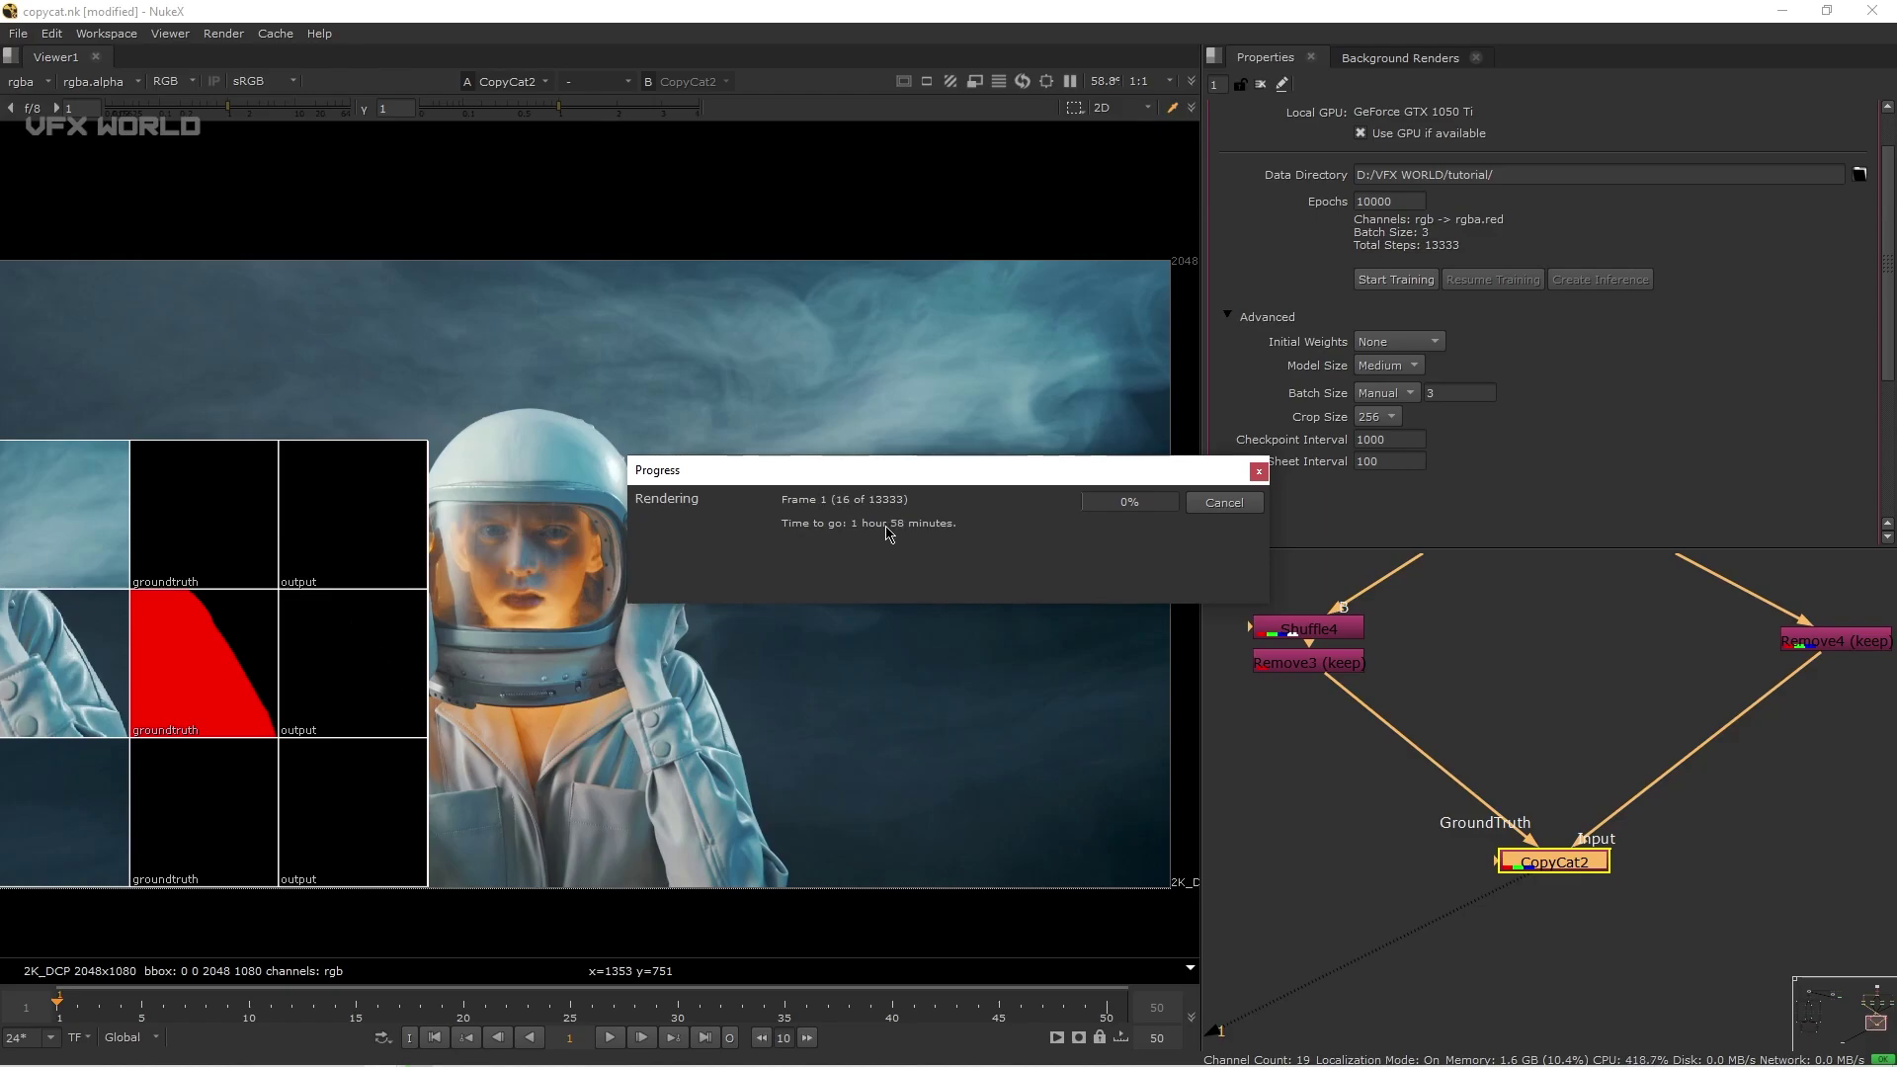
Inspect the training's loss graph, raise its smoothness to 0.805 and turn on the log scale.
{"action": "scroll", "coordinate": [1331, 242], "scroll_direction": "up", "scroll_amount": 2}
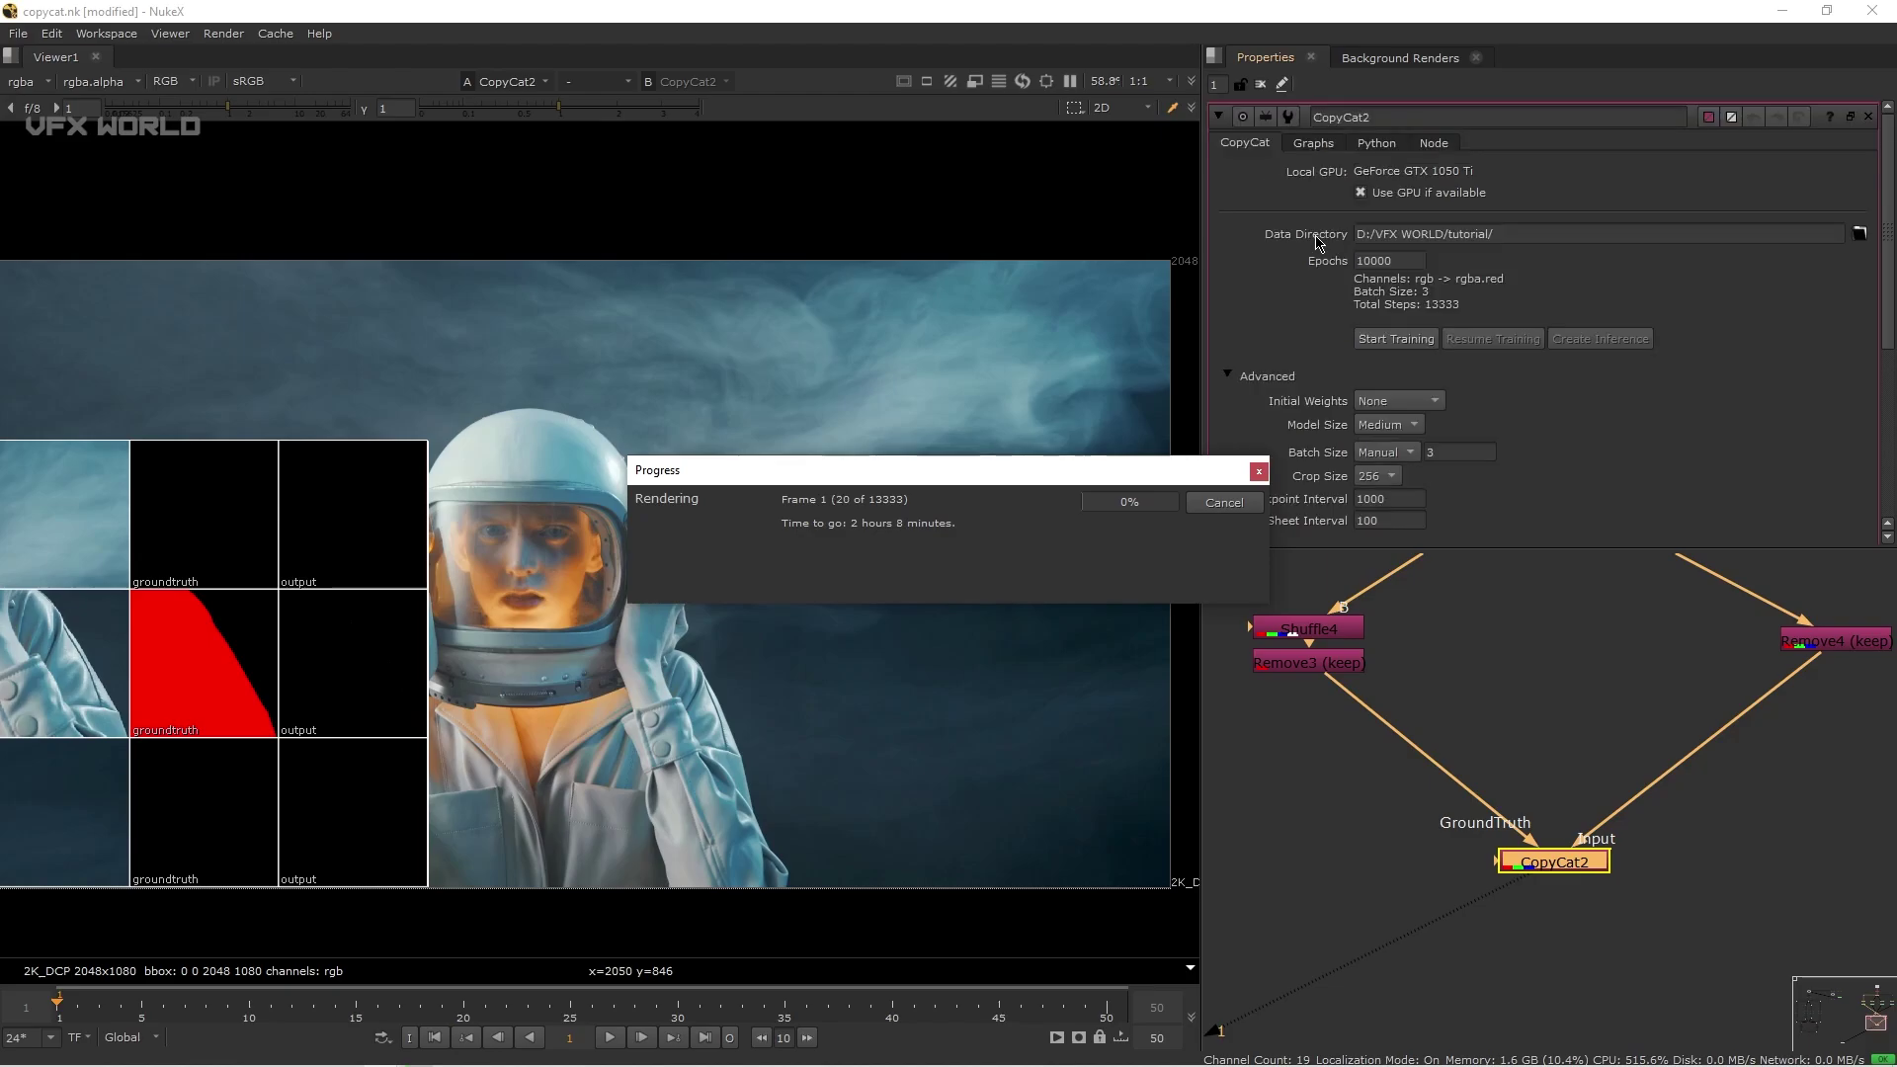
{"action": "left_click", "coordinate": [1319, 149]}
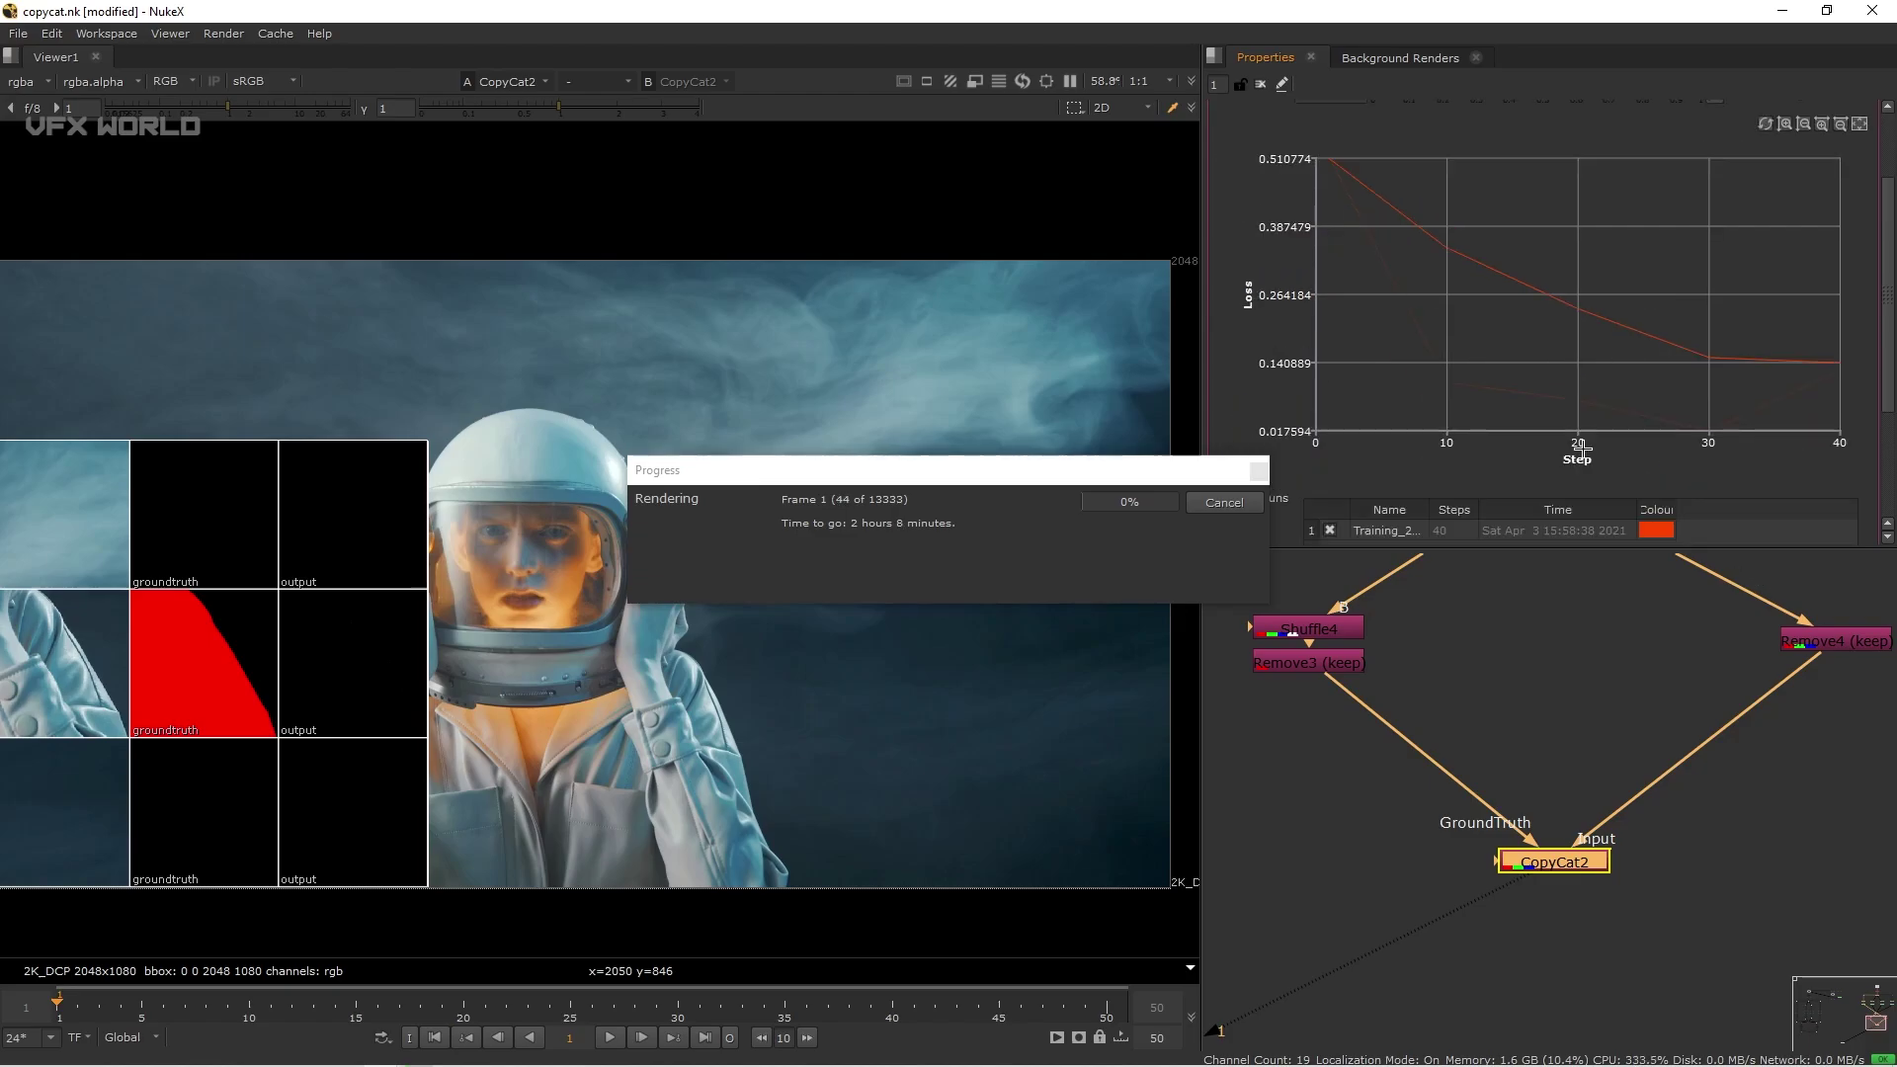
{"action": "left_click_drag", "start_coordinate": [1569, 214], "coordinate": [1639, 218]}
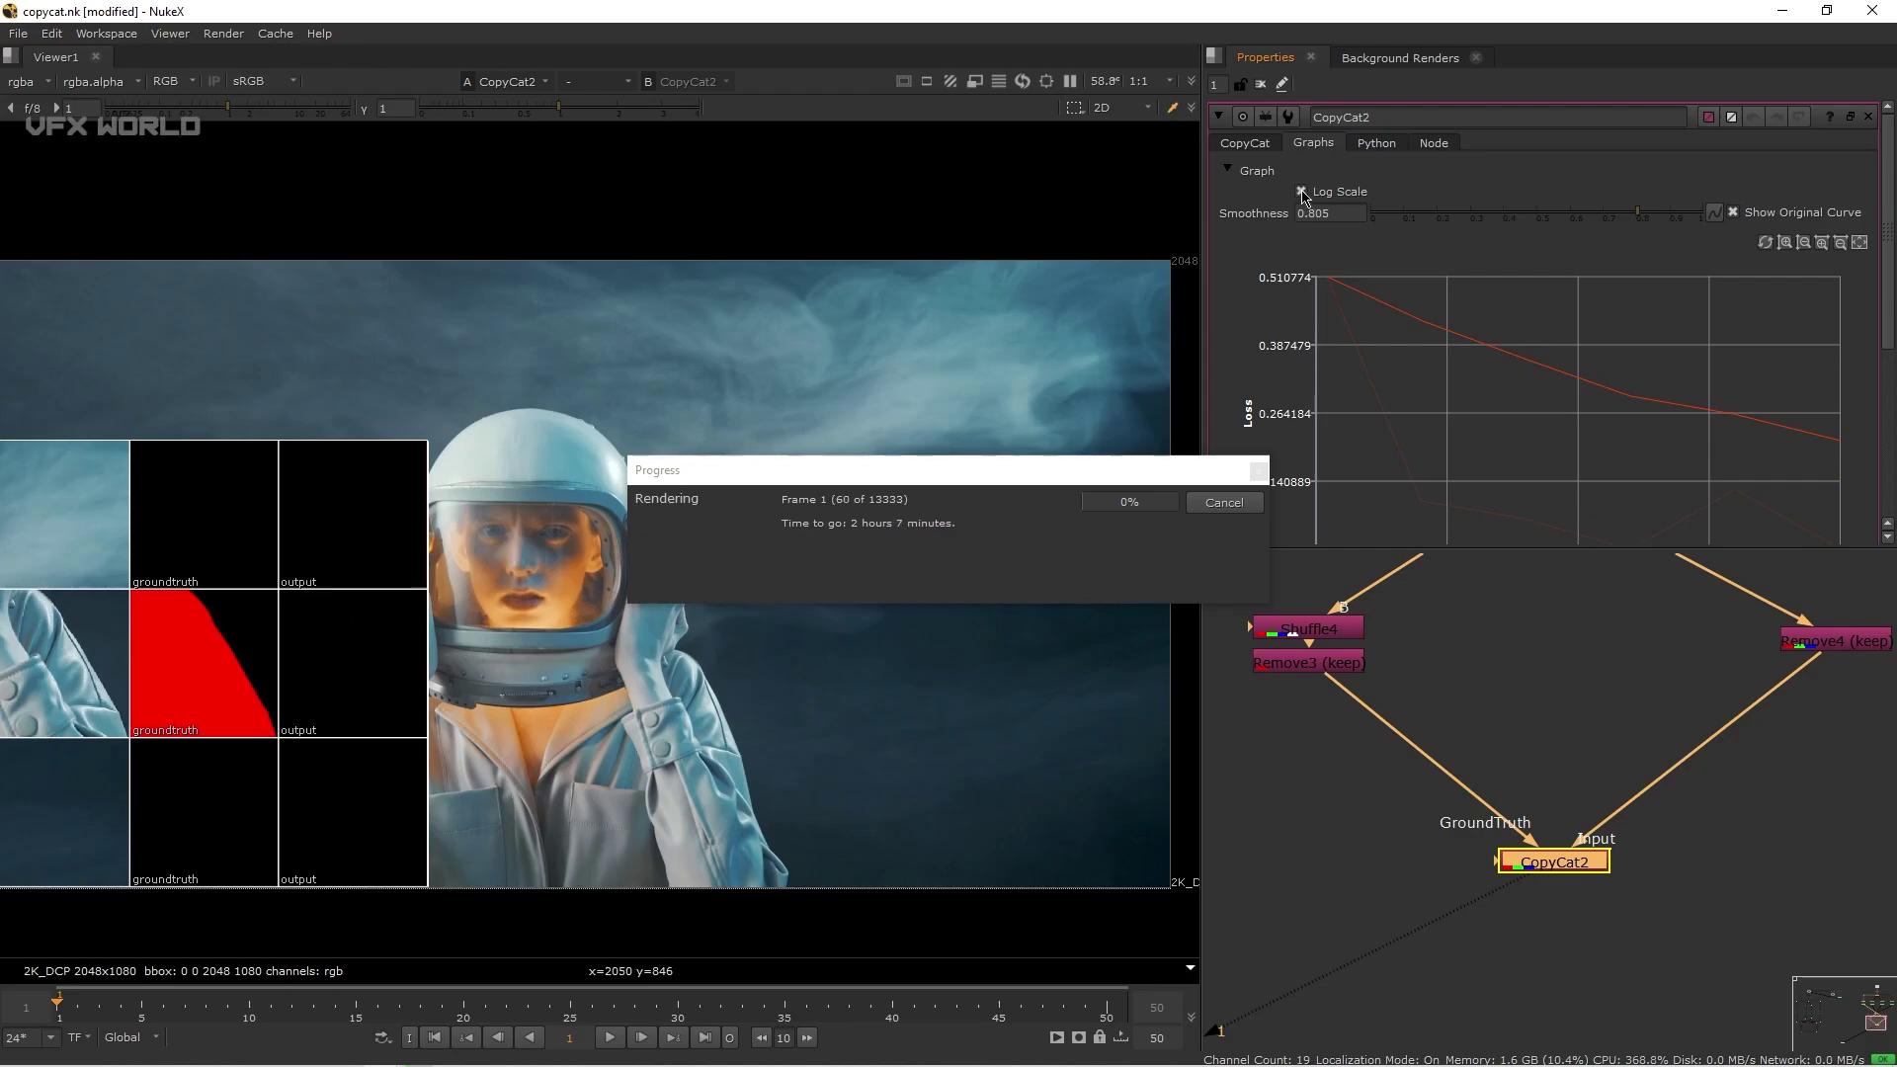
{"action": "left_click", "coordinate": [1302, 192]}
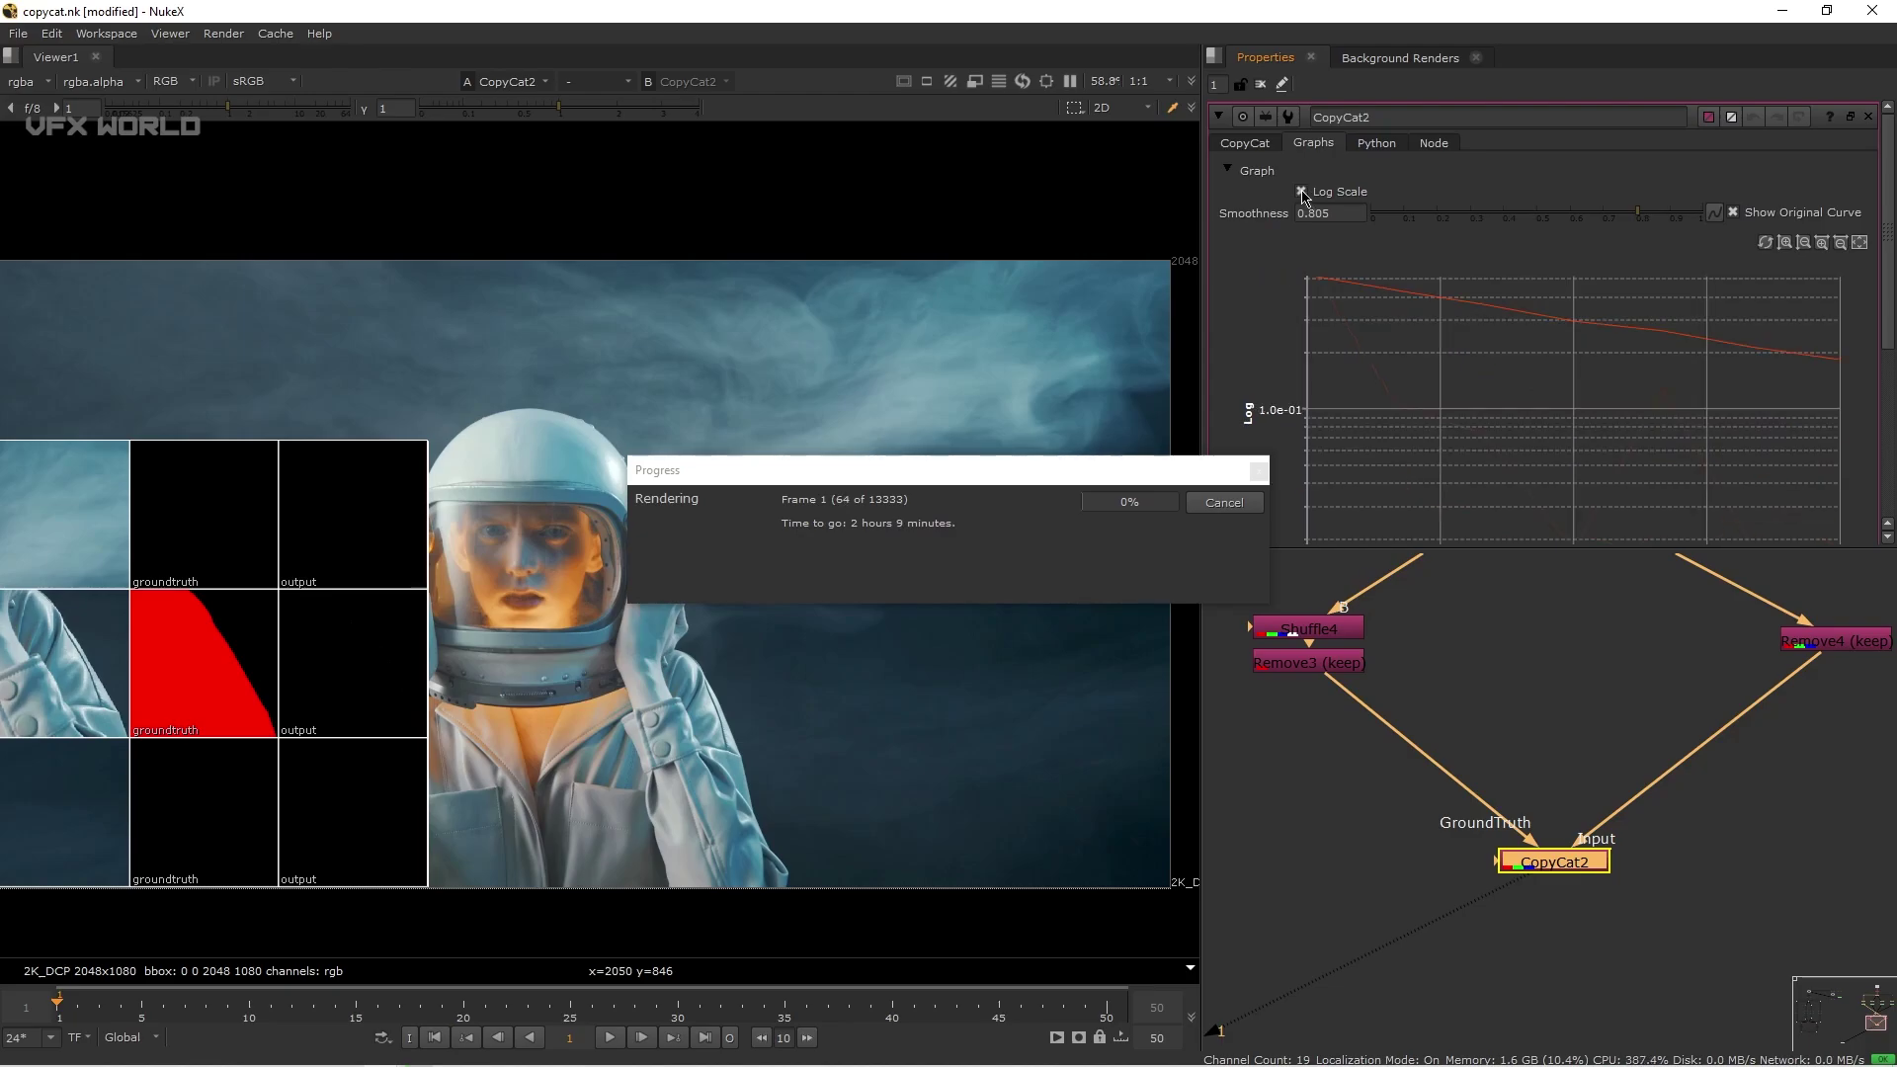
{"action": "scroll", "coordinate": [336, 648], "scroll_direction": "down", "scroll_amount": 2}
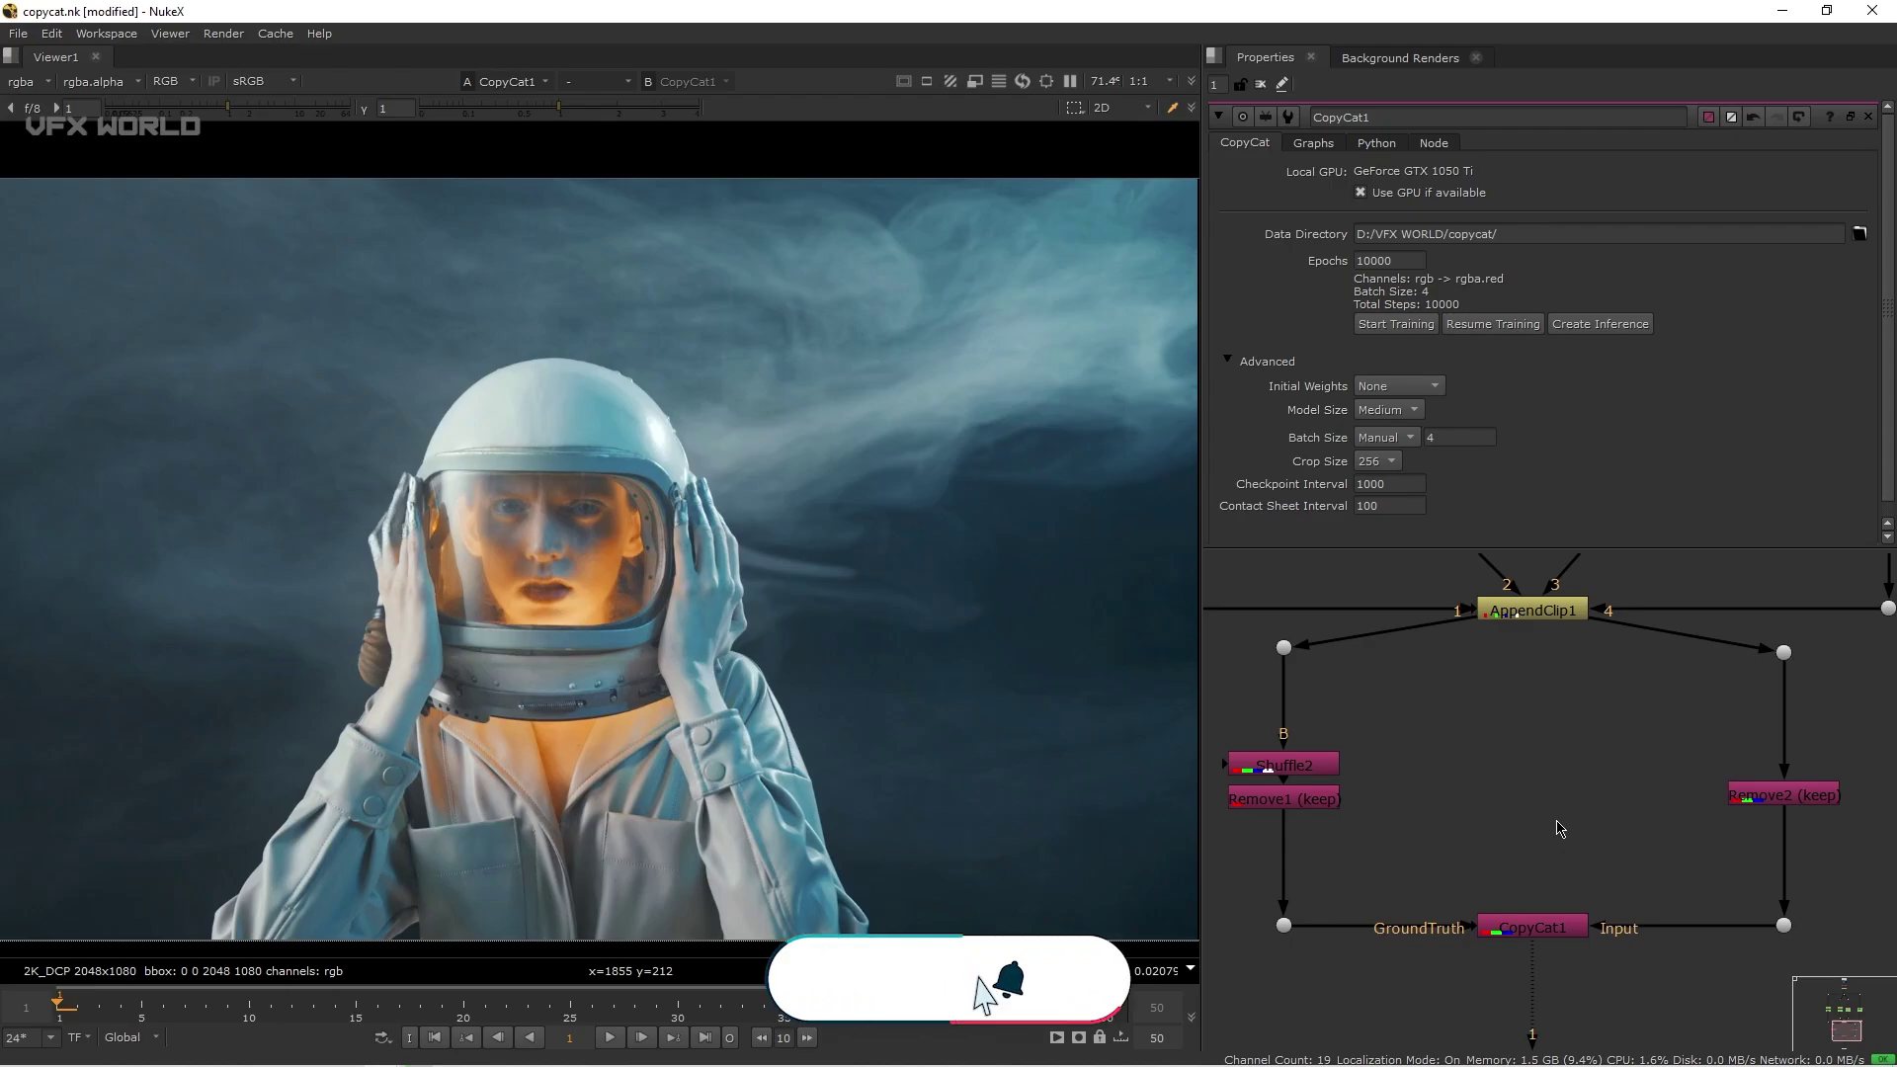
Examine the trained CopyCat1 node tree, from the CopyCat node through AppendClip1 up to the source Read node.
{"action": "scroll", "coordinate": [1557, 822], "scroll_direction": "up", "scroll_amount": 1}
{"action": "middle_click_drag", "start_coordinate": [1618, 776], "coordinate": [1557, 847]}
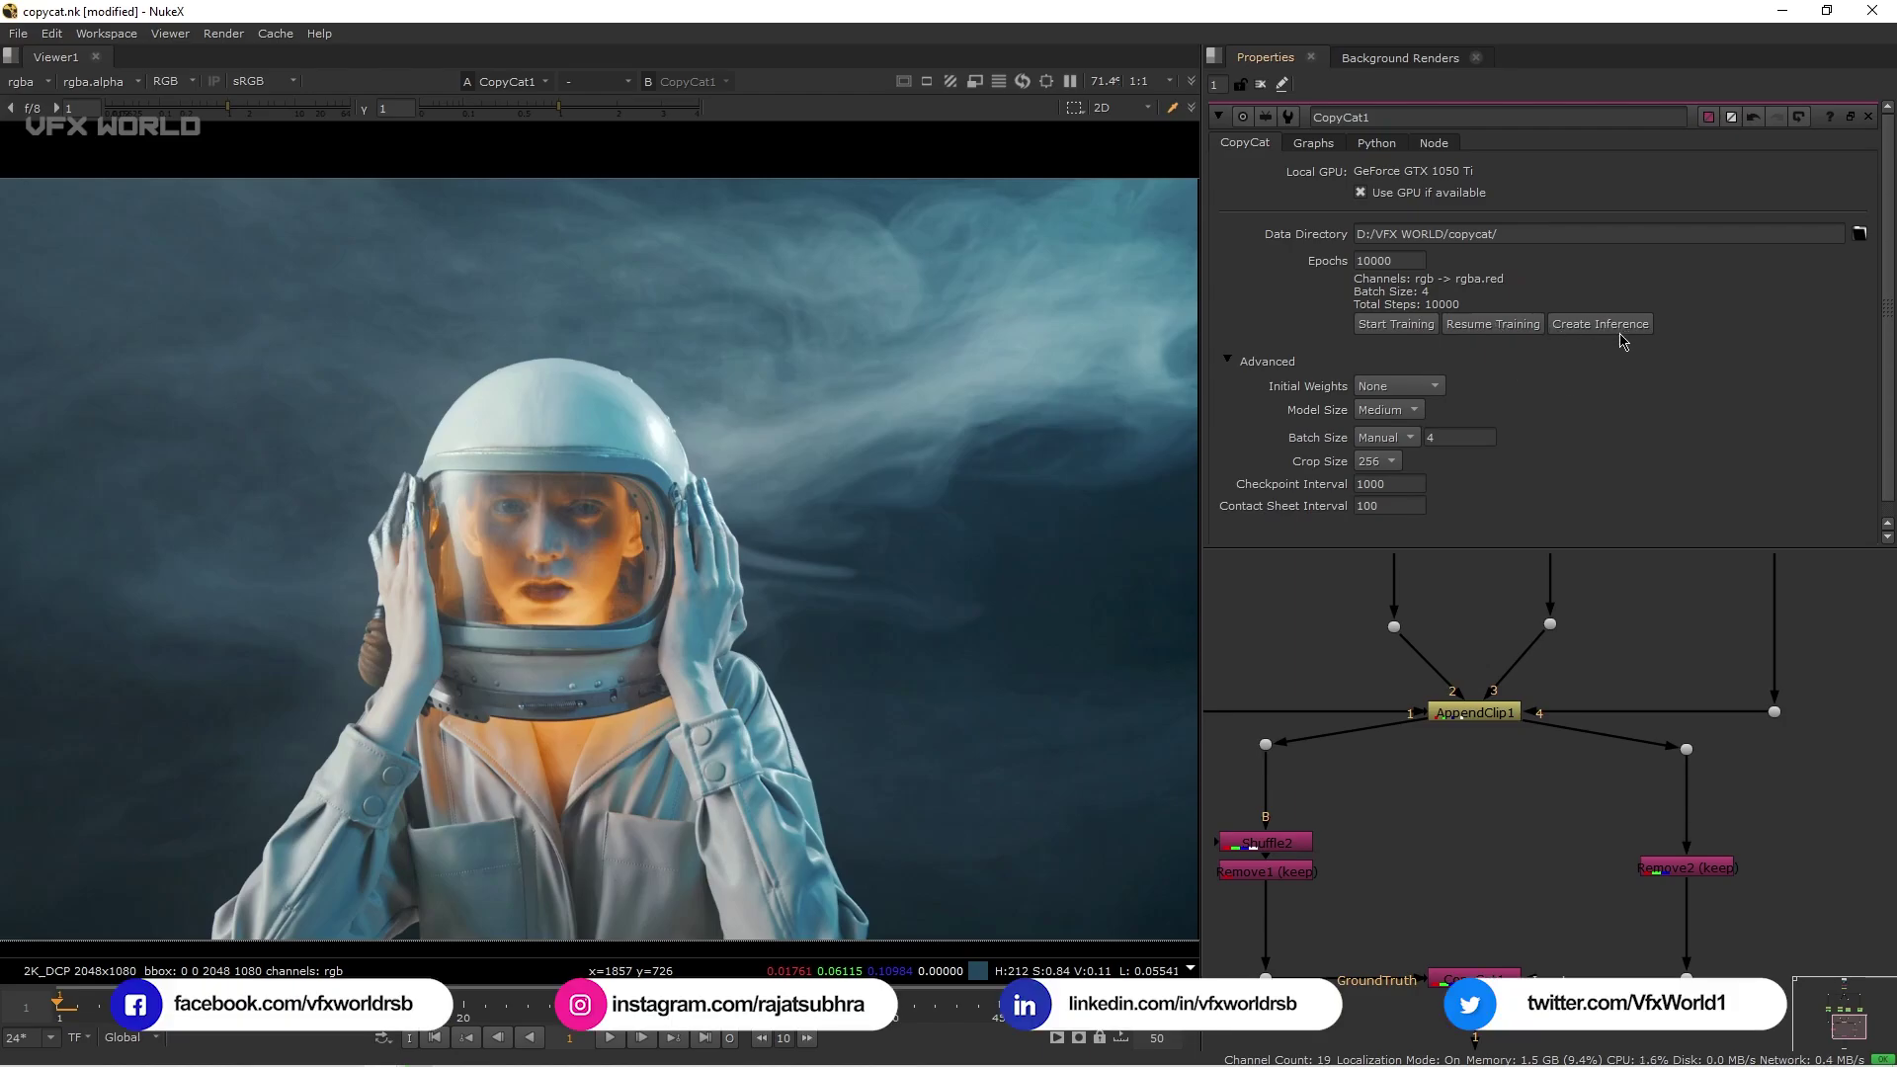
{"action": "middle_click_drag", "start_coordinate": [1511, 771], "coordinate": [1421, 820]}
{"action": "scroll", "coordinate": [1555, 643], "scroll_direction": "down", "scroll_amount": 1}
{"action": "middle_click_drag", "start_coordinate": [1558, 633], "coordinate": [1450, 888]}
{"action": "scroll", "coordinate": [1449, 888], "scroll_direction": "down", "scroll_amount": 5}
{"action": "middle_click_drag", "start_coordinate": [1478, 745], "coordinate": [1455, 809]}
{"action": "scroll", "coordinate": [1454, 809], "scroll_direction": "up", "scroll_amount": 4}
{"action": "middle_click_drag", "start_coordinate": [1397, 732], "coordinate": [1491, 874]}
{"action": "scroll", "coordinate": [1491, 874], "scroll_direction": "up", "scroll_amount": 2}
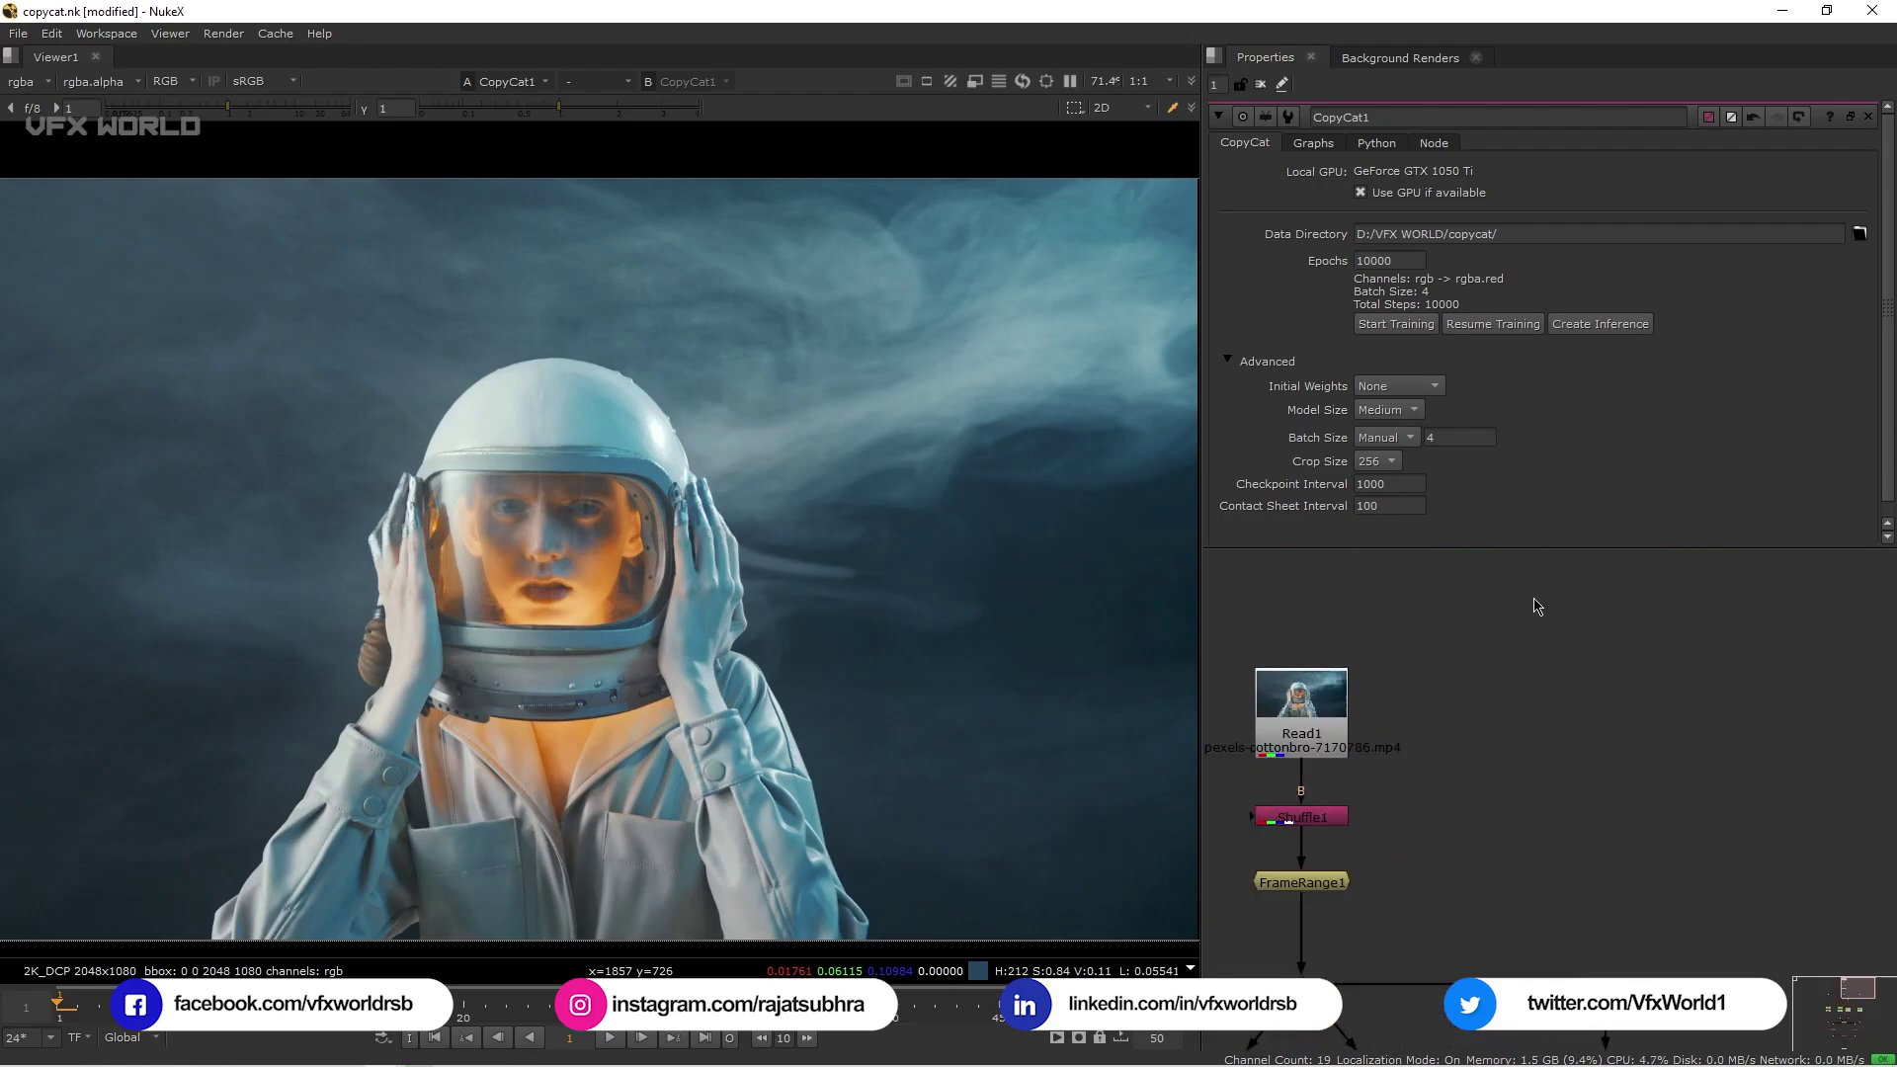
Create an Inference node from the trained CopyCat1, connect its input to Read1 and view its output.
{"action": "left_click", "coordinate": [1601, 324]}
{"action": "left_click", "coordinate": [1775, 736]}
{"action": "scroll", "coordinate": [1715, 656], "scroll_direction": "down", "scroll_amount": 3}
{"action": "scroll", "coordinate": [1685, 754], "scroll_direction": "up", "scroll_amount": 5}
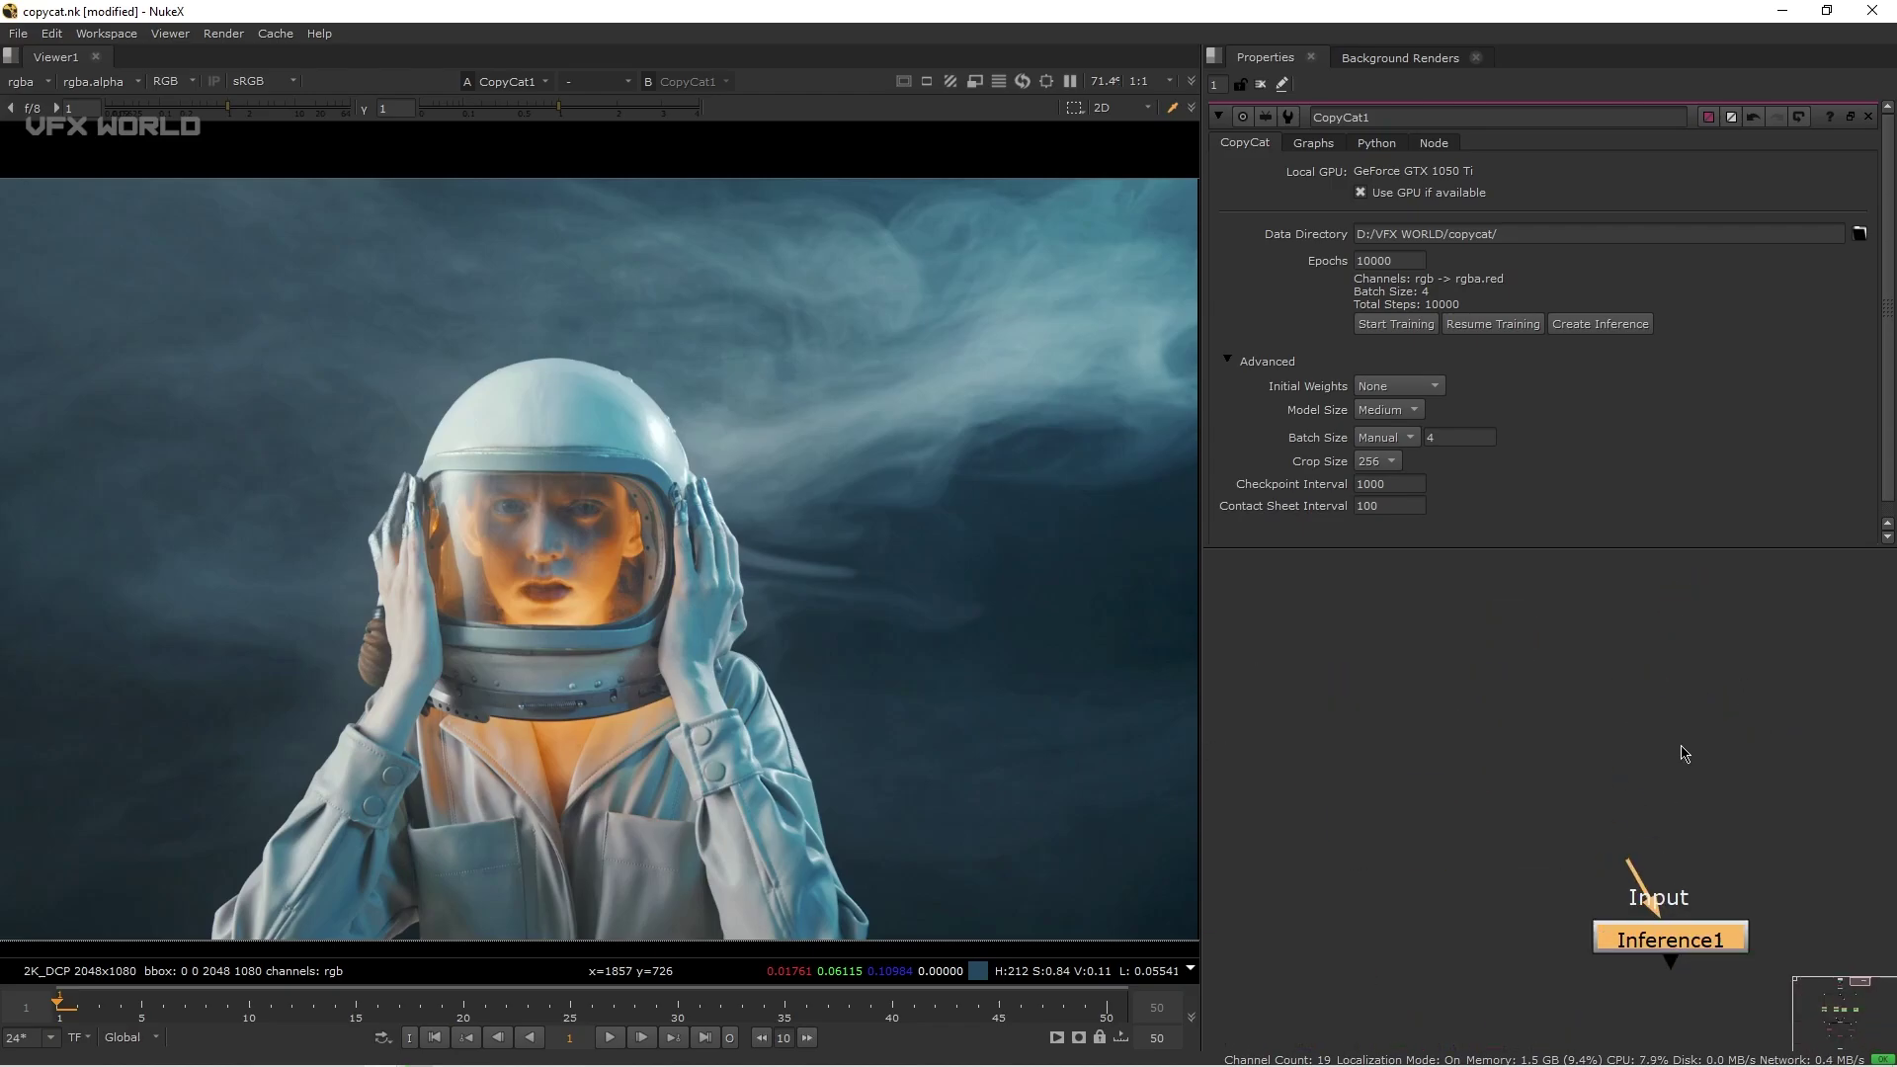
{"action": "scroll", "coordinate": [1720, 706], "scroll_direction": "down", "scroll_amount": 3}
{"action": "left_click_drag", "start_coordinate": [1523, 753], "coordinate": [1341, 756]}
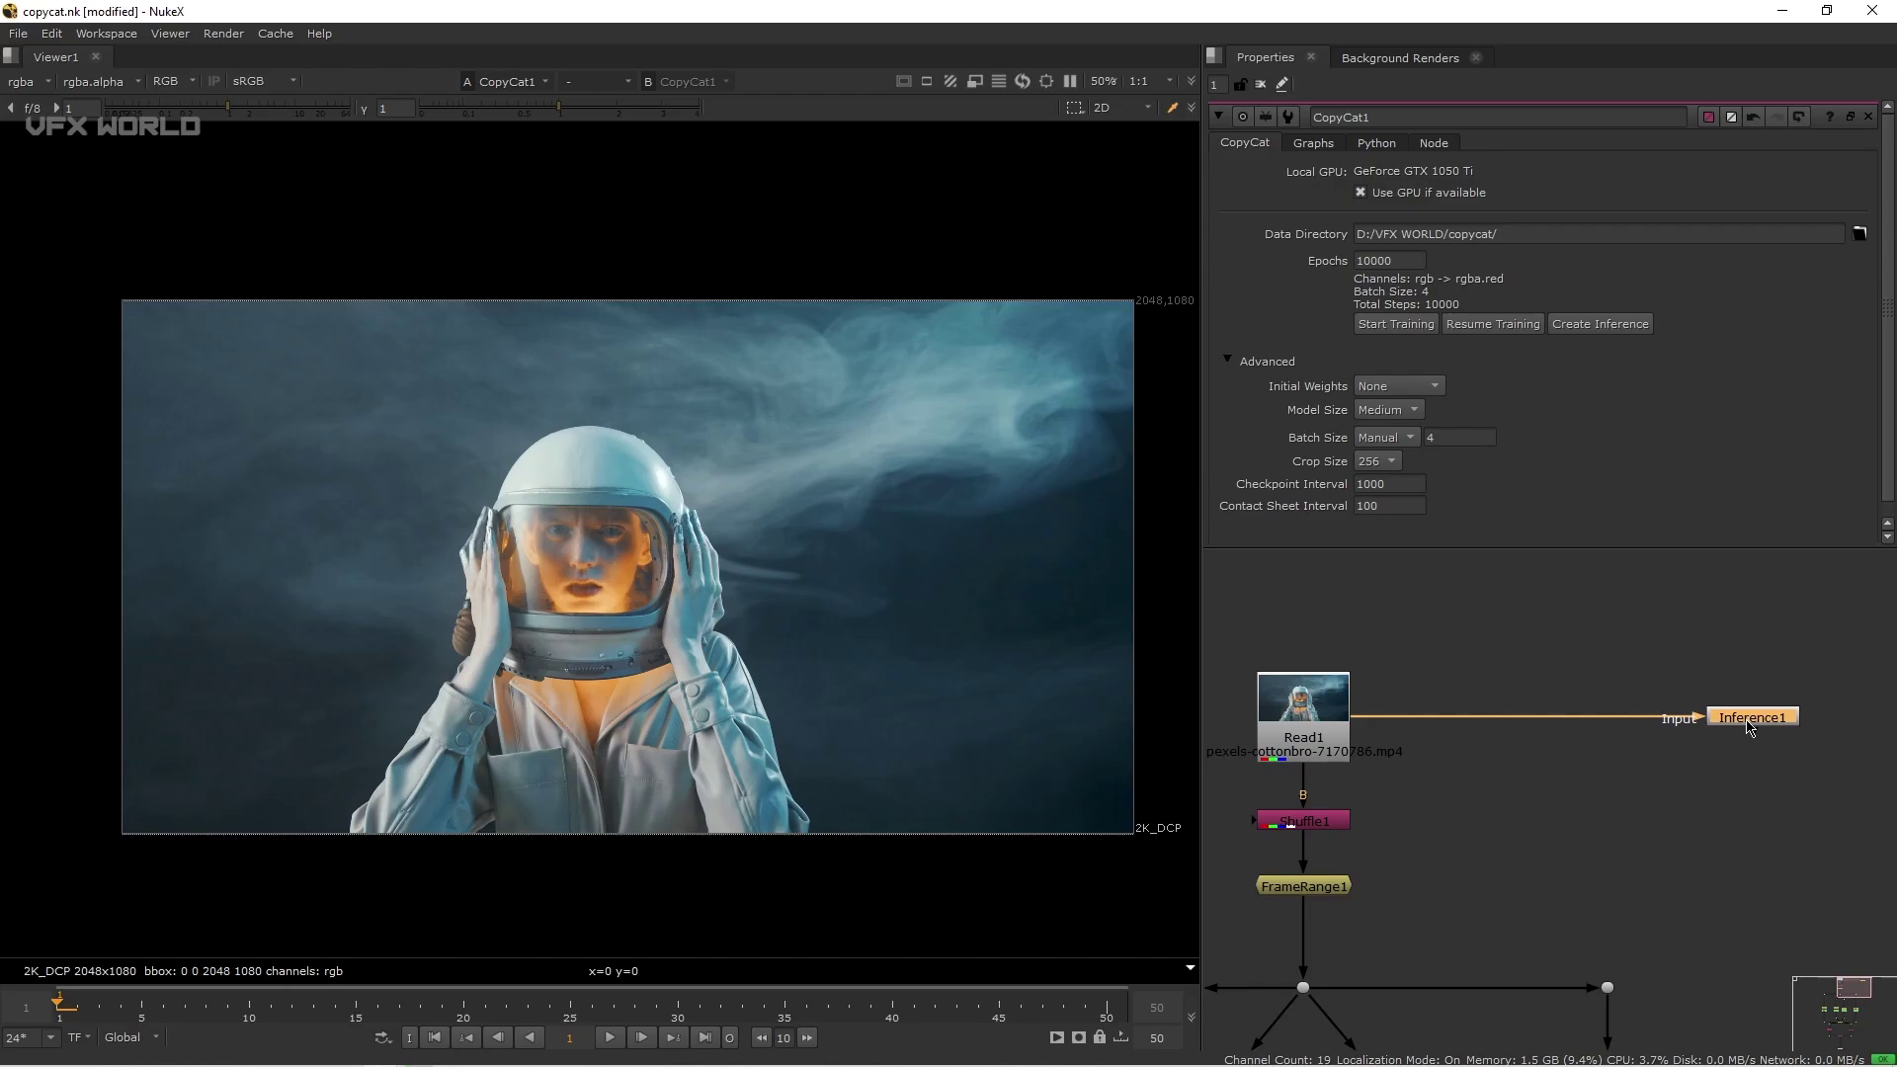
{"action": "key", "text": "1"}
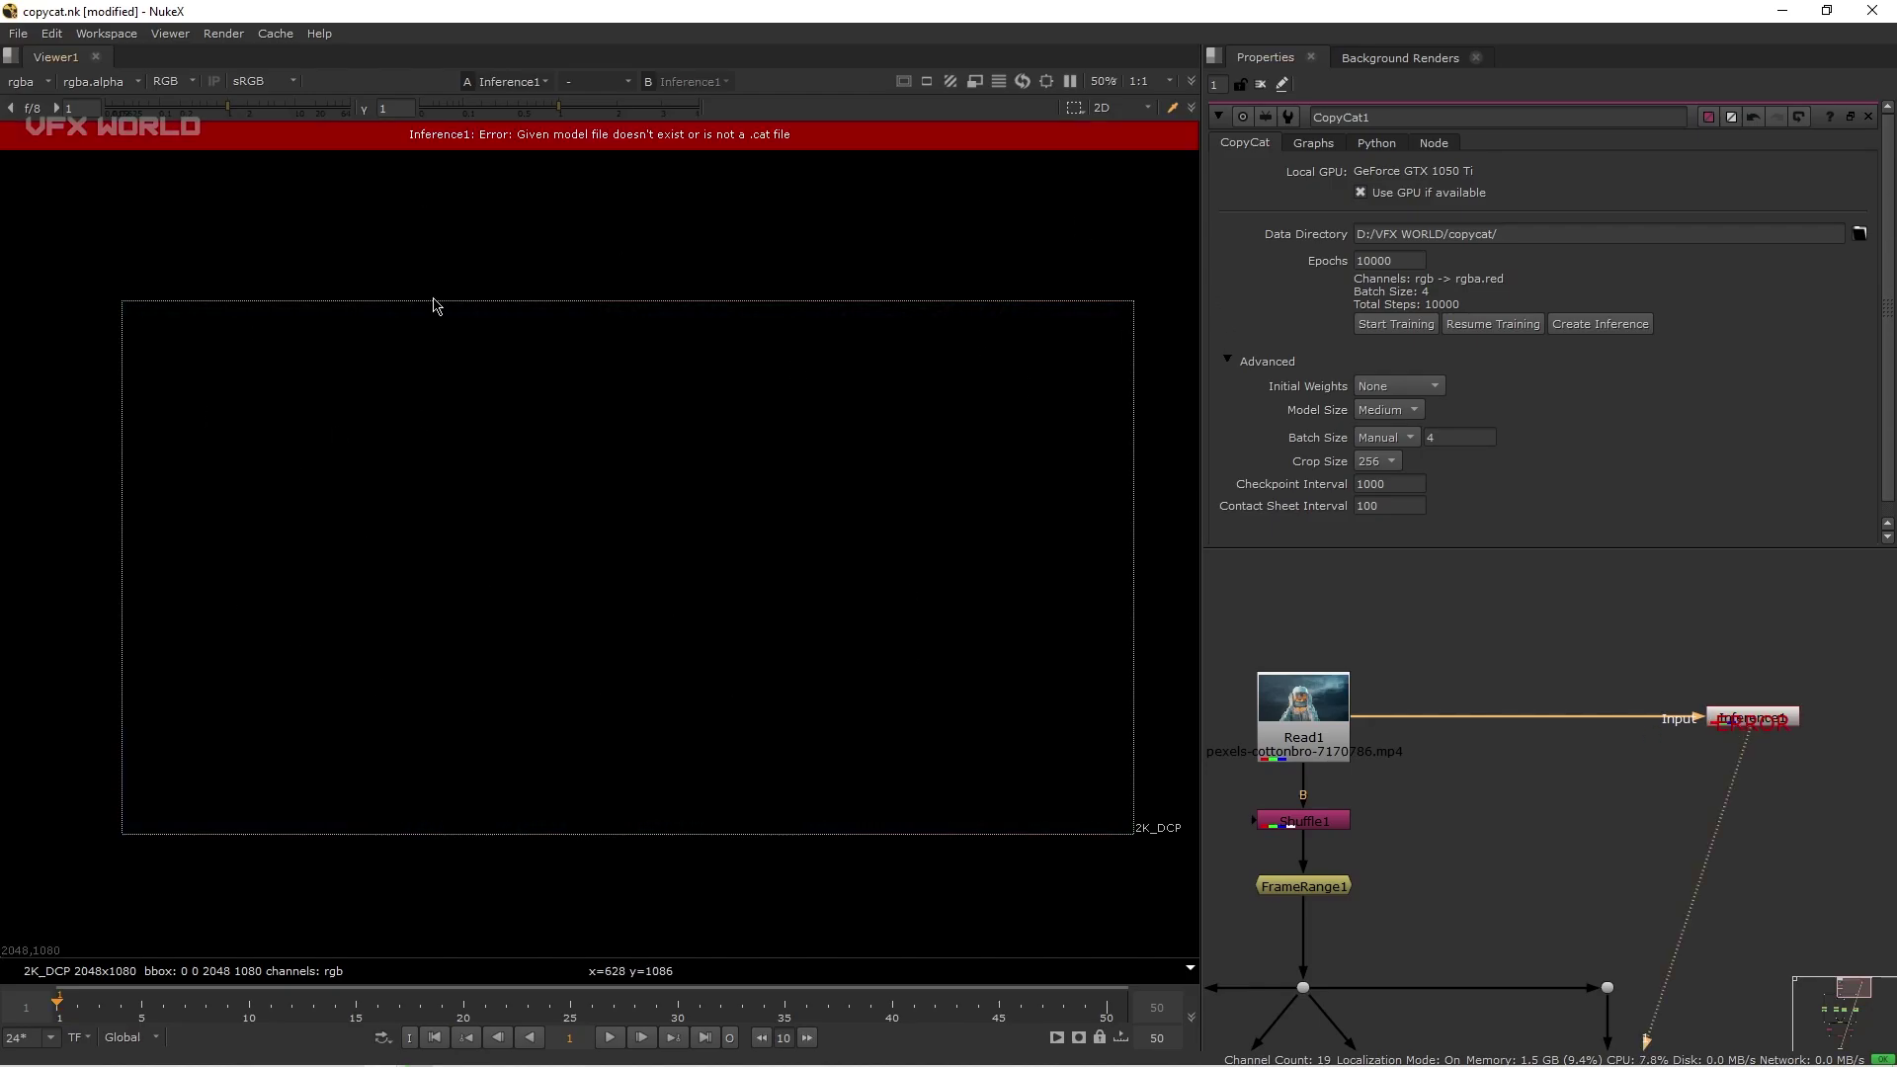
Load Training_210403_134335.1000.cat from D:/VFX WORLD/copycat/ as the Inference node's model file.
{"action": "double_click", "coordinate": [1777, 724]}
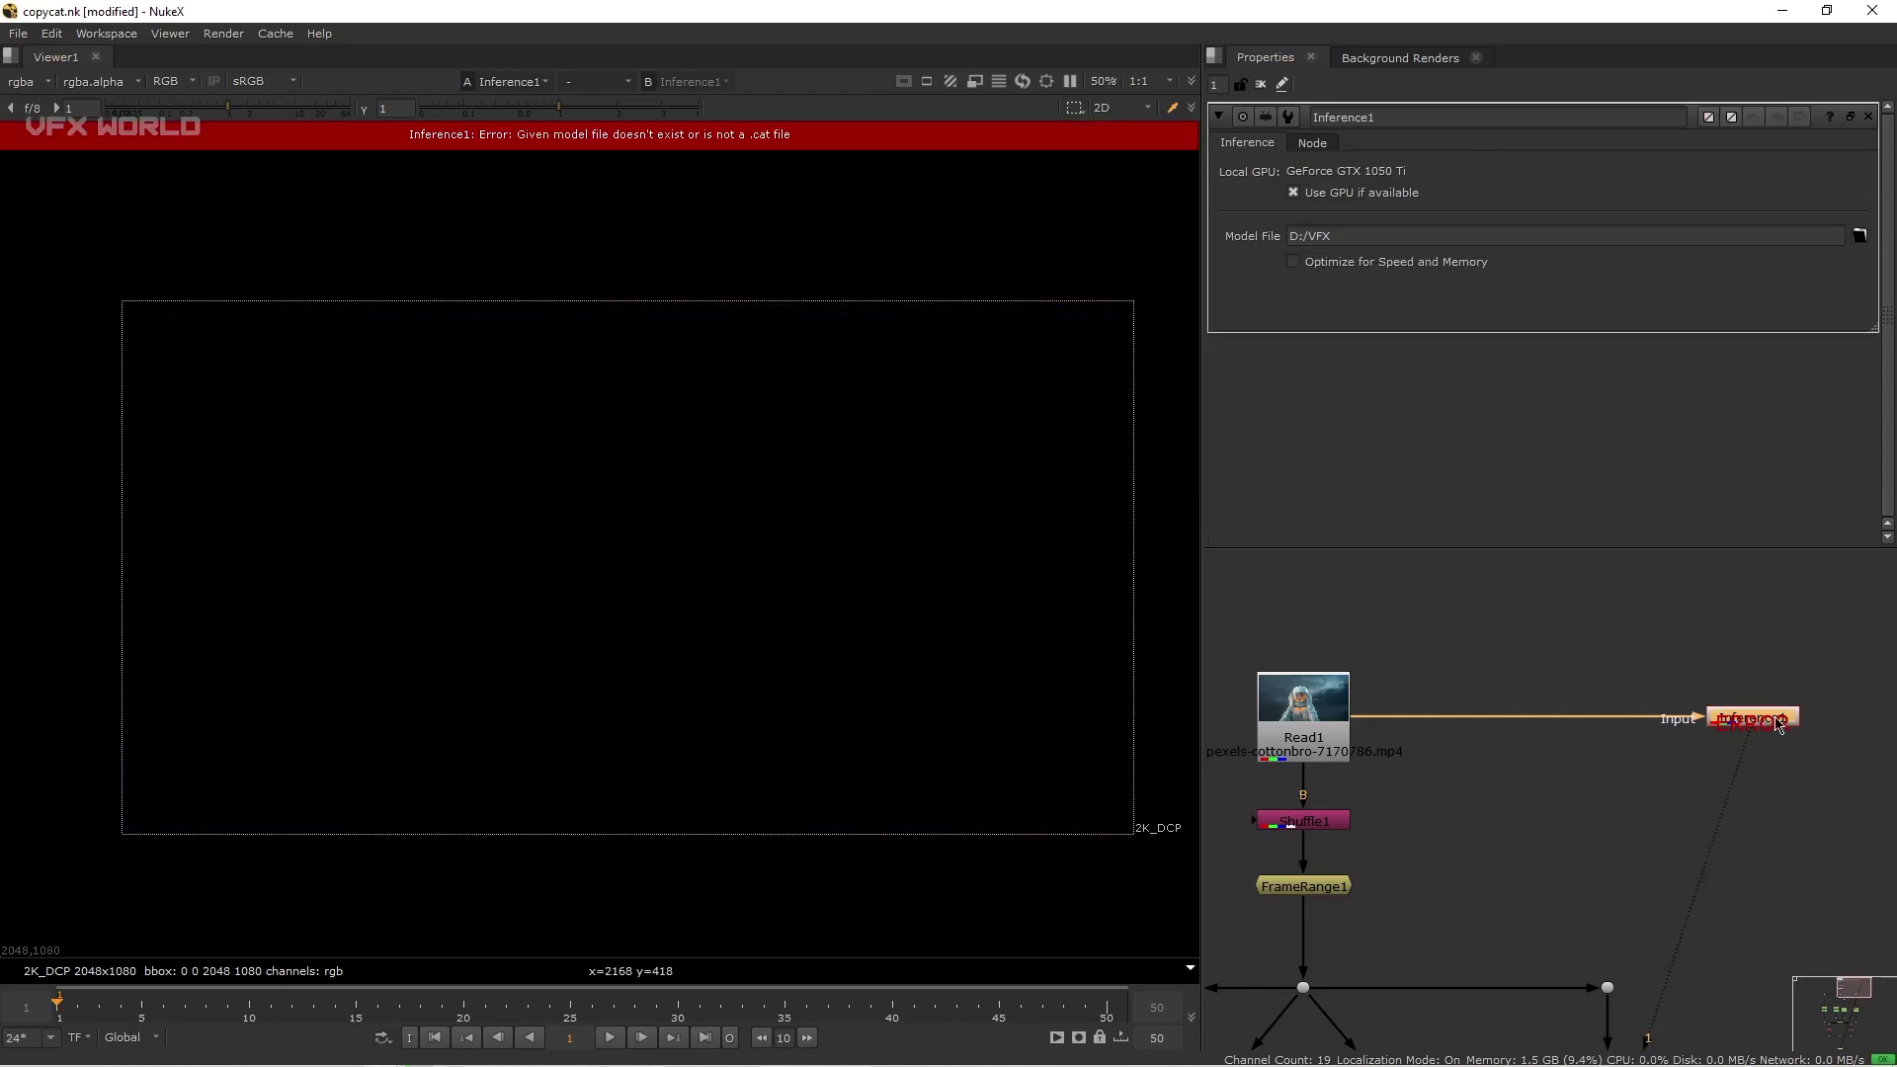
{"action": "left_click", "coordinate": [1856, 236]}
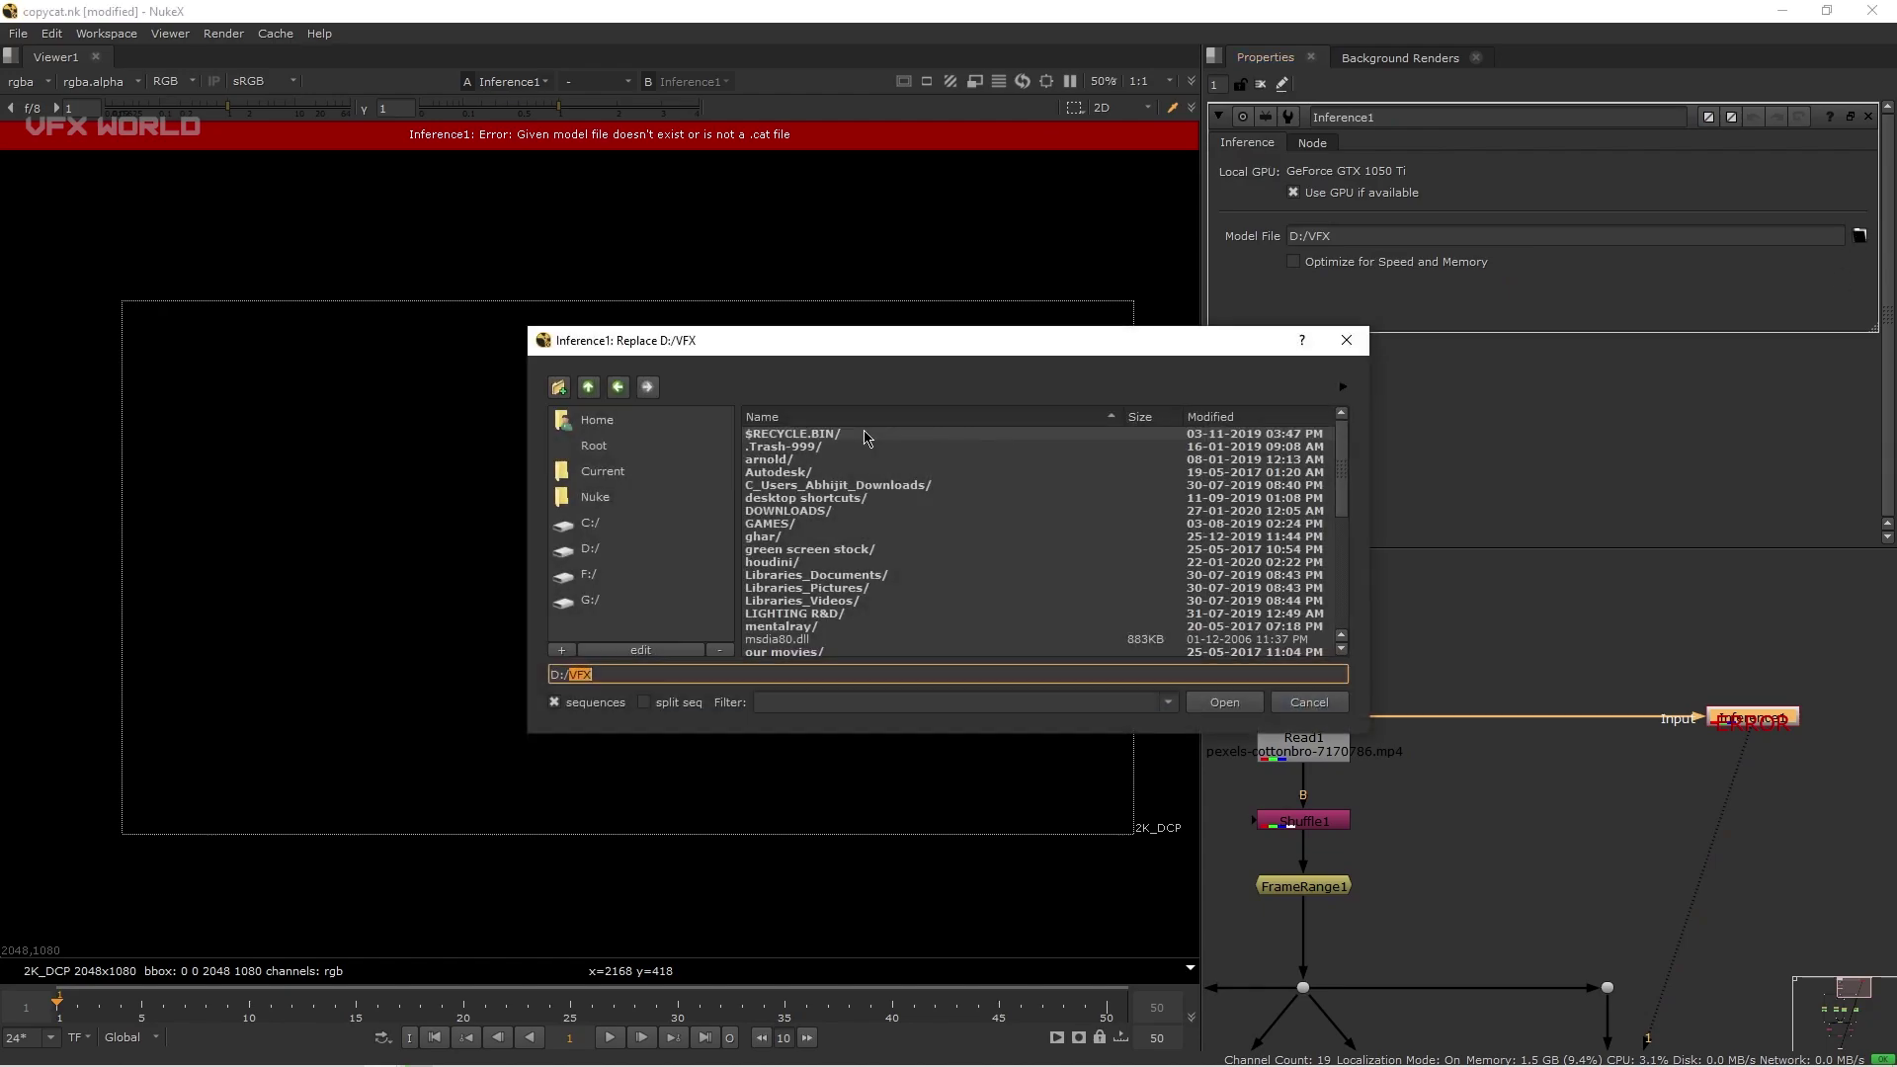
{"action": "scroll", "coordinate": [818, 638], "scroll_direction": "down", "scroll_amount": 5}
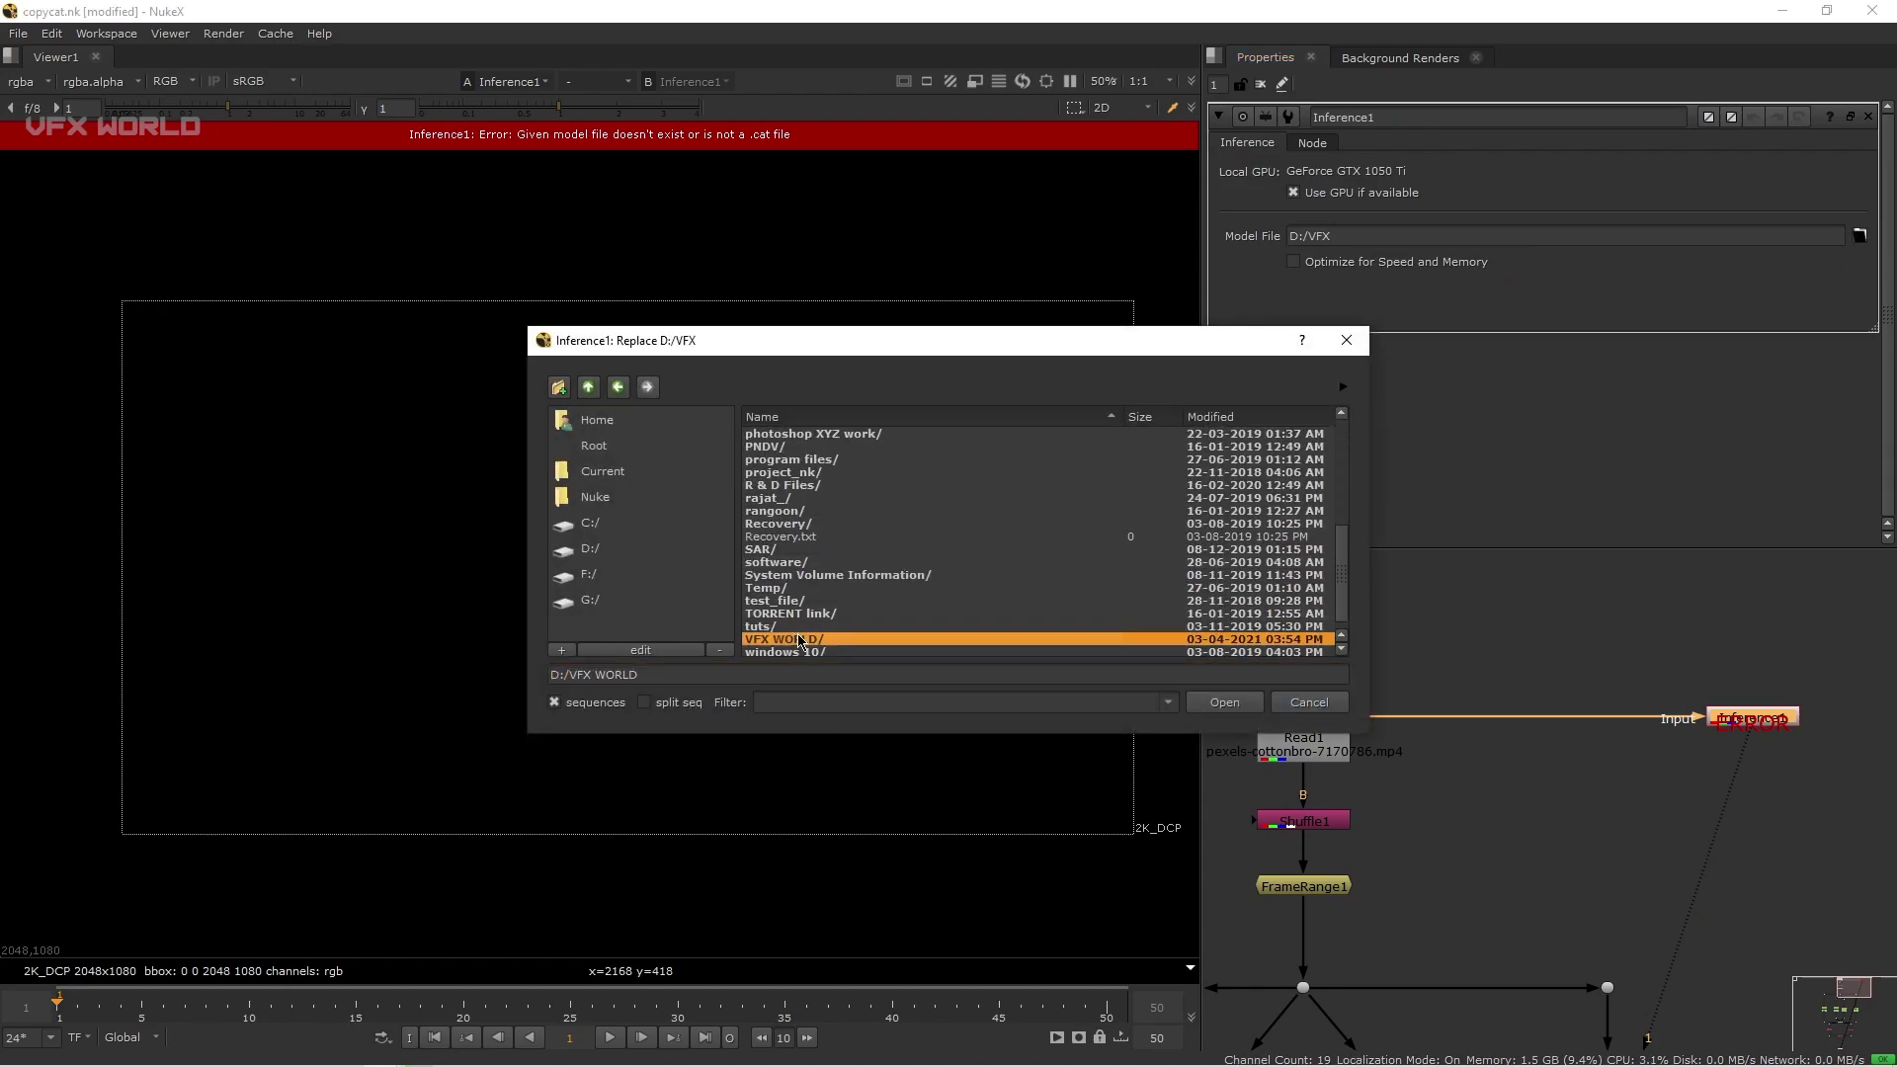
{"action": "double_click", "coordinate": [818, 638]}
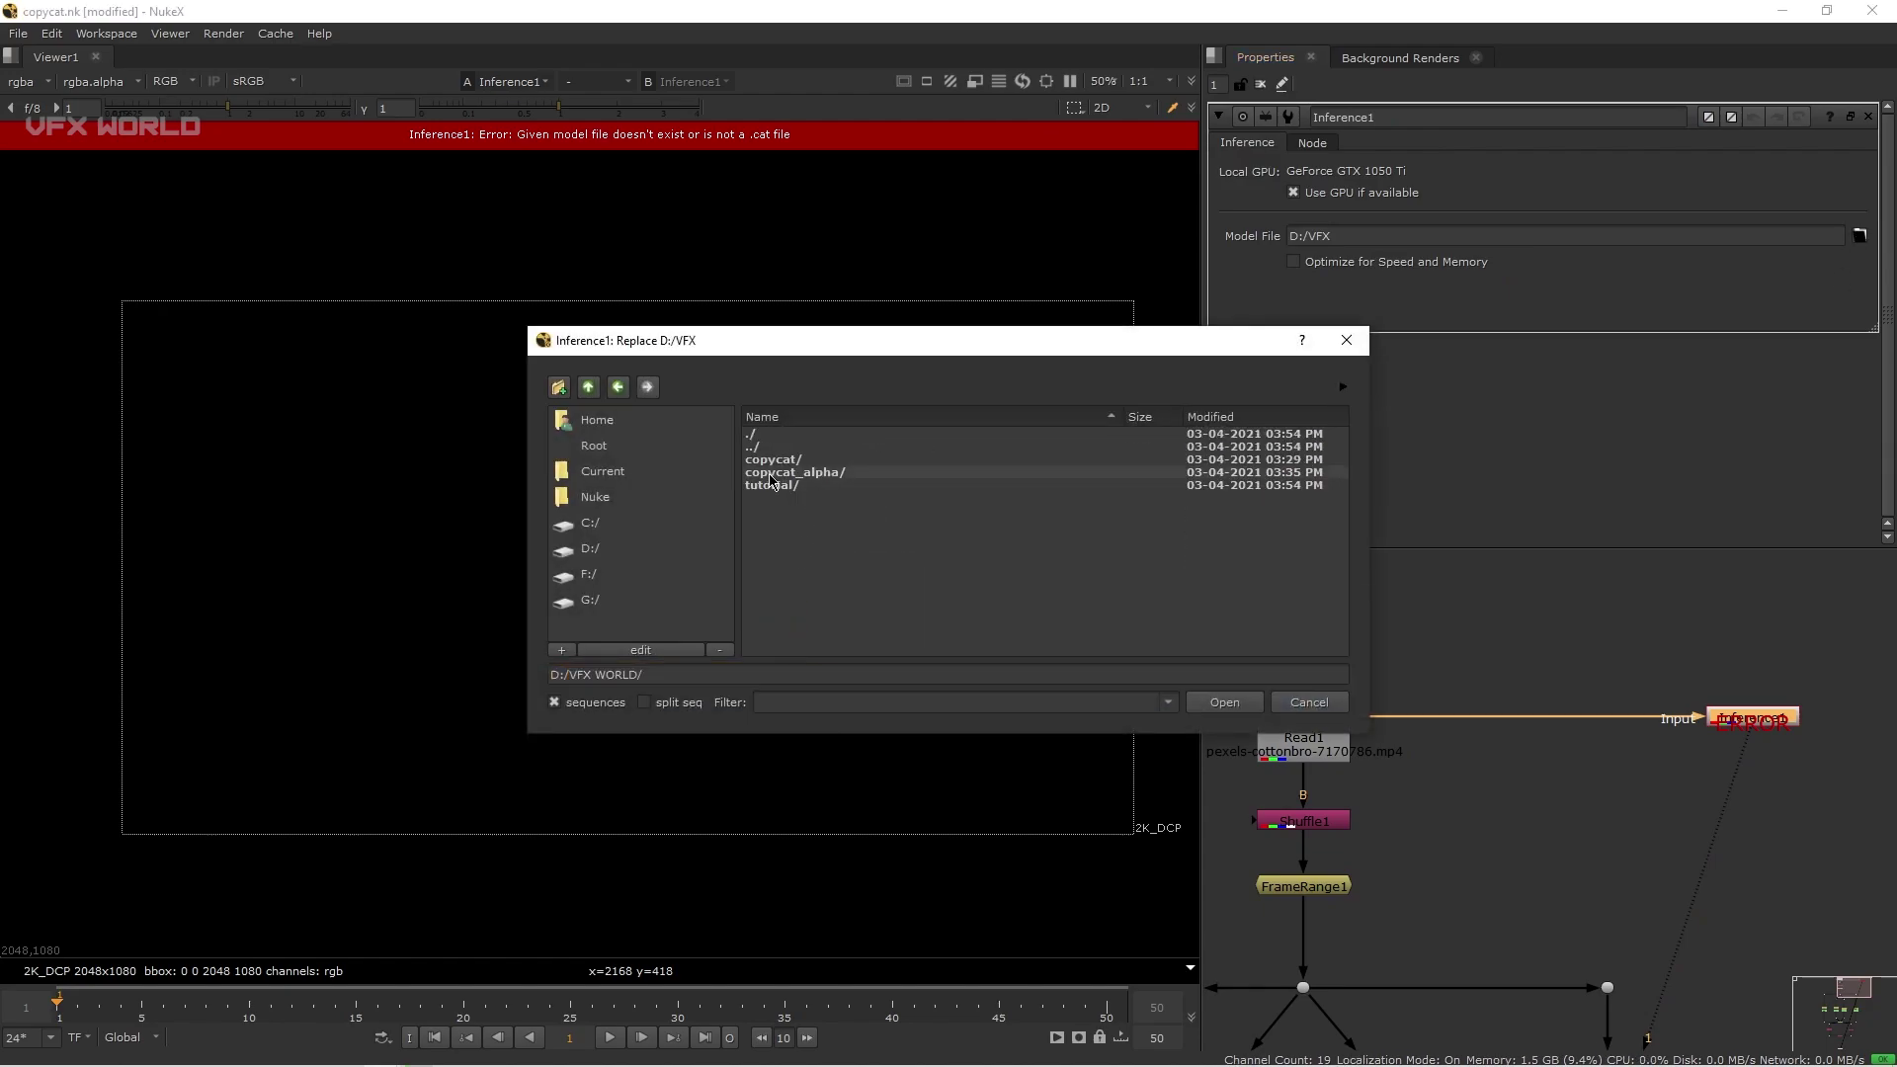
{"action": "double_click", "coordinate": [774, 459]}
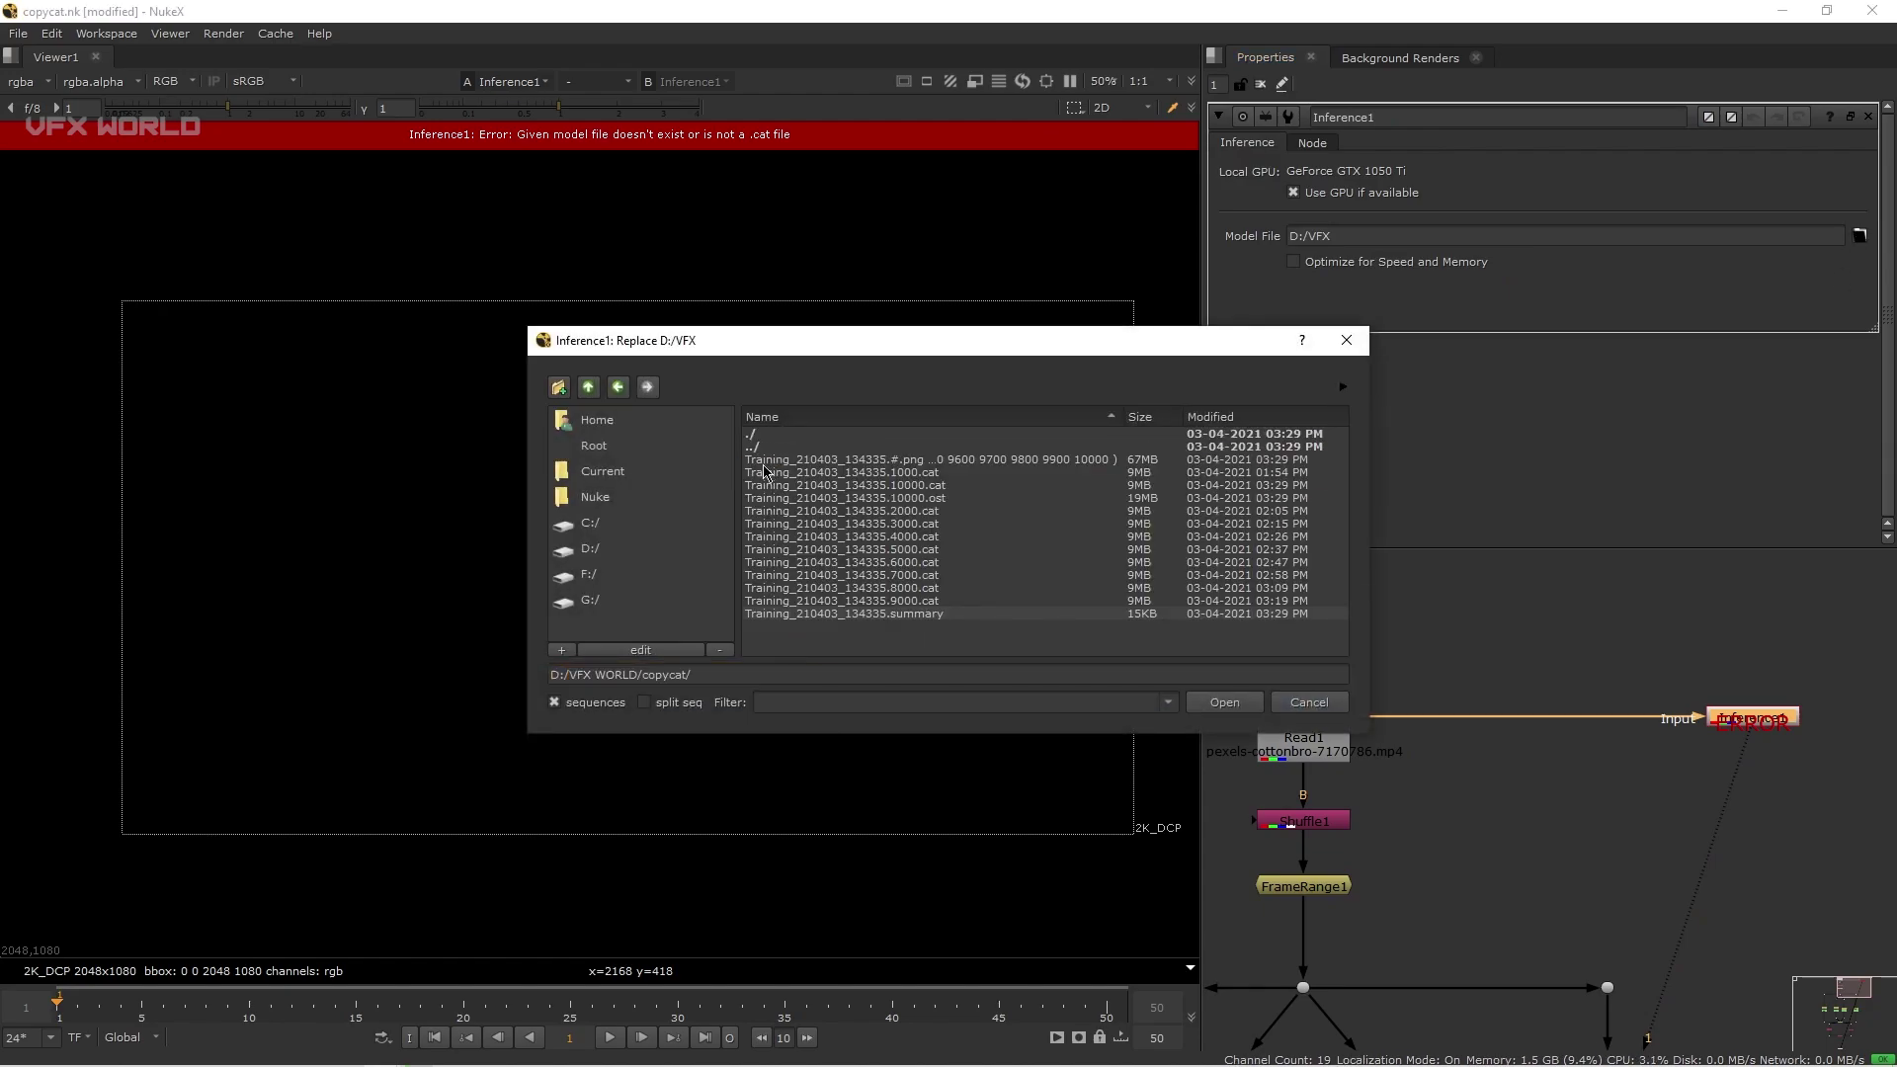
{"action": "left_click", "coordinate": [898, 474]}
{"action": "left_click", "coordinate": [1223, 703]}
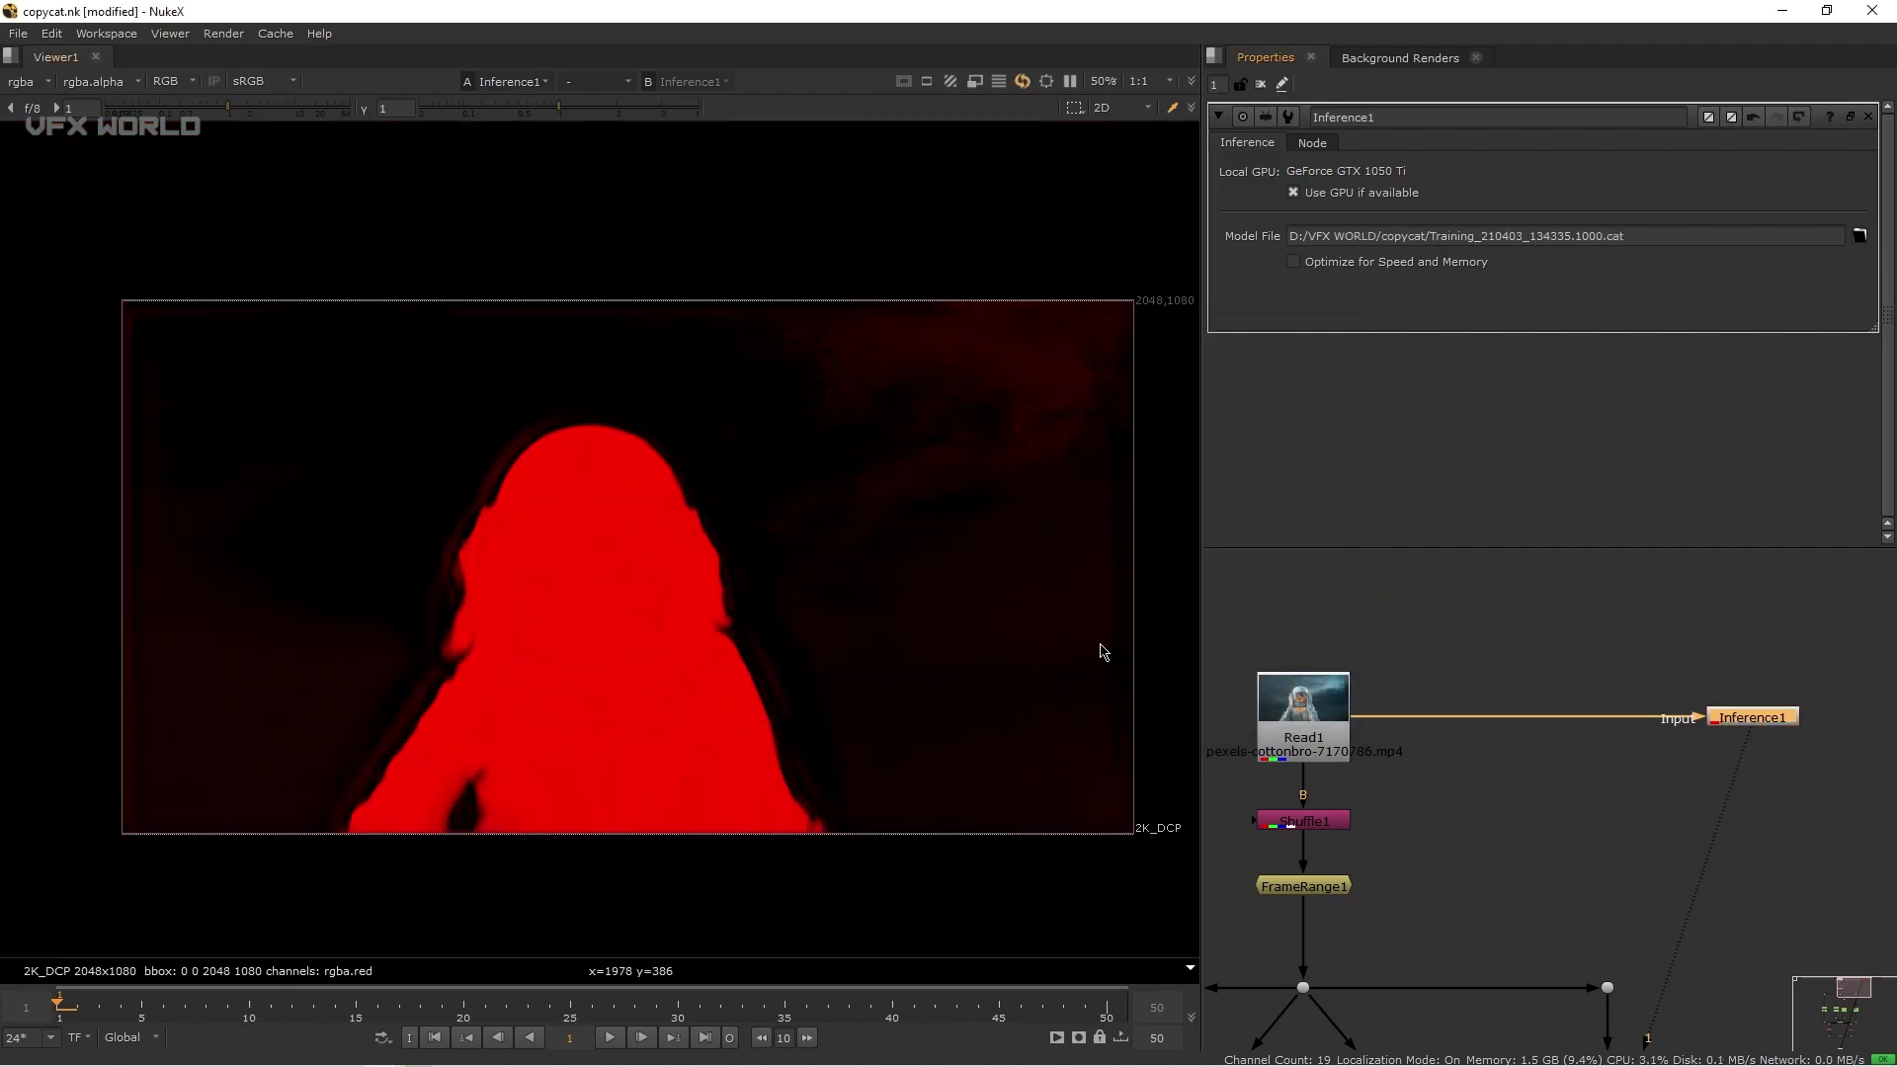